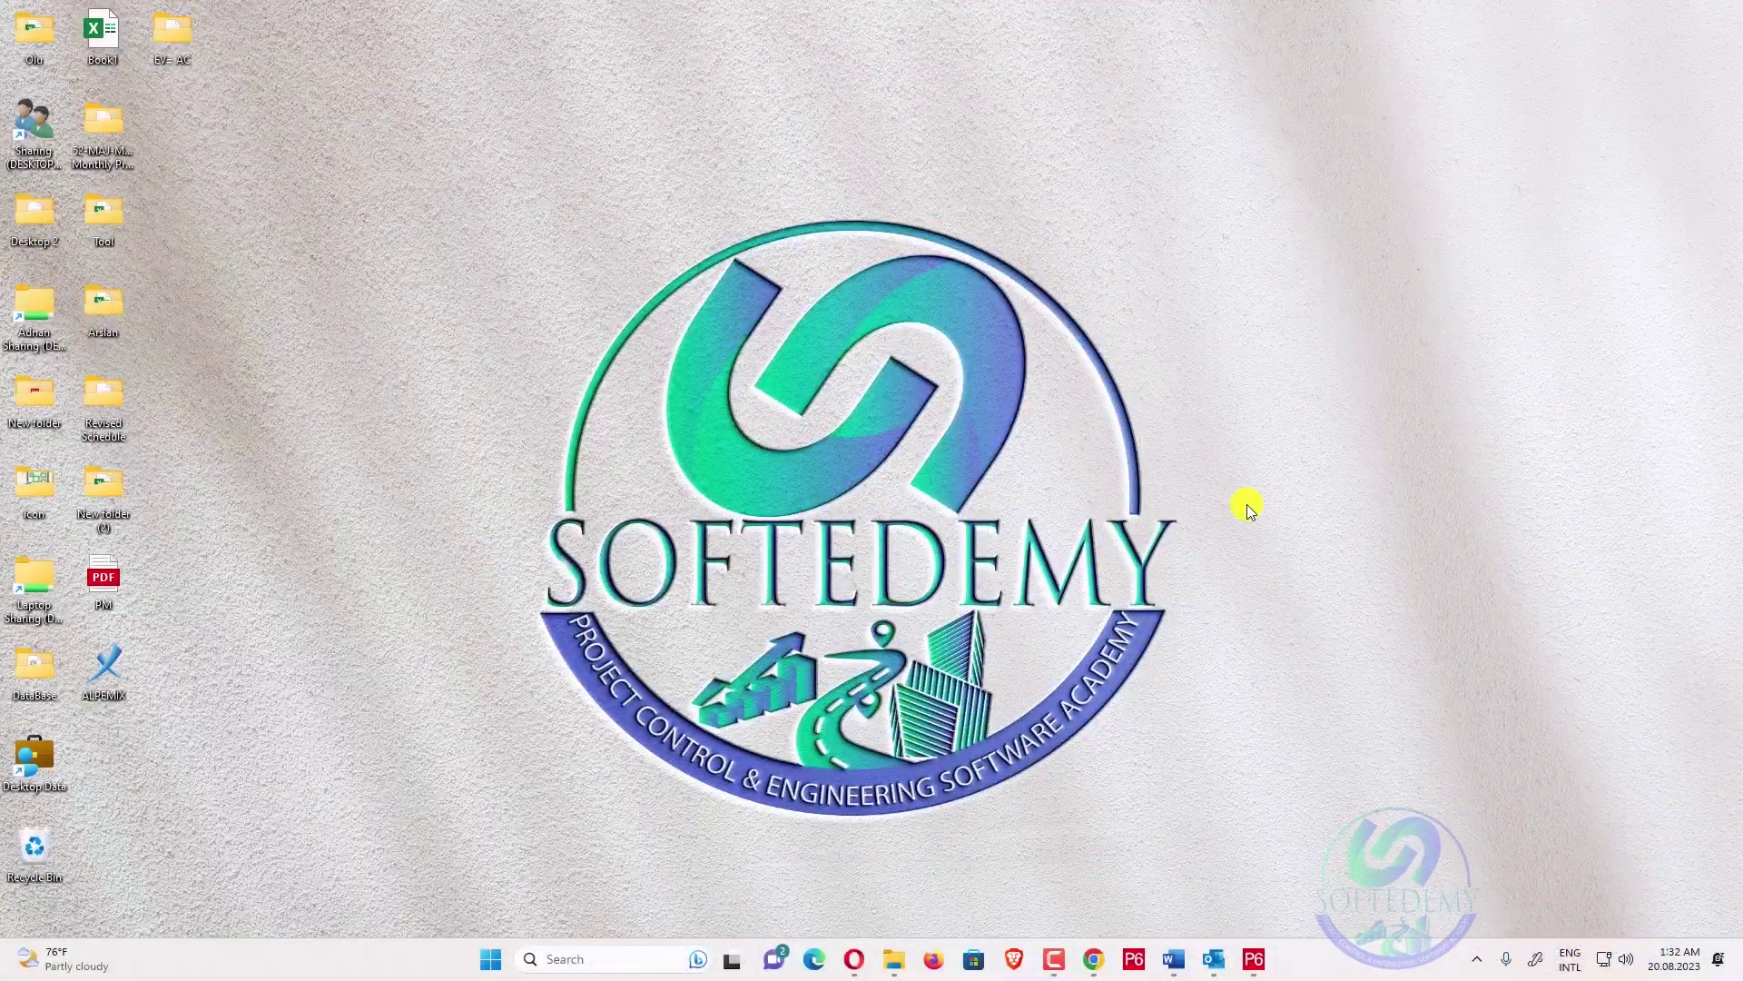
pyautogui.click(1097, 961)
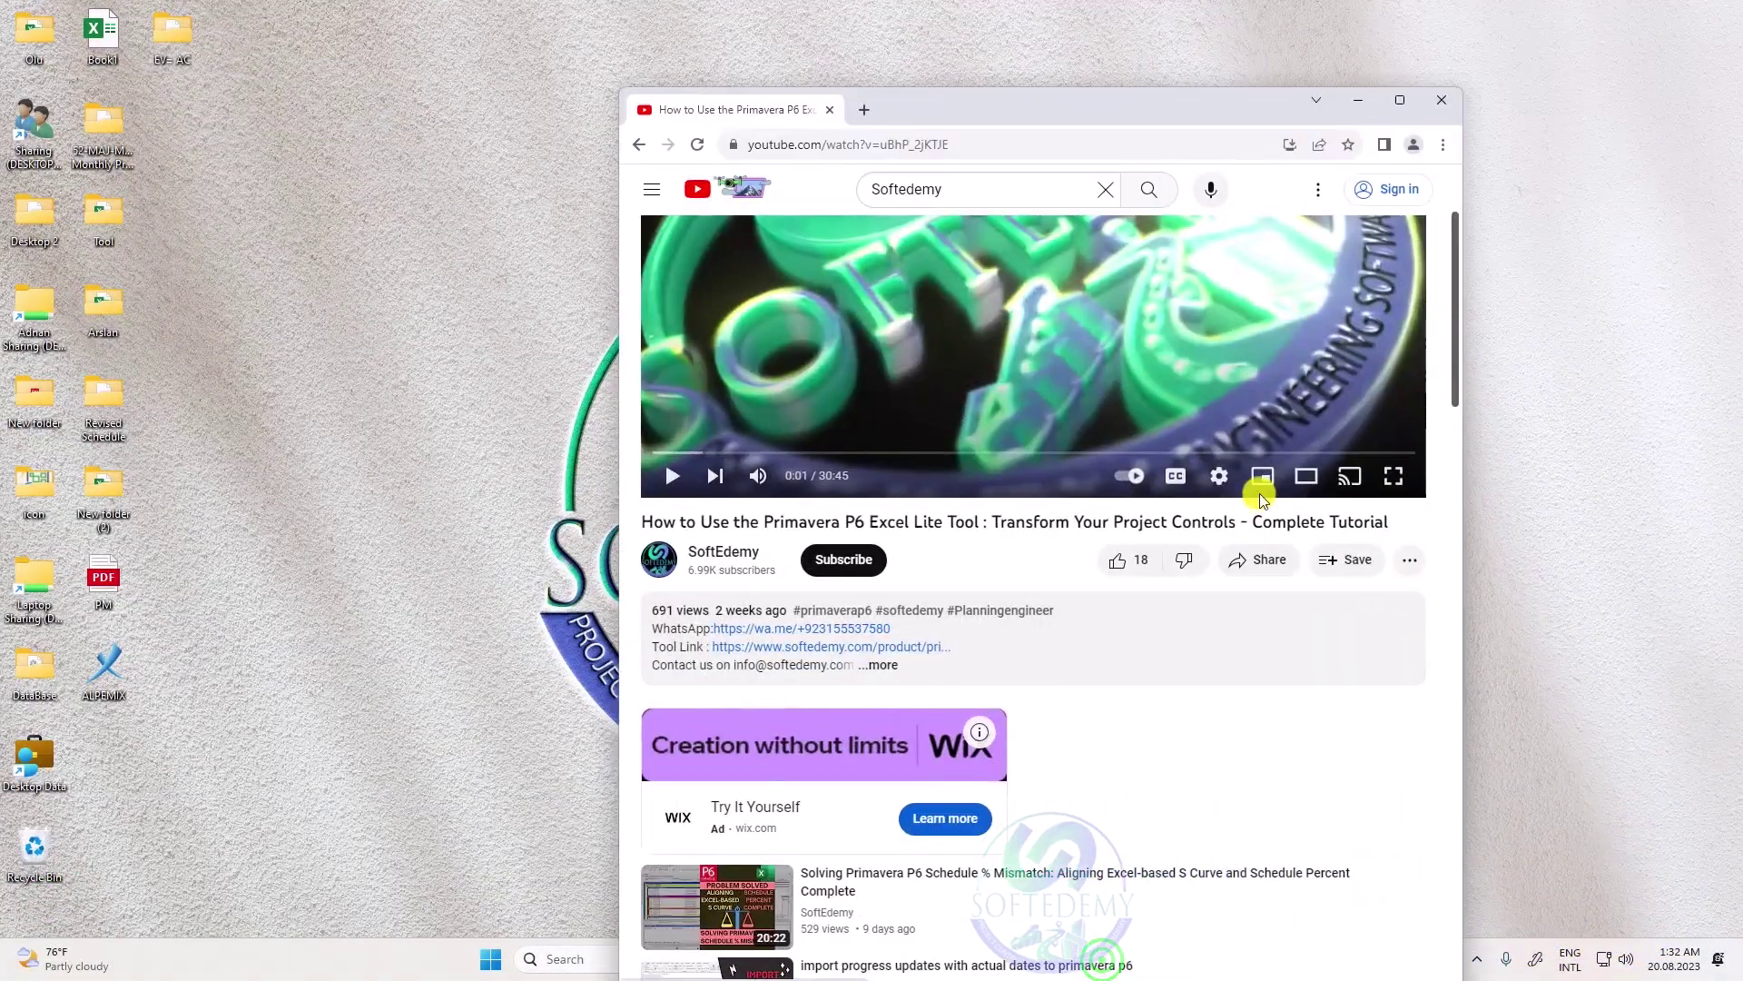
pyautogui.click(1219, 475)
pyautogui.click(1289, 361)
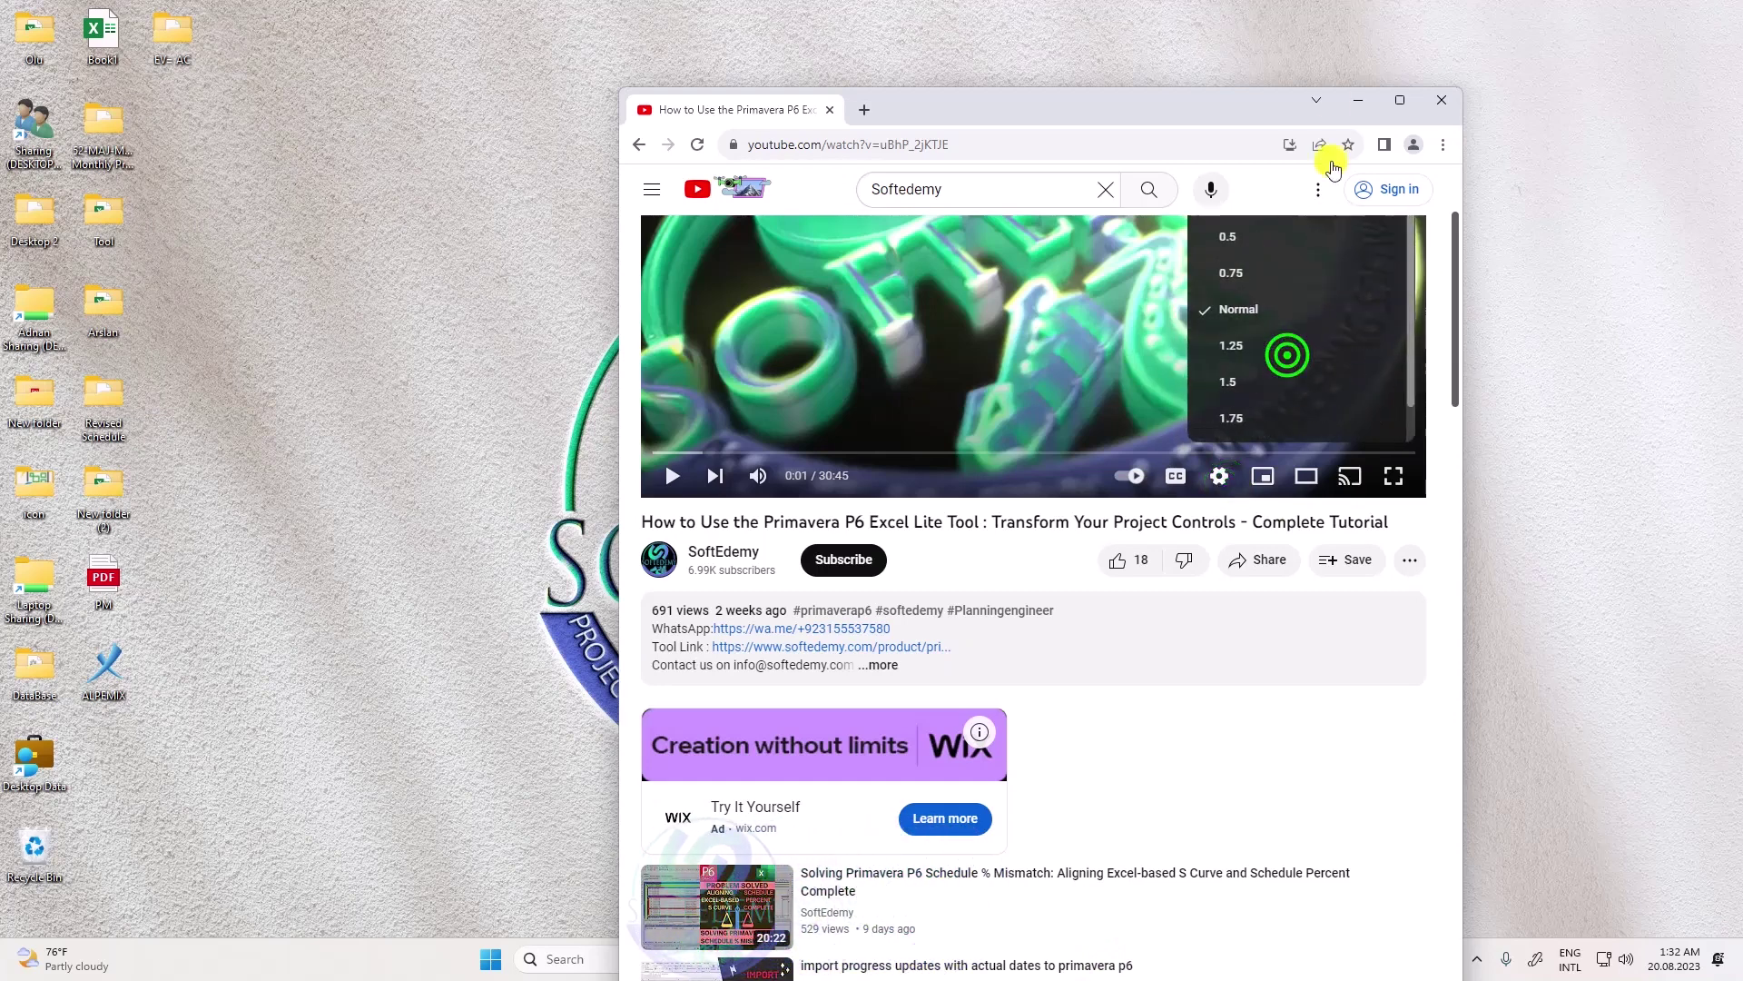
pyautogui.click(1355, 100)
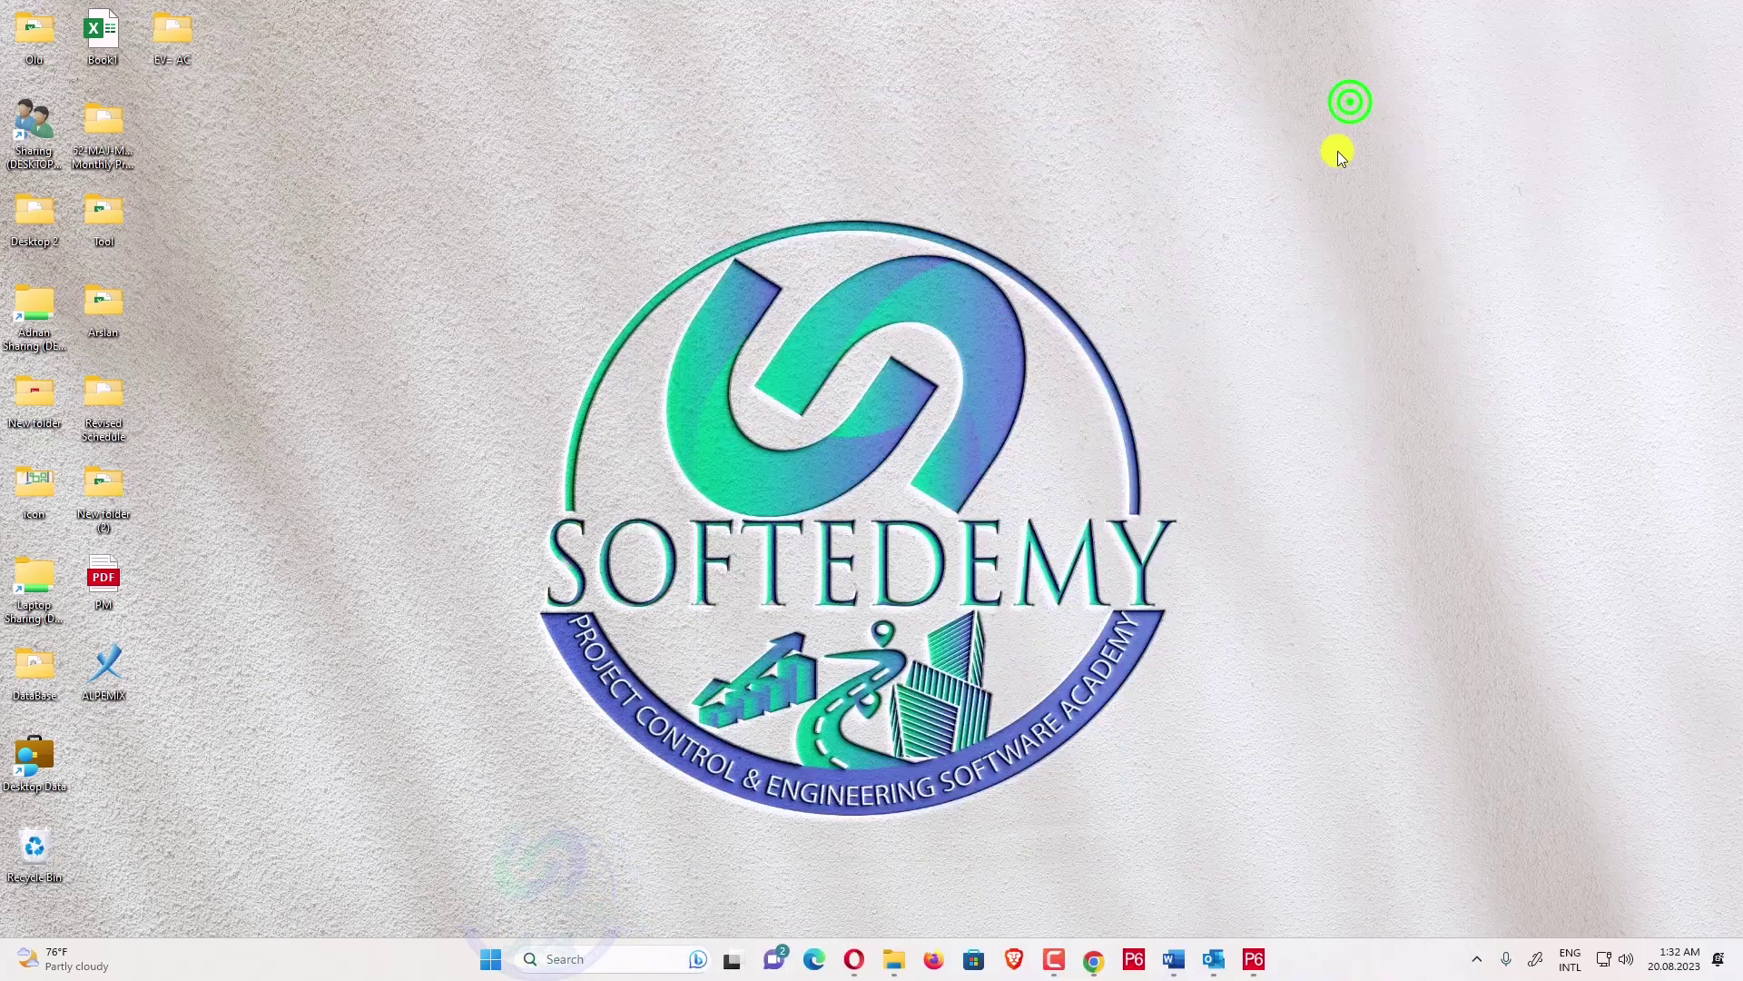
# - Switch to Primavera P6 and filter the road construction project's activities with the Completed filter
pyautogui.click(1274, 966)
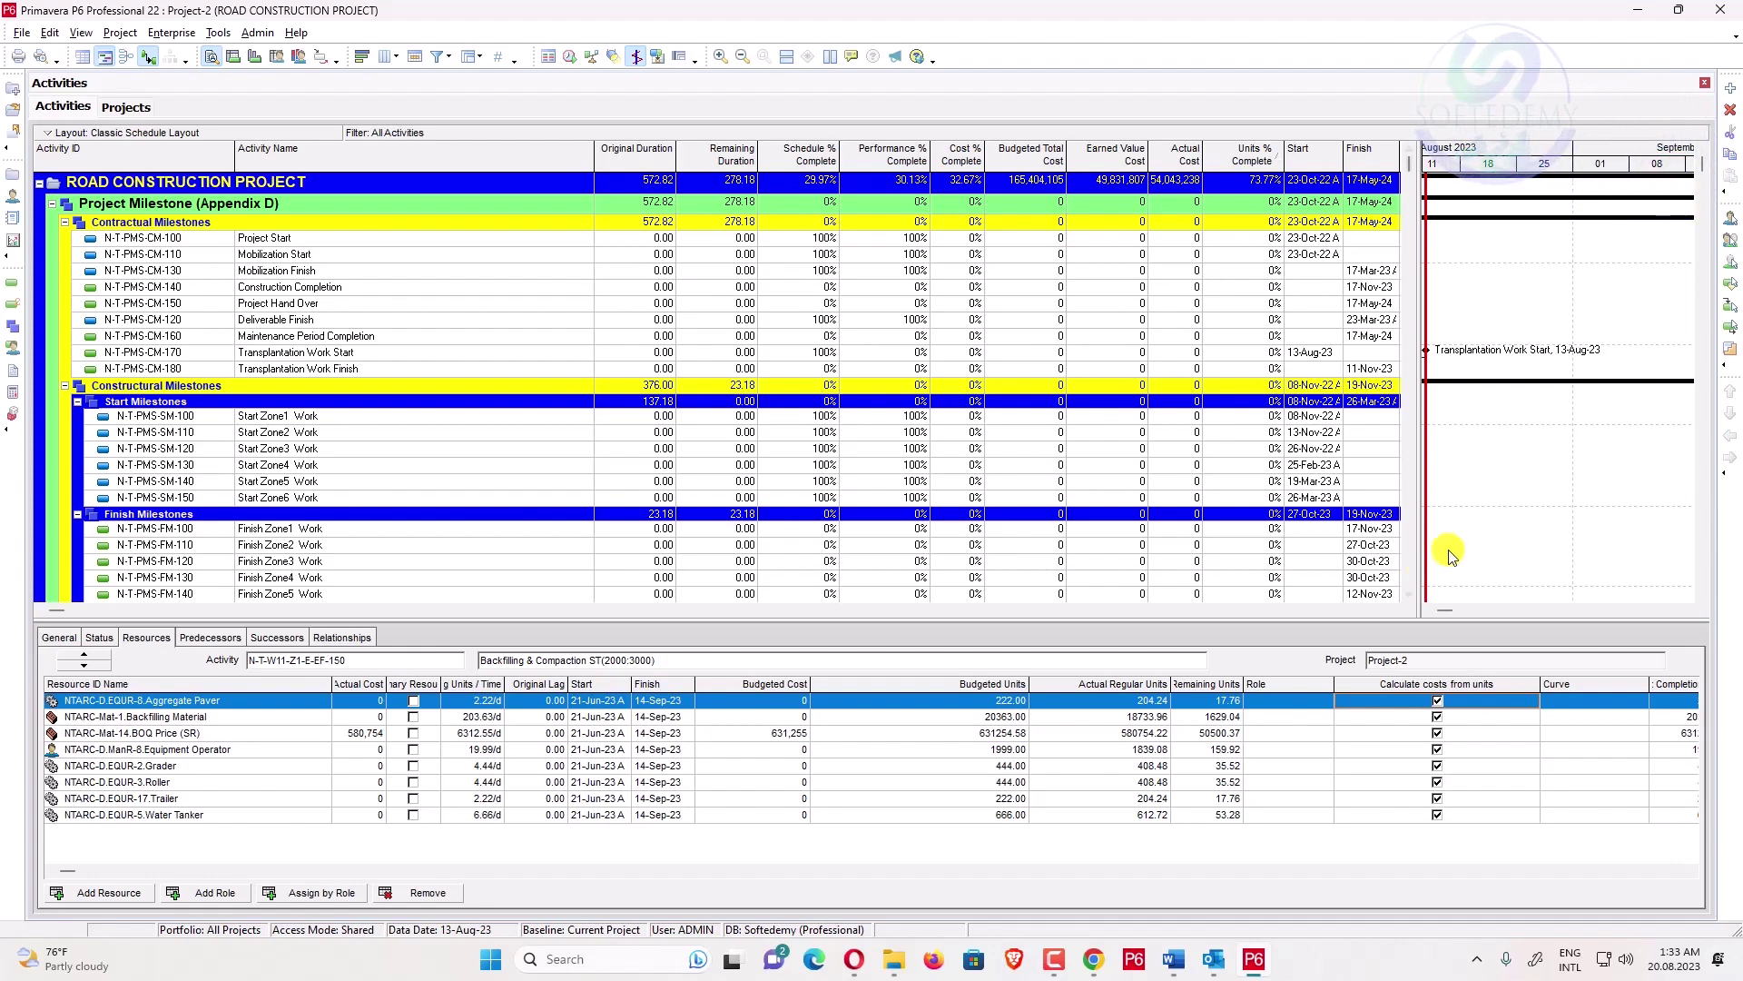
pyautogui.rightClick(798, 382)
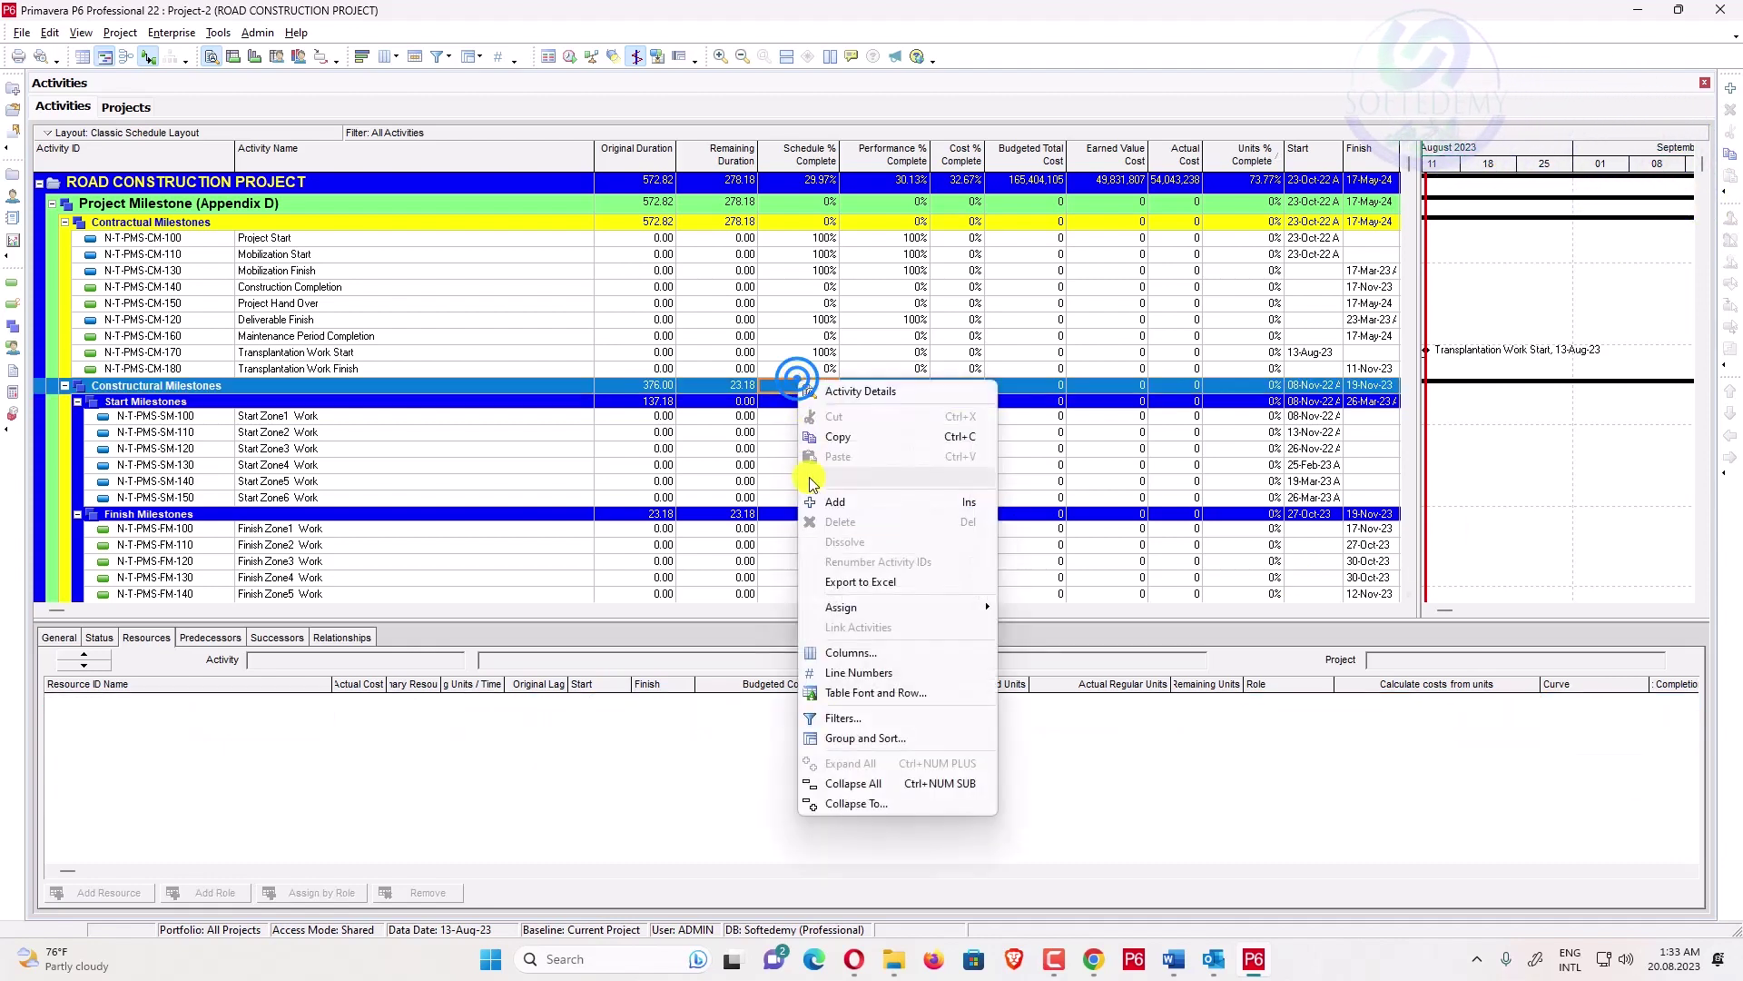
pyautogui.click(844, 718)
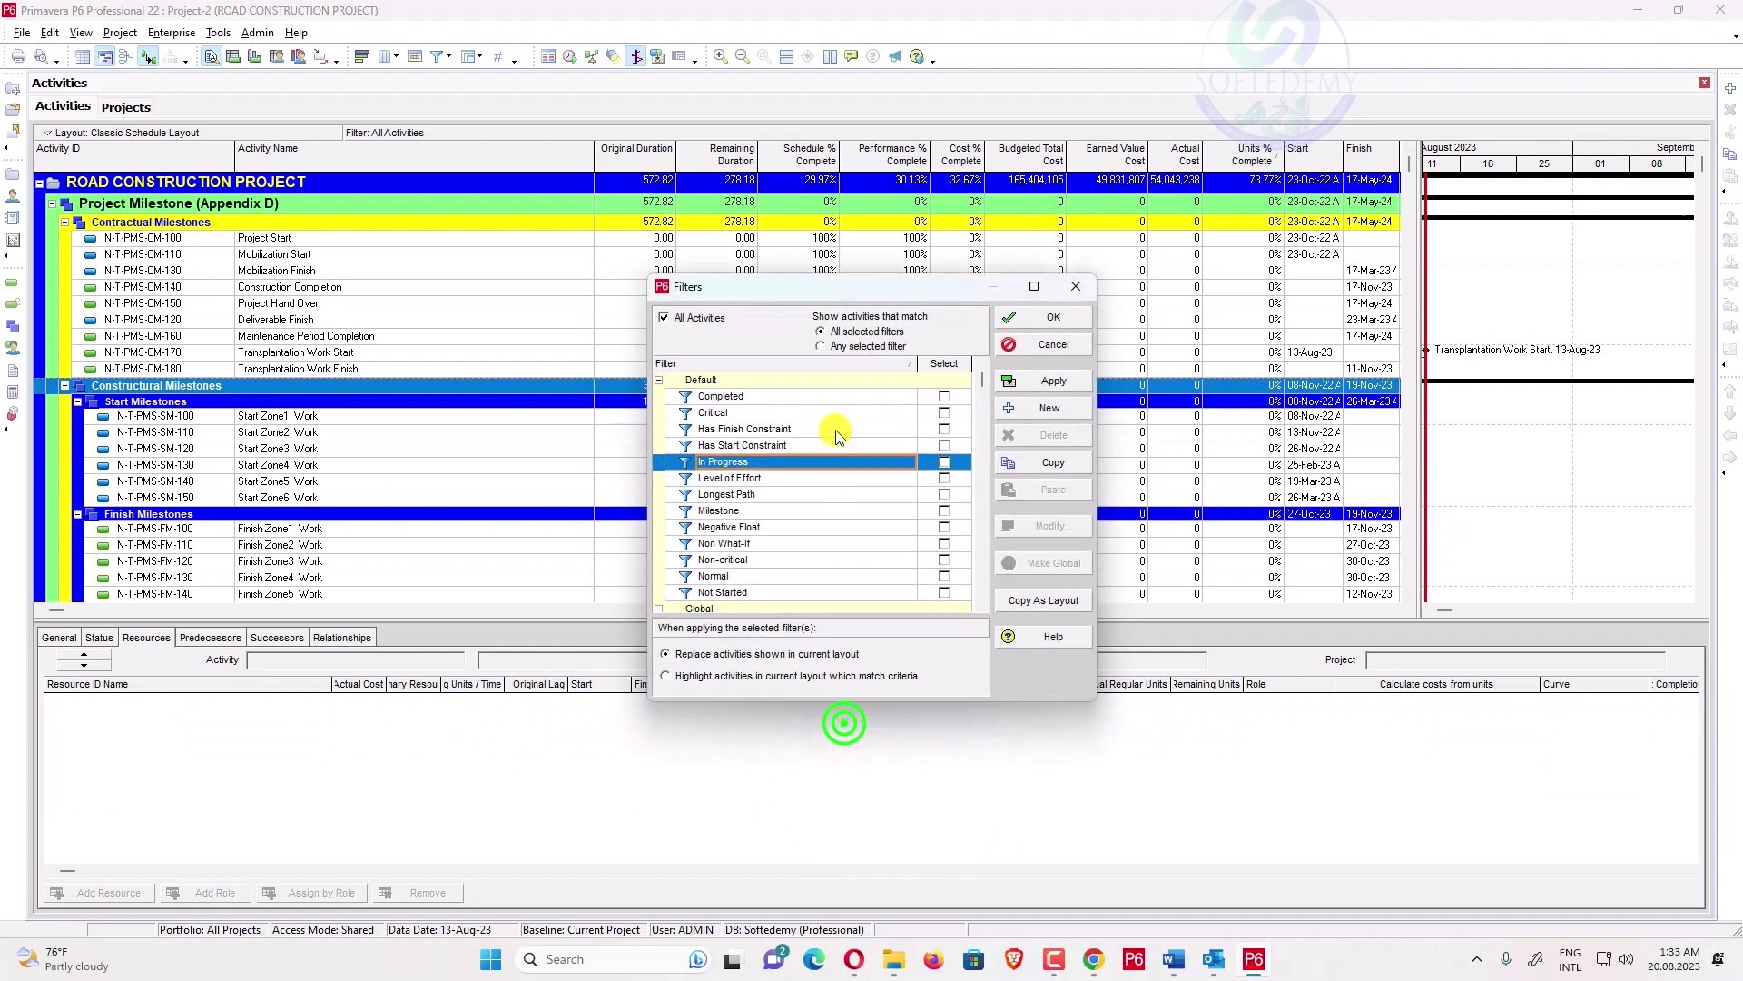
pyautogui.click(945, 396)
pyautogui.click(1044, 380)
pyautogui.click(1049, 320)
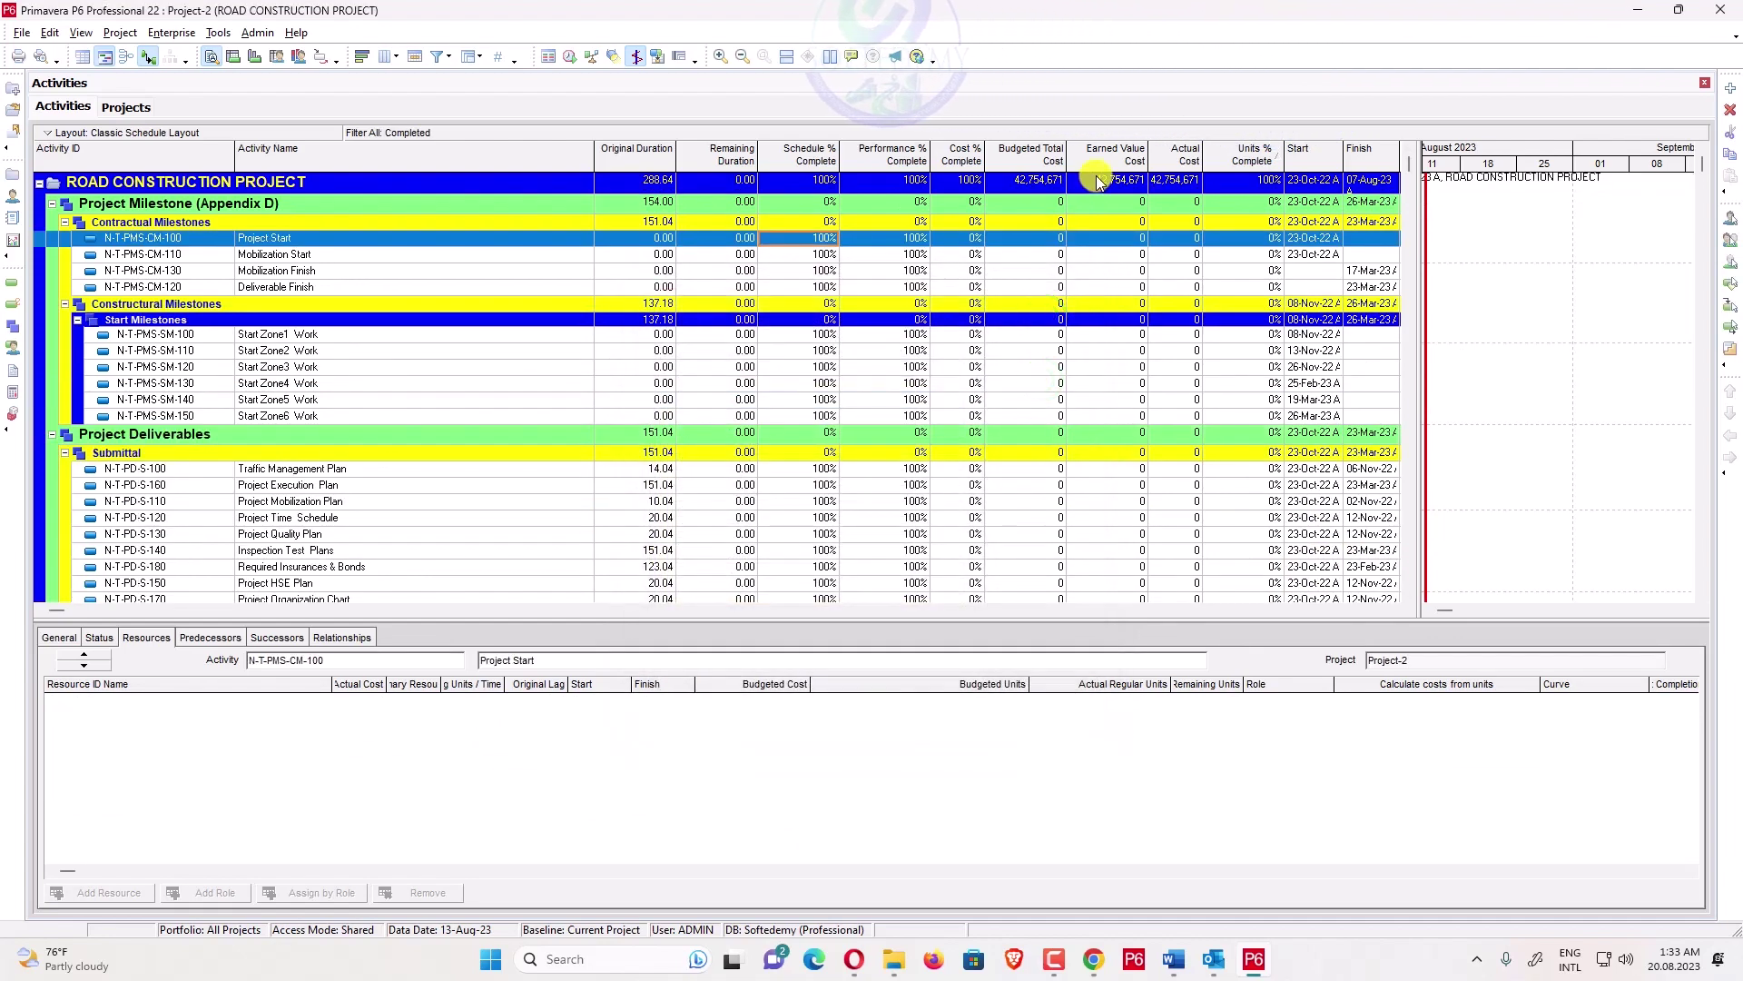
pyautogui.click(1145, 174)
pyautogui.rightClick(1144, 174)
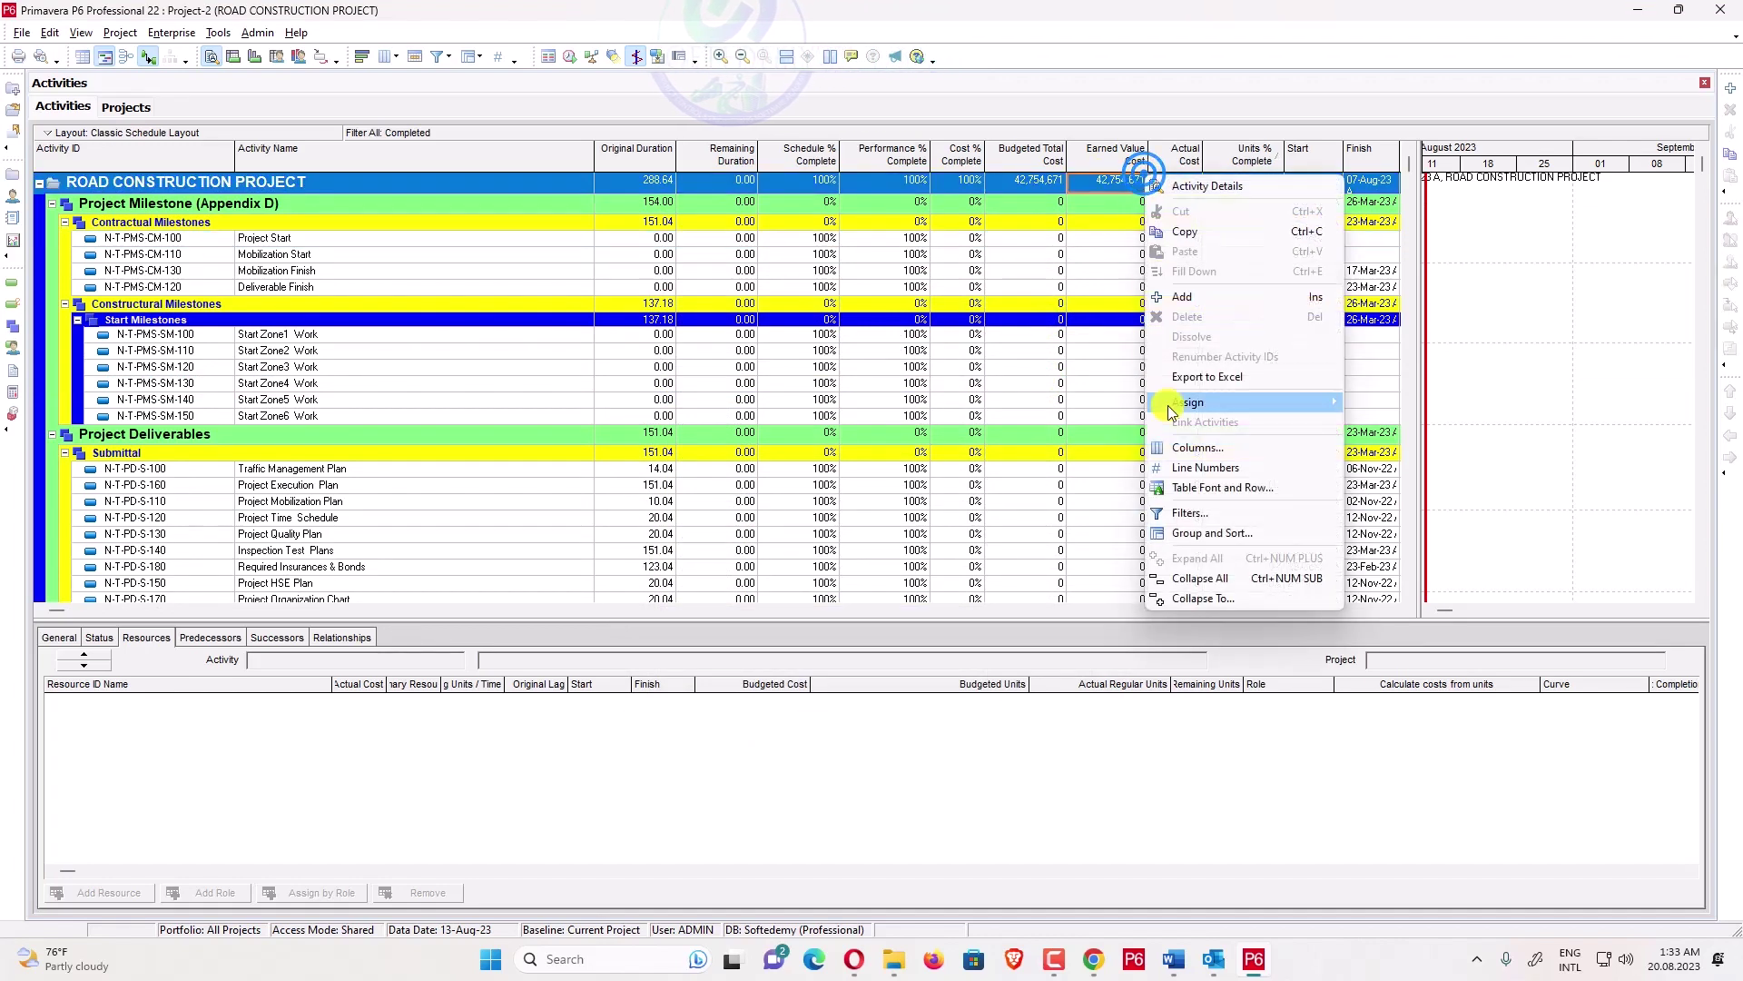
pyautogui.click(1185, 451)
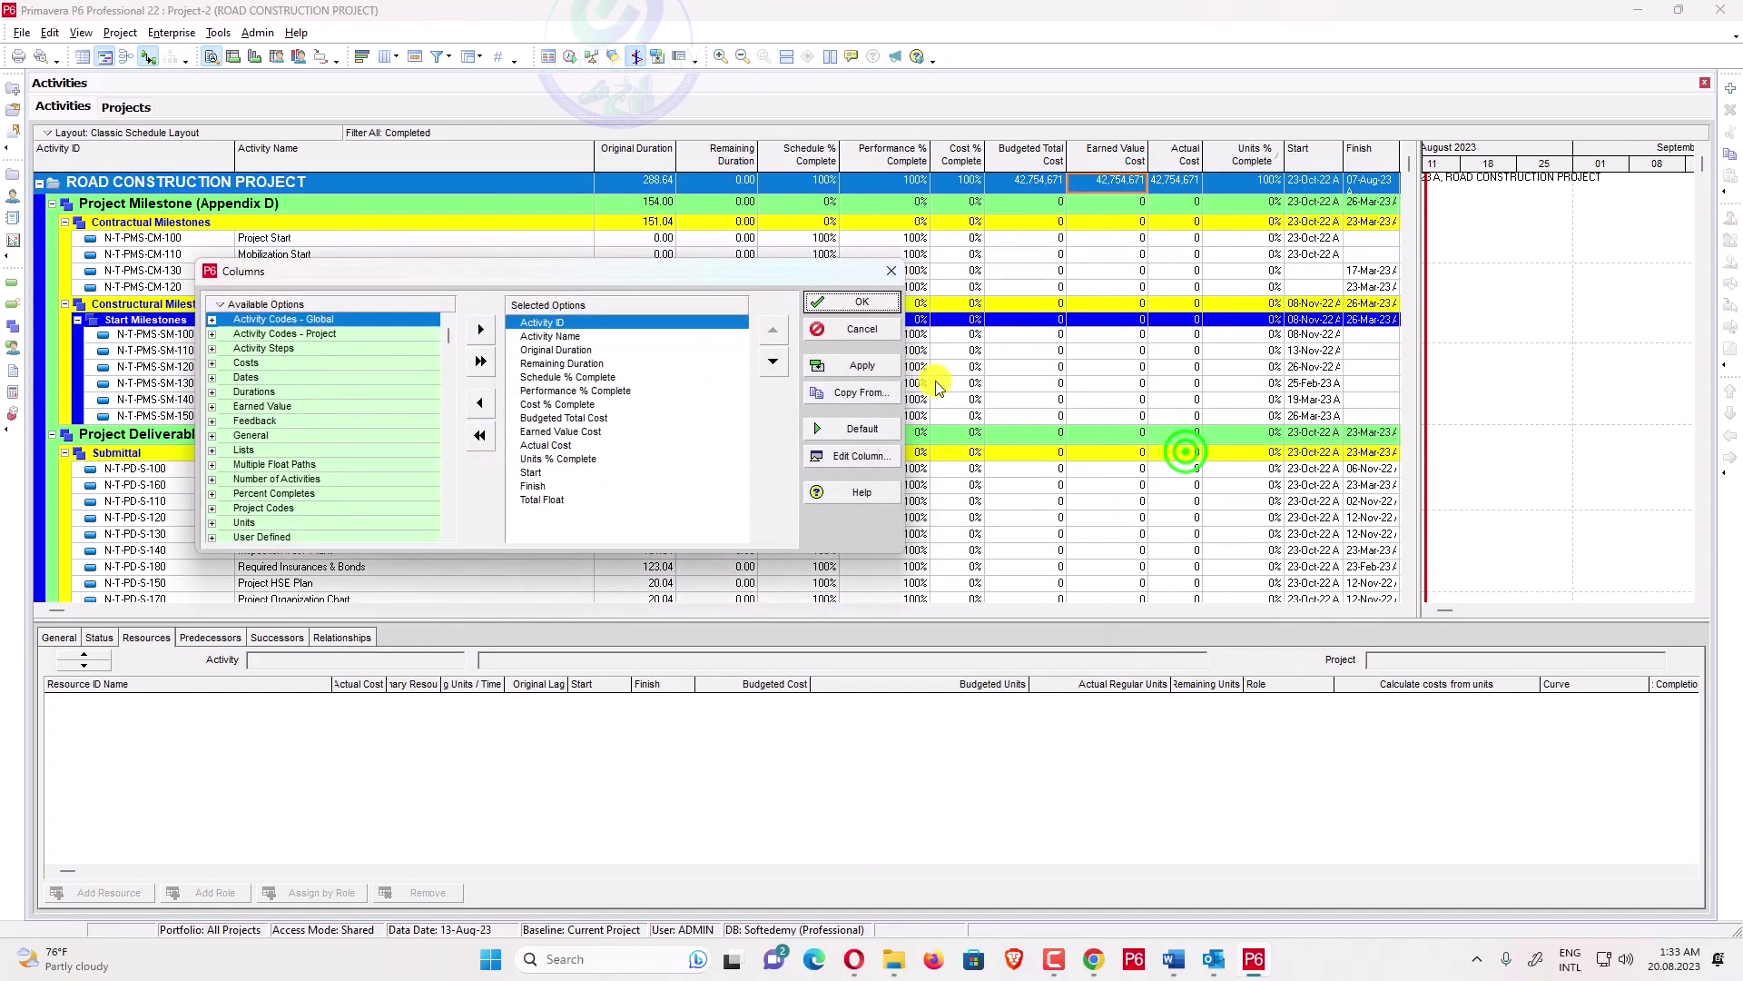
pyautogui.click(892, 271)
# - Add the In Progress filter to the selected activity filters alongside Completed and apply them
pyautogui.rightClick(935, 149)
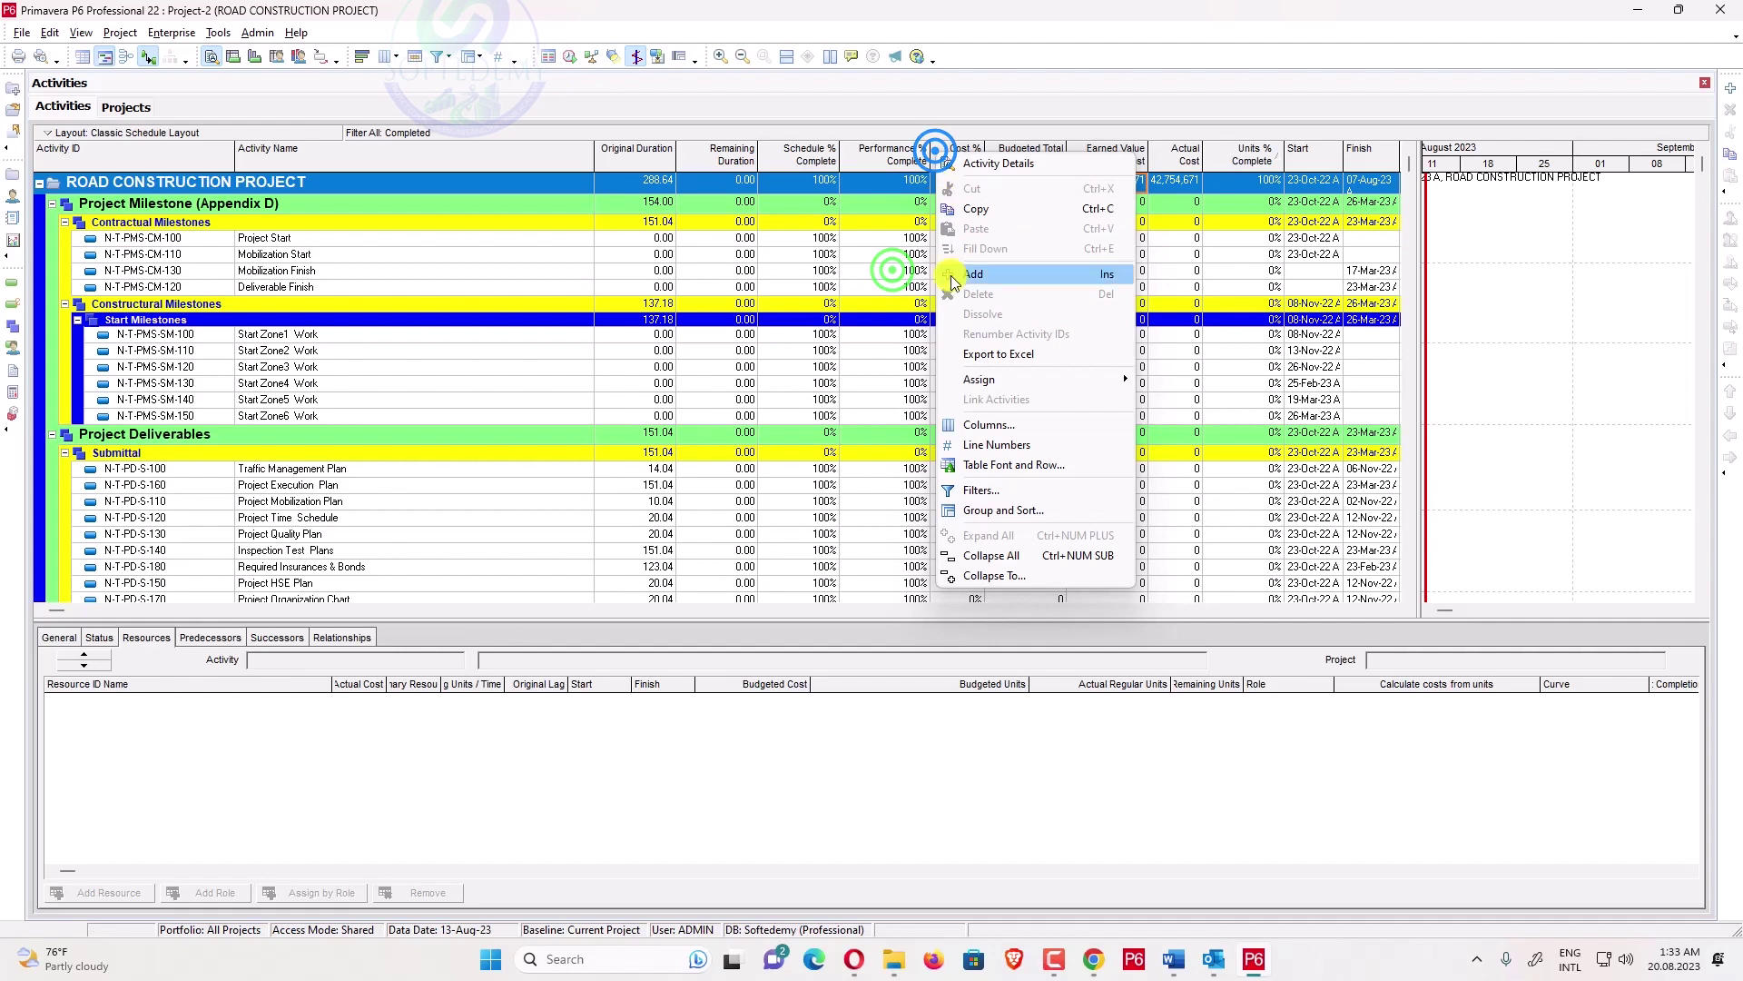
pyautogui.click(982, 490)
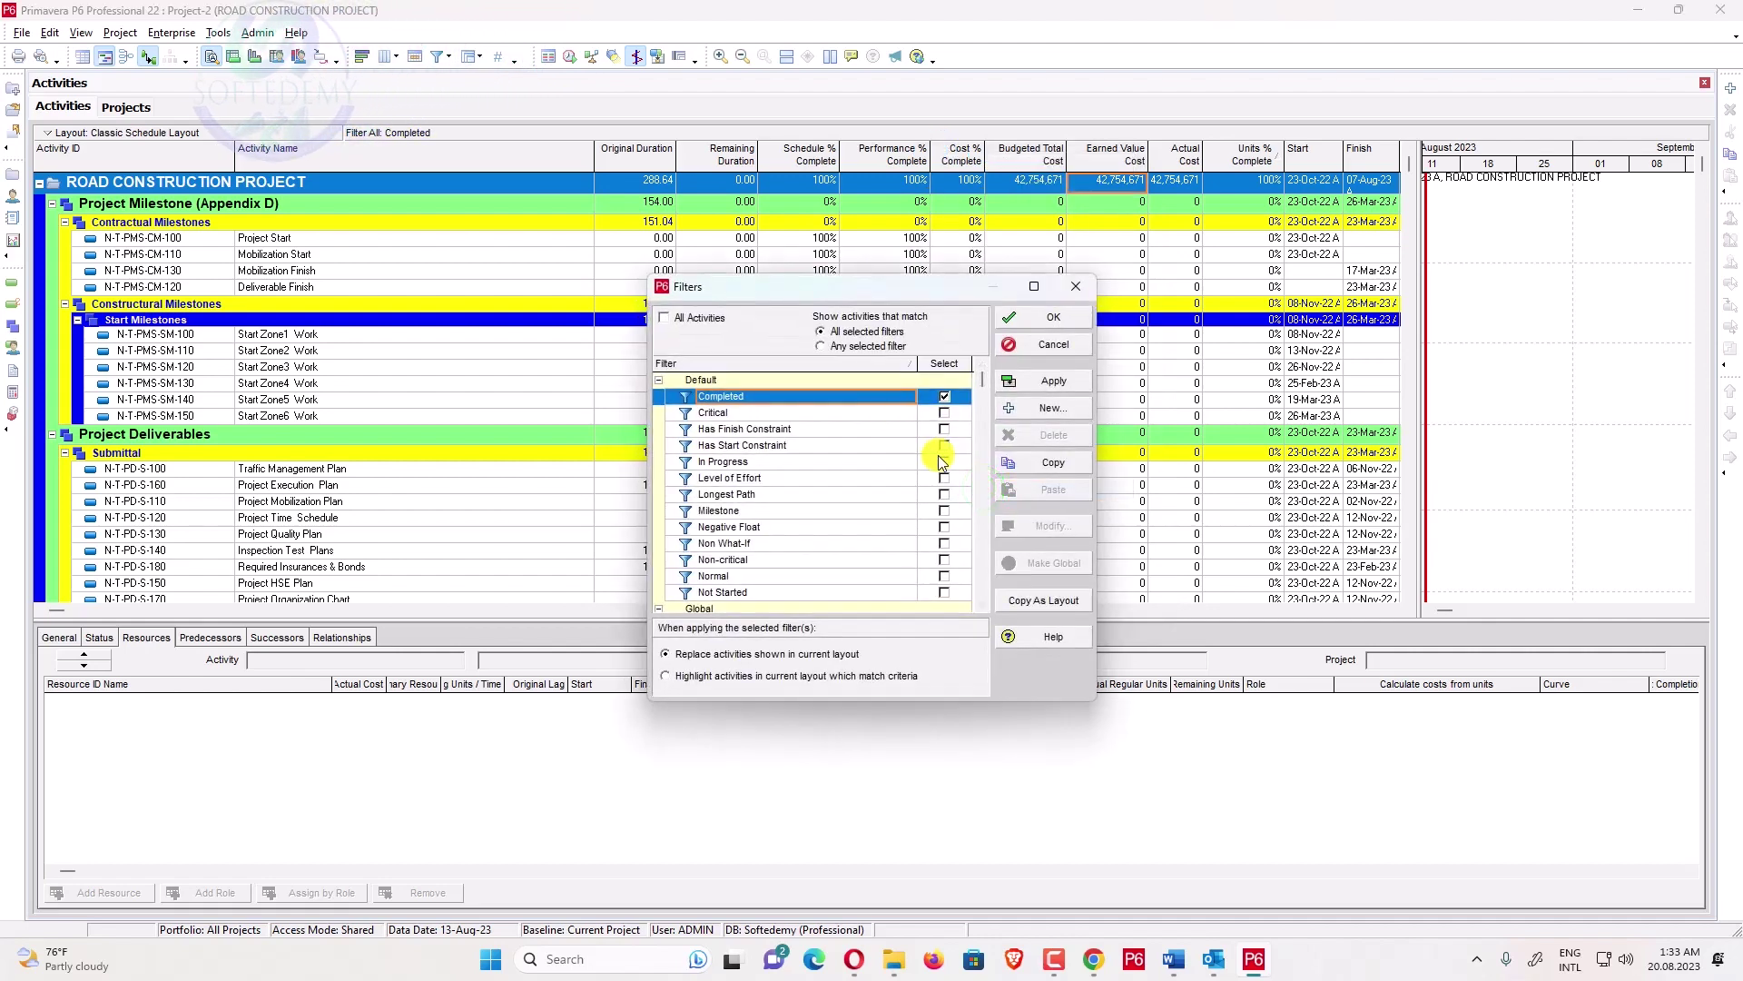
pyautogui.click(944, 461)
pyautogui.click(1033, 382)
pyautogui.click(1044, 314)
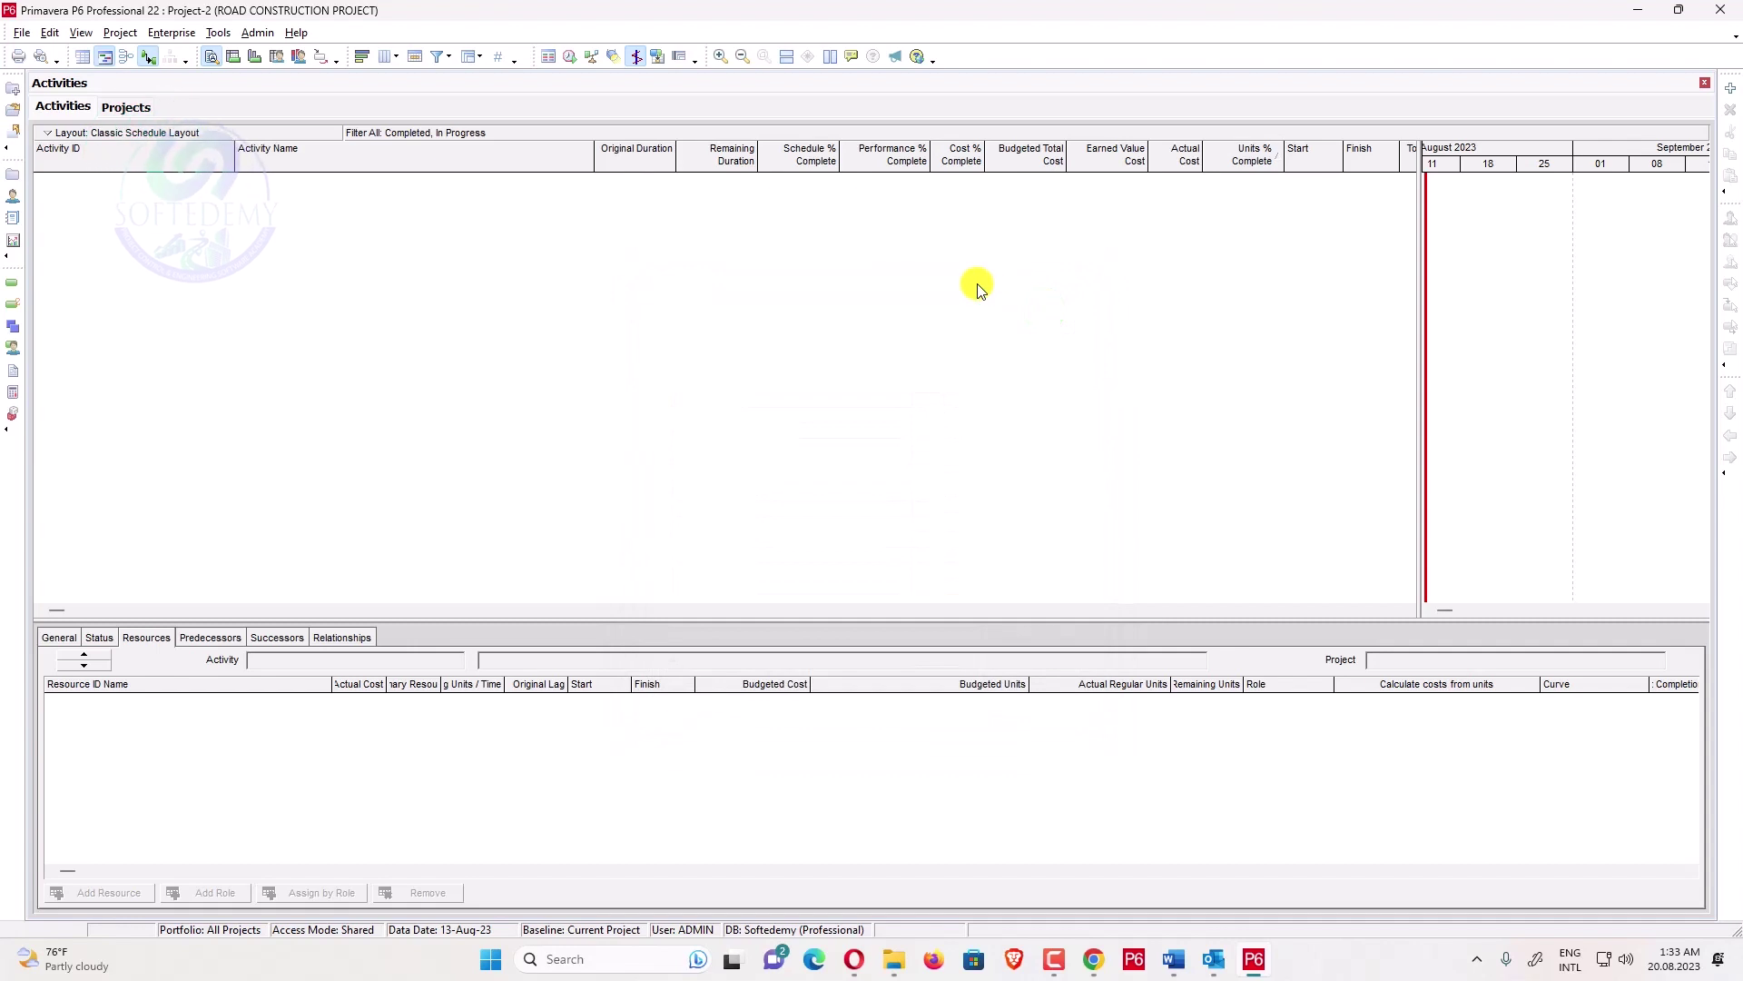
# - Deselect the Completed filter and apply only the In Progress filter to the activities
pyautogui.rightClick(919, 269)
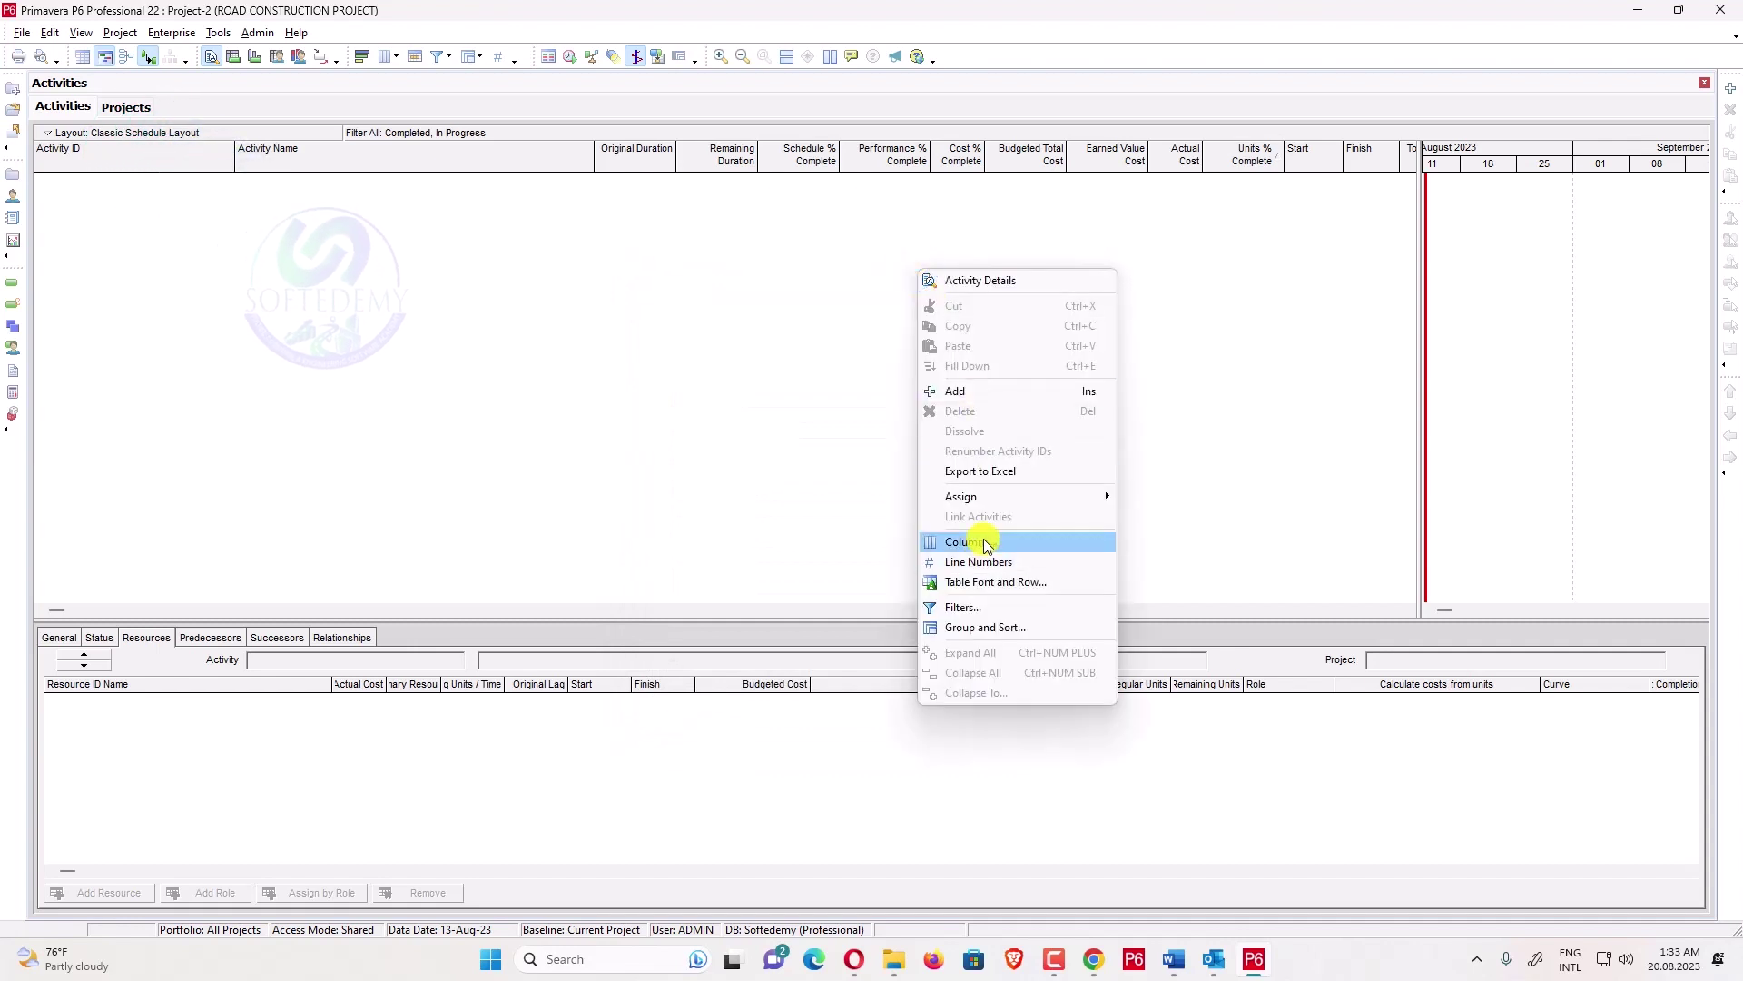
pyautogui.click(980, 604)
pyautogui.click(944, 396)
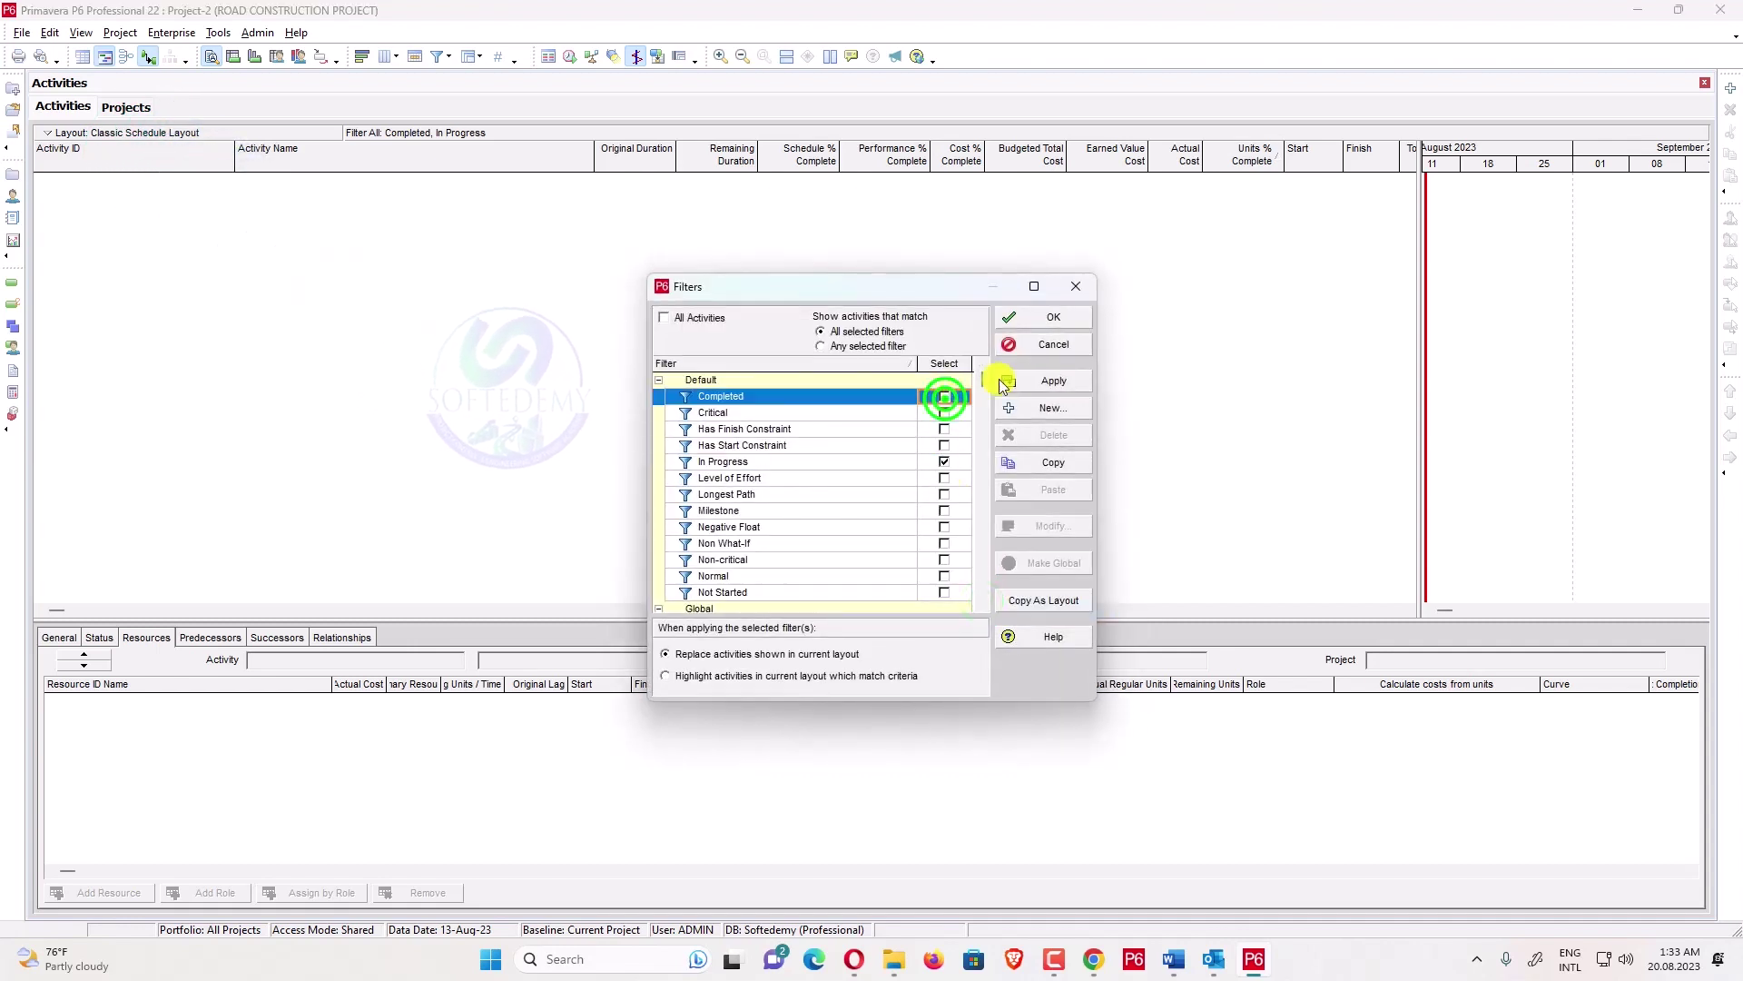
pyautogui.click(1044, 380)
pyautogui.click(1058, 318)
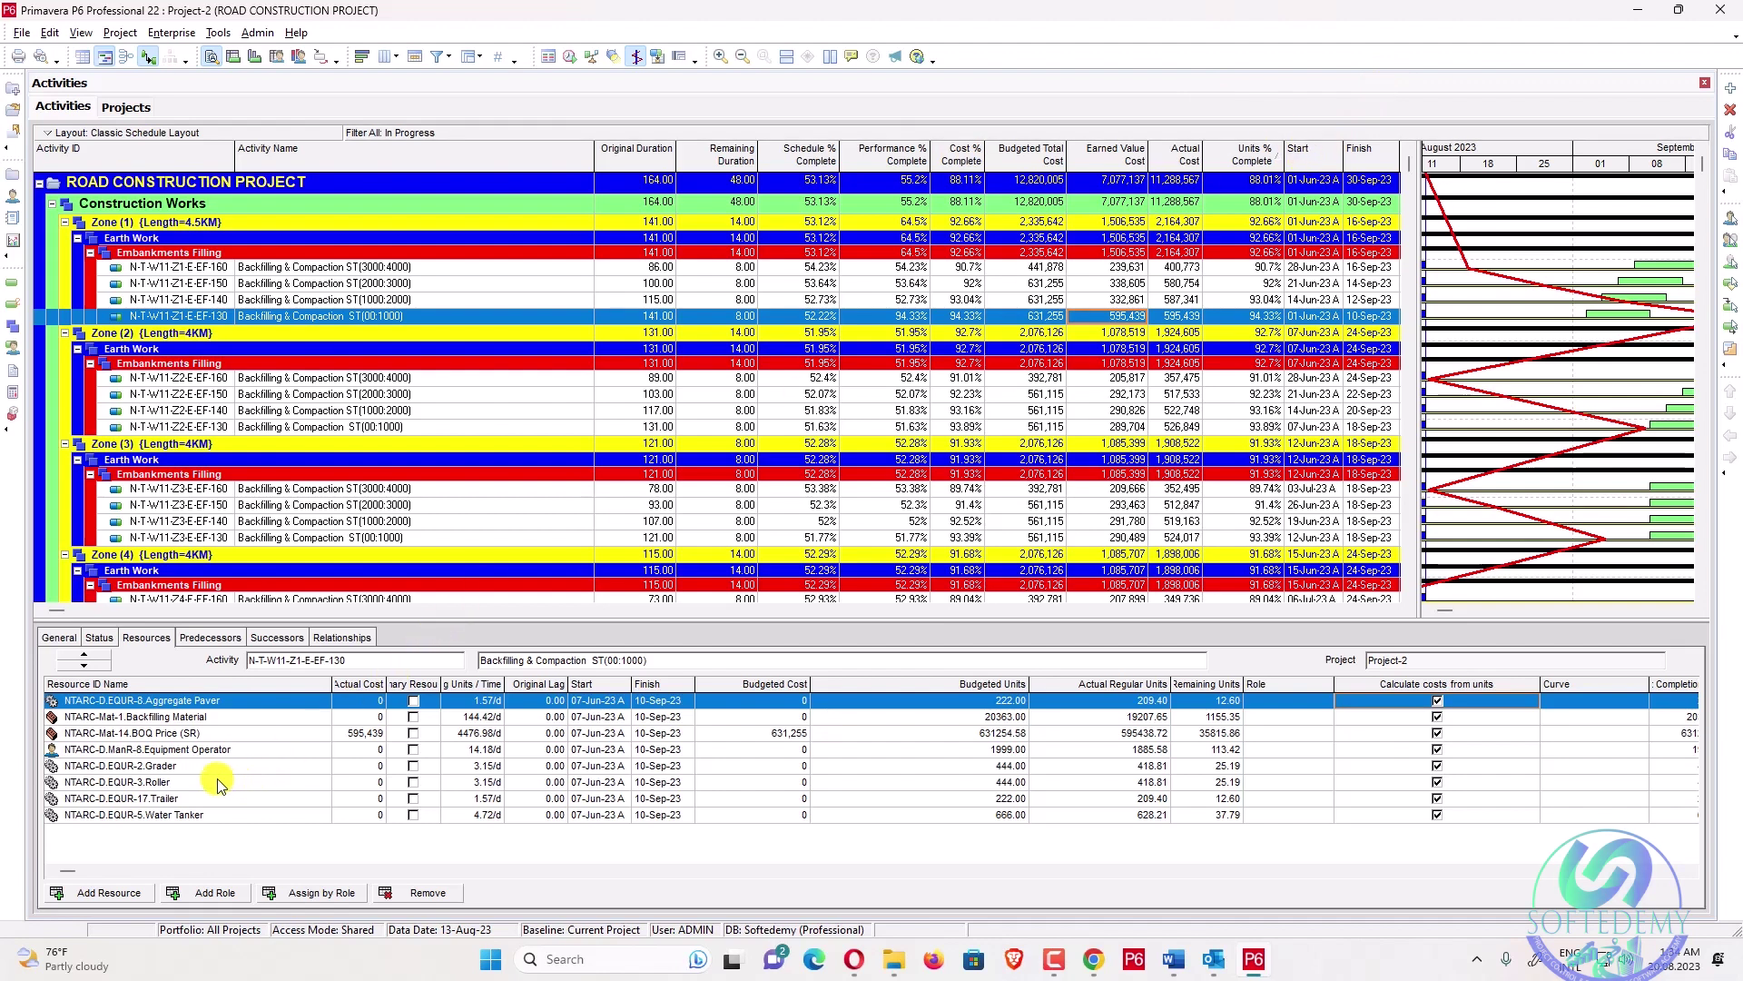
# - Set up a Spreadsheet (XLSX) export of Activities and Resource Assignments for the ROAD CONSTRUCTION PROJECT
pyautogui.click(156, 768)
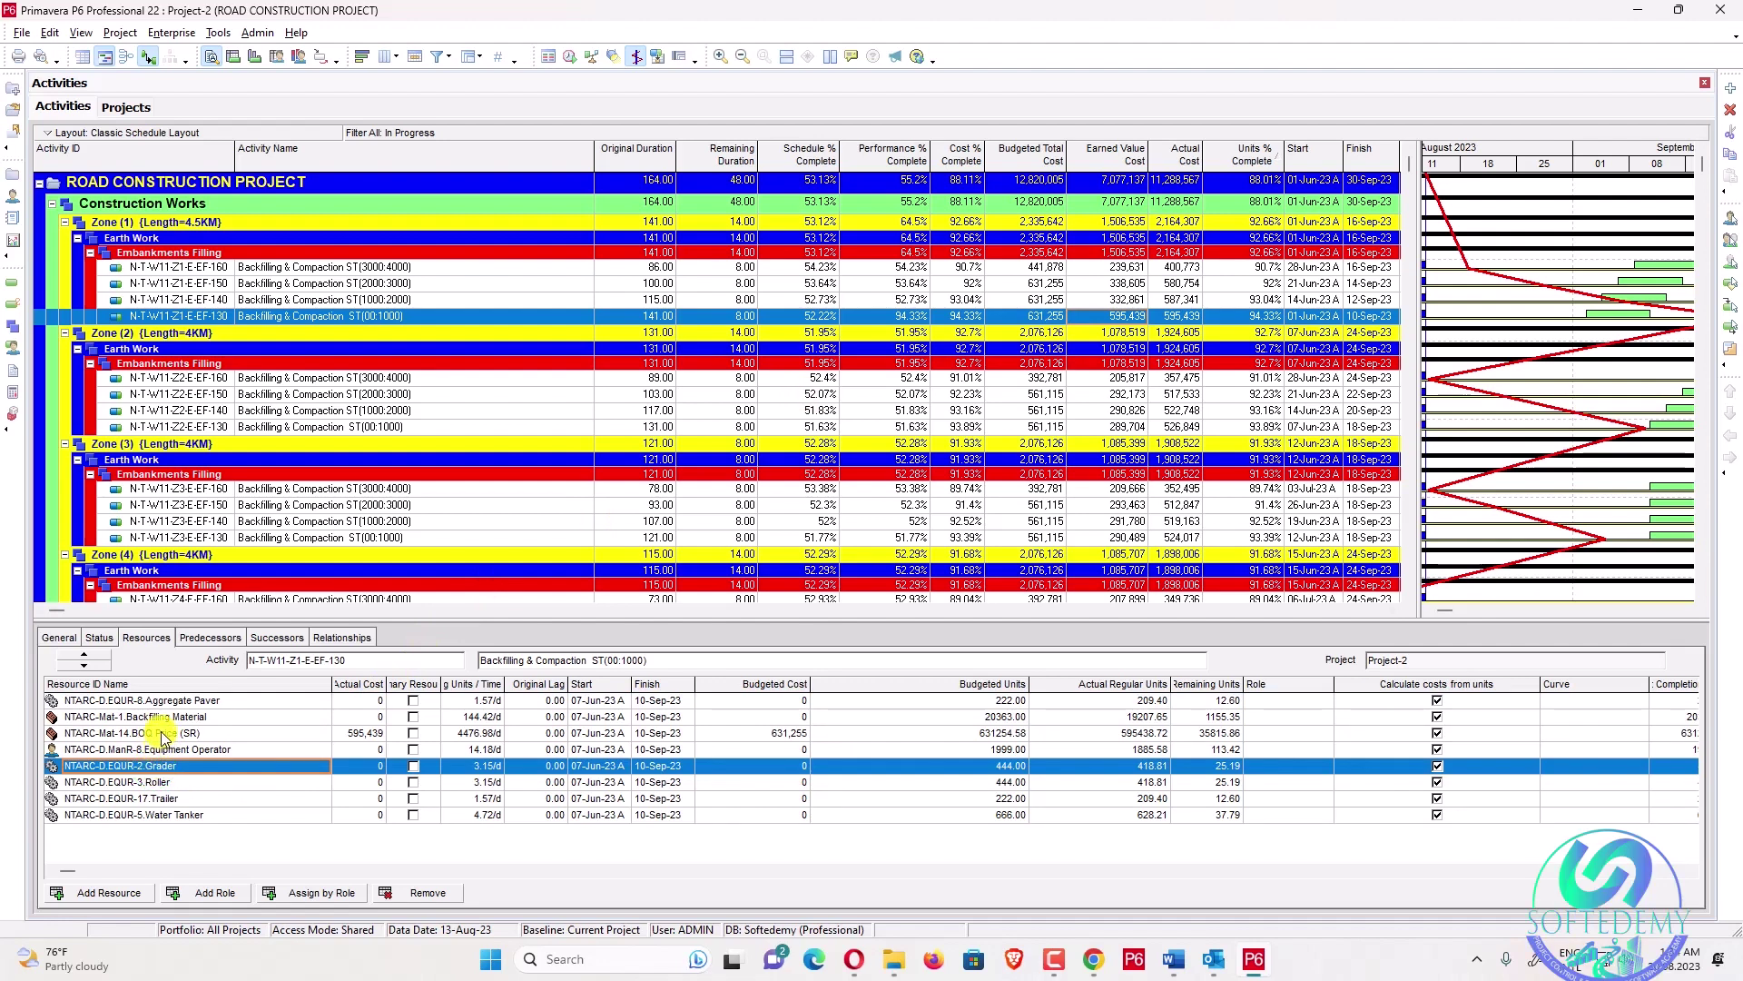
pyautogui.click(165, 734)
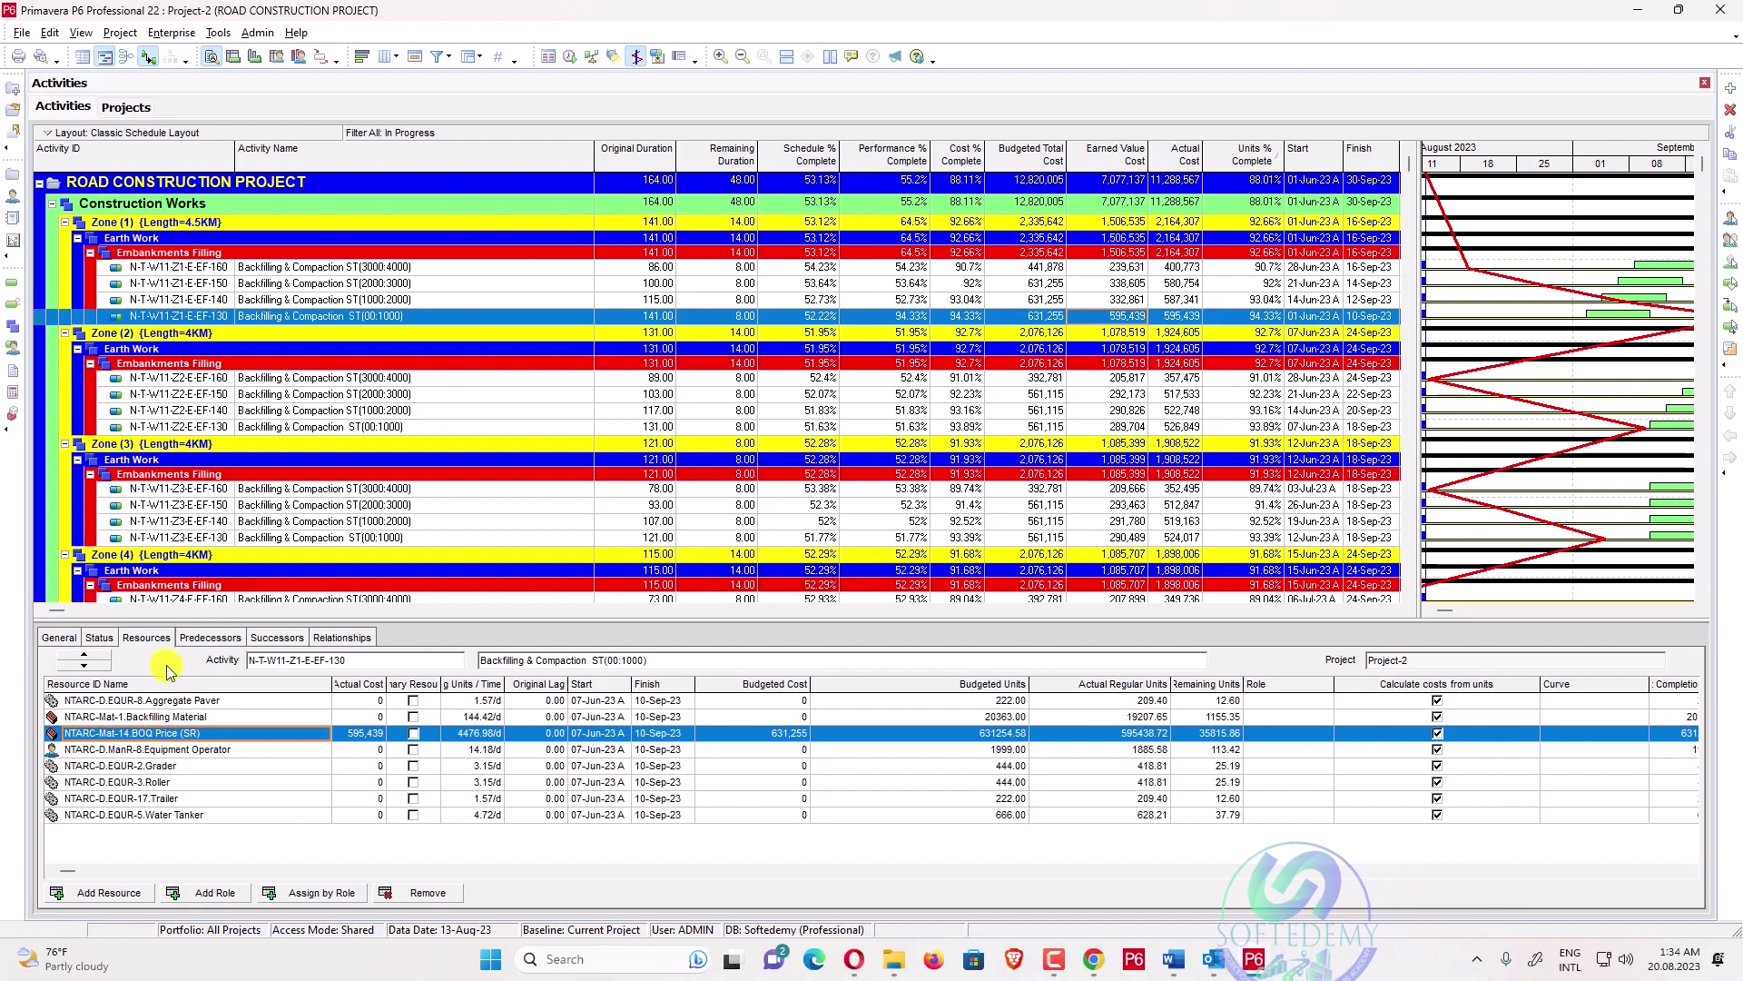
pyautogui.click(21, 33)
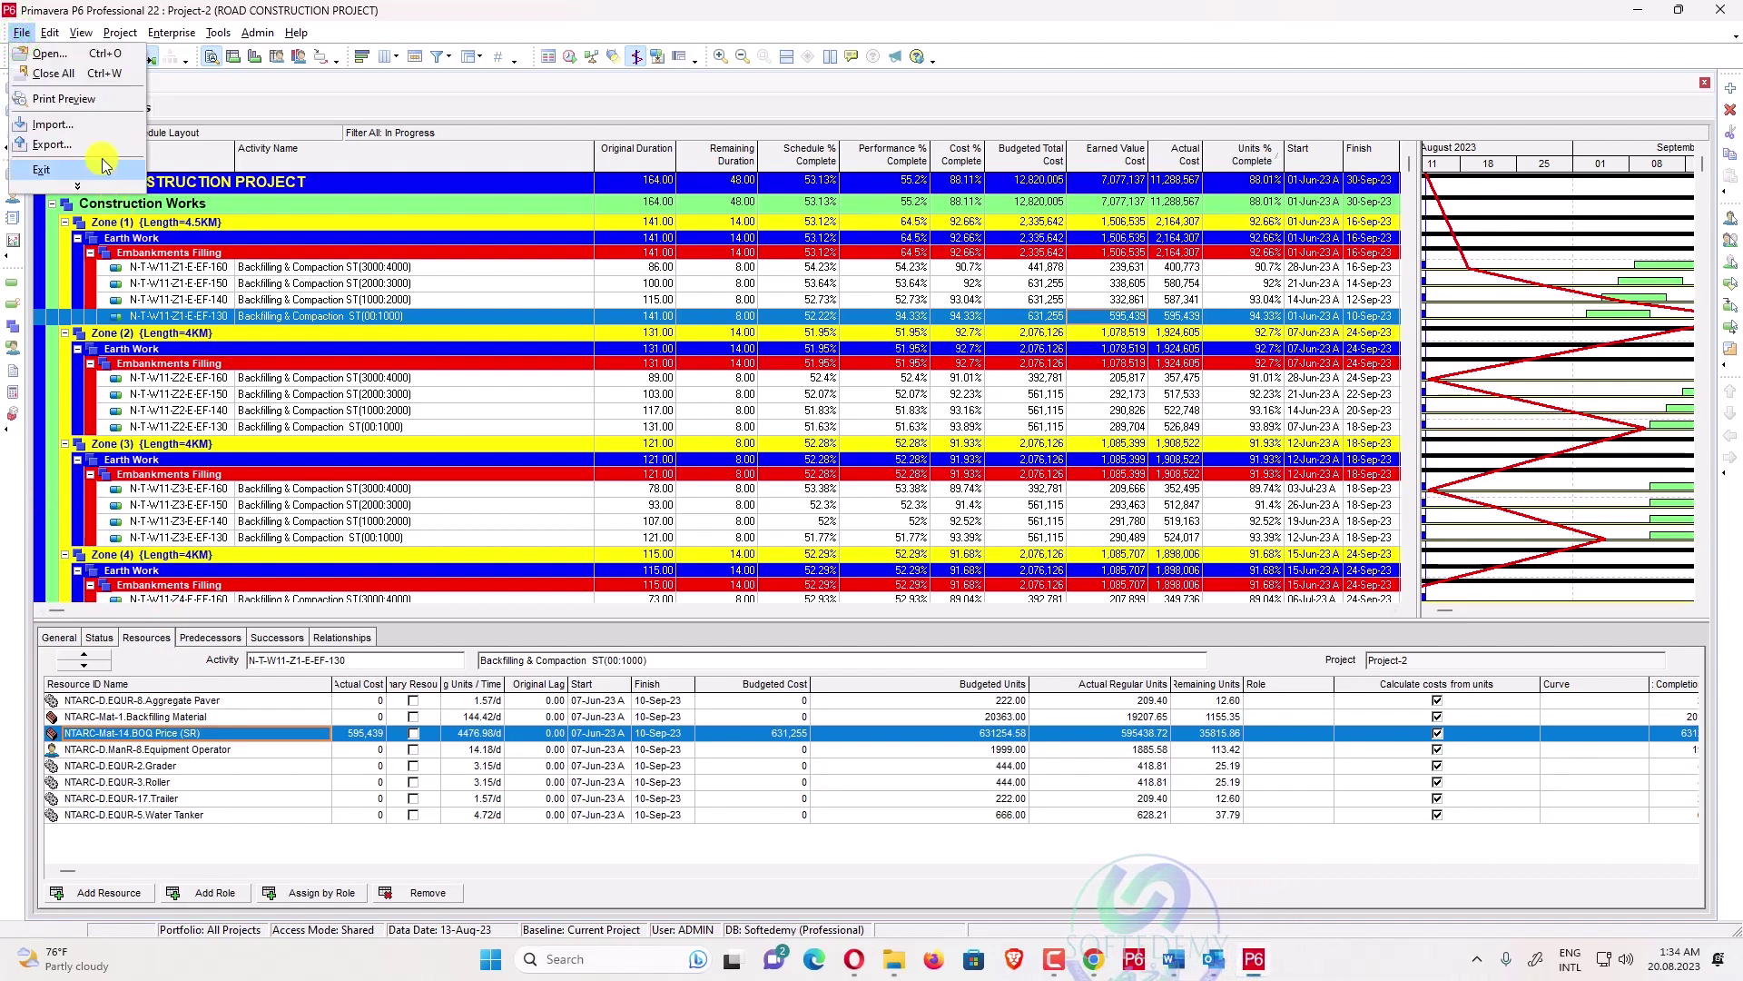
pyautogui.click(51, 145)
pyautogui.click(726, 516)
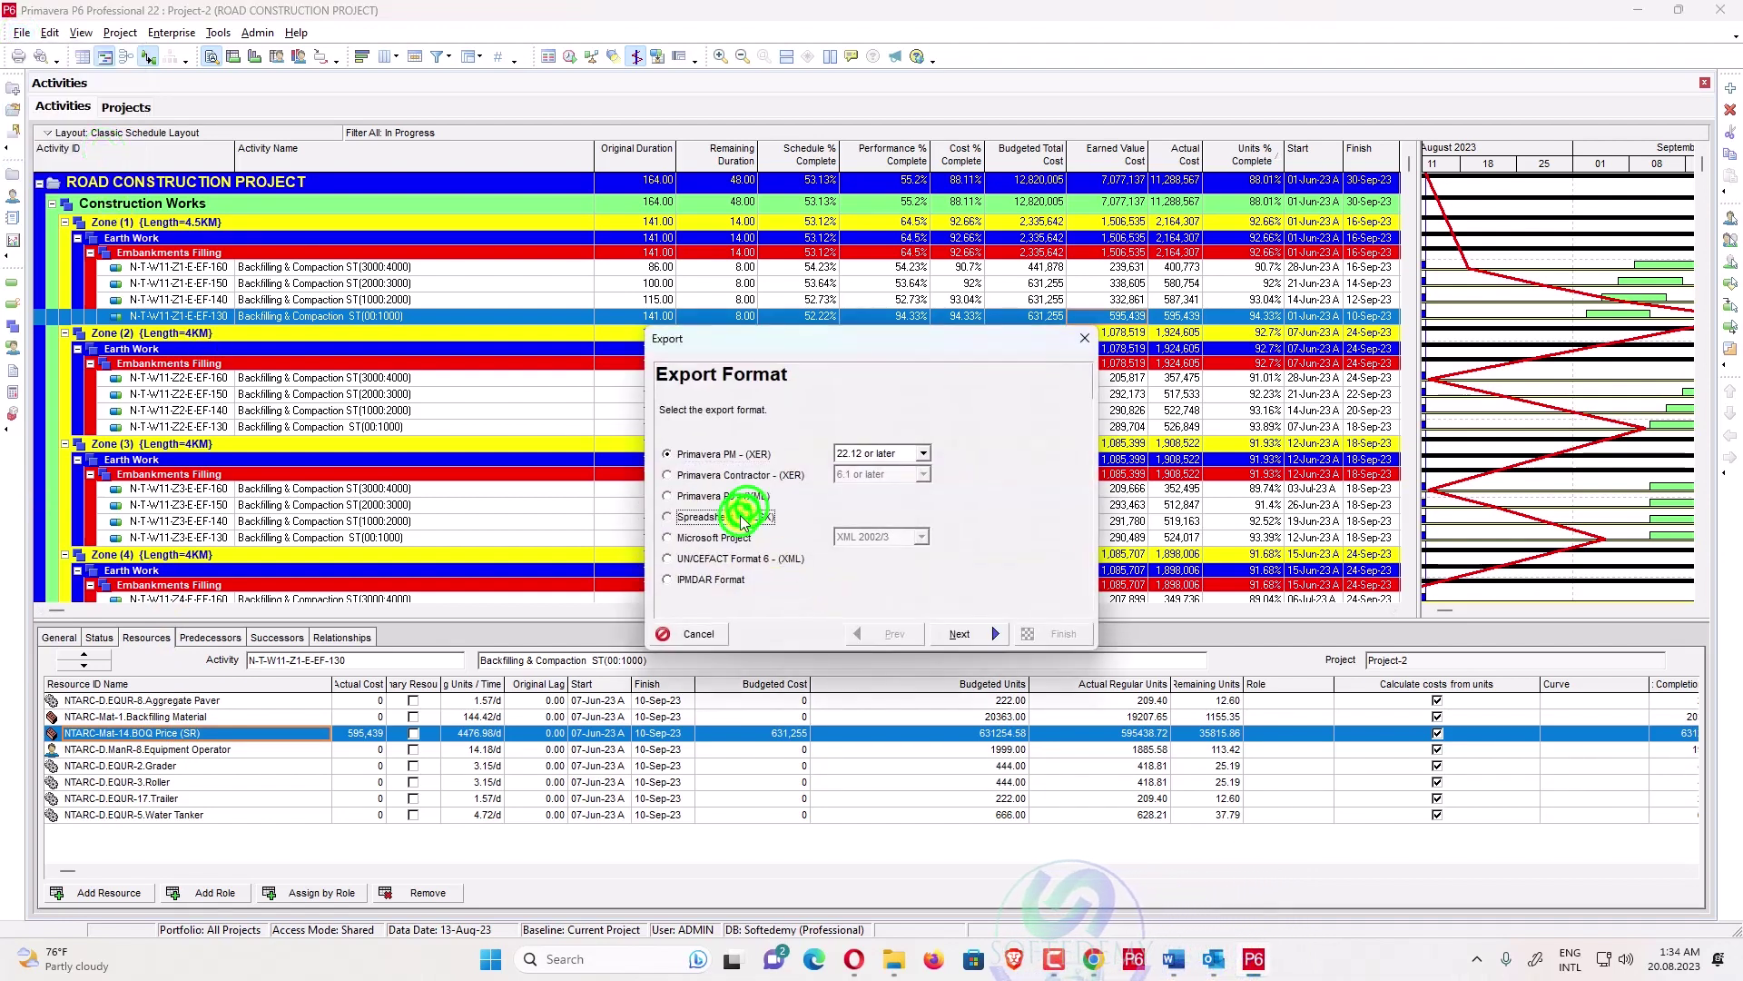
pyautogui.click(959, 633)
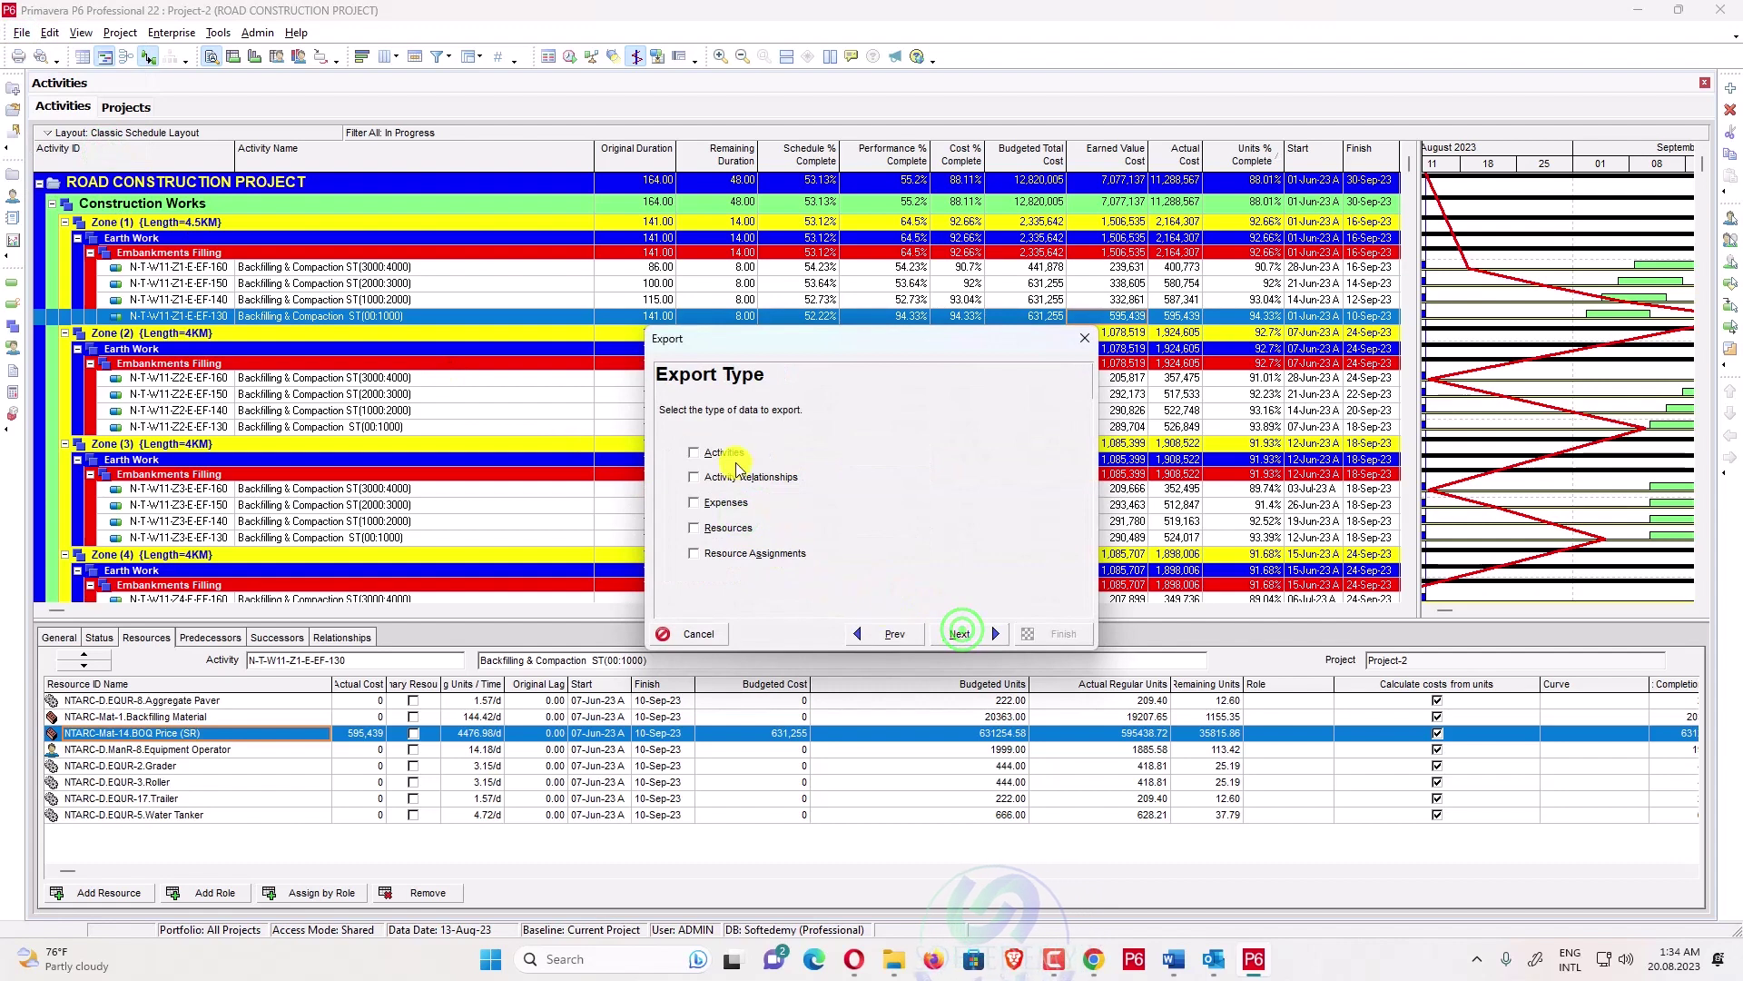
pyautogui.click(725, 553)
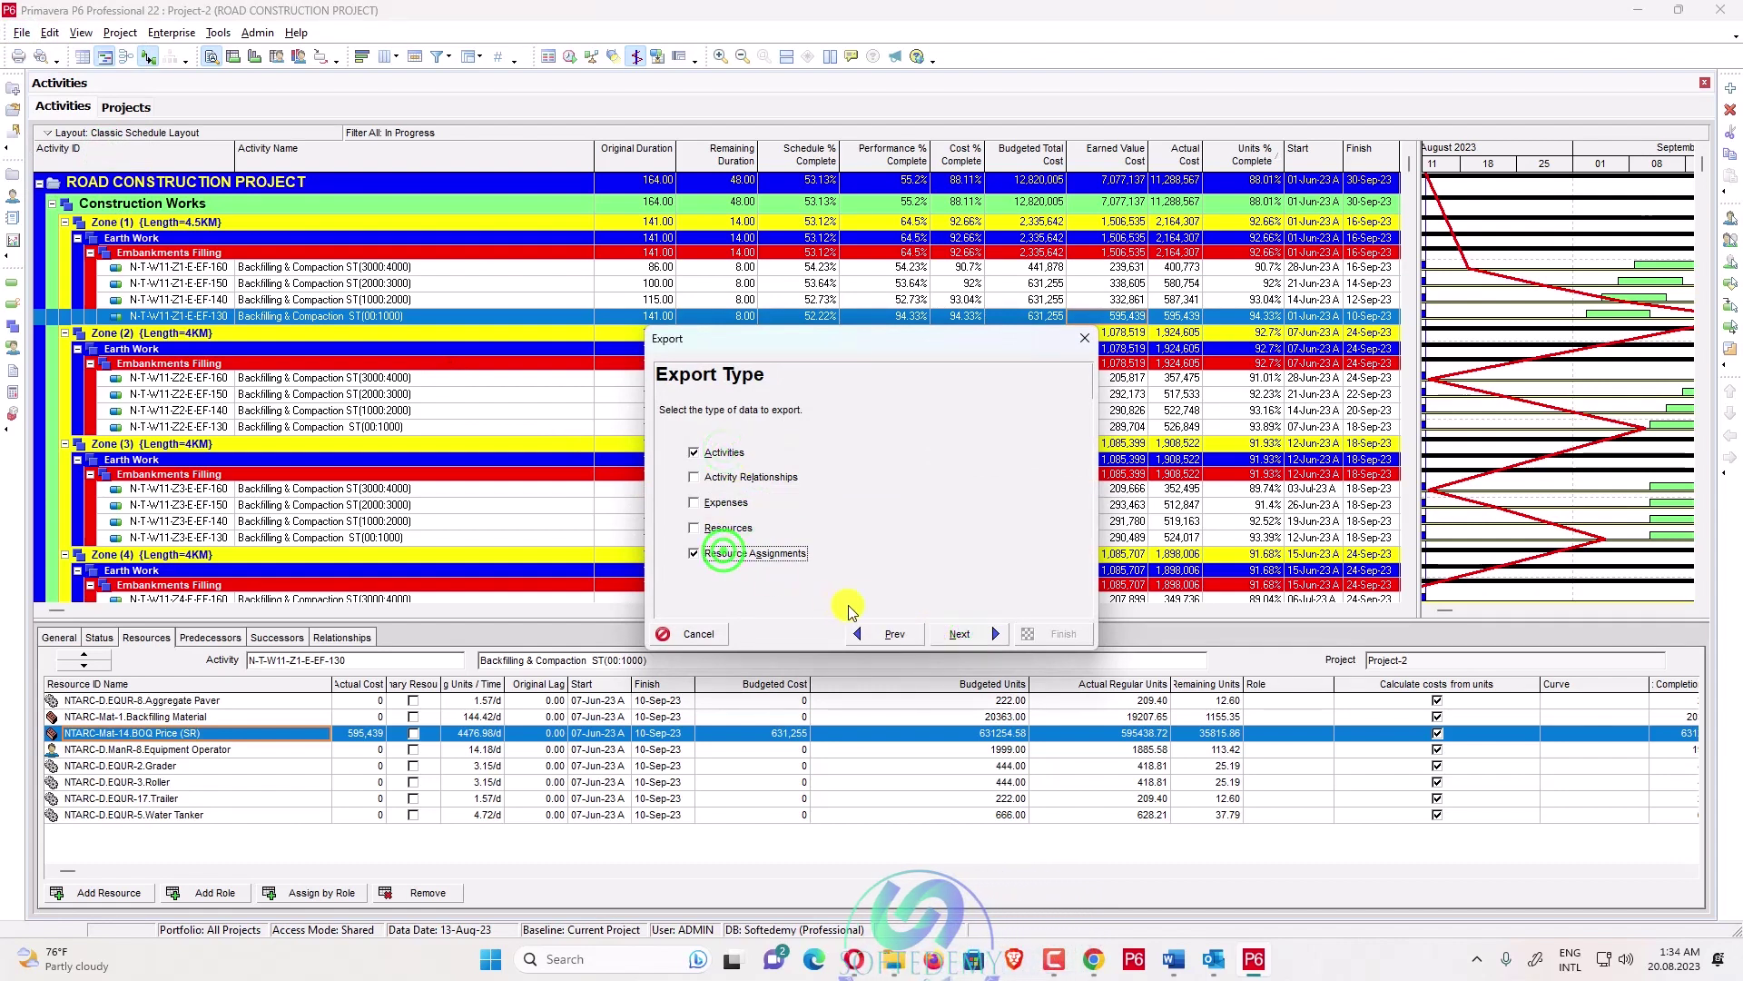
pyautogui.click(937, 635)
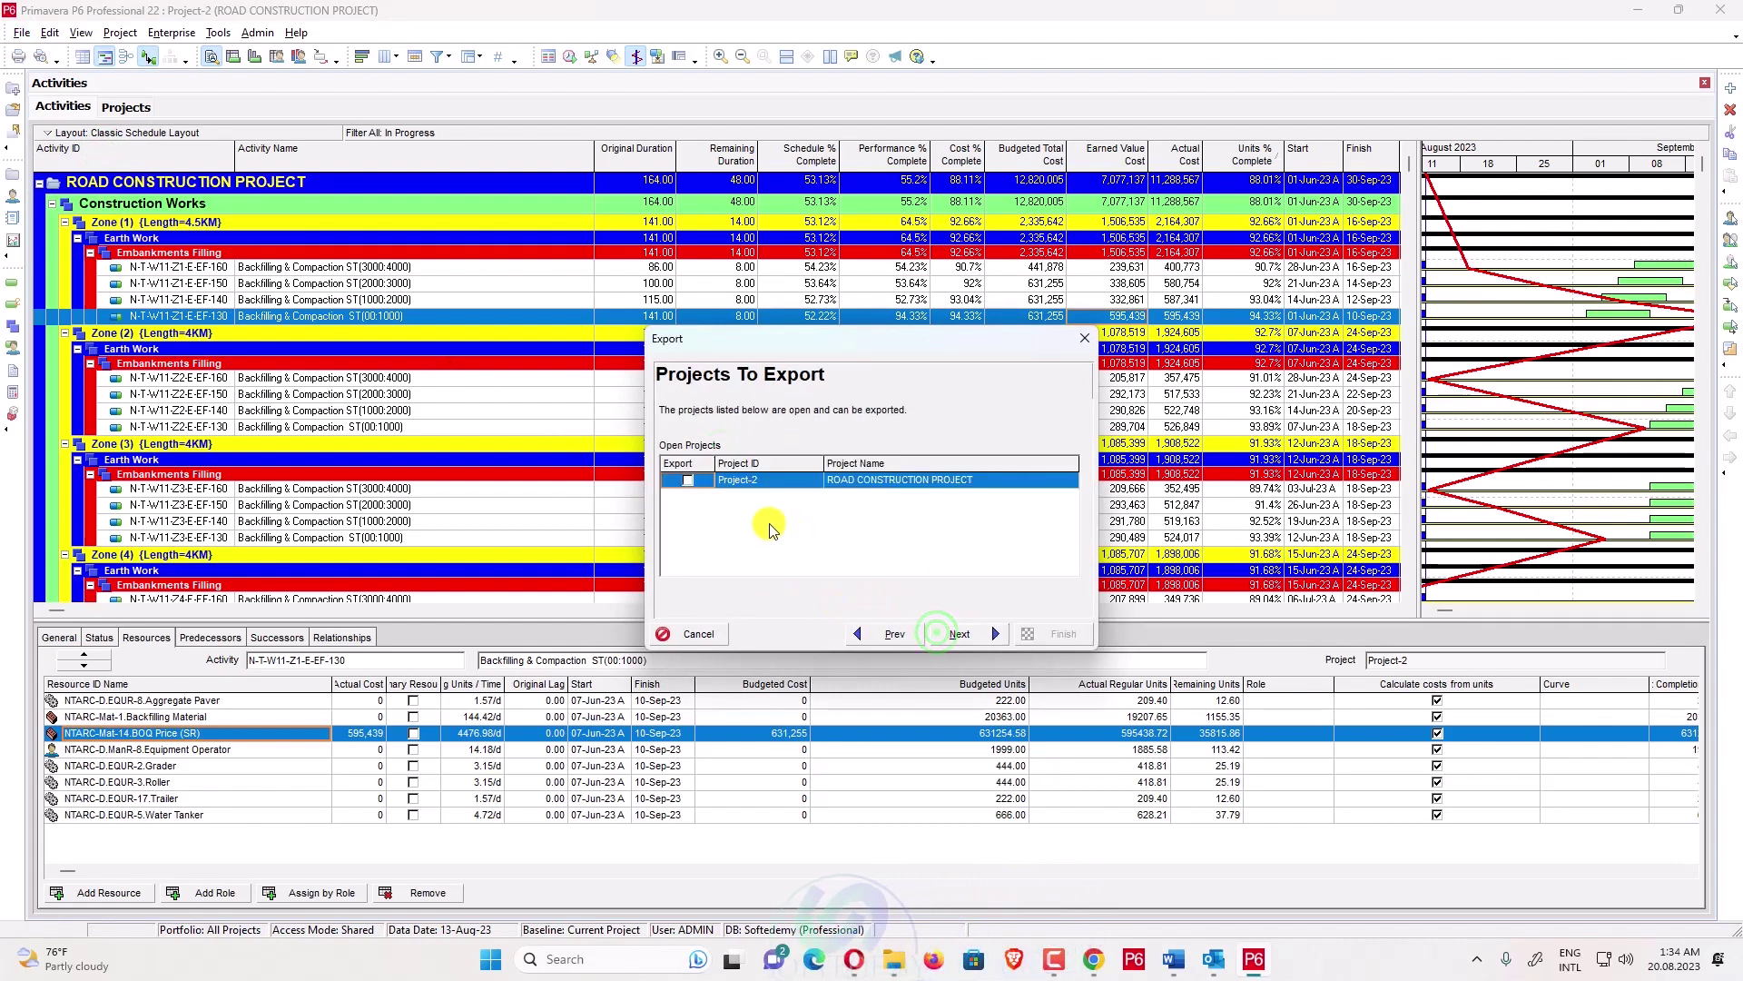
pyautogui.click(981, 643)
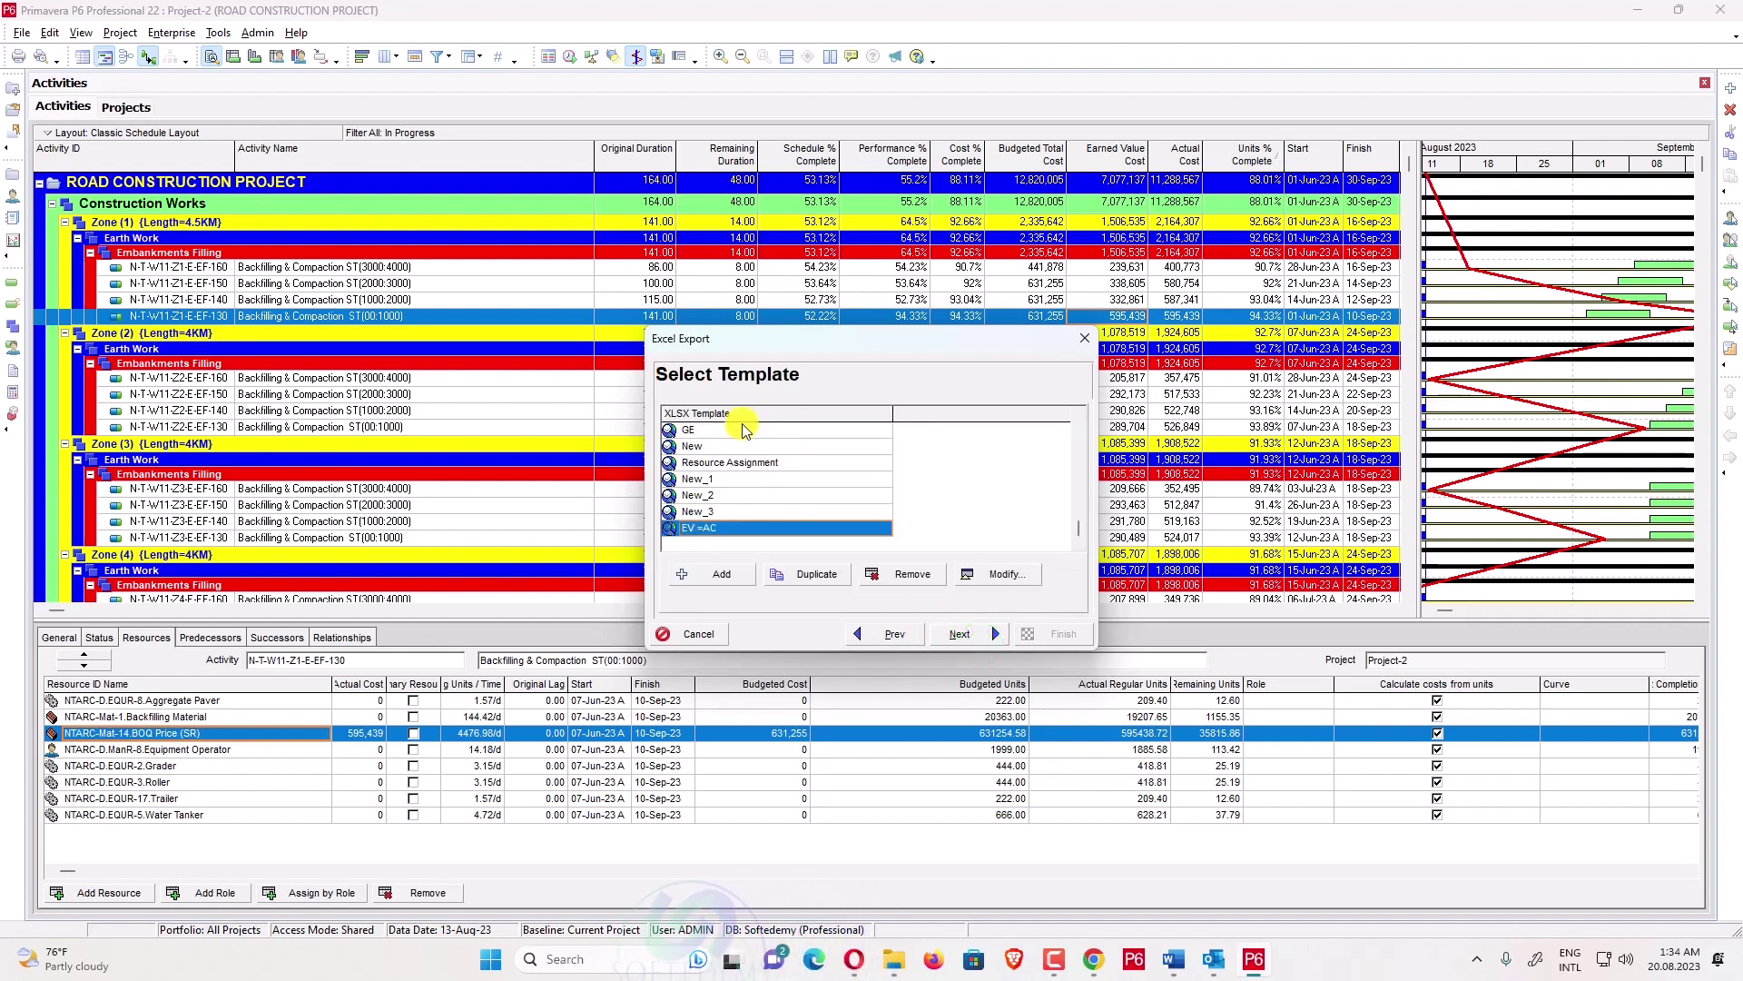
# - Review the selected columns of the EV =AC export template for the Activities and Resource Assignments subject areas
pyautogui.click(999, 574)
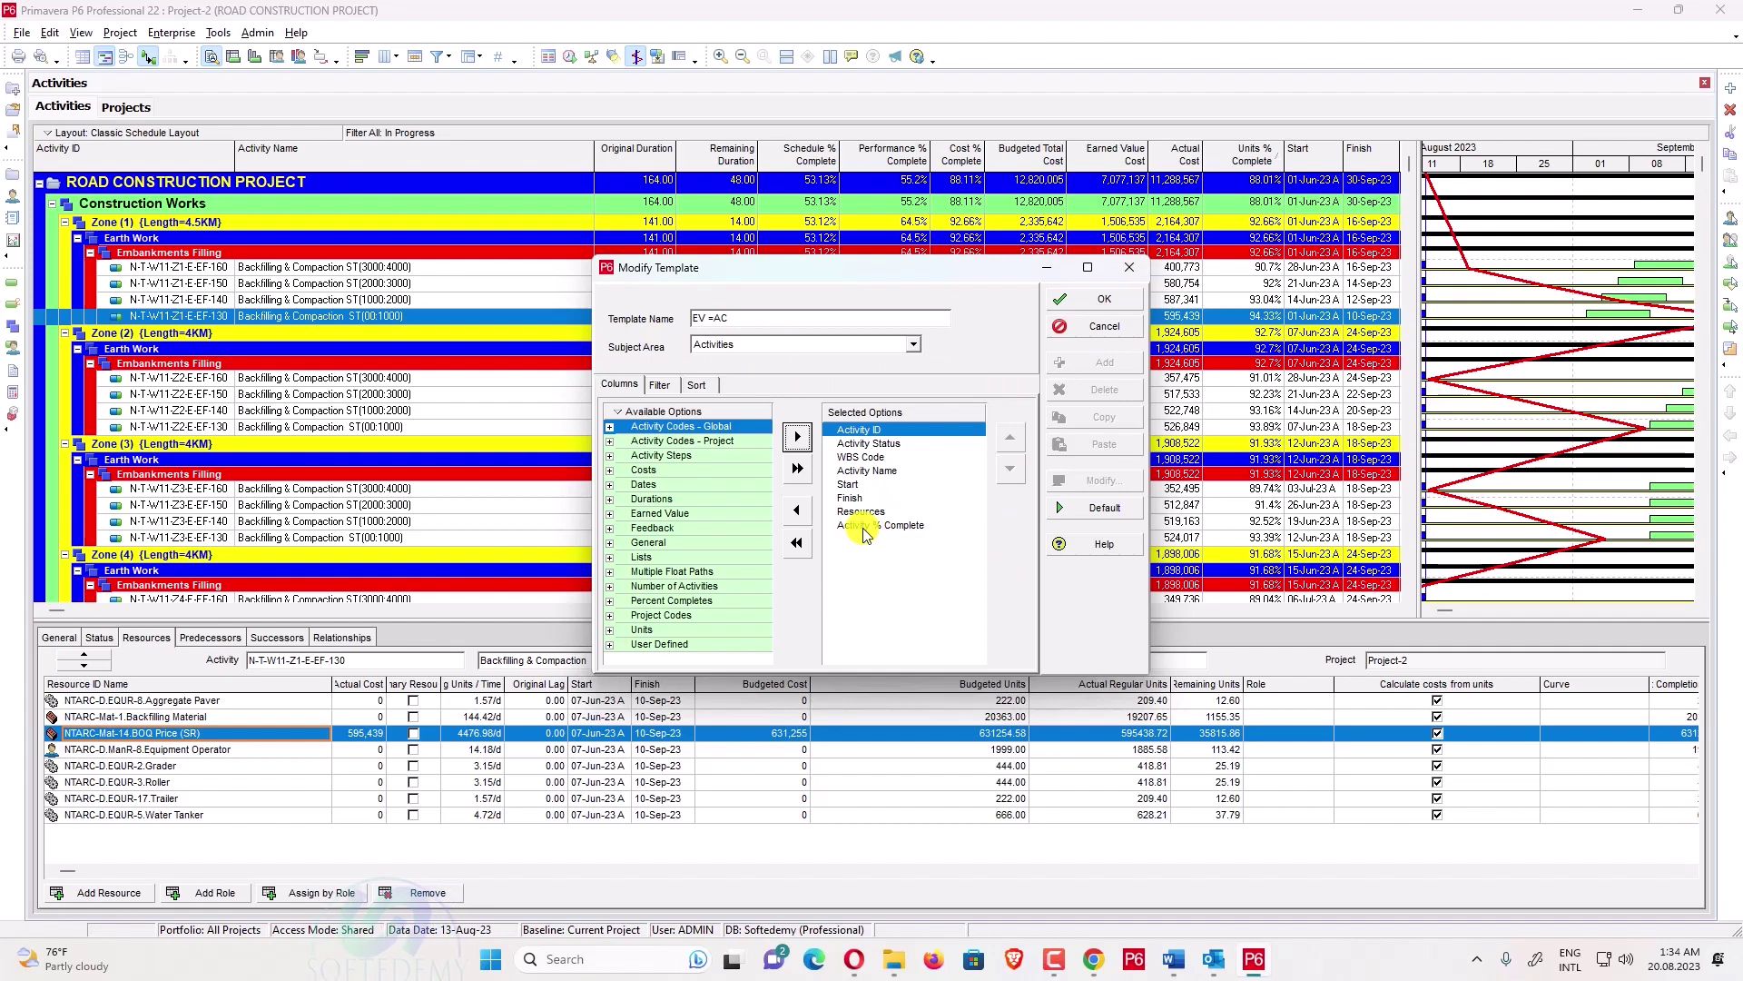
pyautogui.click(759, 349)
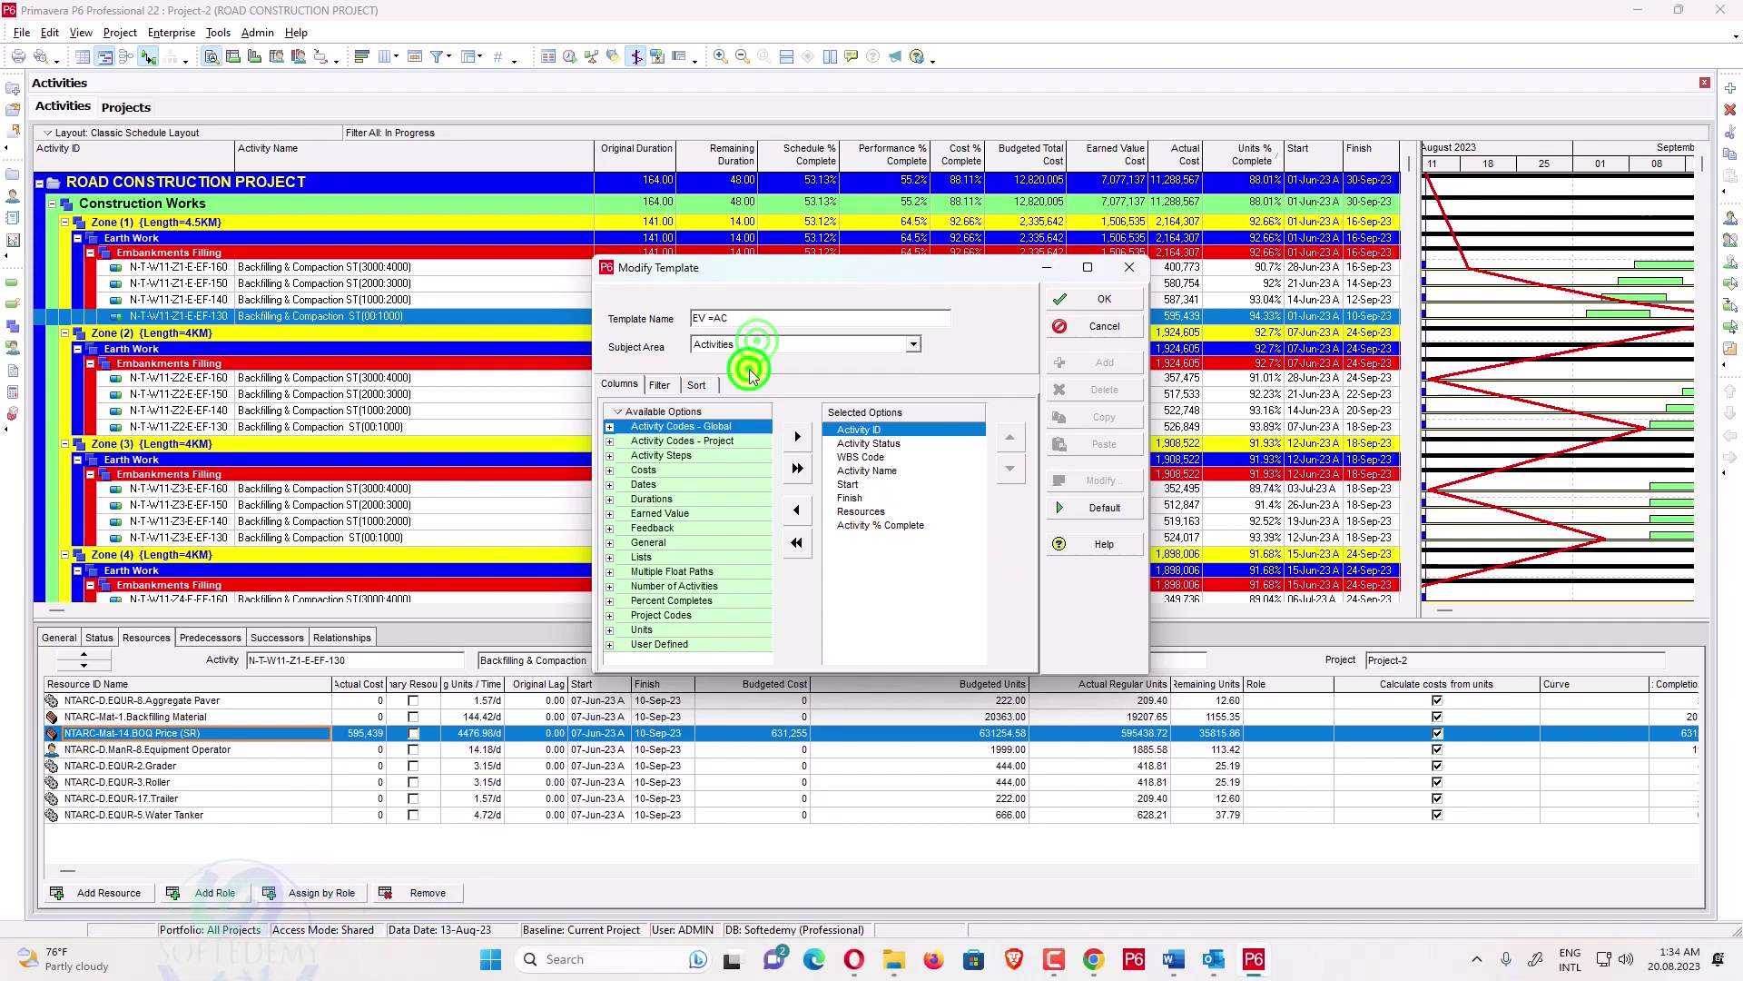
pyautogui.click(749, 368)
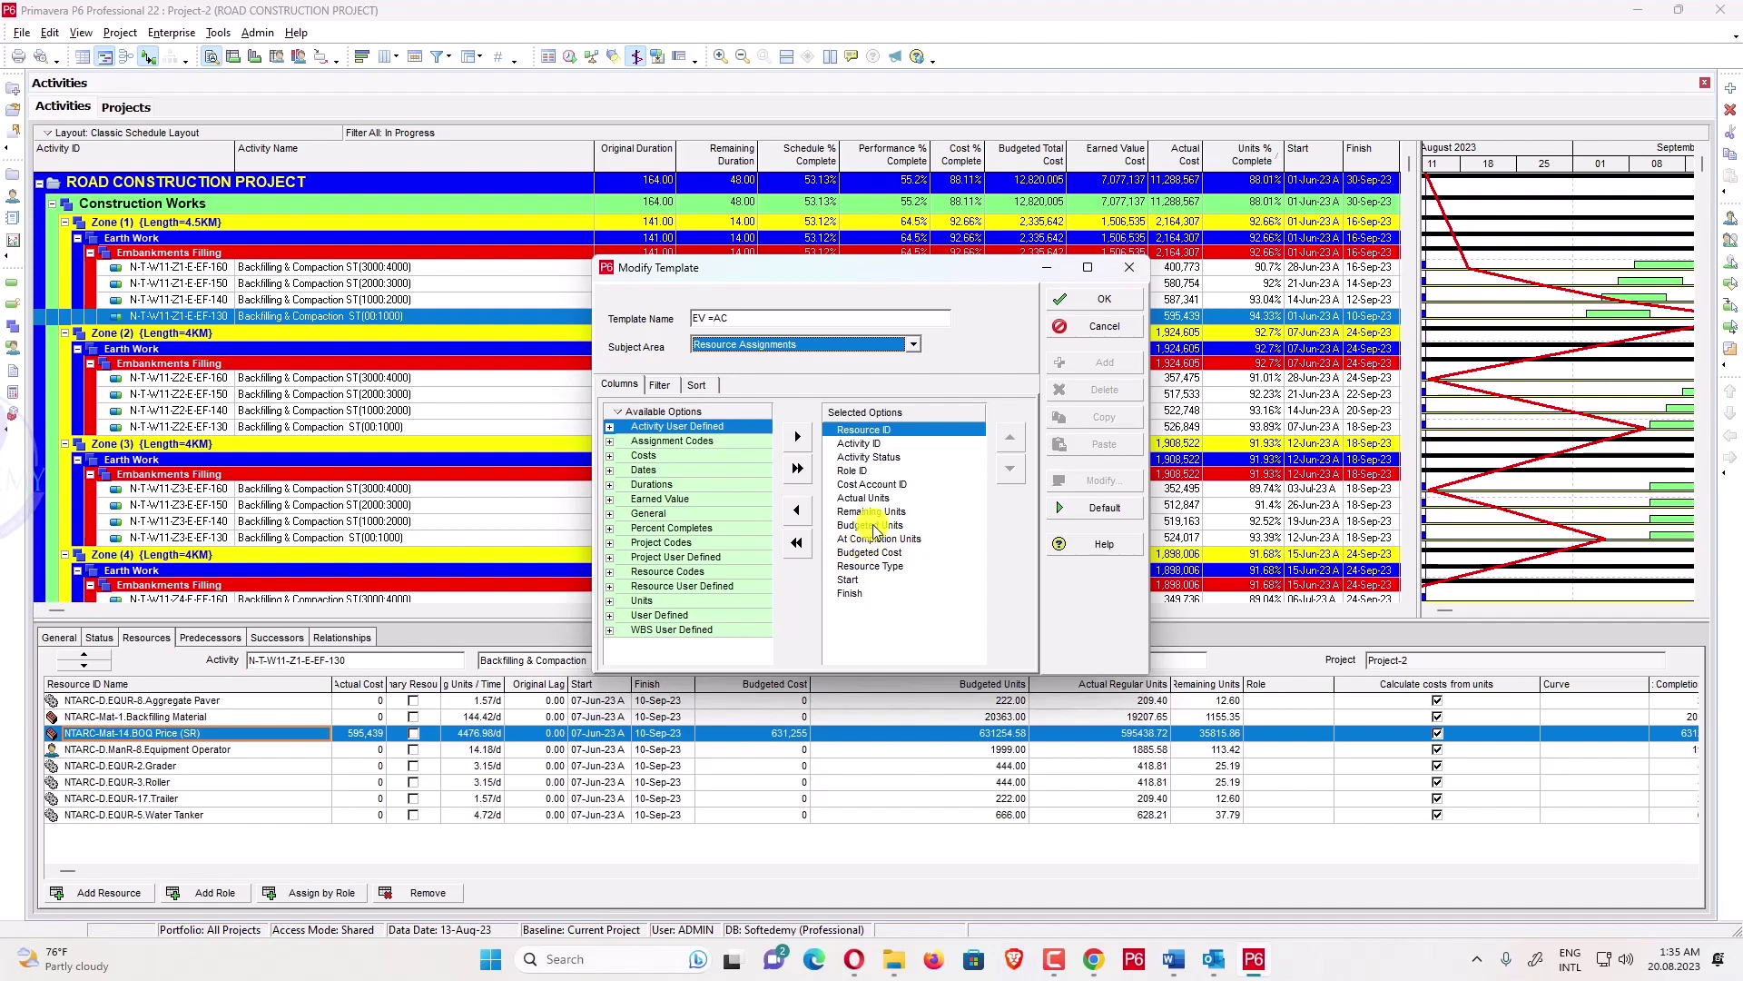
pyautogui.click(1104, 298)
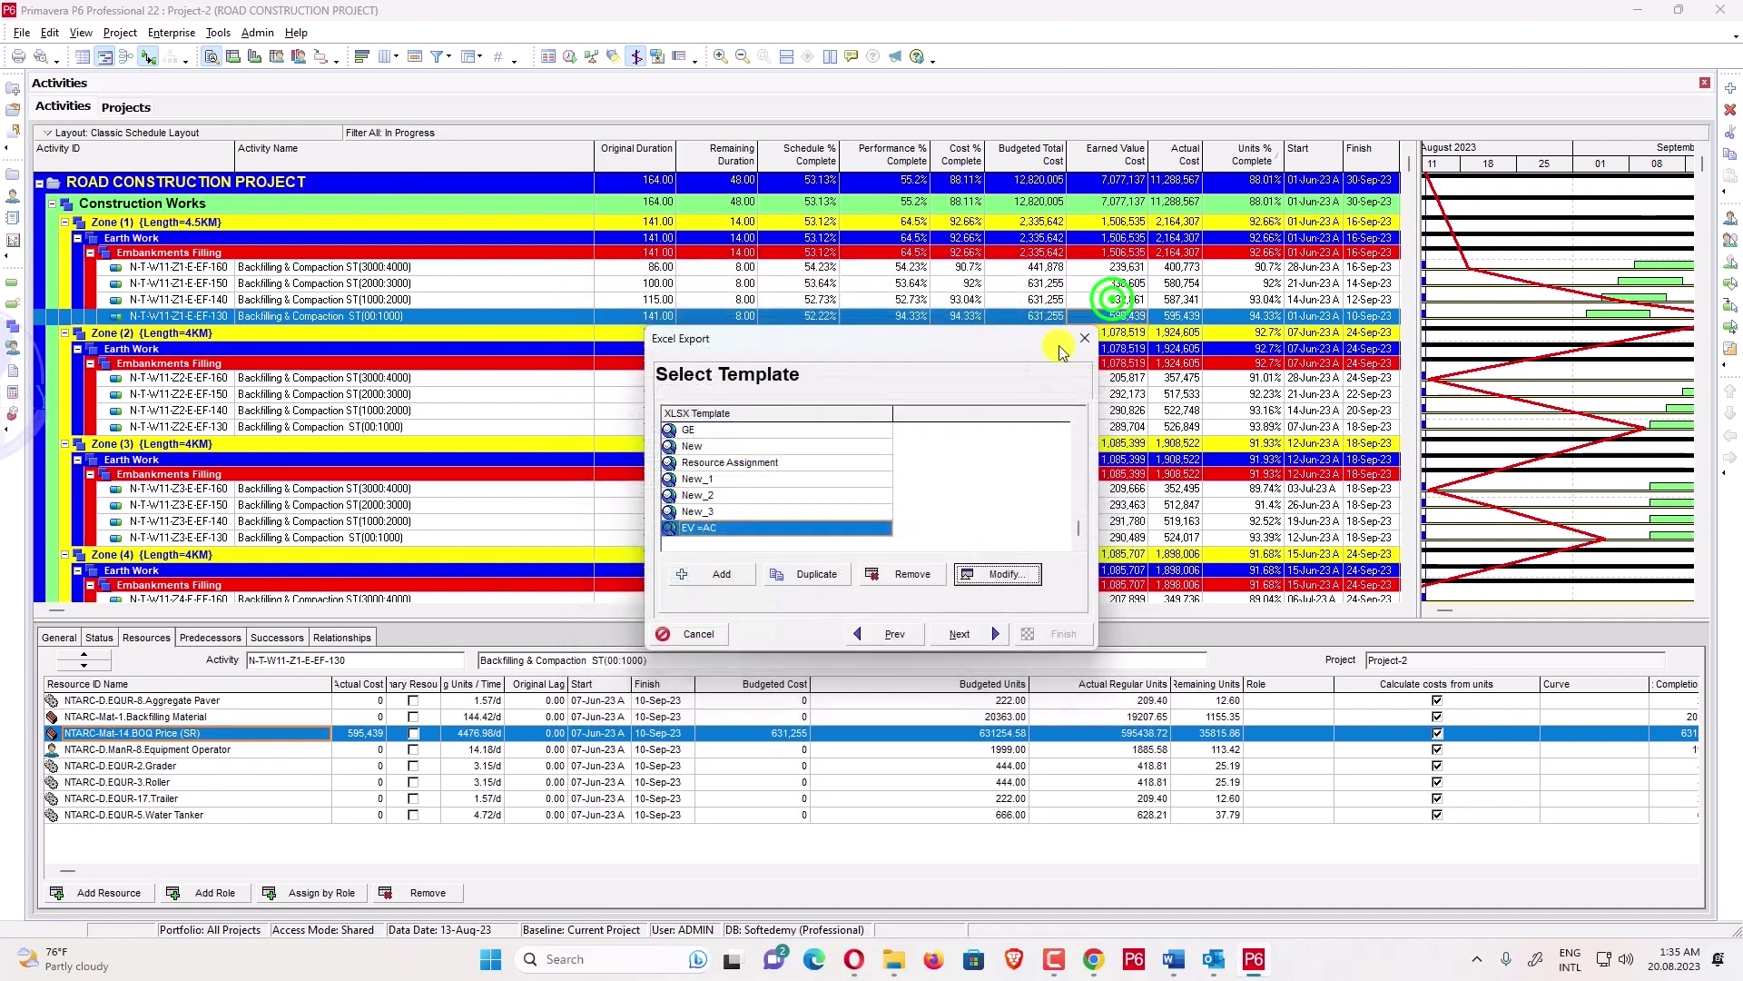
# - Export Project-2 with the EV =AC template to the Project-2 Excel file in New folder (2) and close the wizard
pyautogui.click(957, 634)
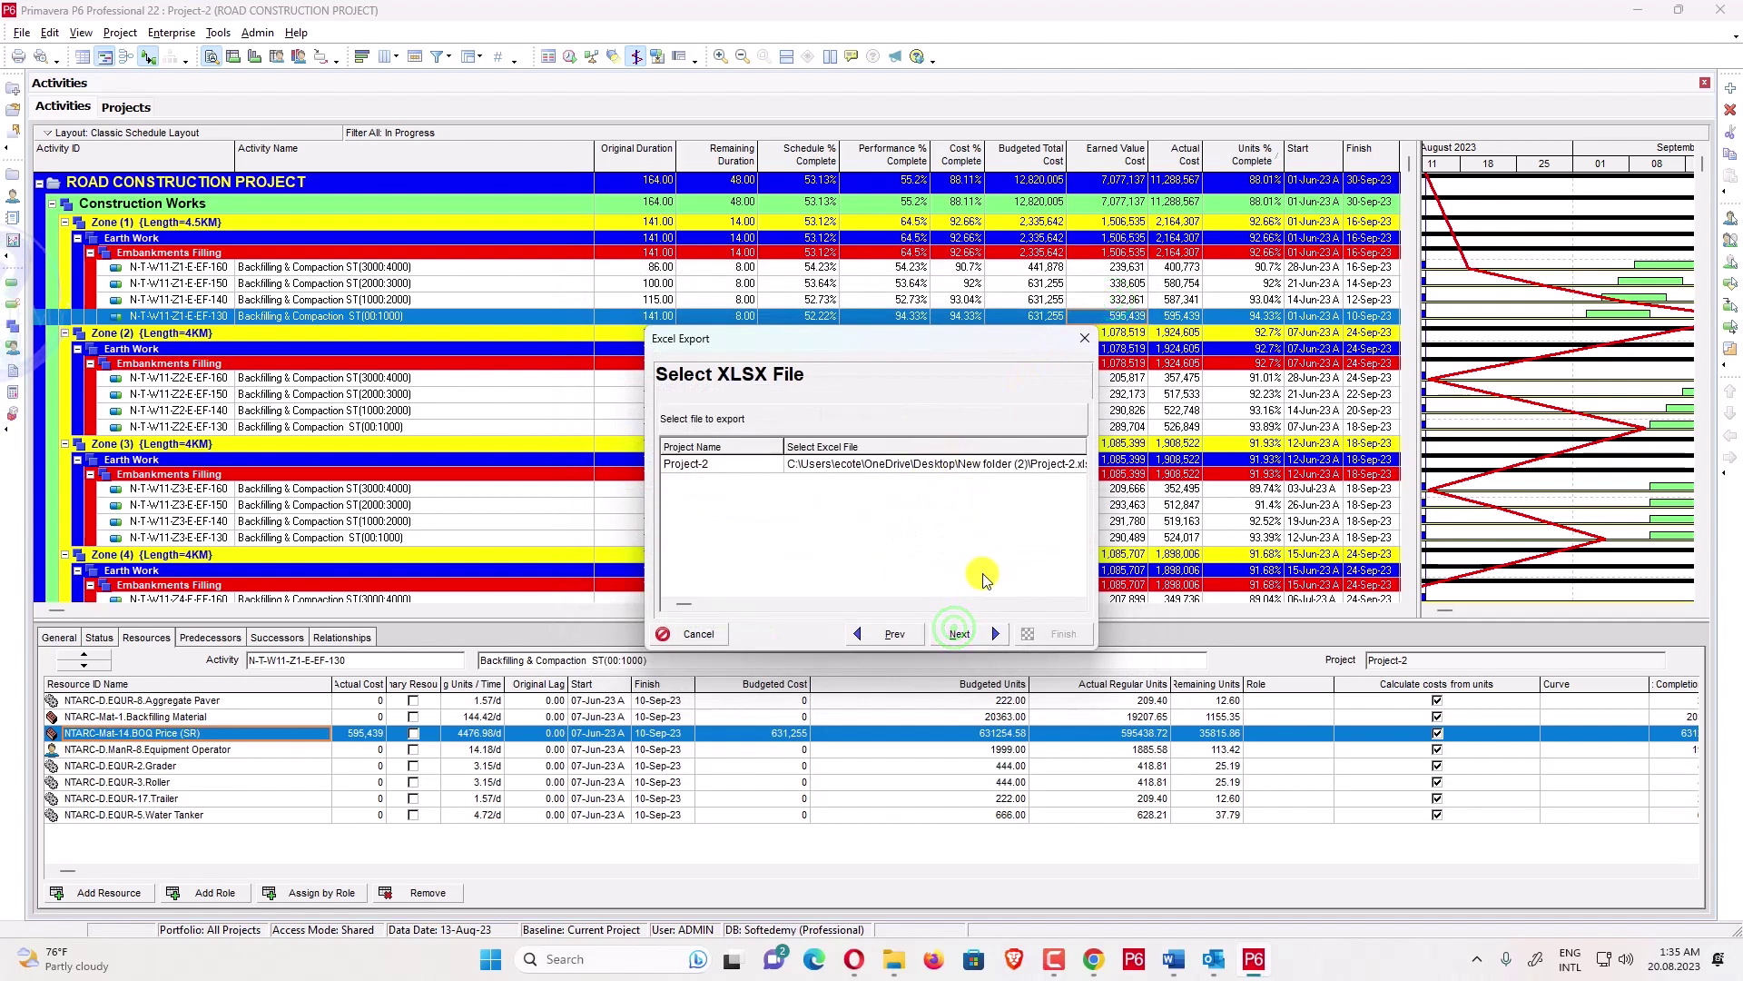
pyautogui.click(978, 638)
pyautogui.click(1065, 635)
pyautogui.moveTo(894, 959)
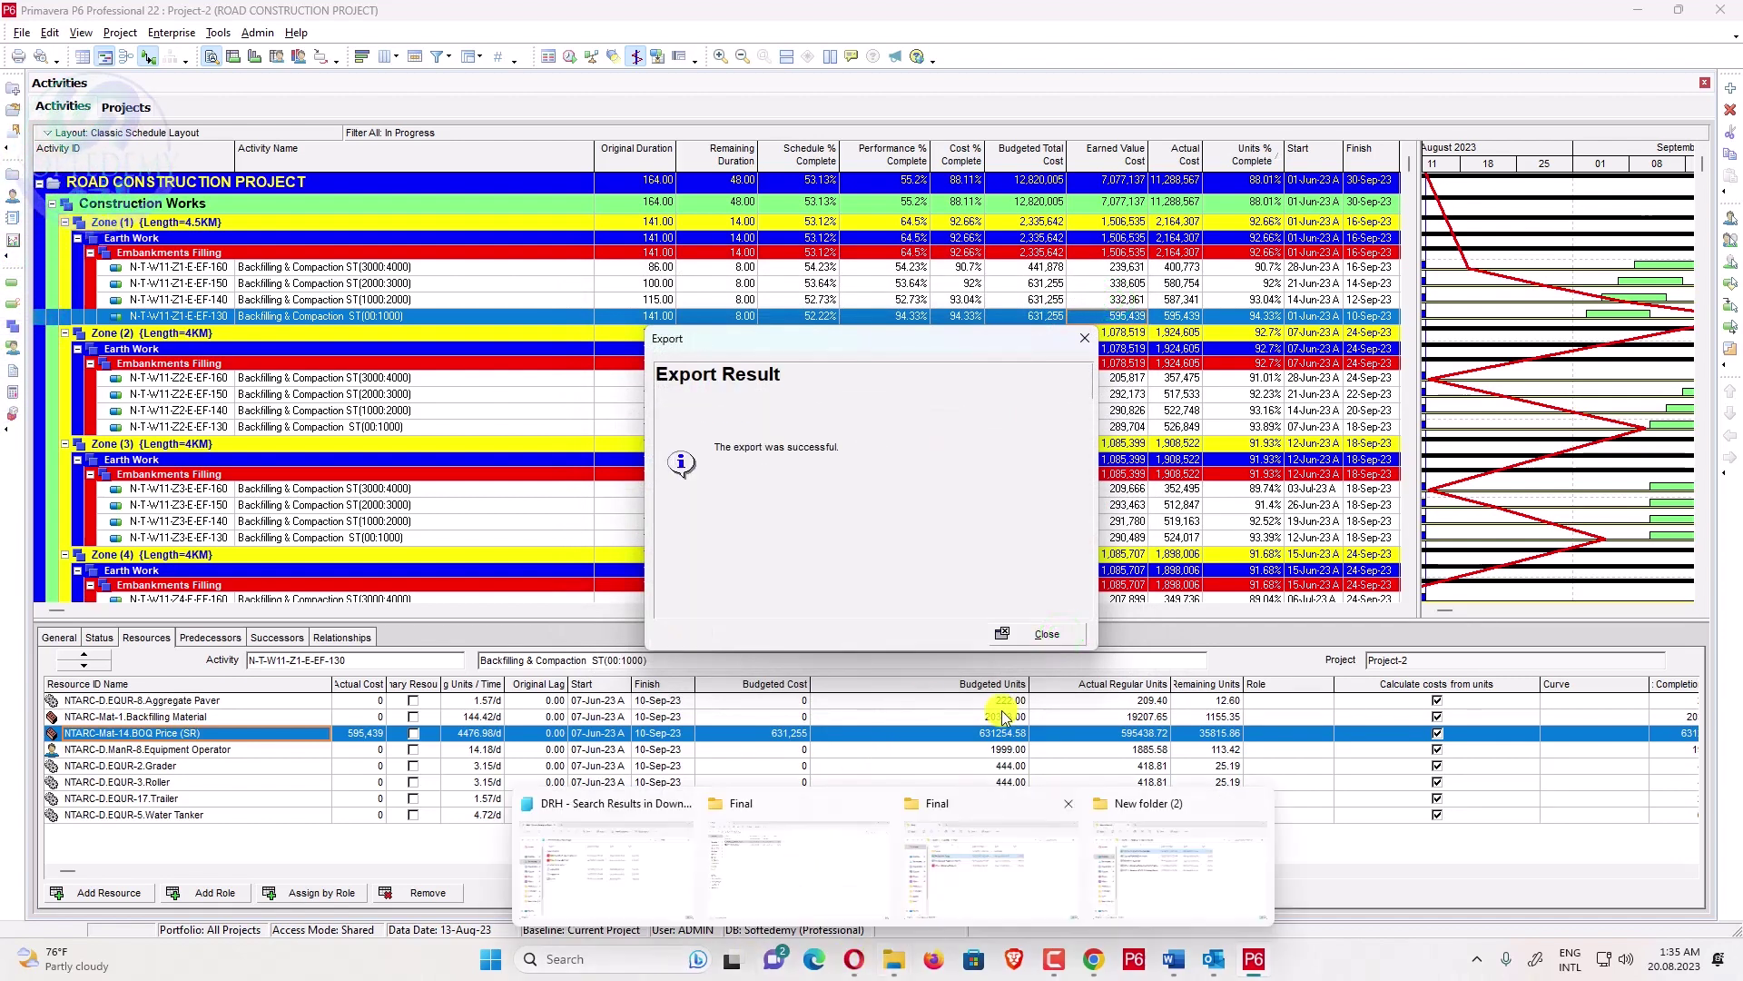
pyautogui.click(1045, 636)
# - Open the exported Project-2 workbook from New folder (2) in Excel
pyautogui.click(893, 963)
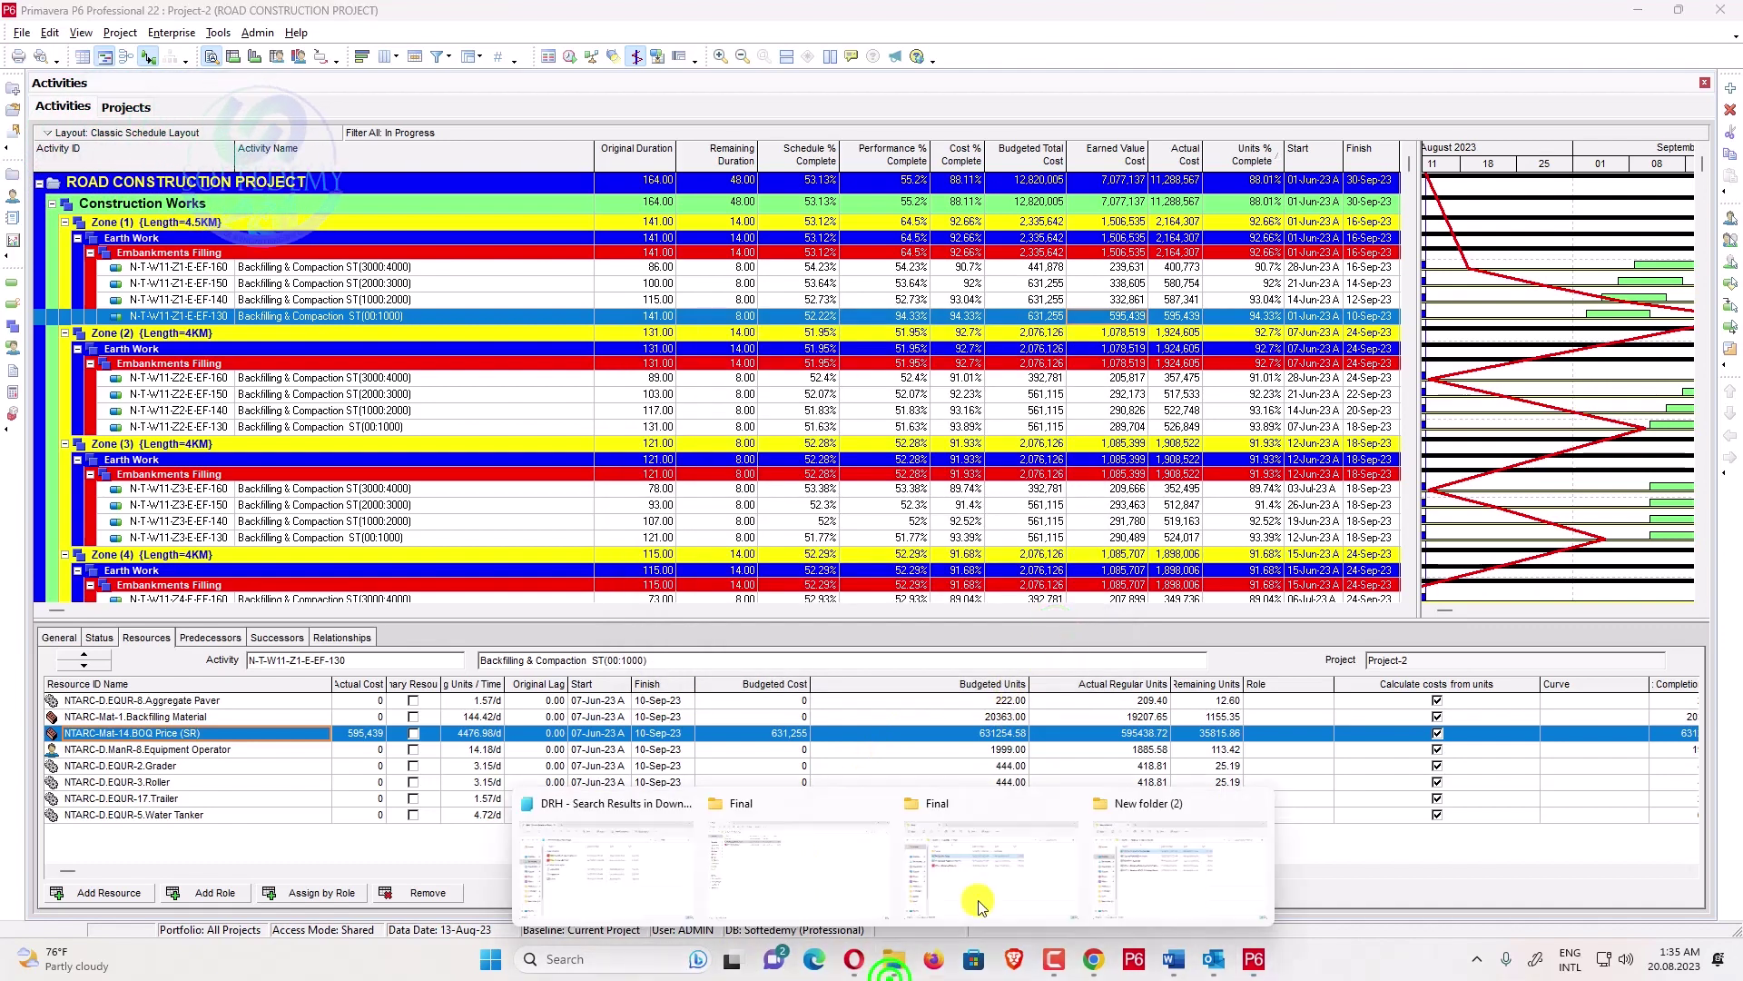
pyautogui.click(1178, 853)
pyautogui.click(779, 296)
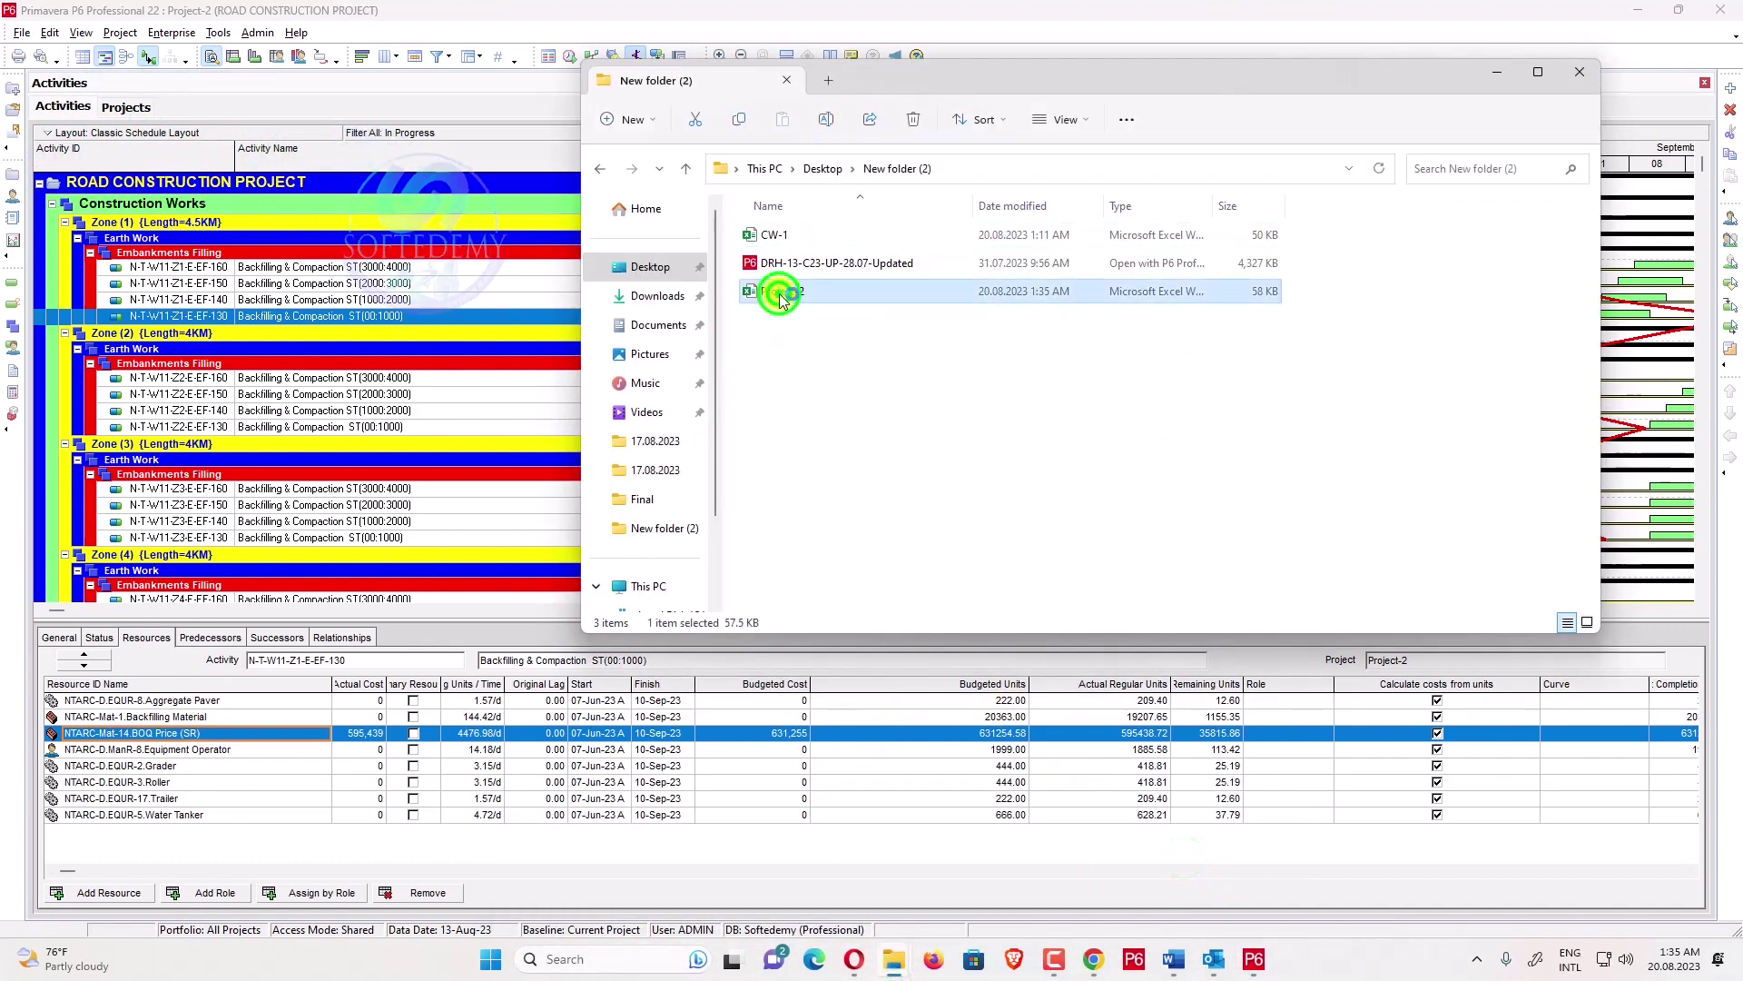
pyautogui.doubleClick(781, 298)
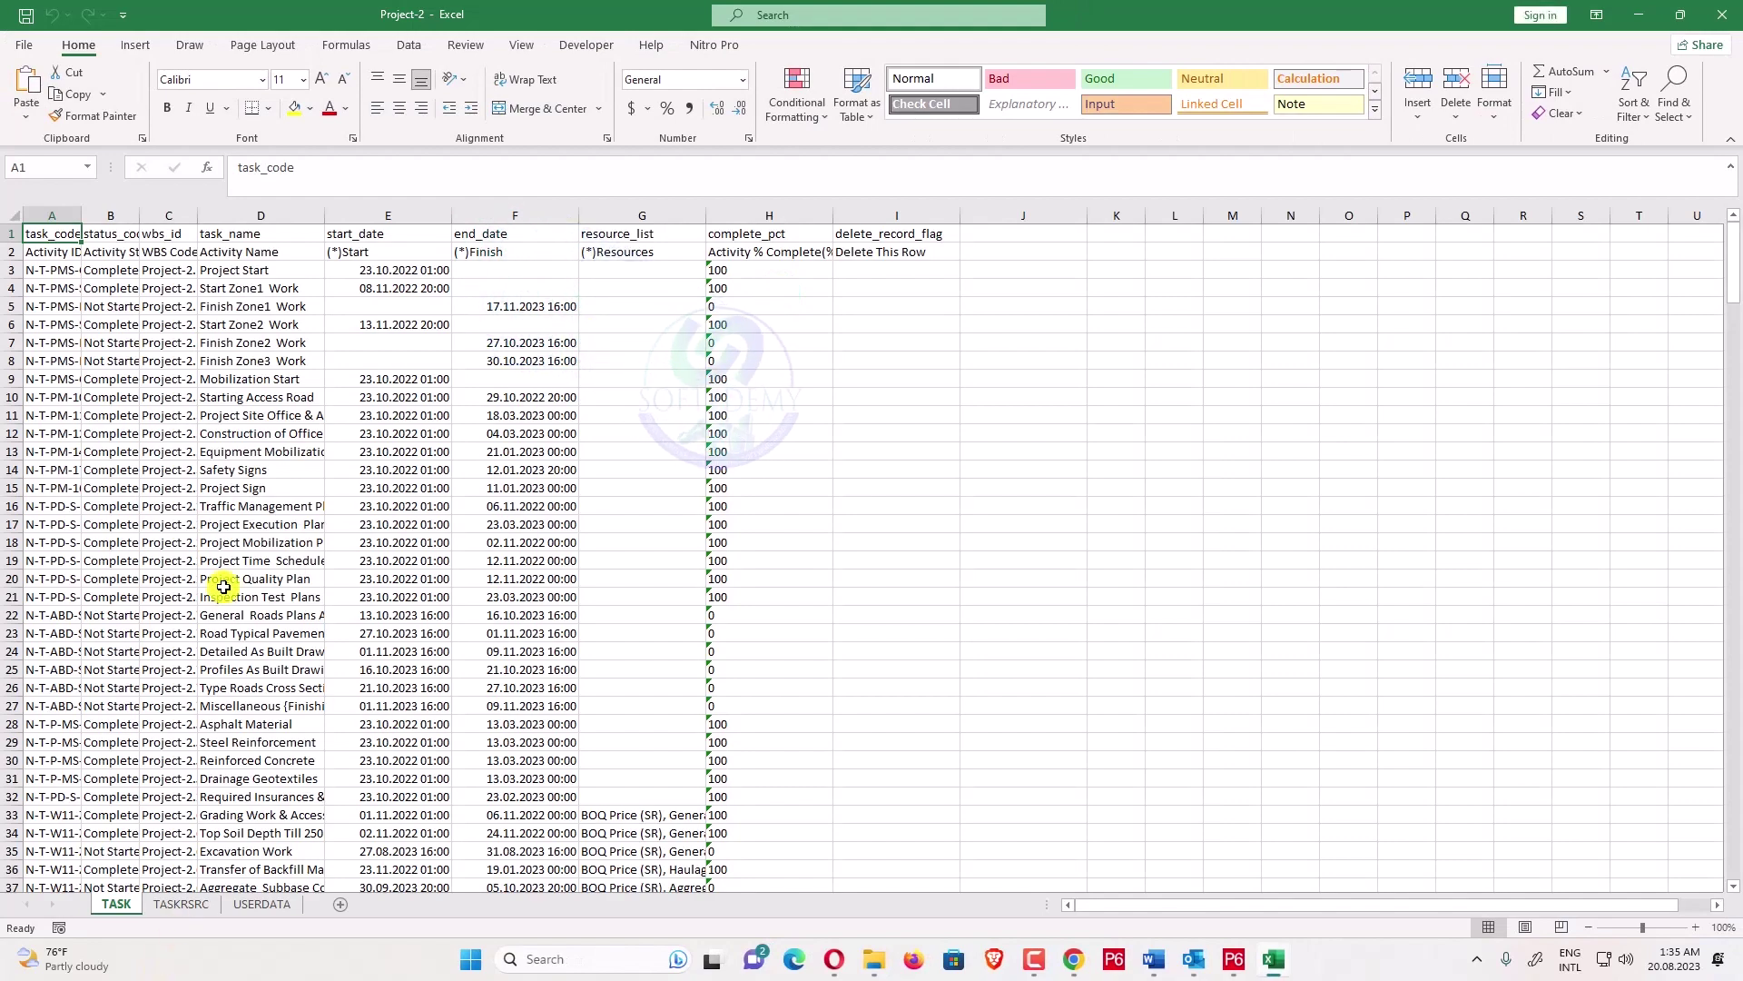
# - Select all the data on the TASK sheet and add filters to its header row
pyautogui.hotkey('ctrl', 'shift', 'End')
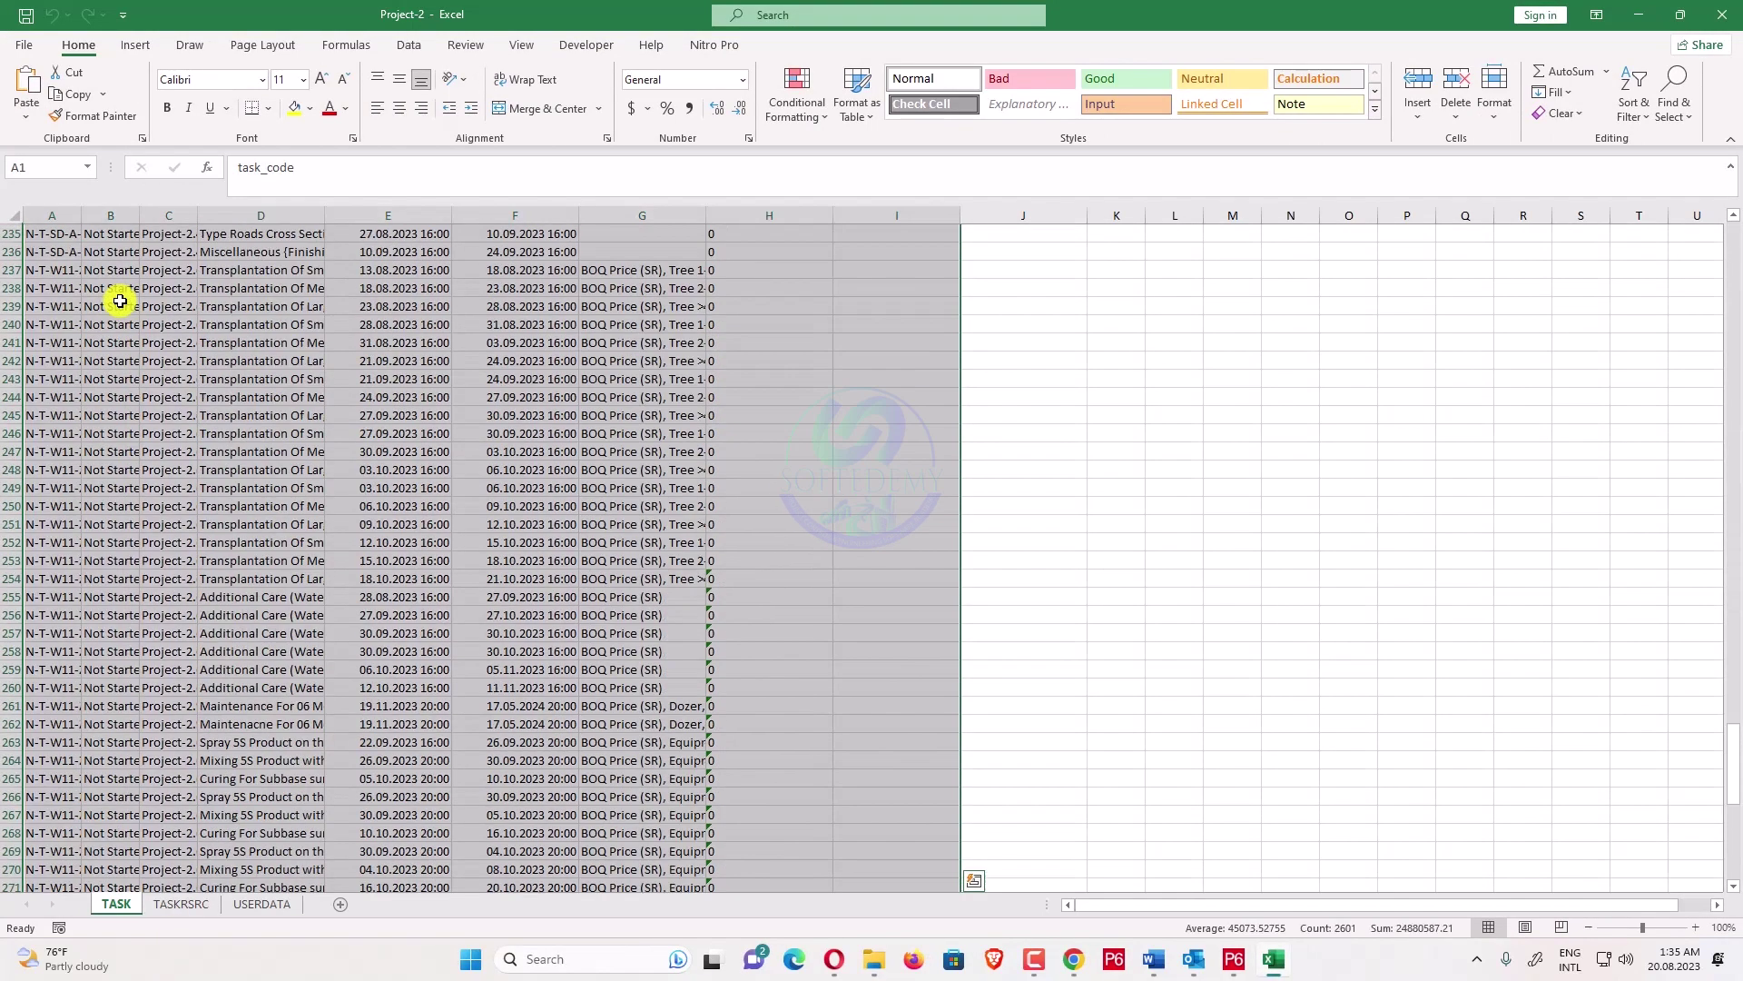
pyautogui.click(1625, 106)
pyautogui.click(1651, 223)
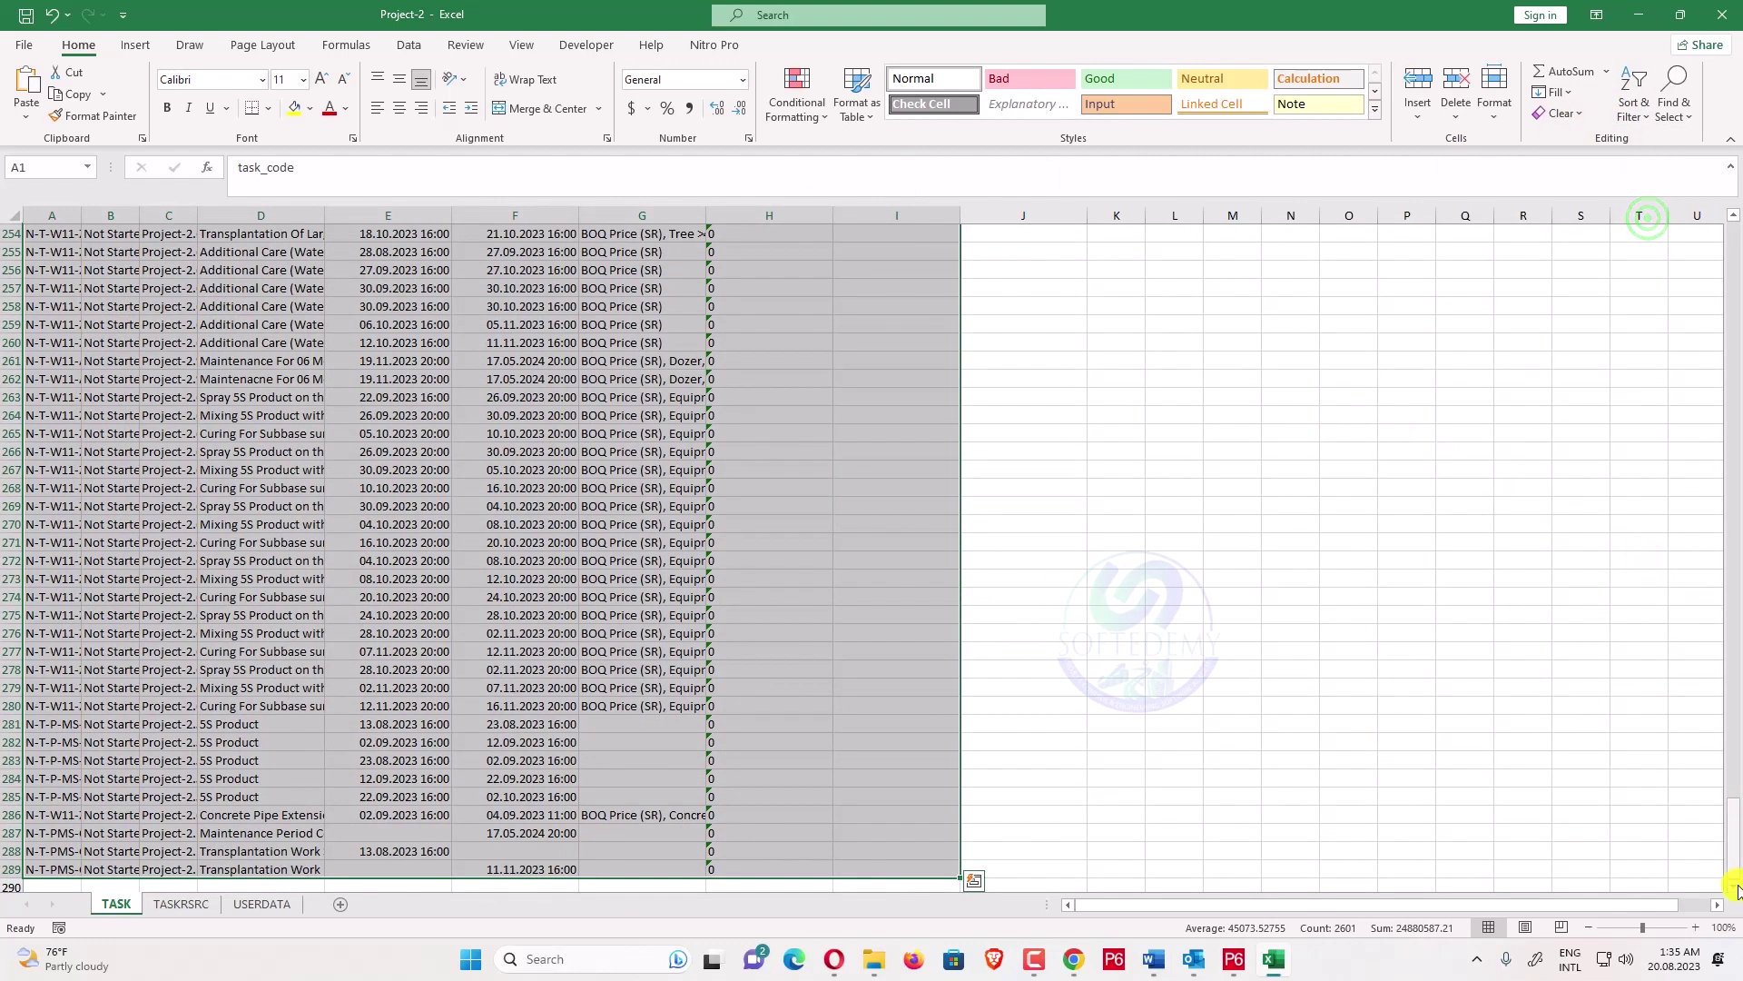
pyautogui.moveTo(1732, 840); pyautogui.dragTo(1460, 245)
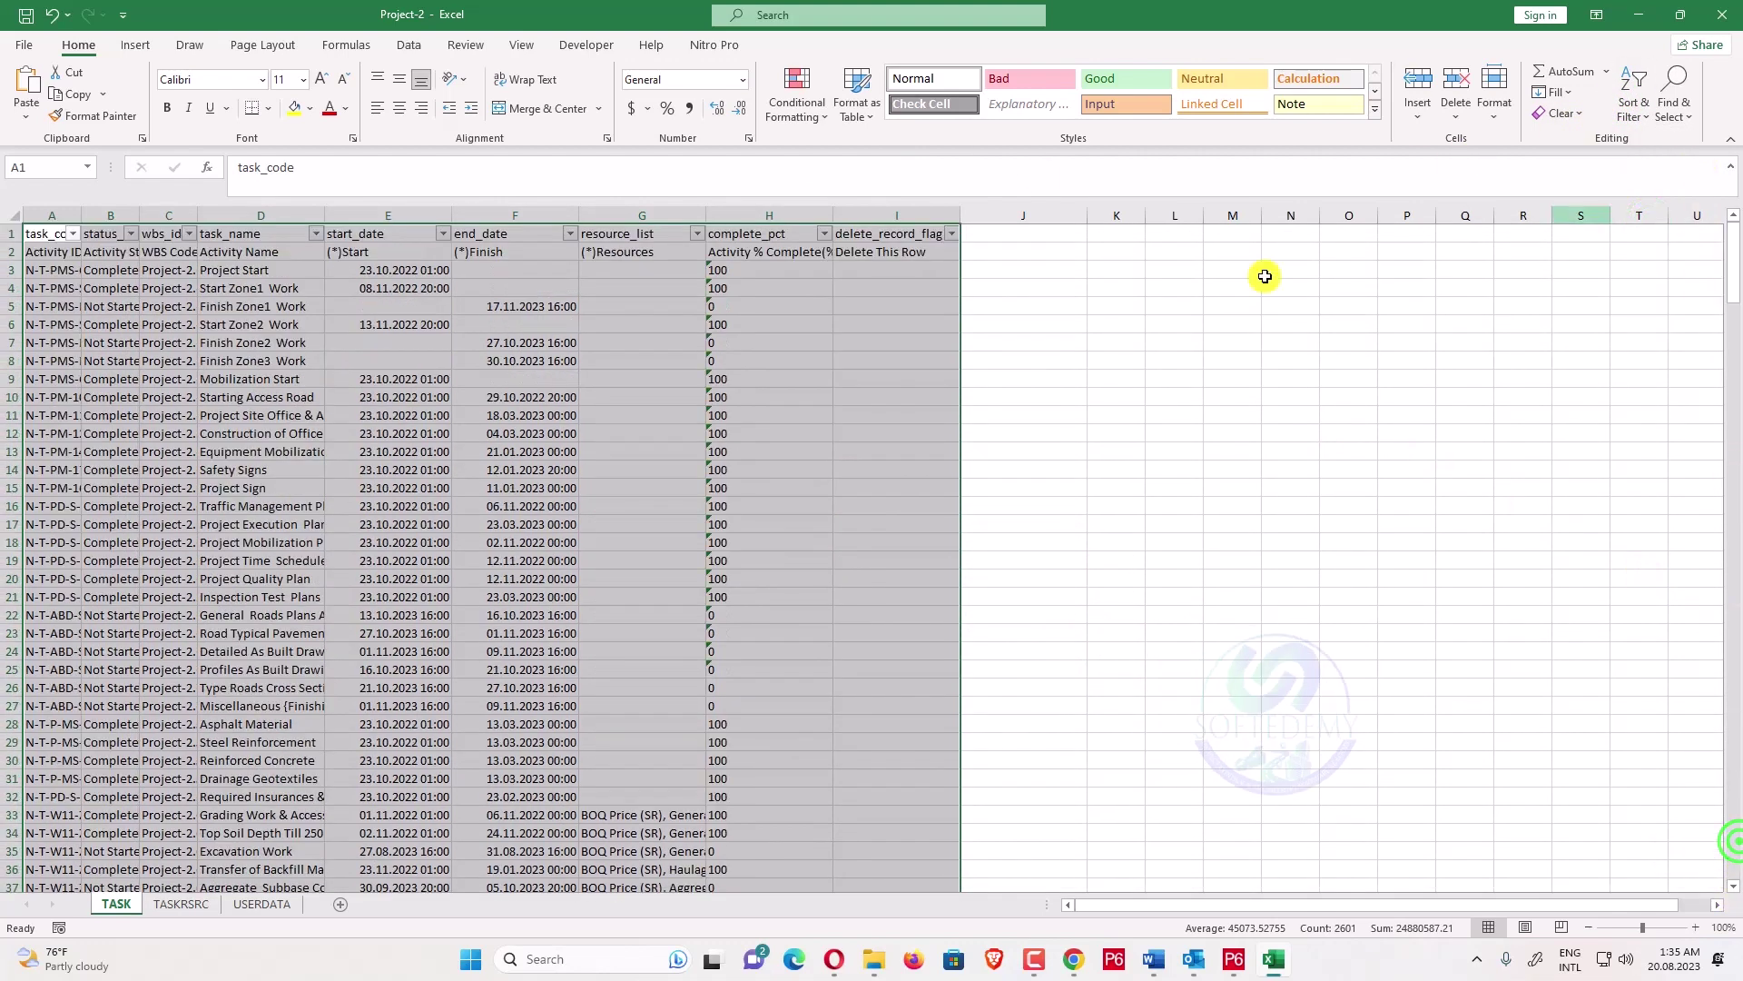
# - Filter the TASK sheet's status_code column to show Activity Status, Completed and Not Started, excluding In Progress
pyautogui.click(121, 232)
pyautogui.click(130, 233)
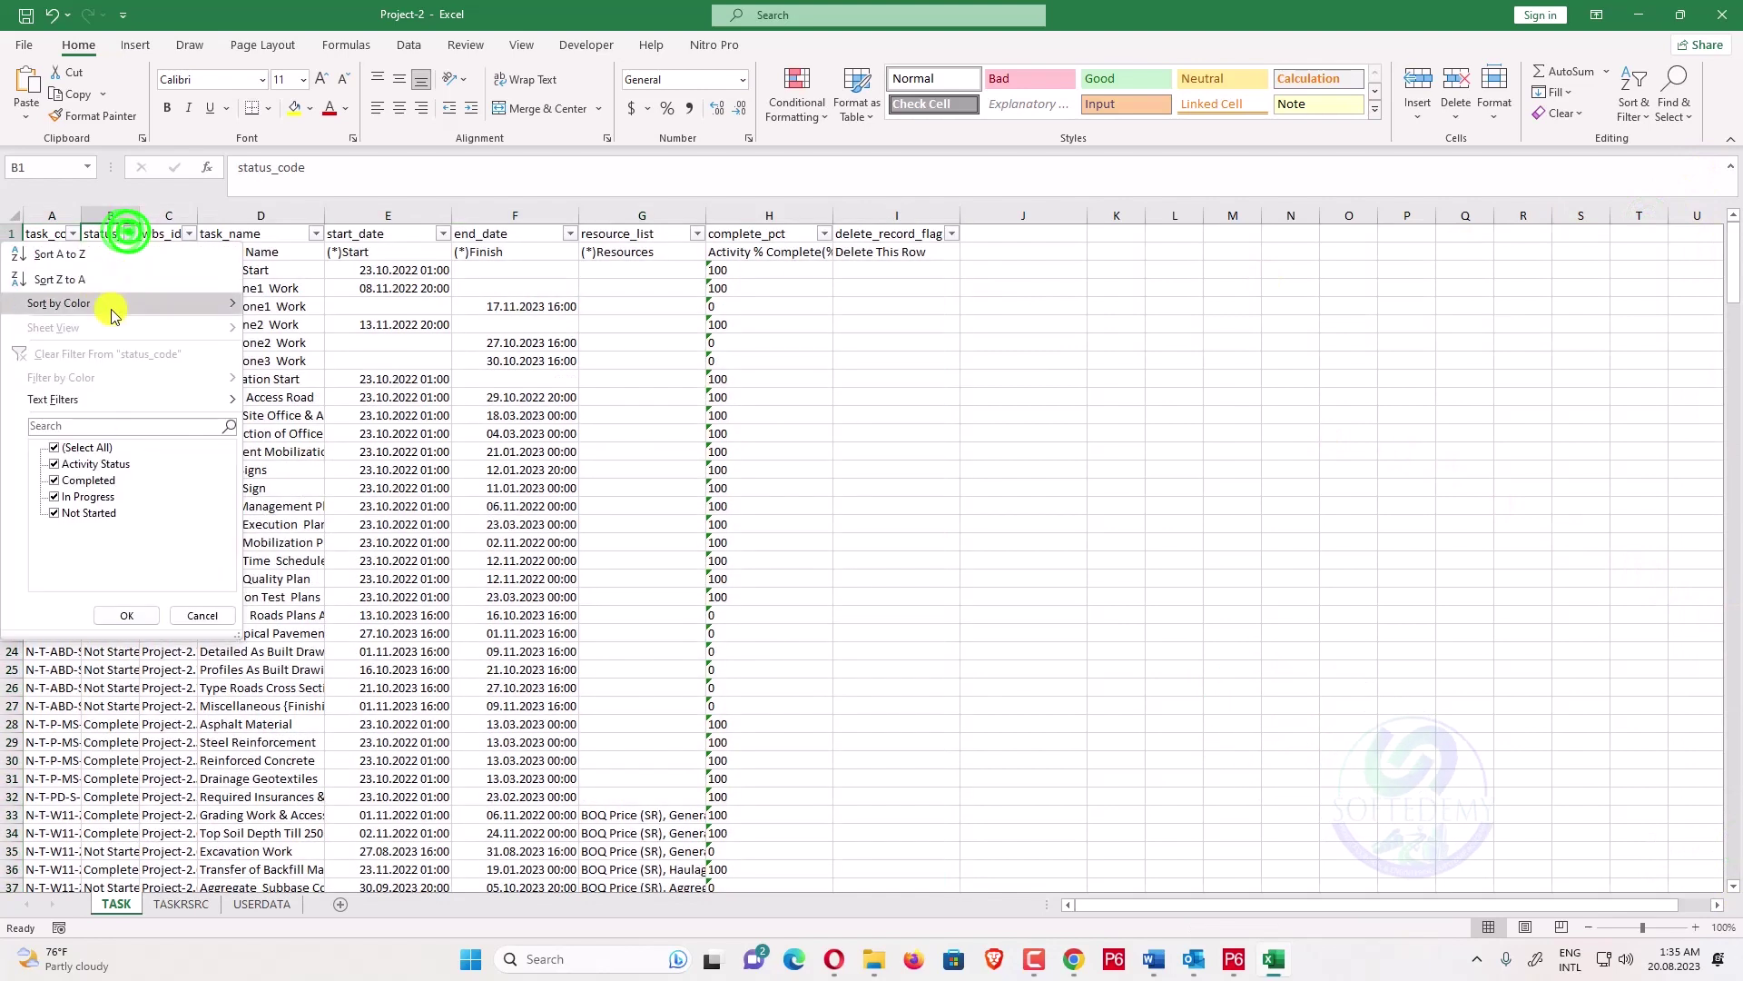
pyautogui.click(55, 446)
pyautogui.click(56, 480)
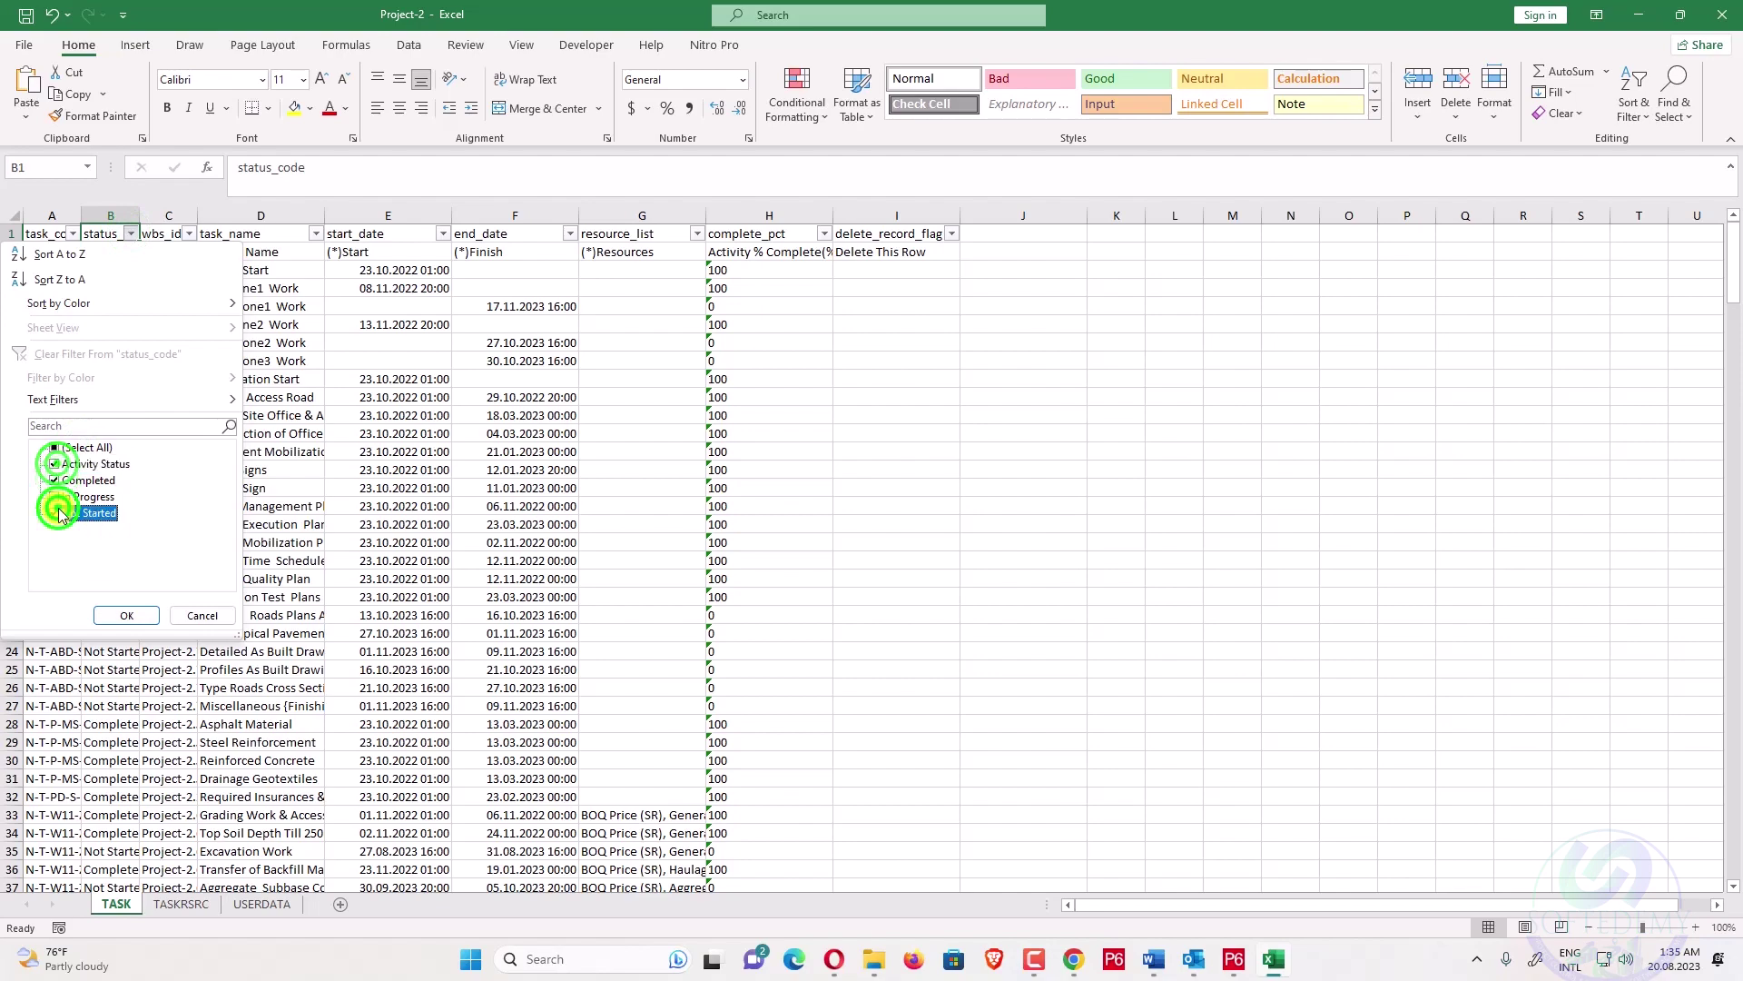
pyautogui.click(125, 615)
pyautogui.click(106, 443)
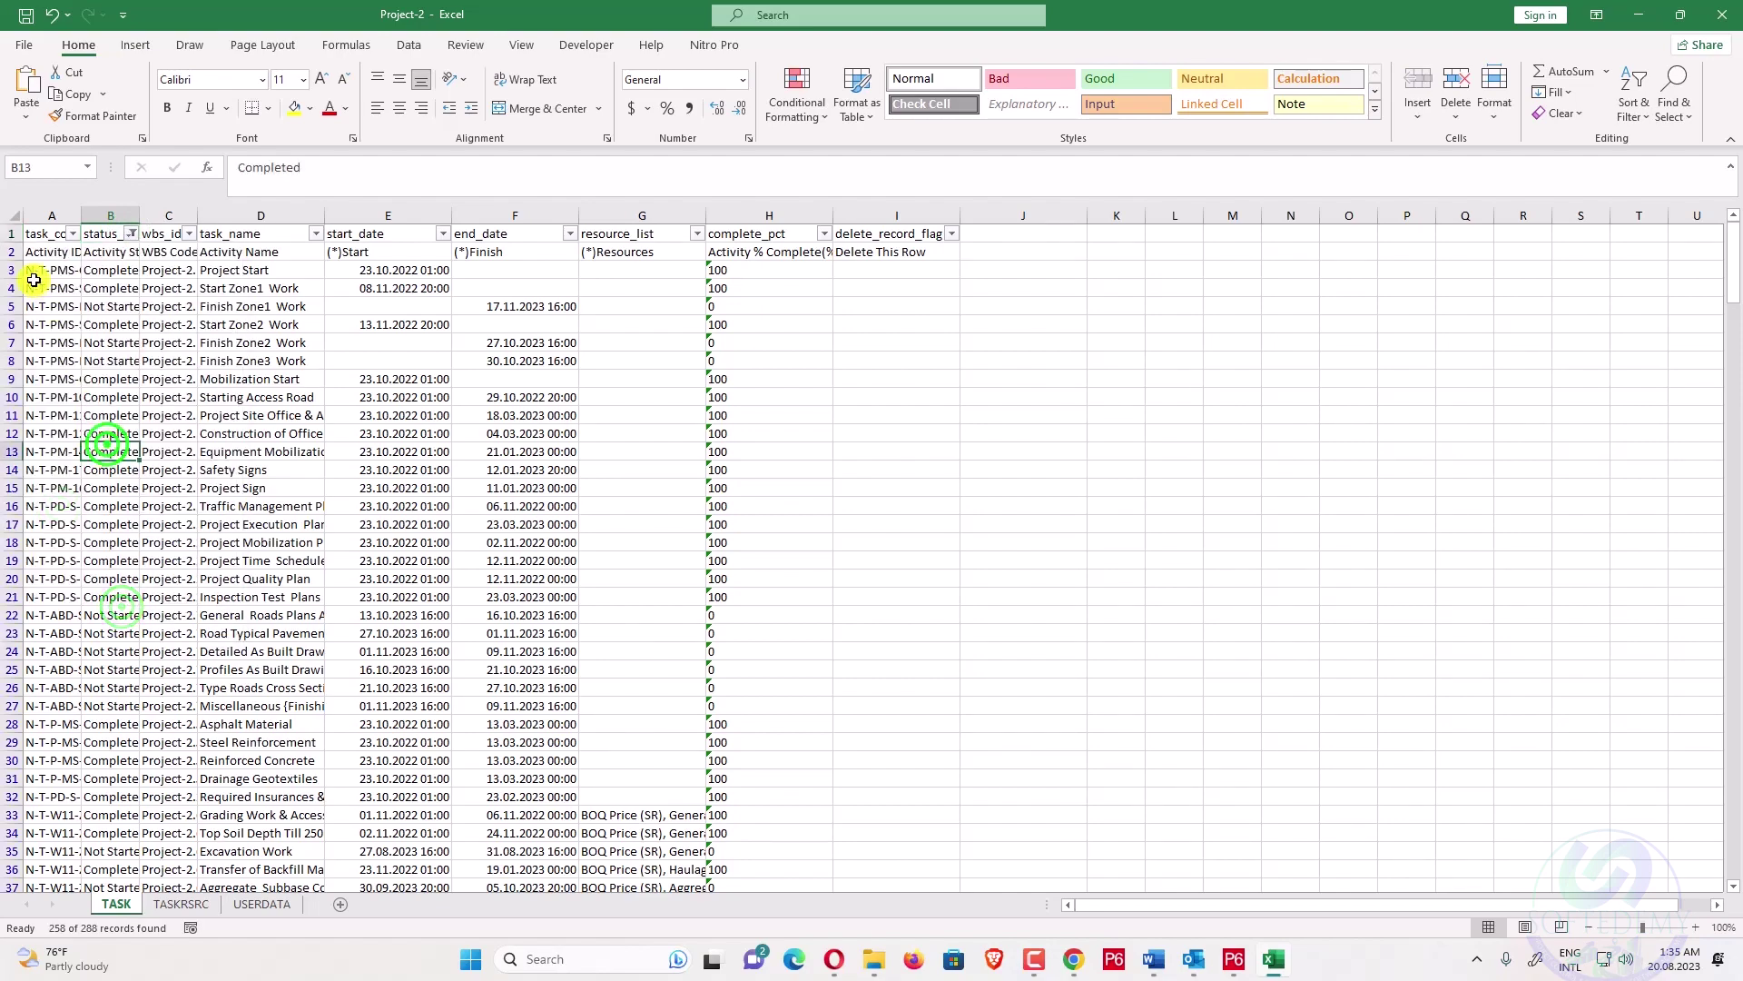
# - Delete all the filtered Completed and Not Started activity rows from row 3 down on the TASK sheet
pyautogui.moveTo(14, 272); pyautogui.dragTo(4, 963)
pyautogui.rightClick(7, 607)
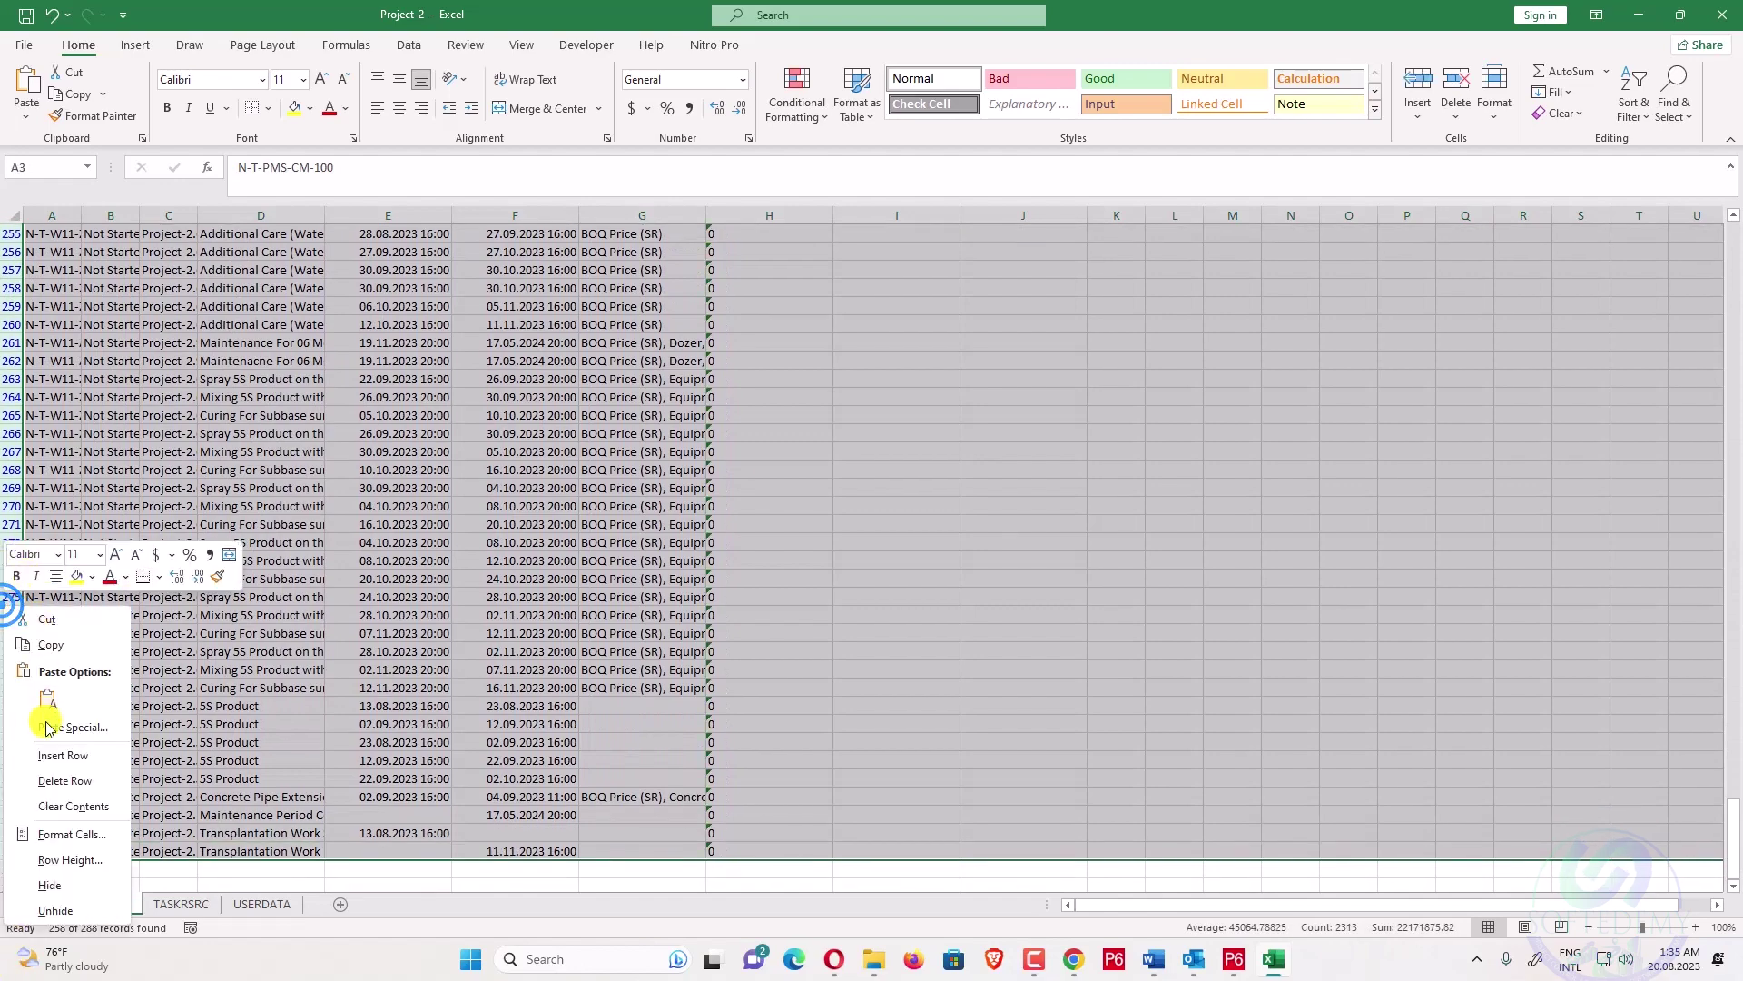
pyautogui.click(50, 783)
# - Select all the data on the TASKRSRC sheet and add filters to its header row
pyautogui.click(175, 905)
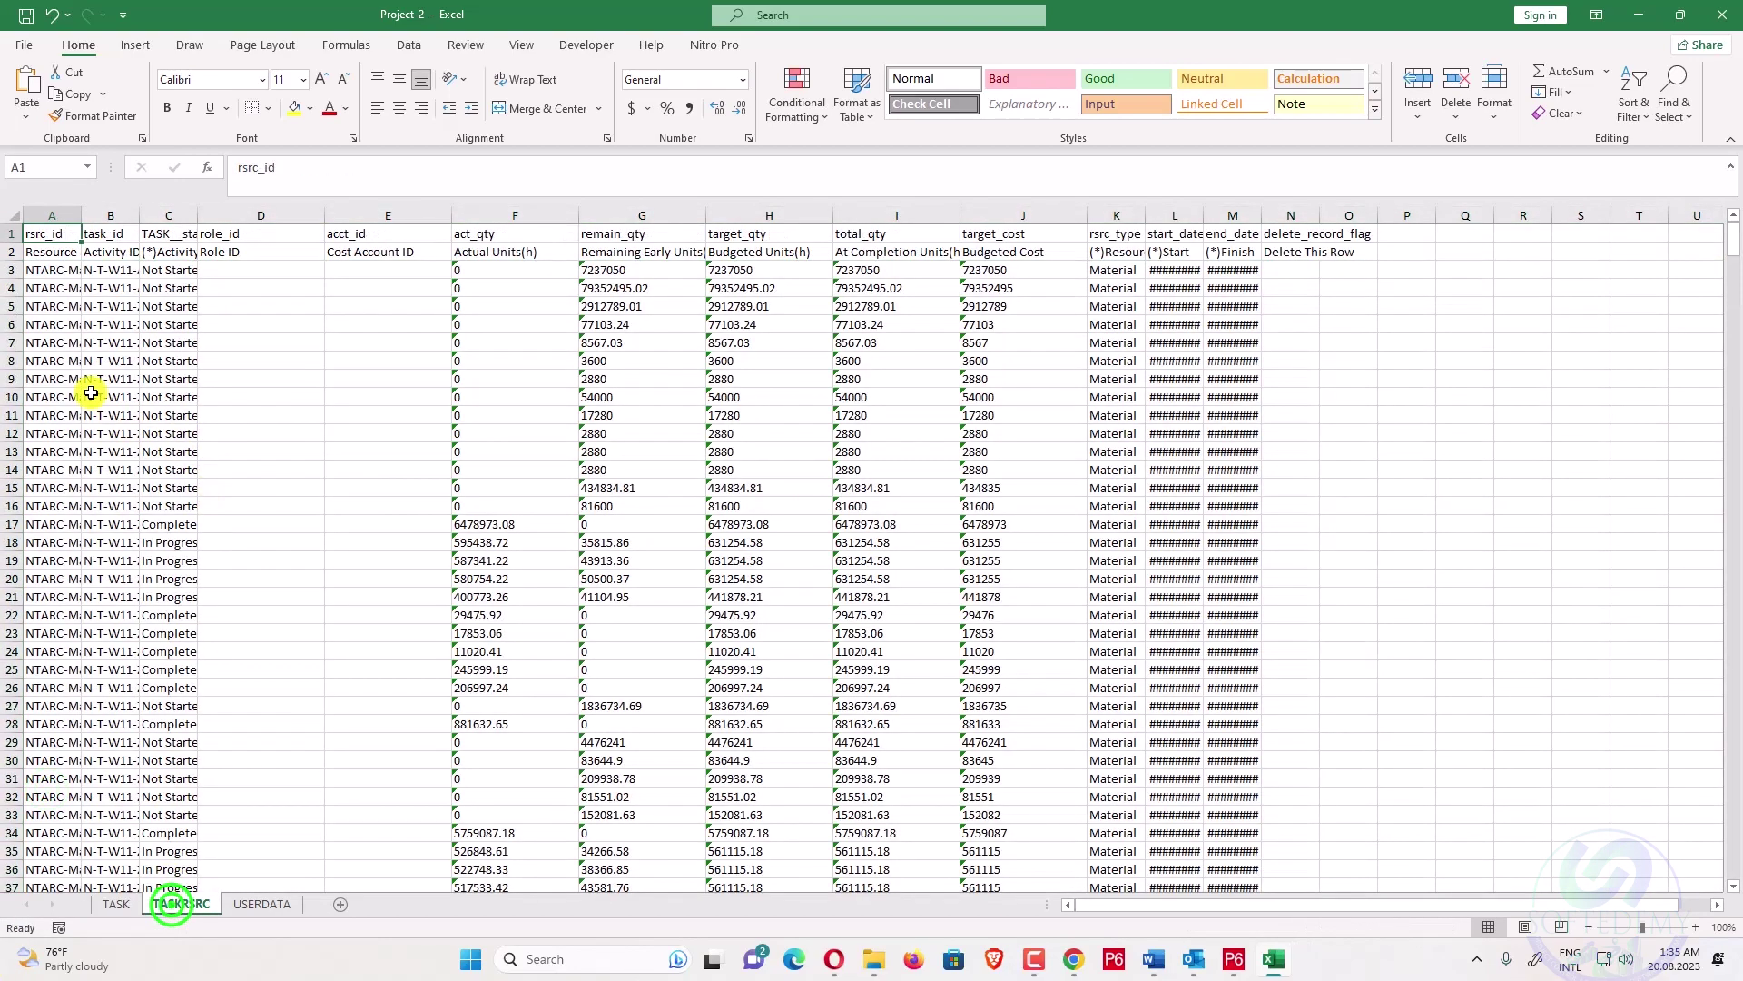
pyautogui.hotkey('ctrl', 'shift', 'End')
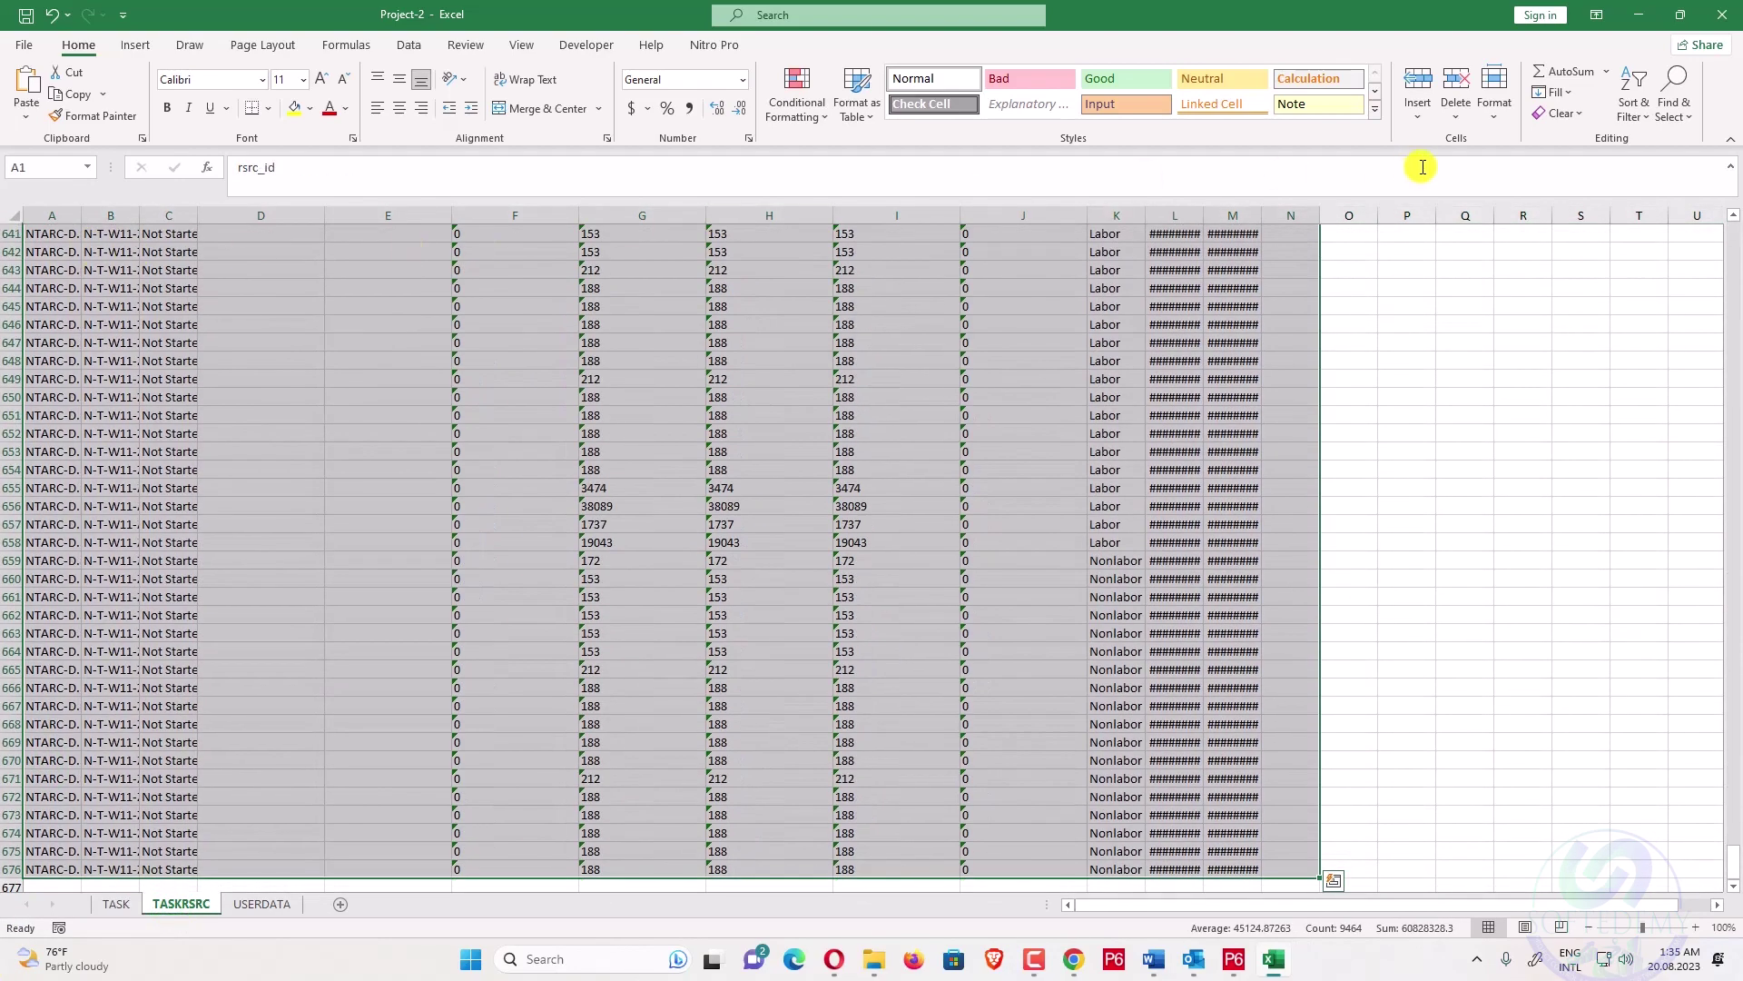
pyautogui.click(1625, 104)
pyautogui.click(1658, 223)
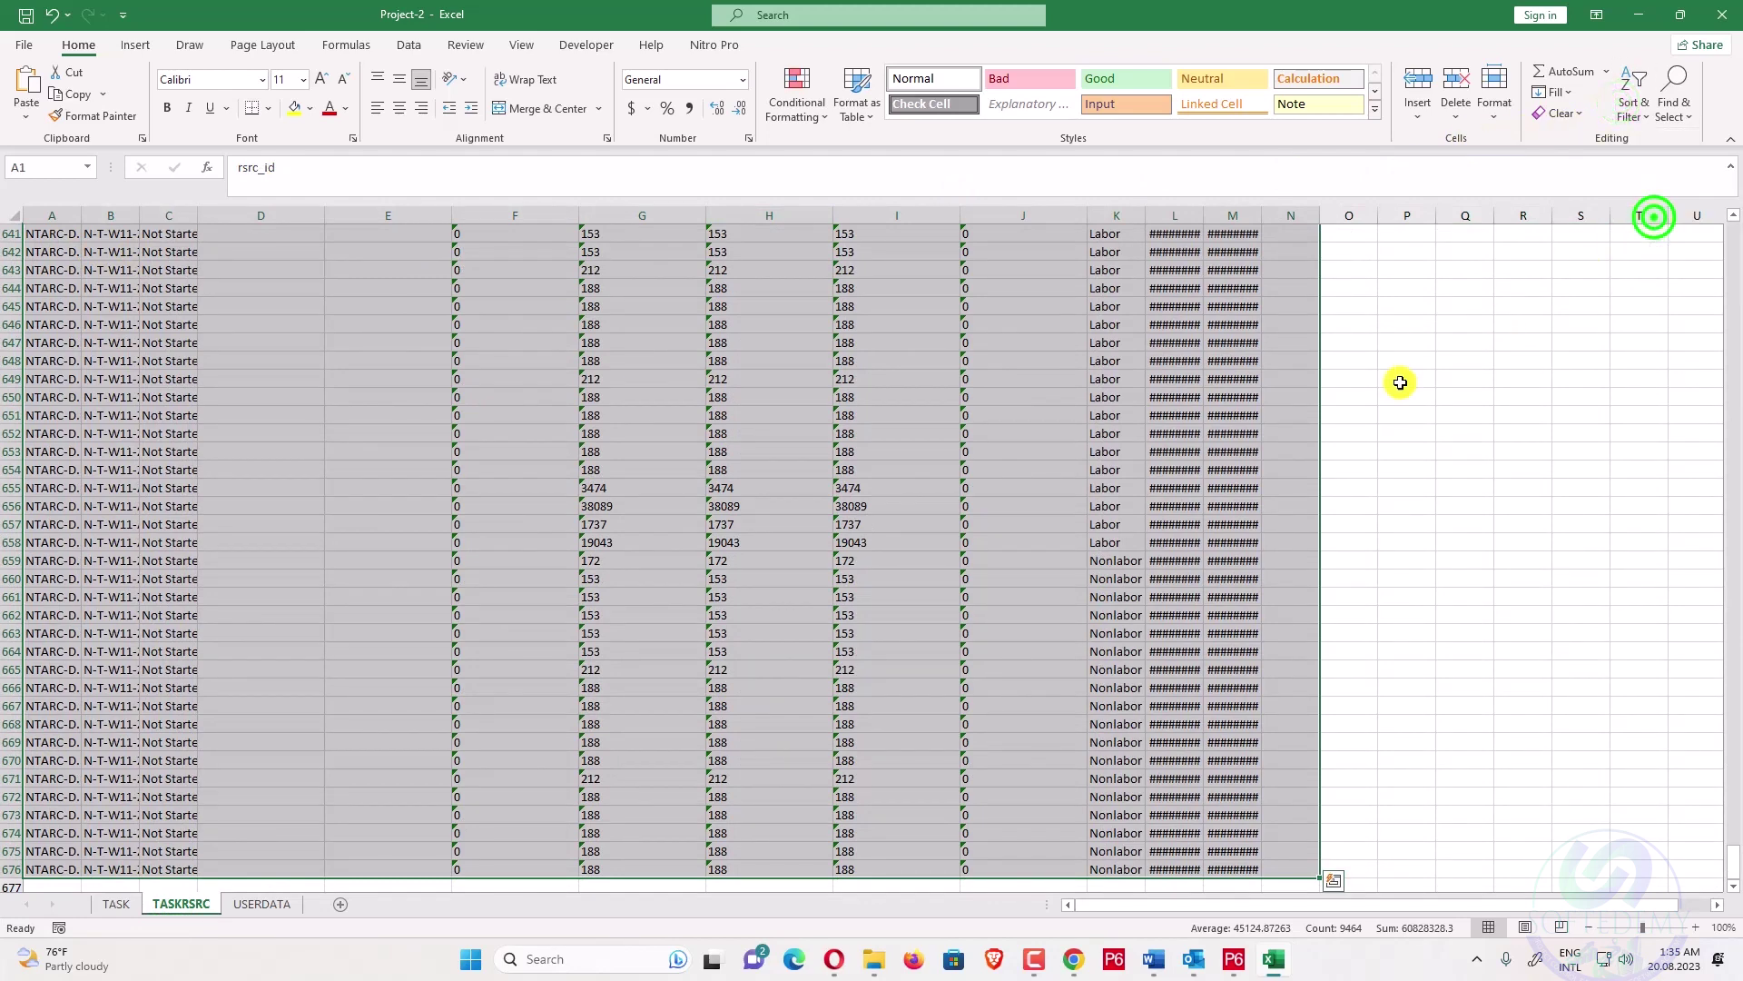
pyautogui.scroll(20, 1260, 456)
pyautogui.scroll(20, 253, 421)
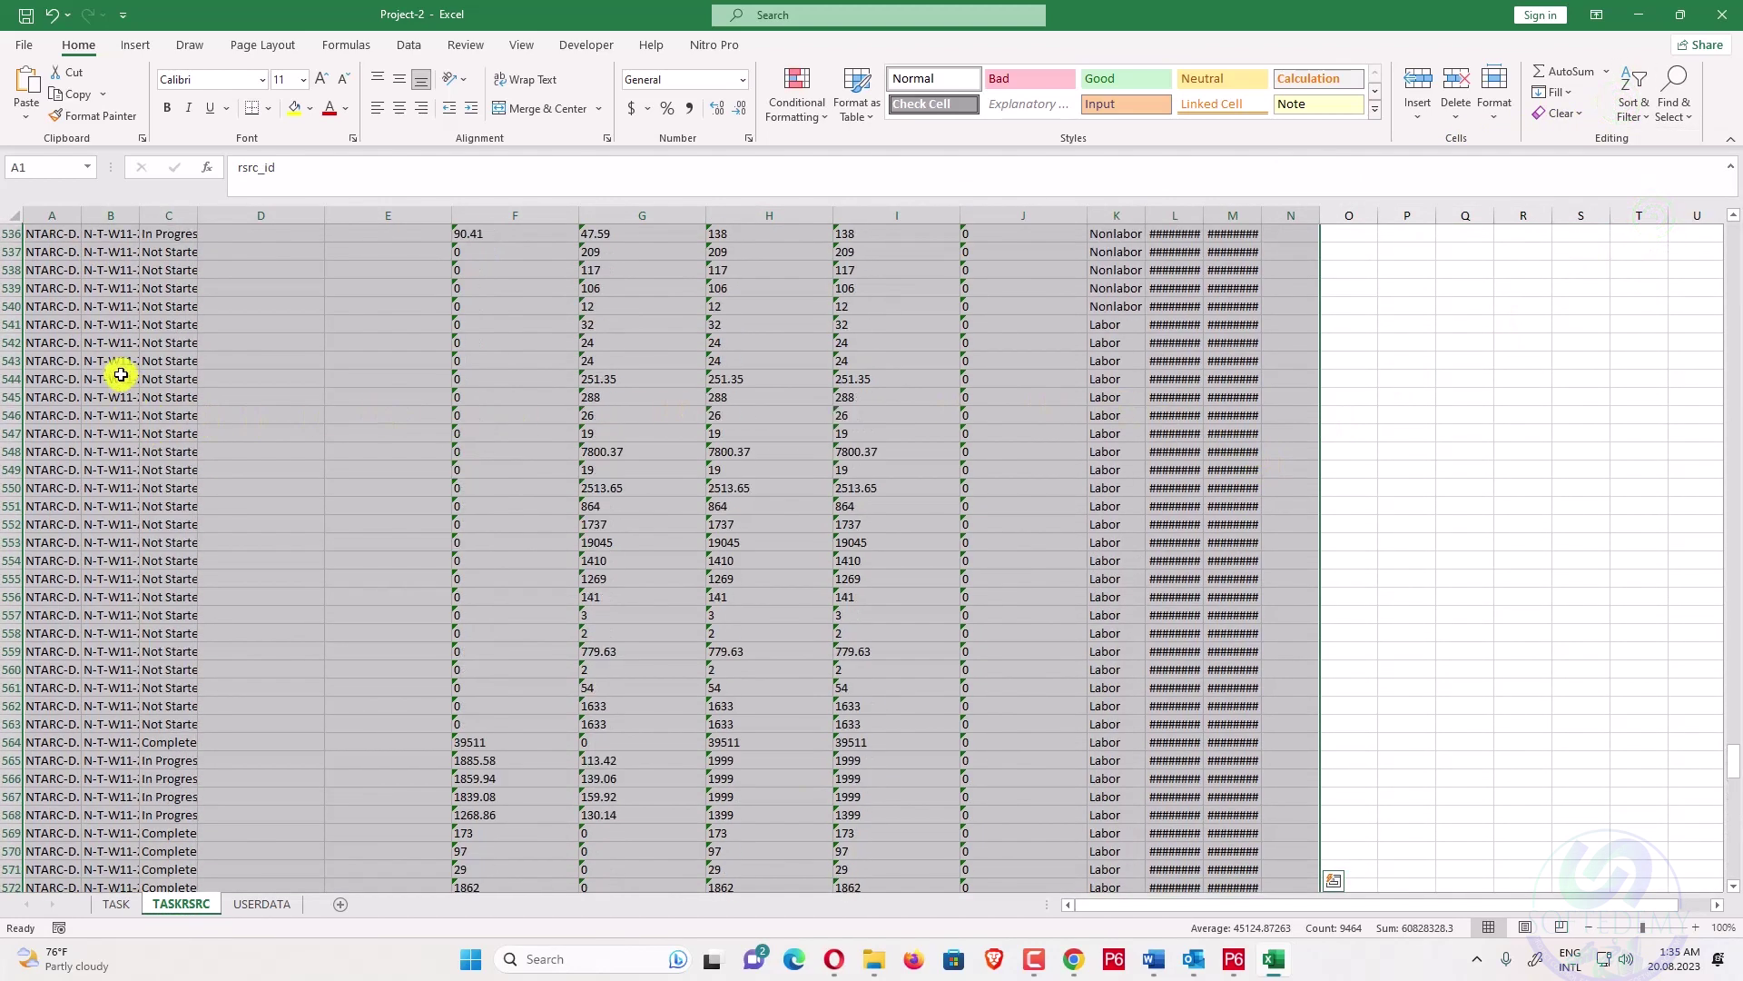
pyautogui.scroll(20, 105, 315)
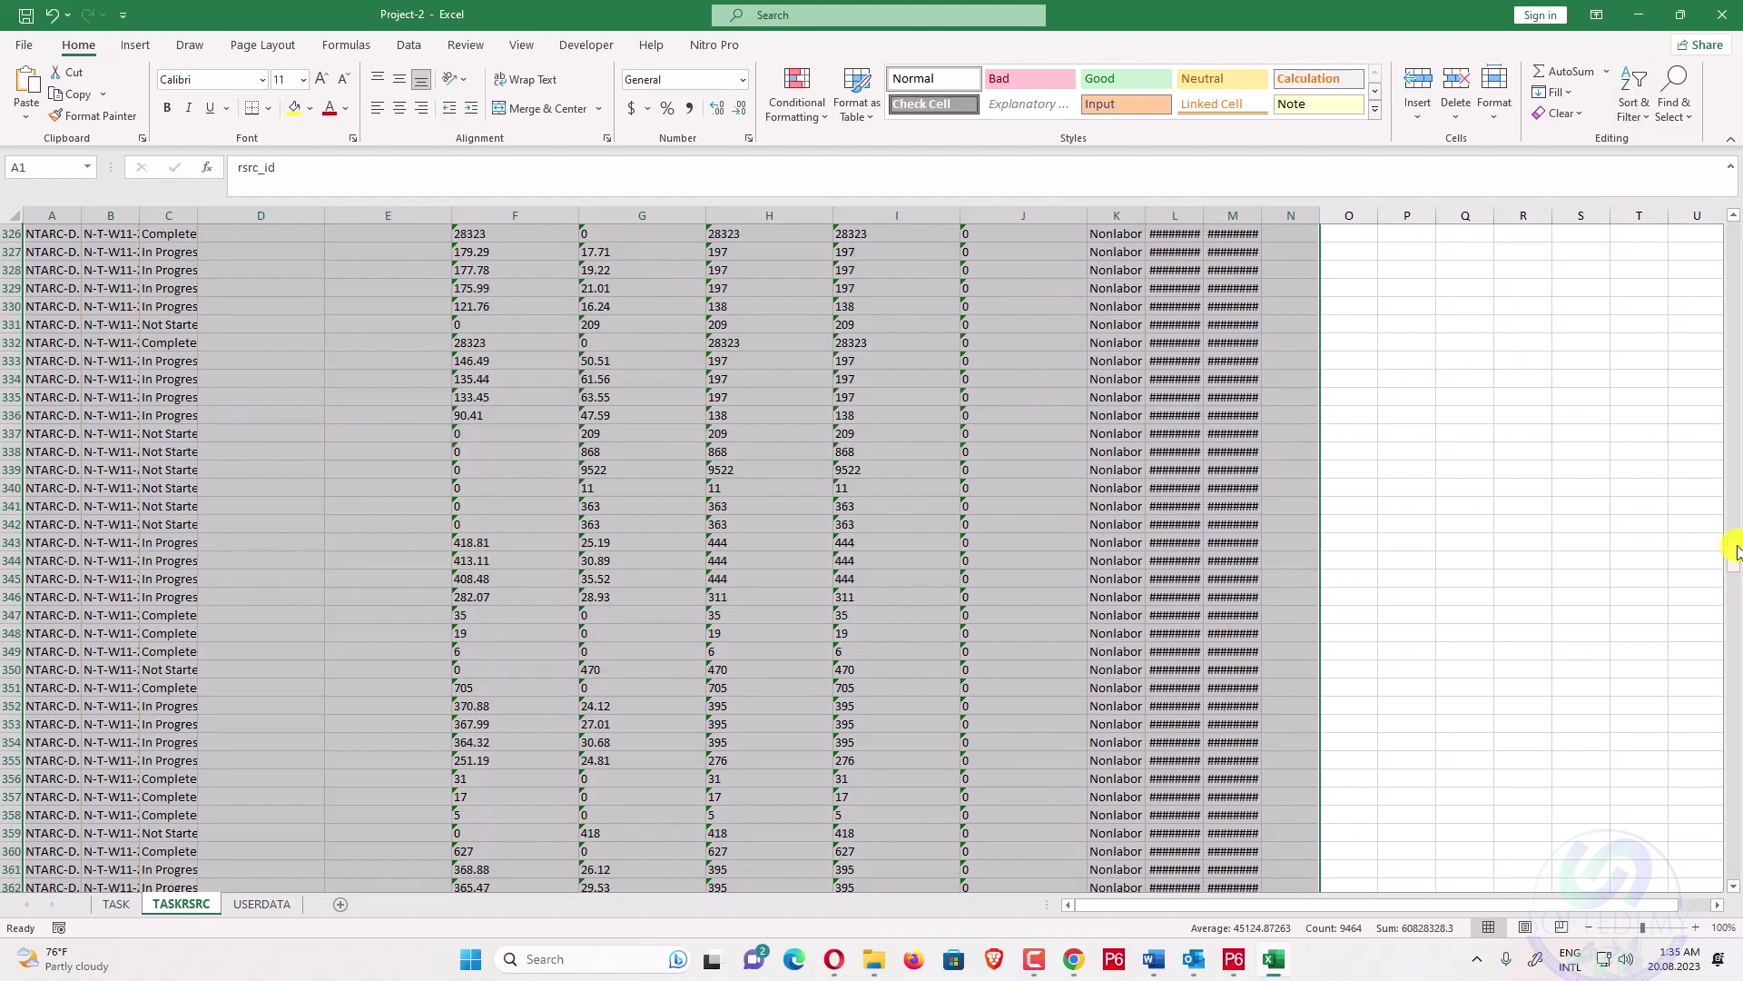
pyautogui.moveTo(1735, 549); pyautogui.dragTo(1734, 231)
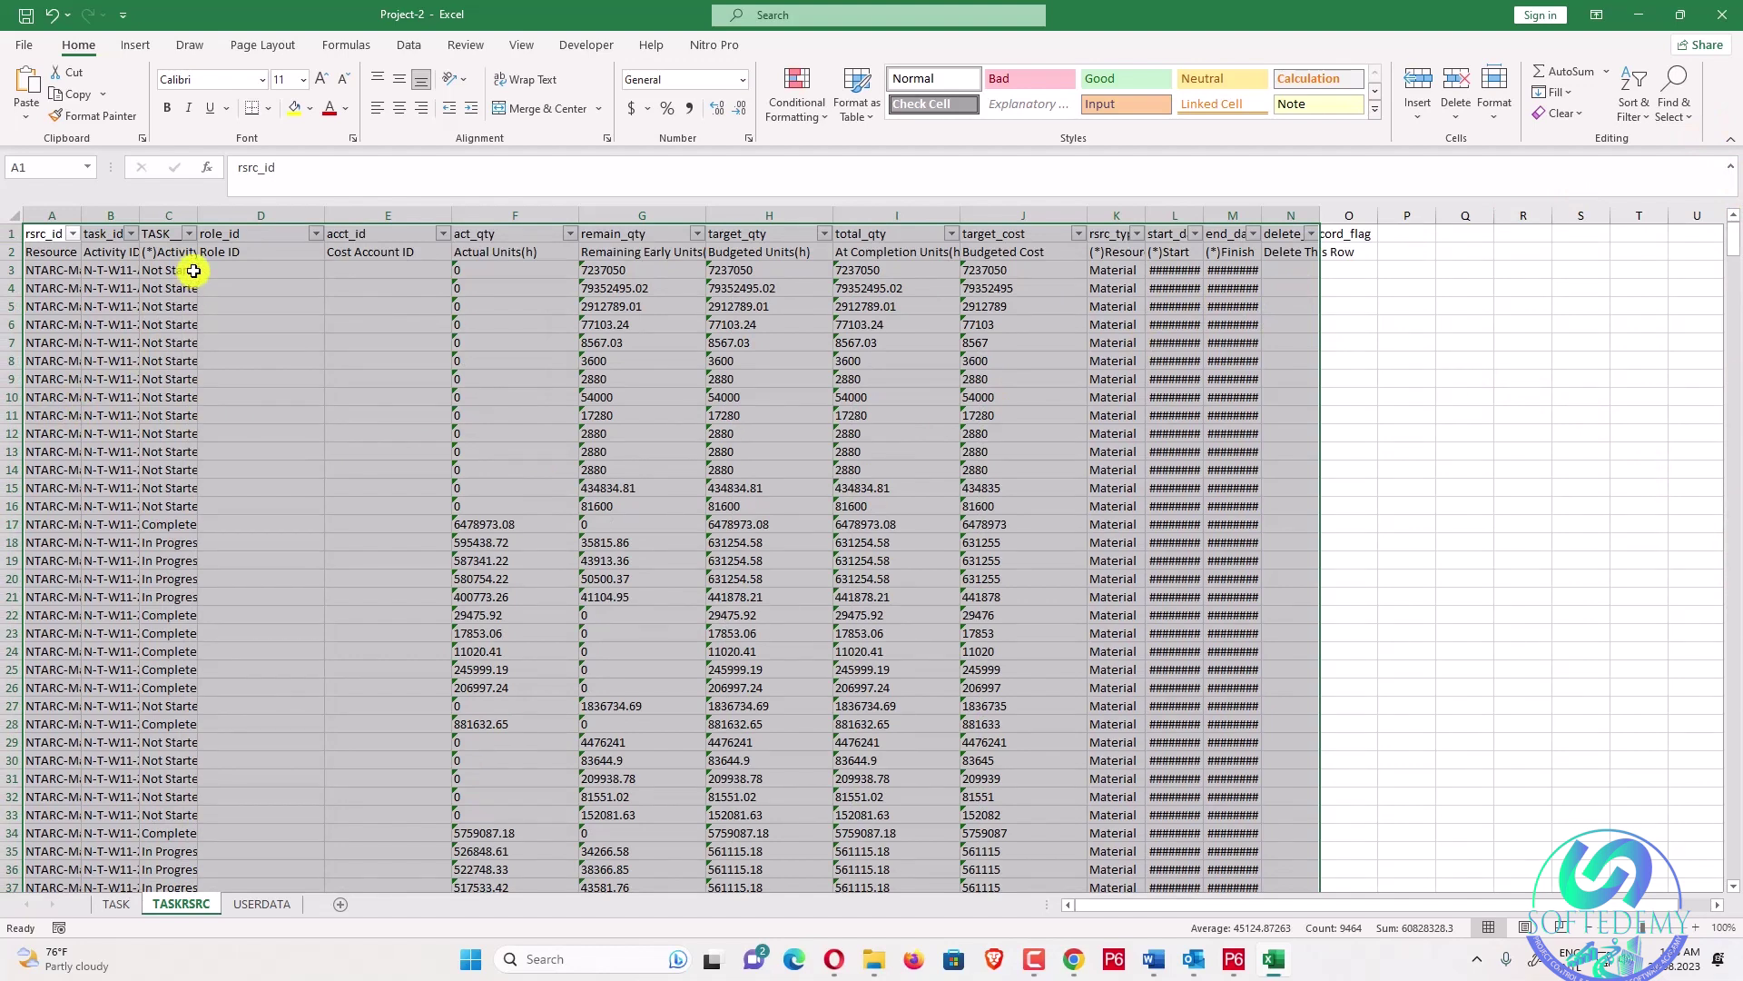
# - Exclude In Progress in the TASK__status_code filter and delete all the filtered assignment rows from row 3 down
pyautogui.click(190, 235)
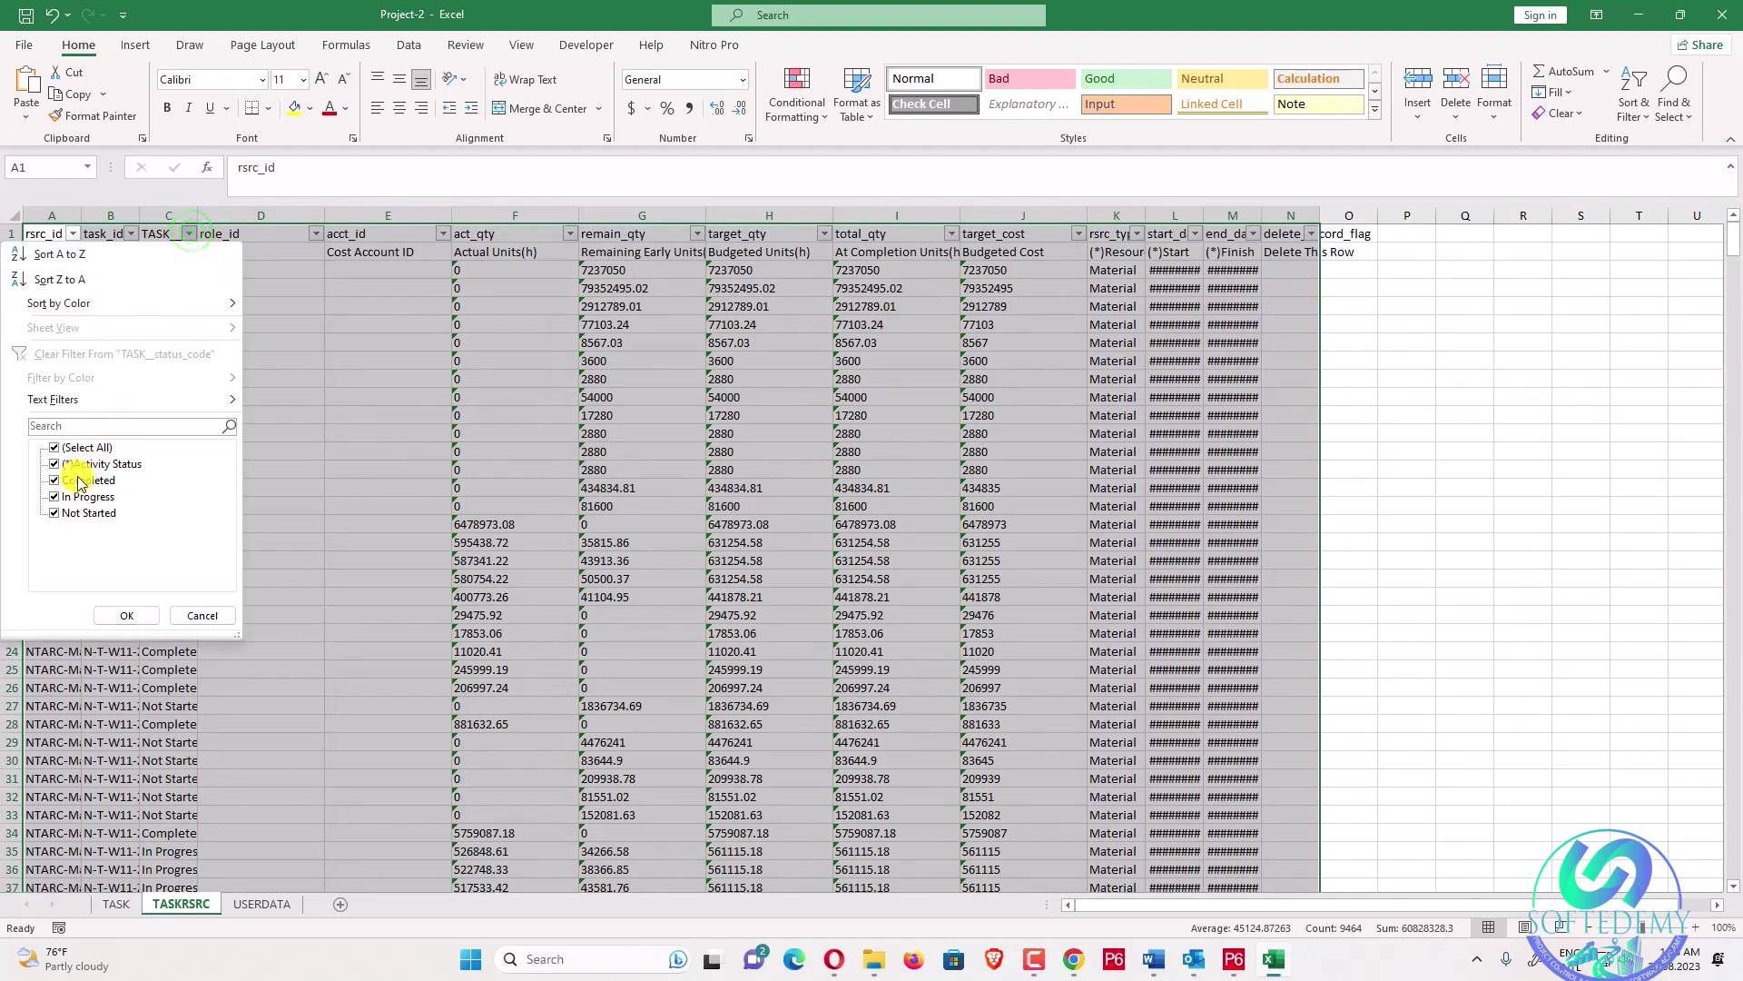
pyautogui.click(126, 616)
pyautogui.click(205, 545)
pyautogui.moveTo(11, 279); pyautogui.dragTo(18, 958)
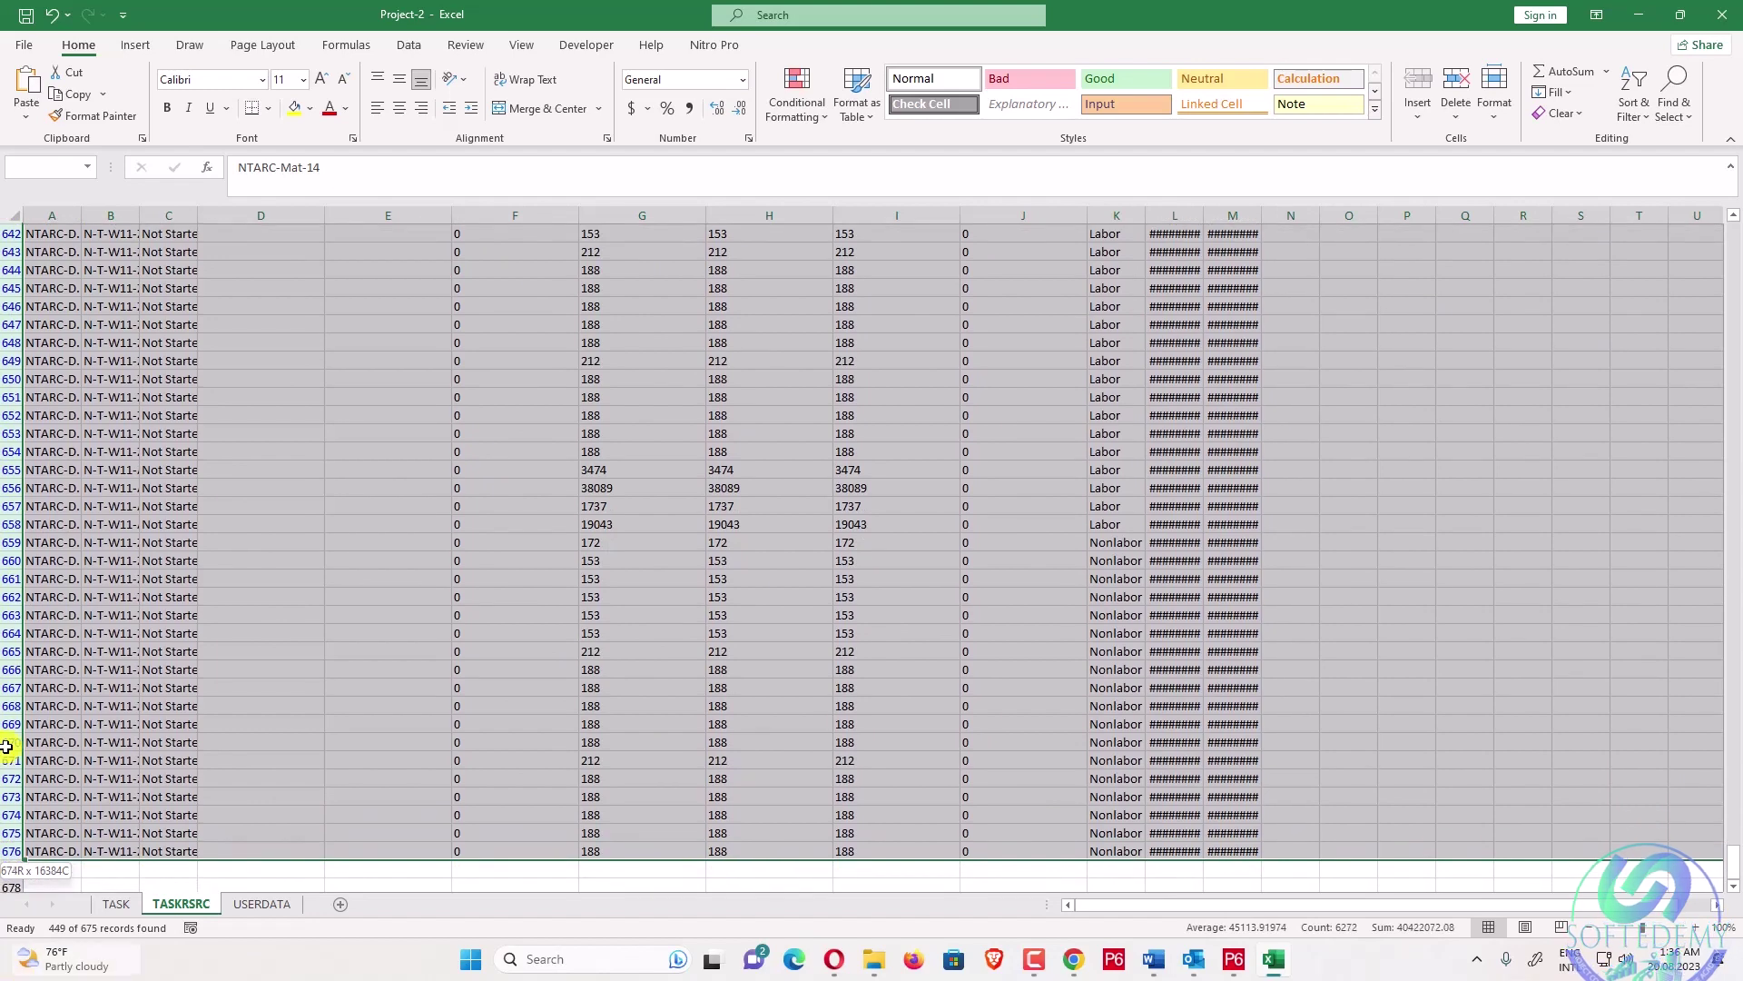
pyautogui.rightClick(7, 783)
pyautogui.click(90, 597)
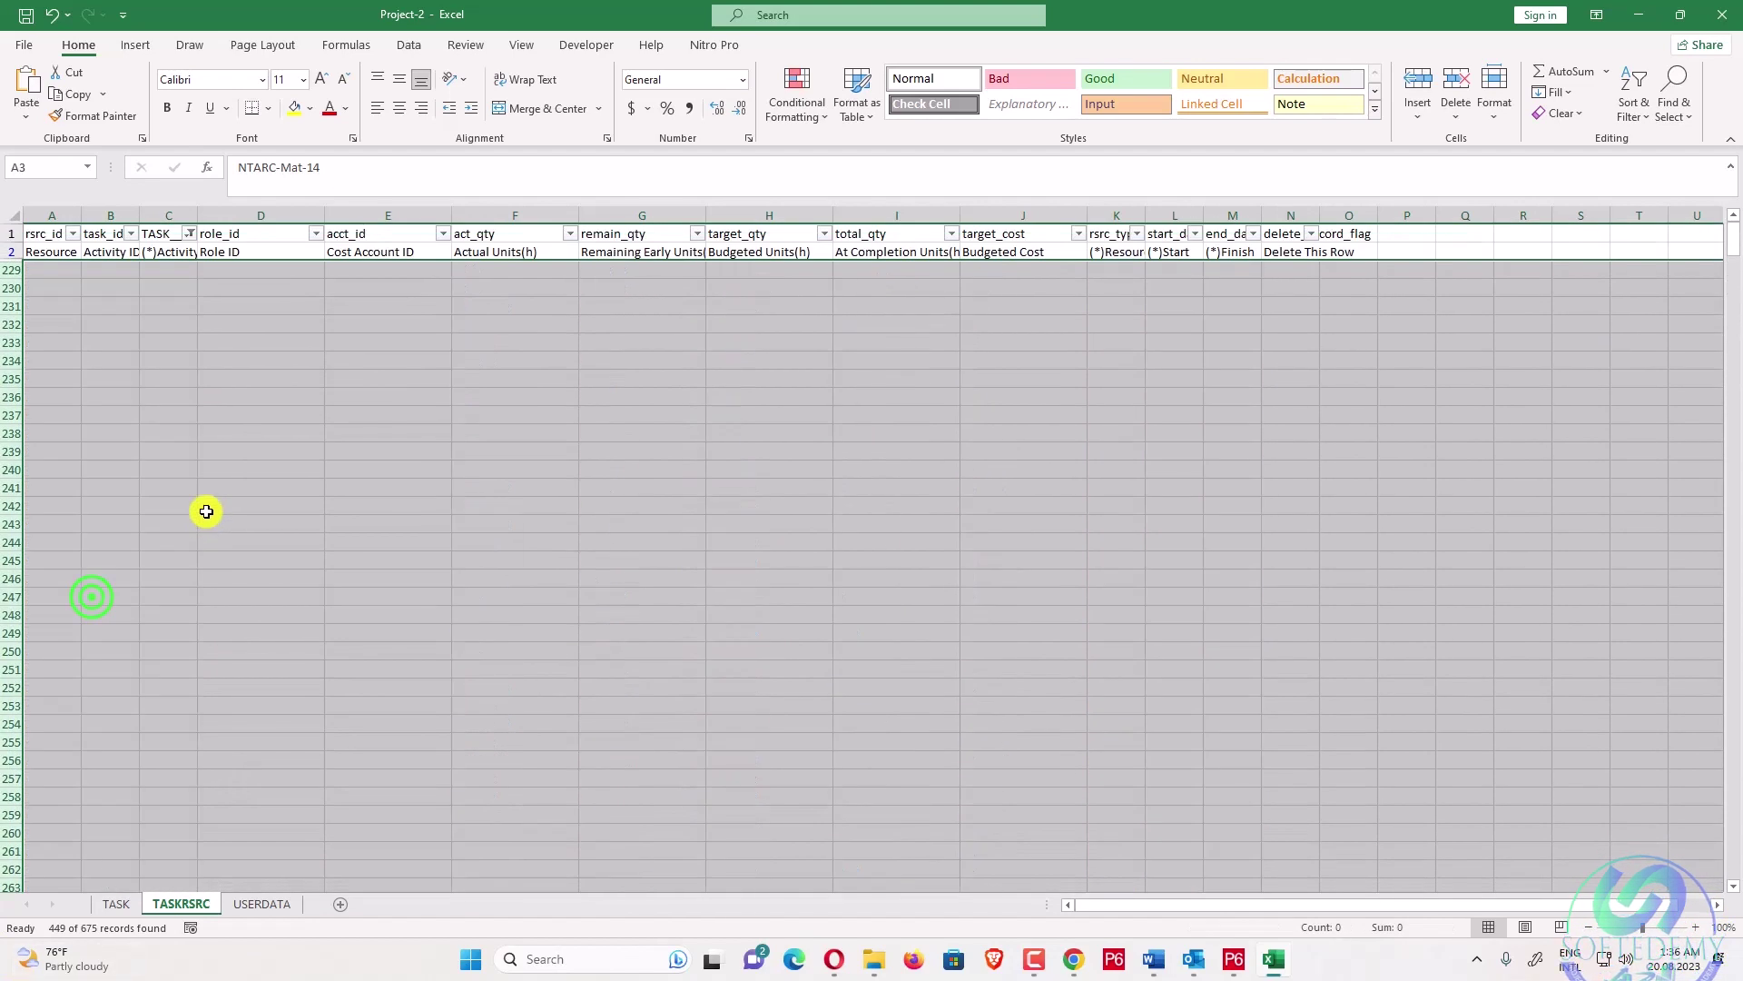
# - Reselect all statuses in the status filters of the TASKRSRC and TASK sheets to show the In Progress rows
pyautogui.click(190, 234)
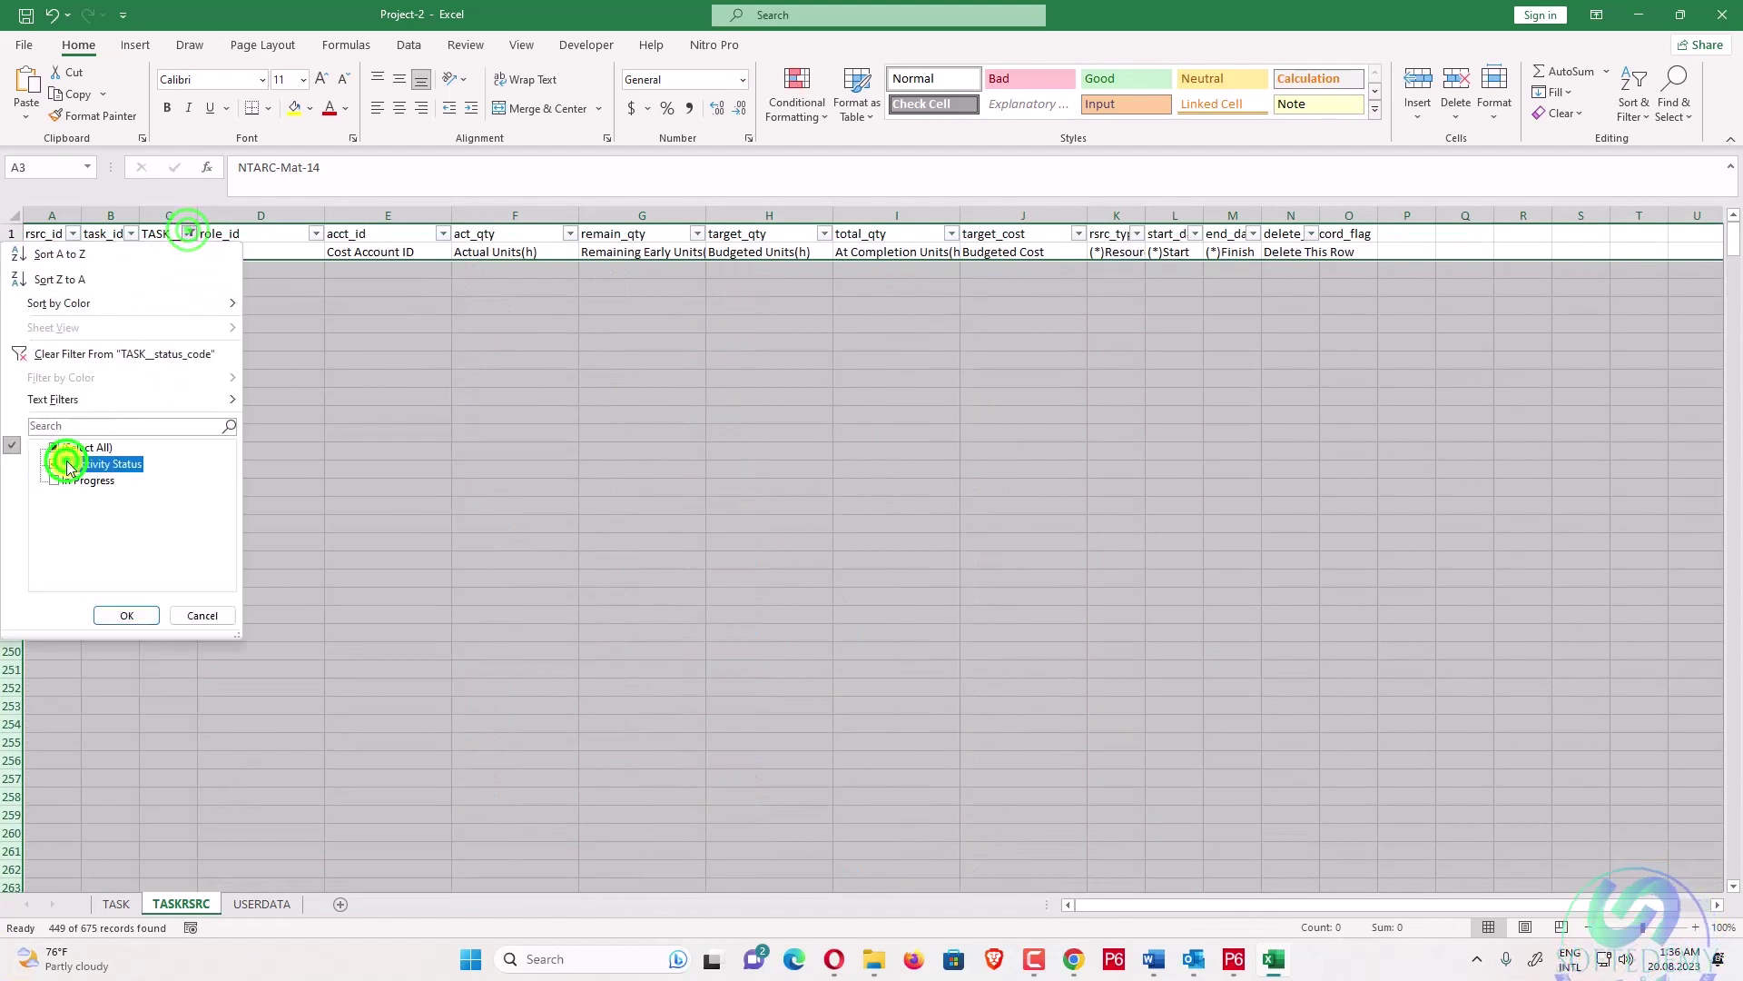
pyautogui.click(111, 612)
pyautogui.click(193, 565)
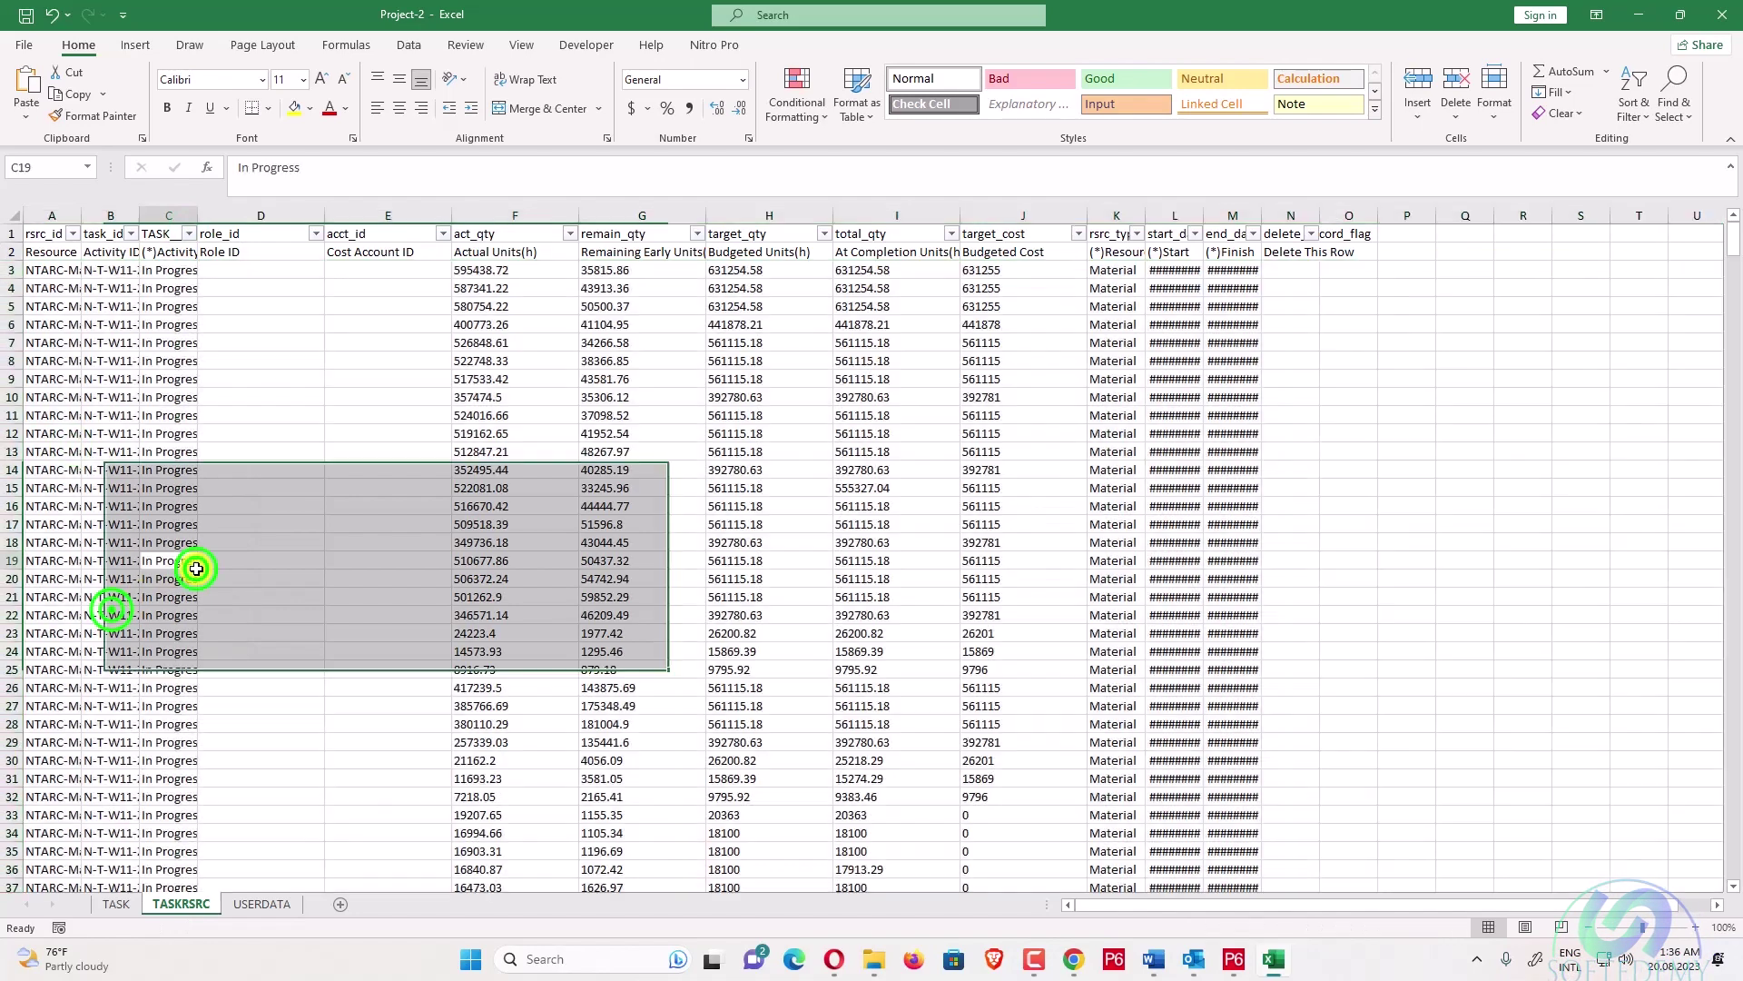
pyautogui.click(116, 904)
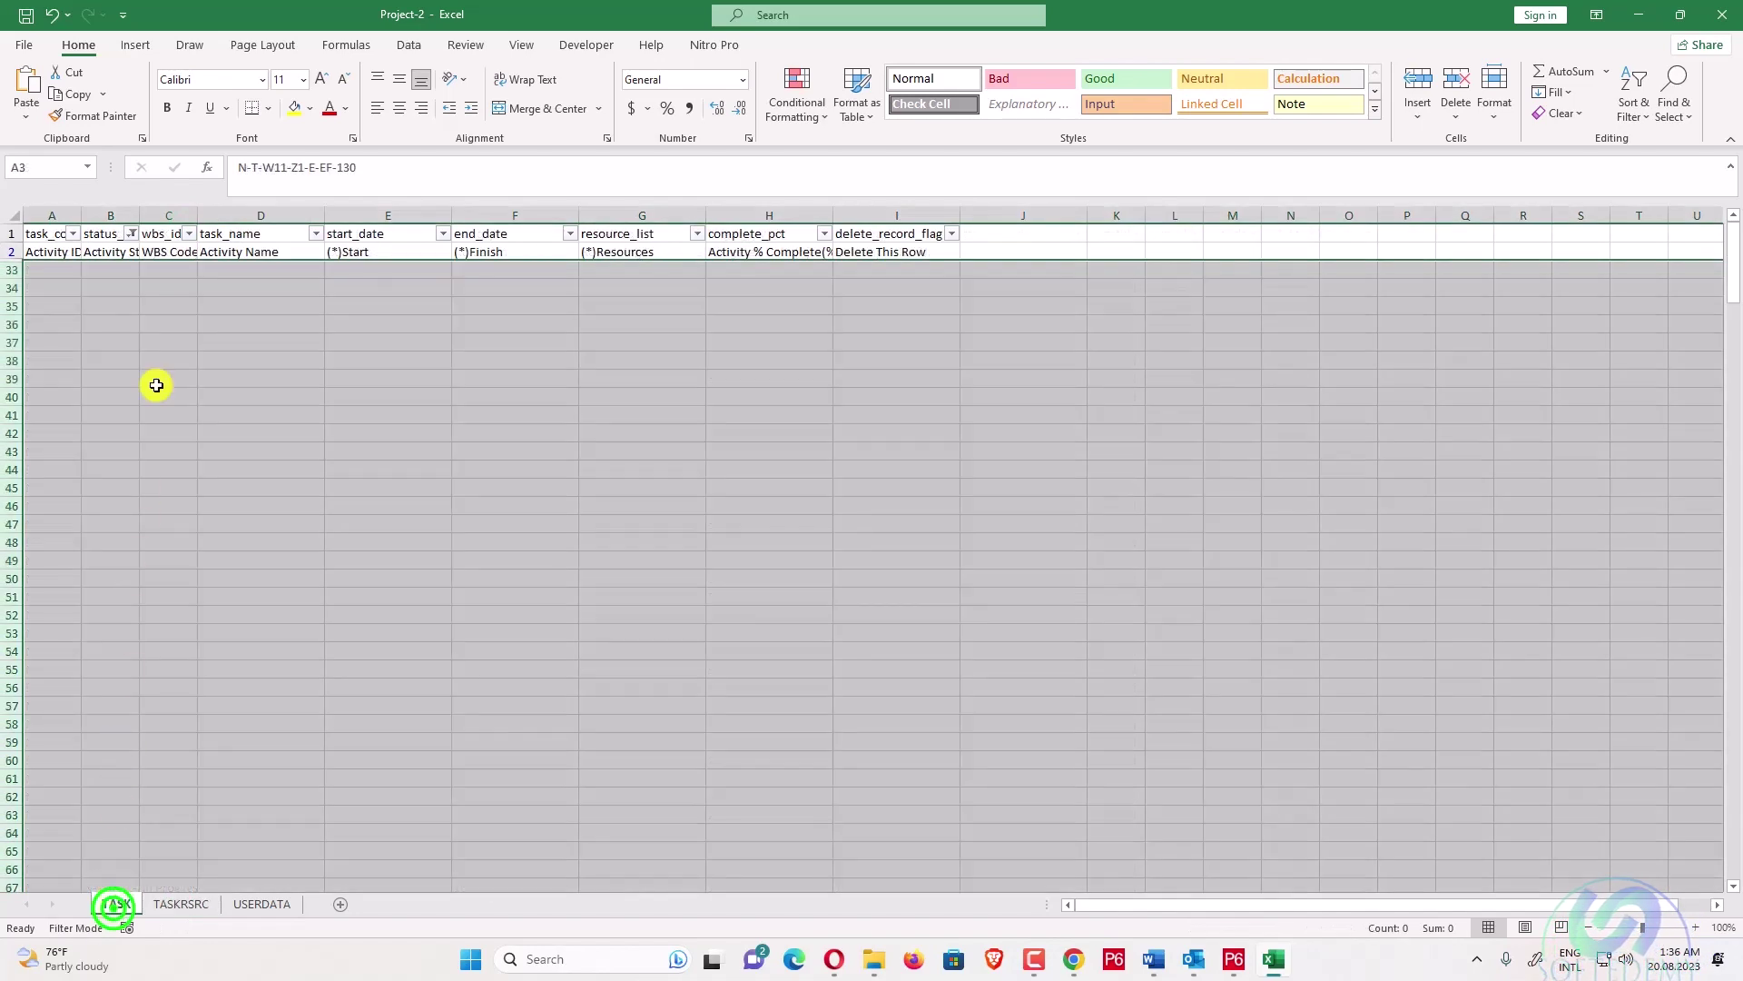
pyautogui.click(130, 233)
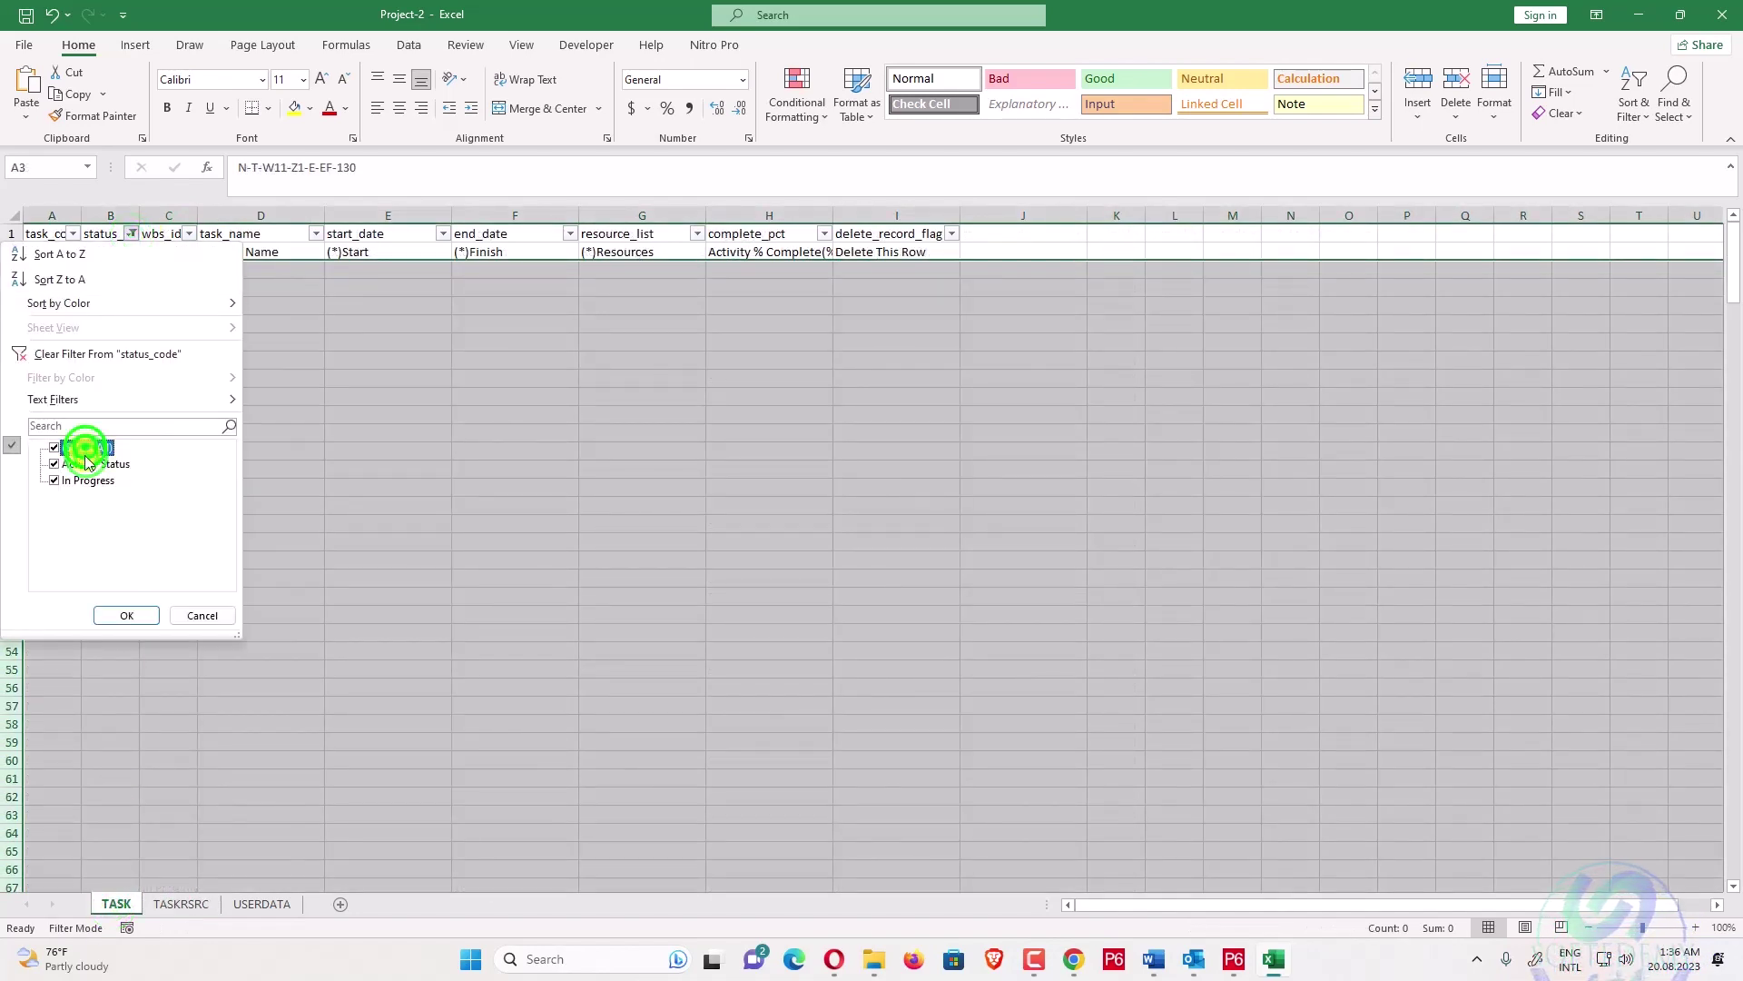
pyautogui.click(124, 616)
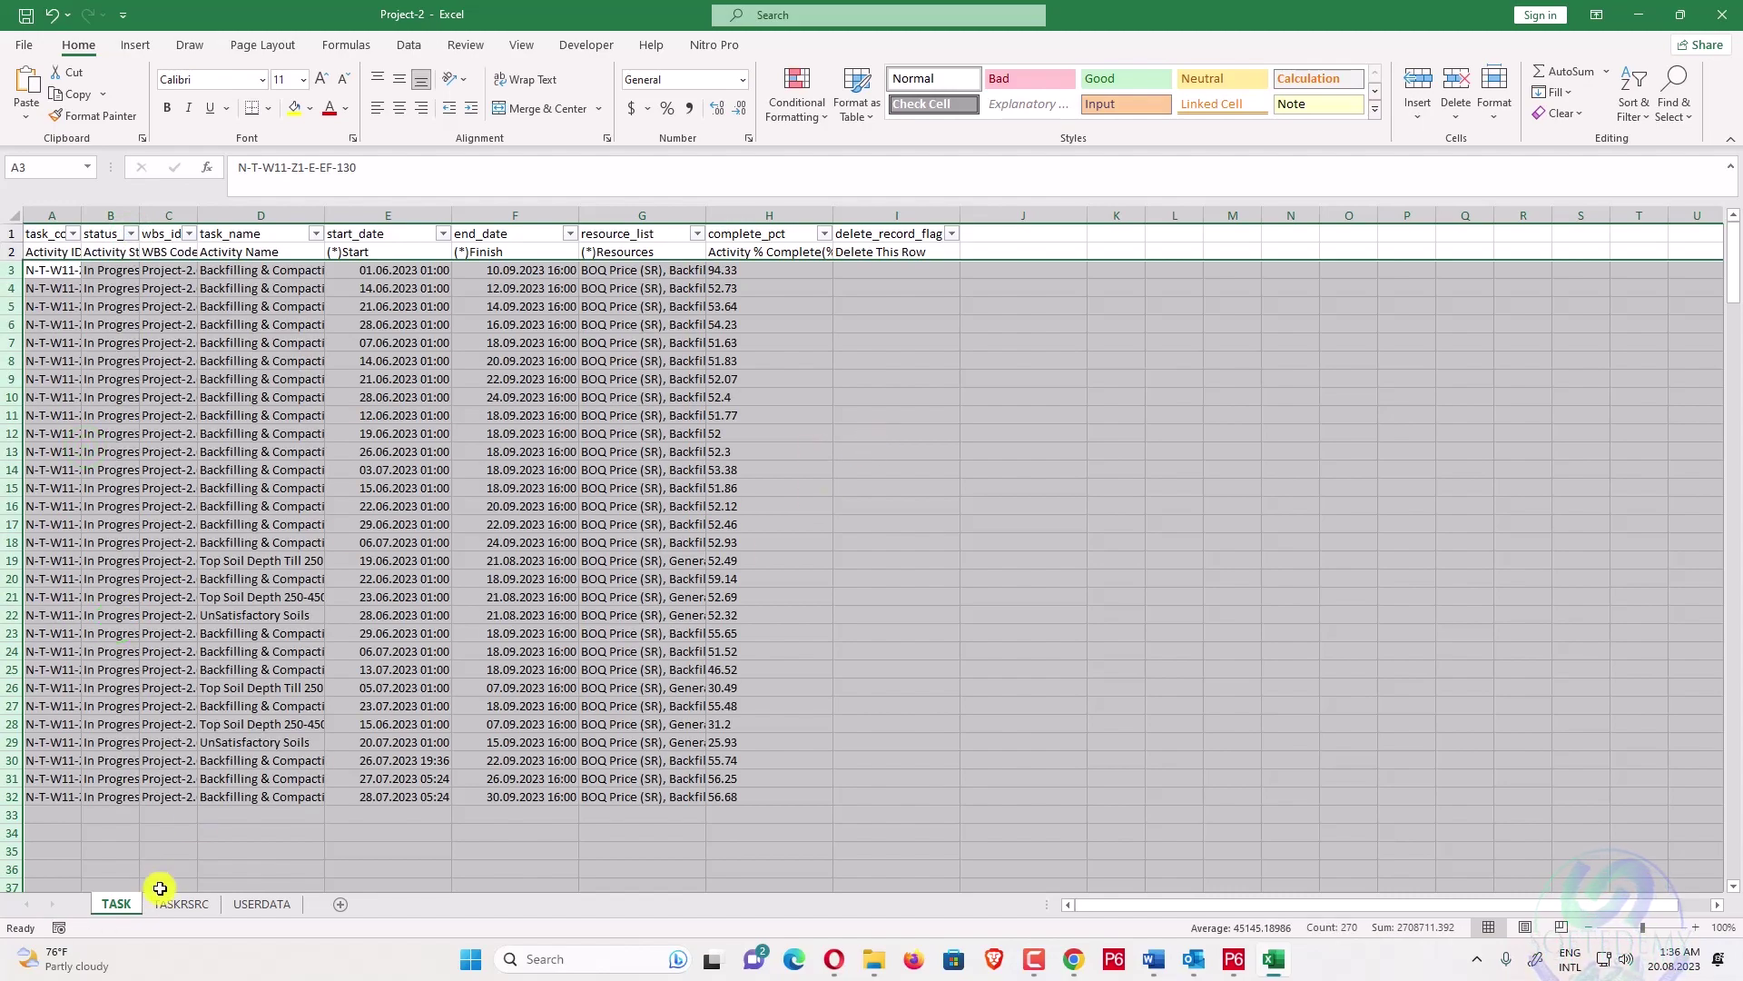
# - Look up each activity's percent complete in cell P3 of TASKRSRC with =VLOOKUP(B3,TASK!A:H,8,FALSE)
pyautogui.click(180, 904)
pyautogui.click(1106, 466)
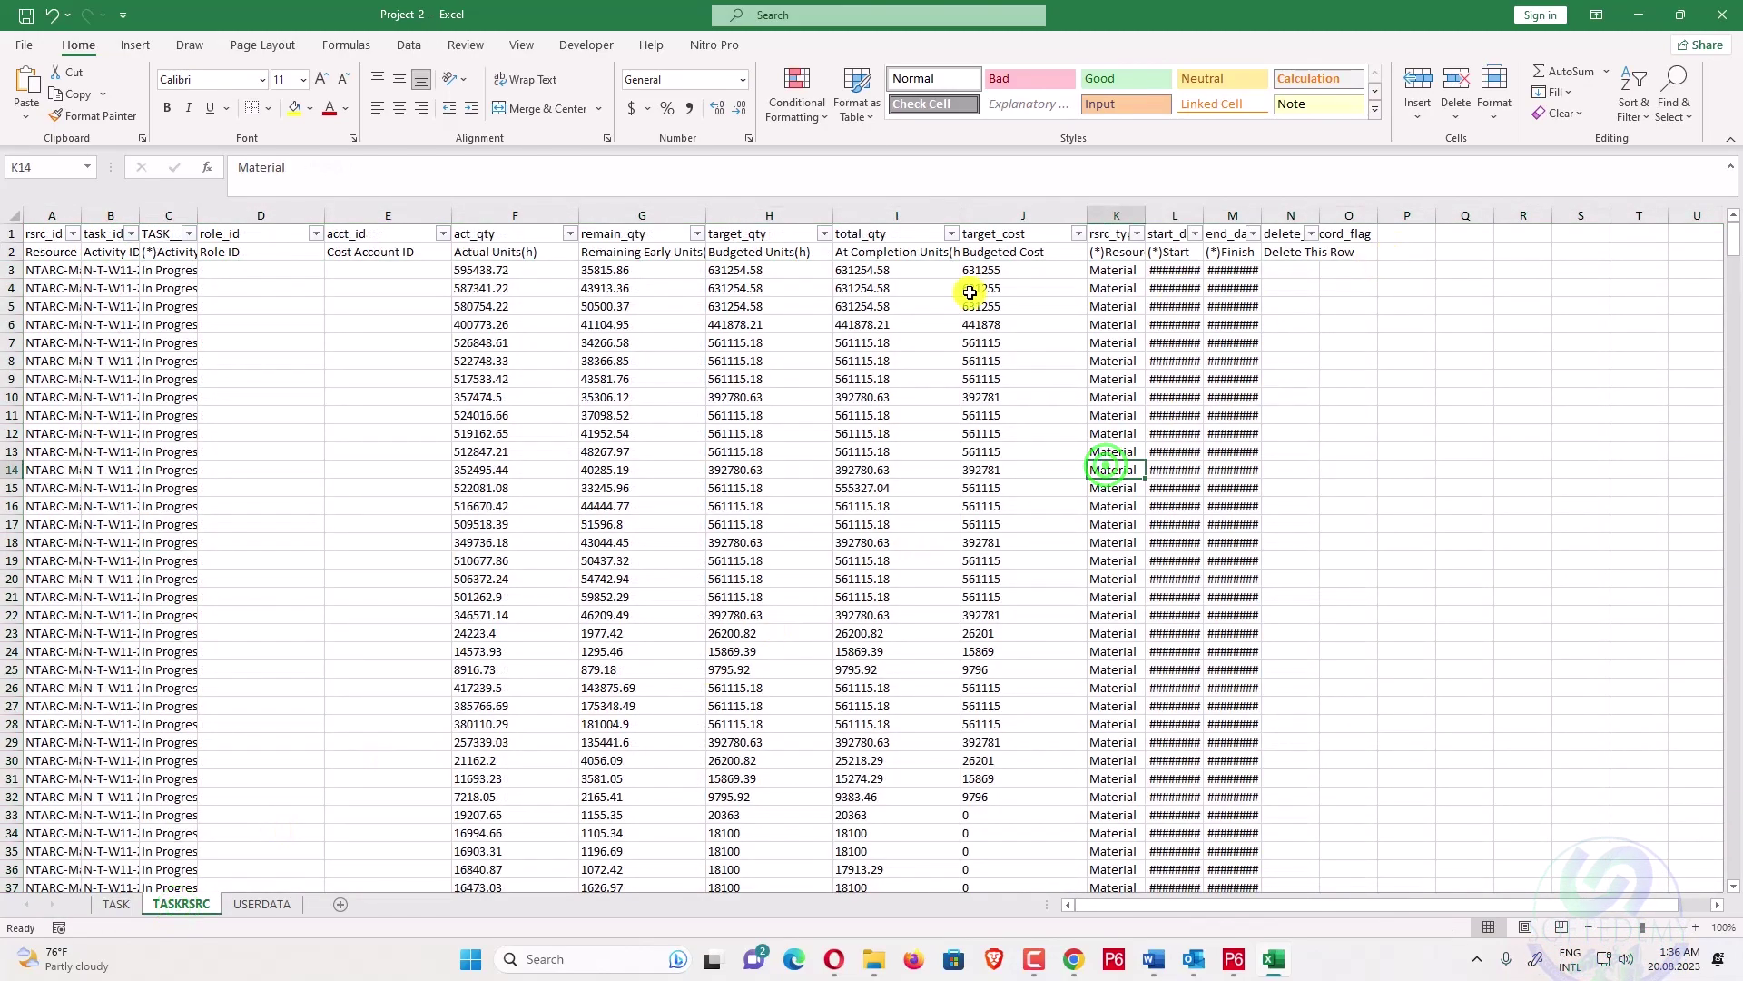
pyautogui.write('=vl')
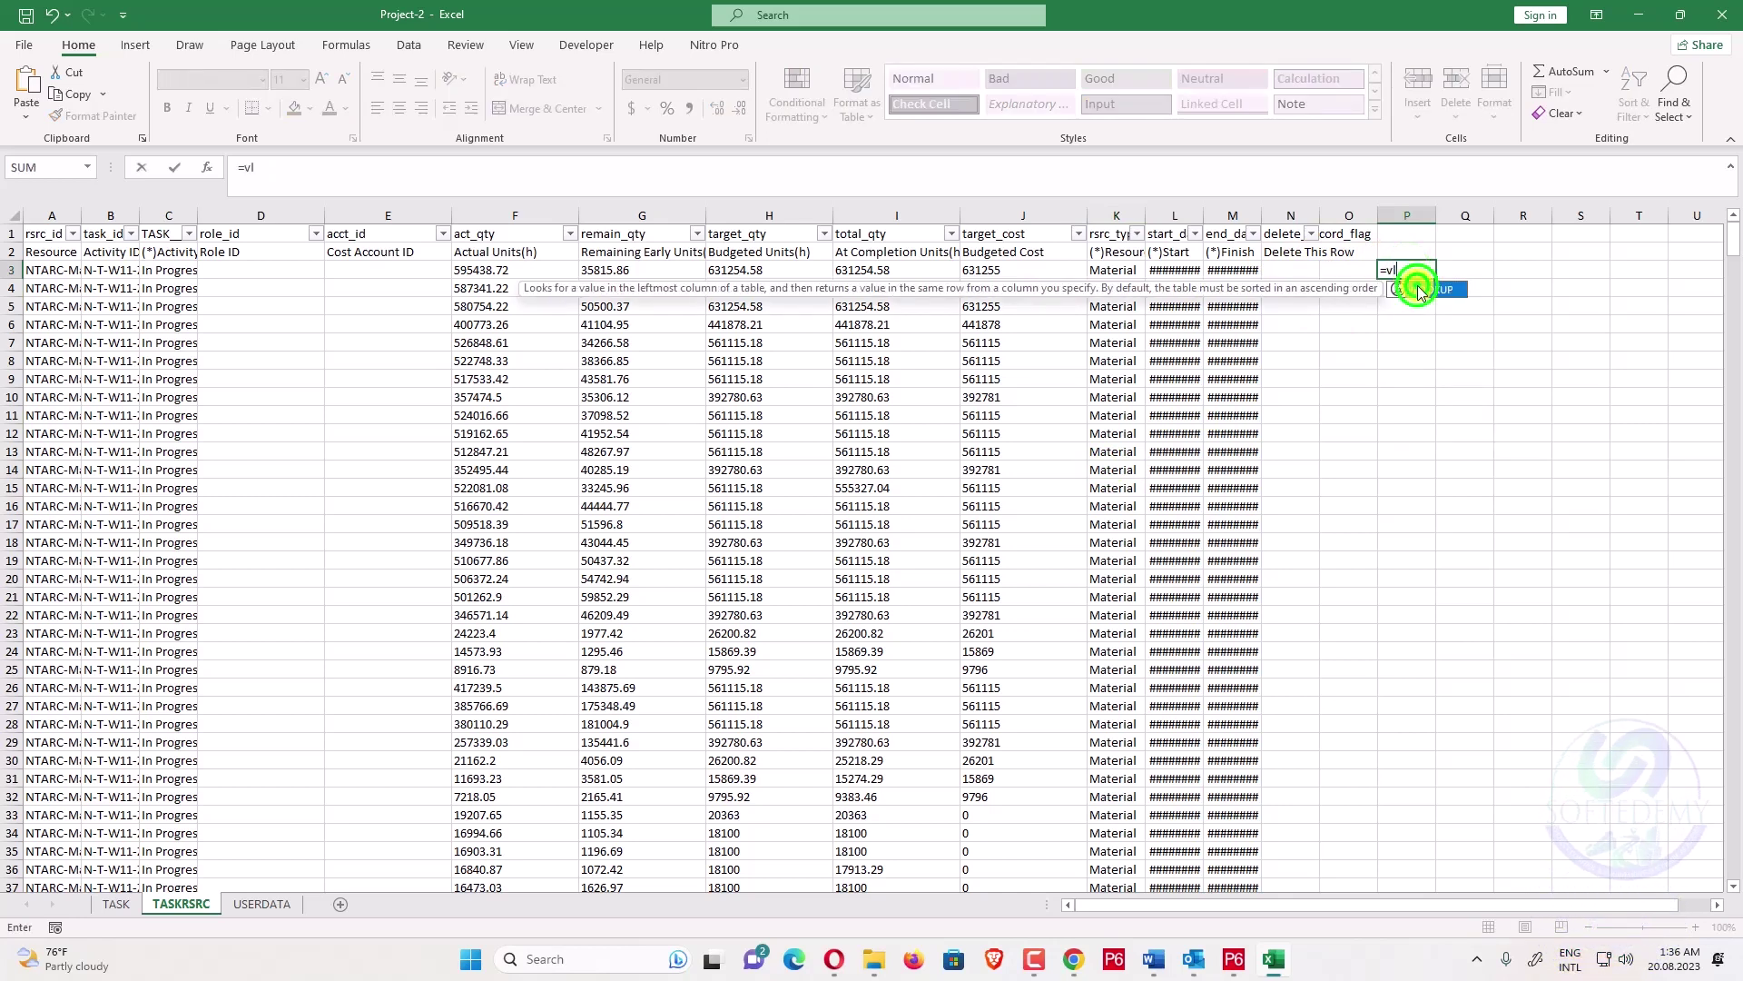
pyautogui.doubleClick(1421, 291)
pyautogui.click(114, 269)
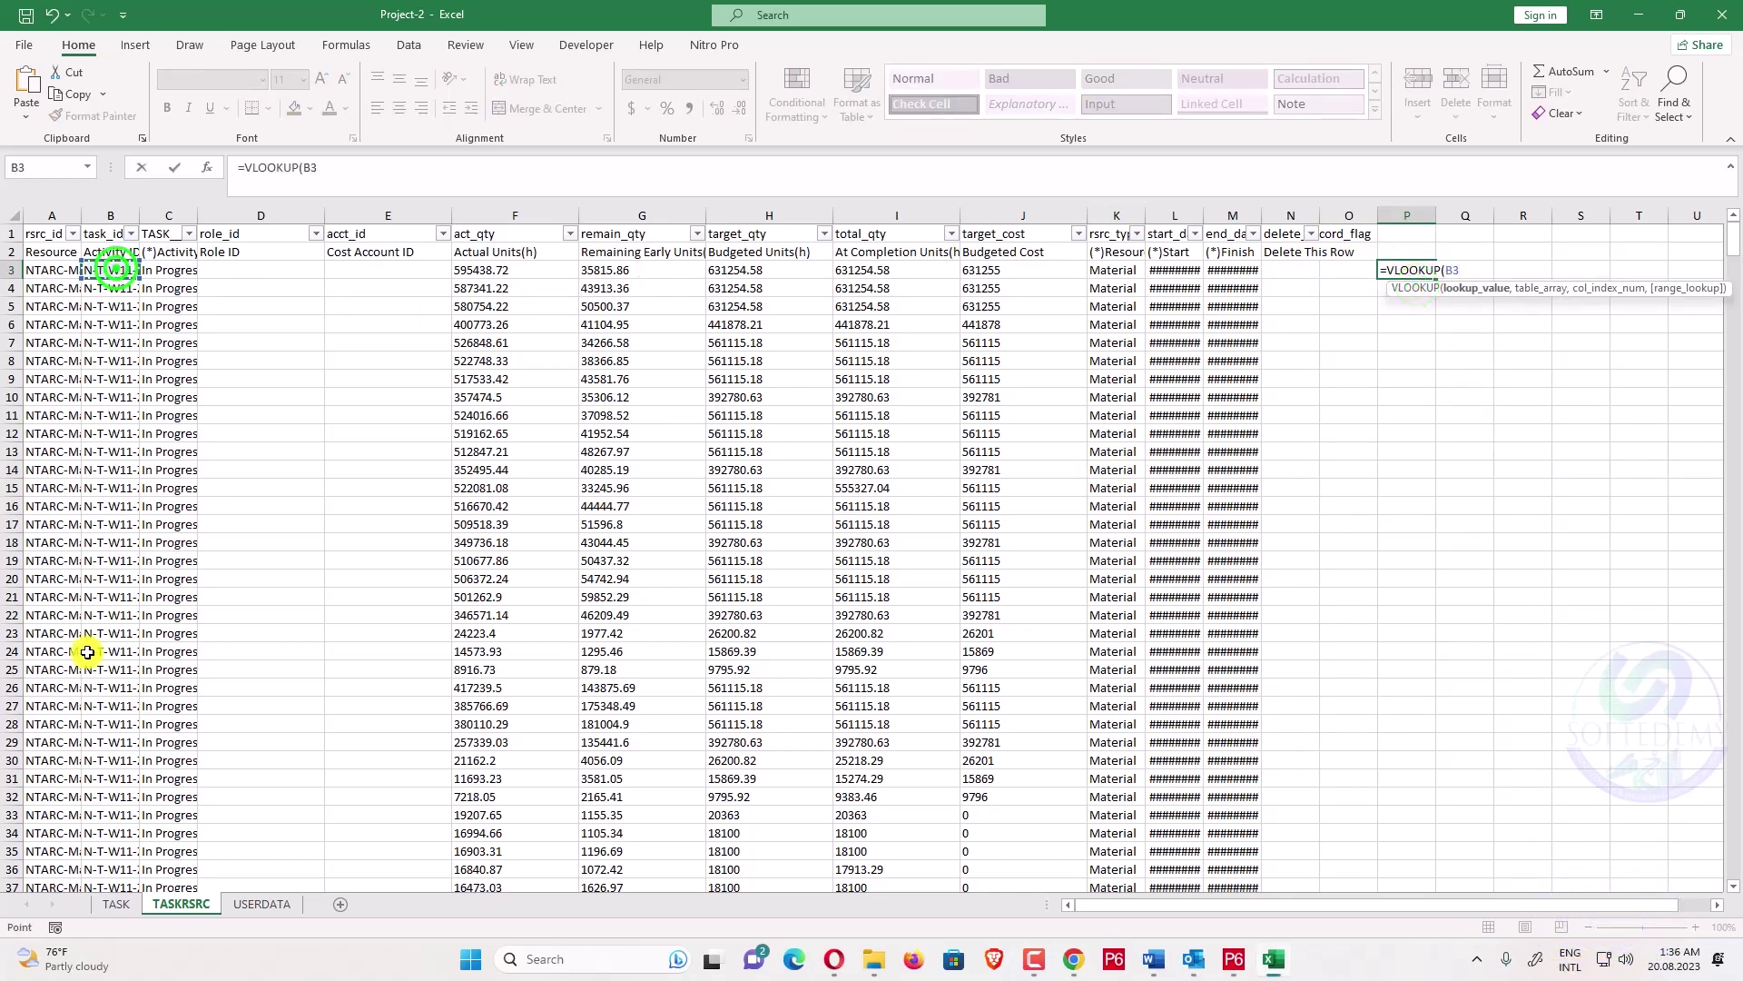
pyautogui.write(',')
pyautogui.click(112, 902)
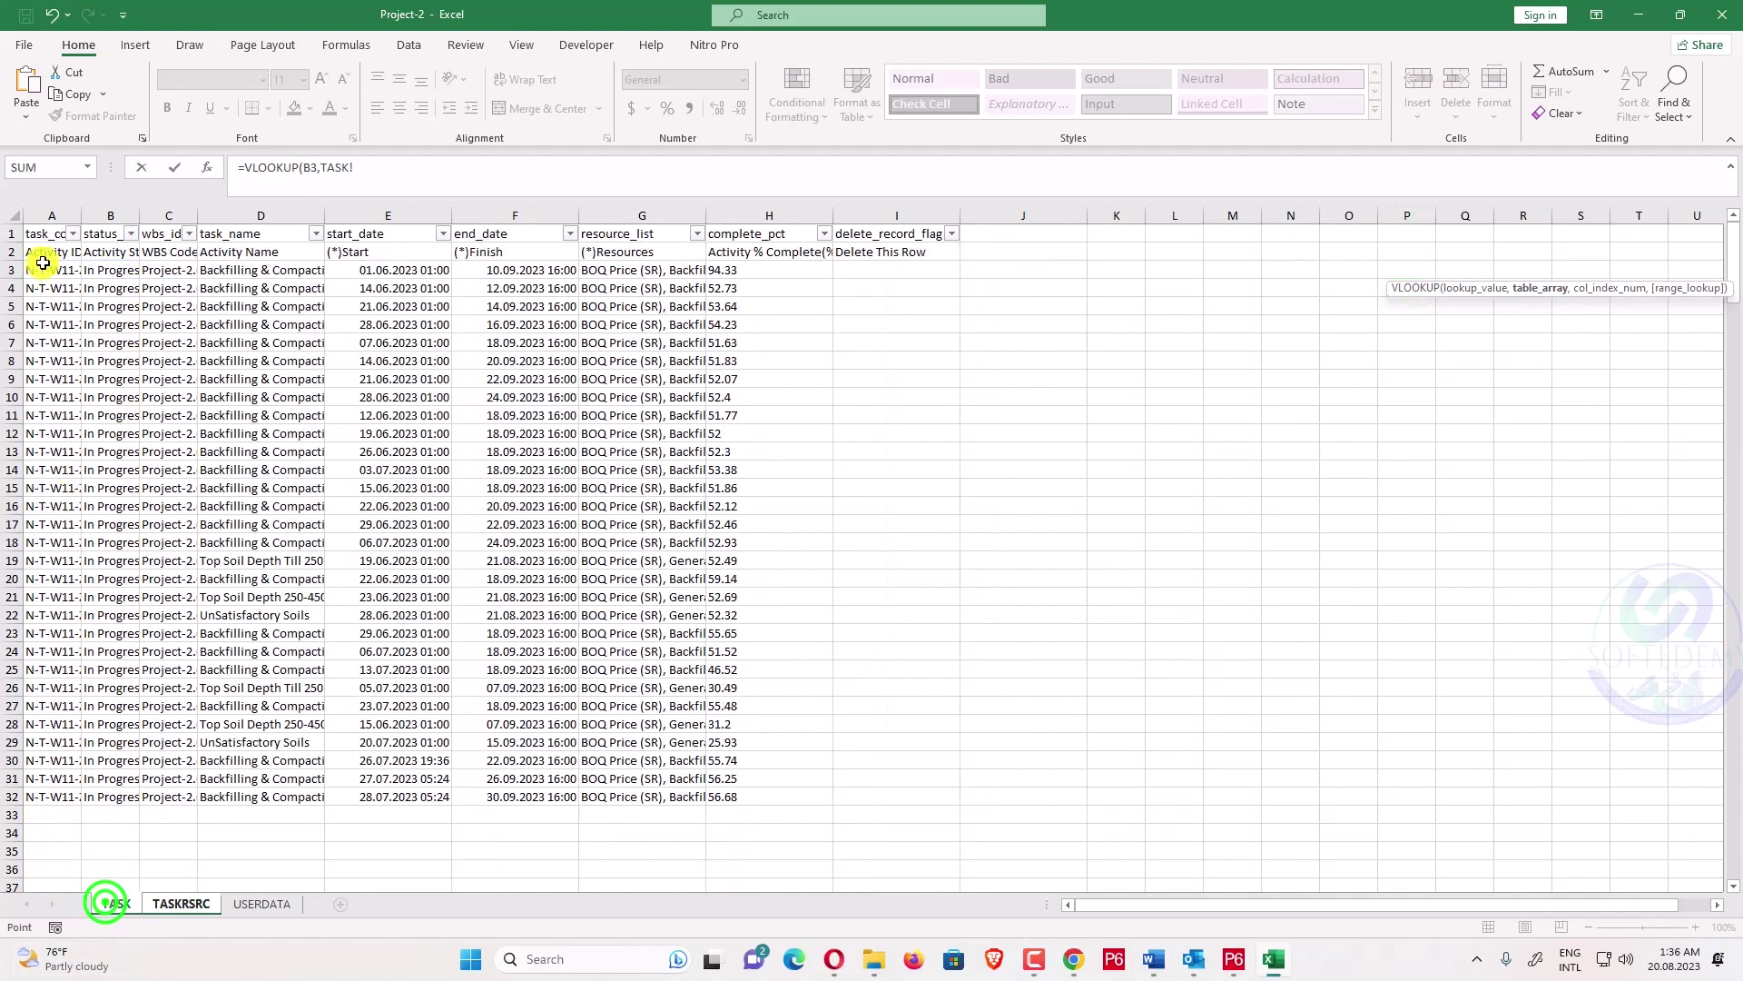
pyautogui.moveTo(51, 215); pyautogui.dragTo(762, 194)
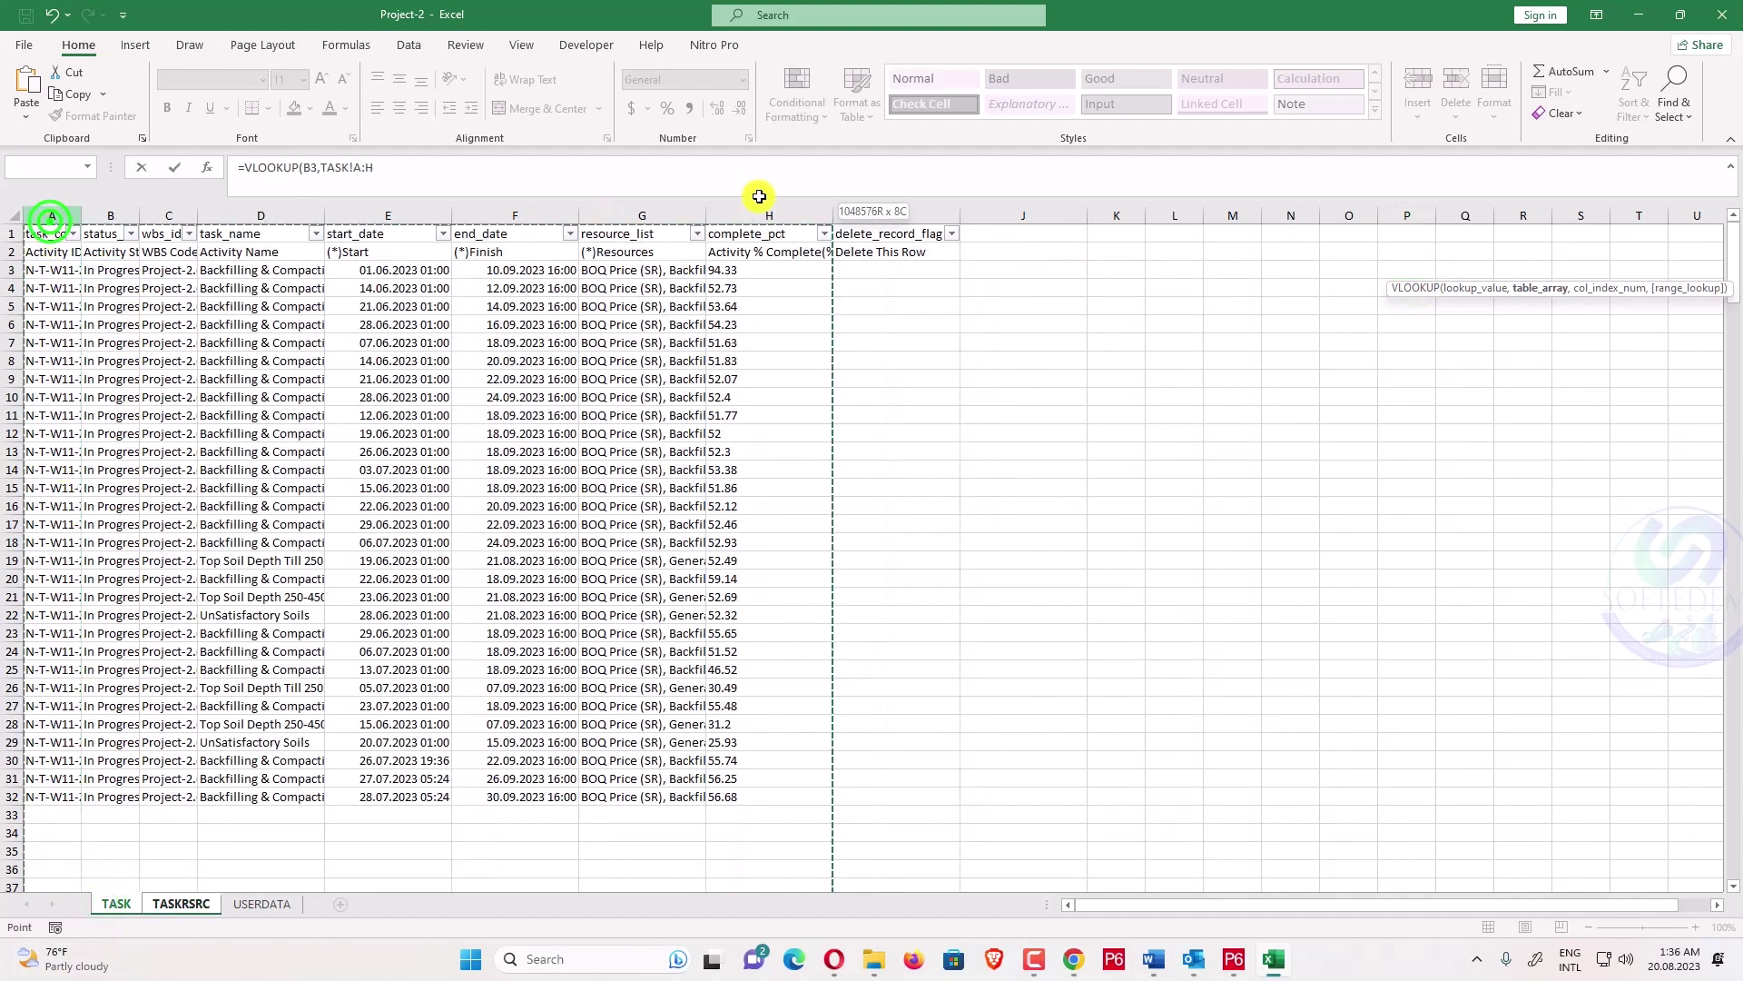
pyautogui.click(452, 175)
pyautogui.write(',8,f')
pyautogui.press('BackSpace')
pyautogui.press('BackSpace')
pyautogui.write('alse')
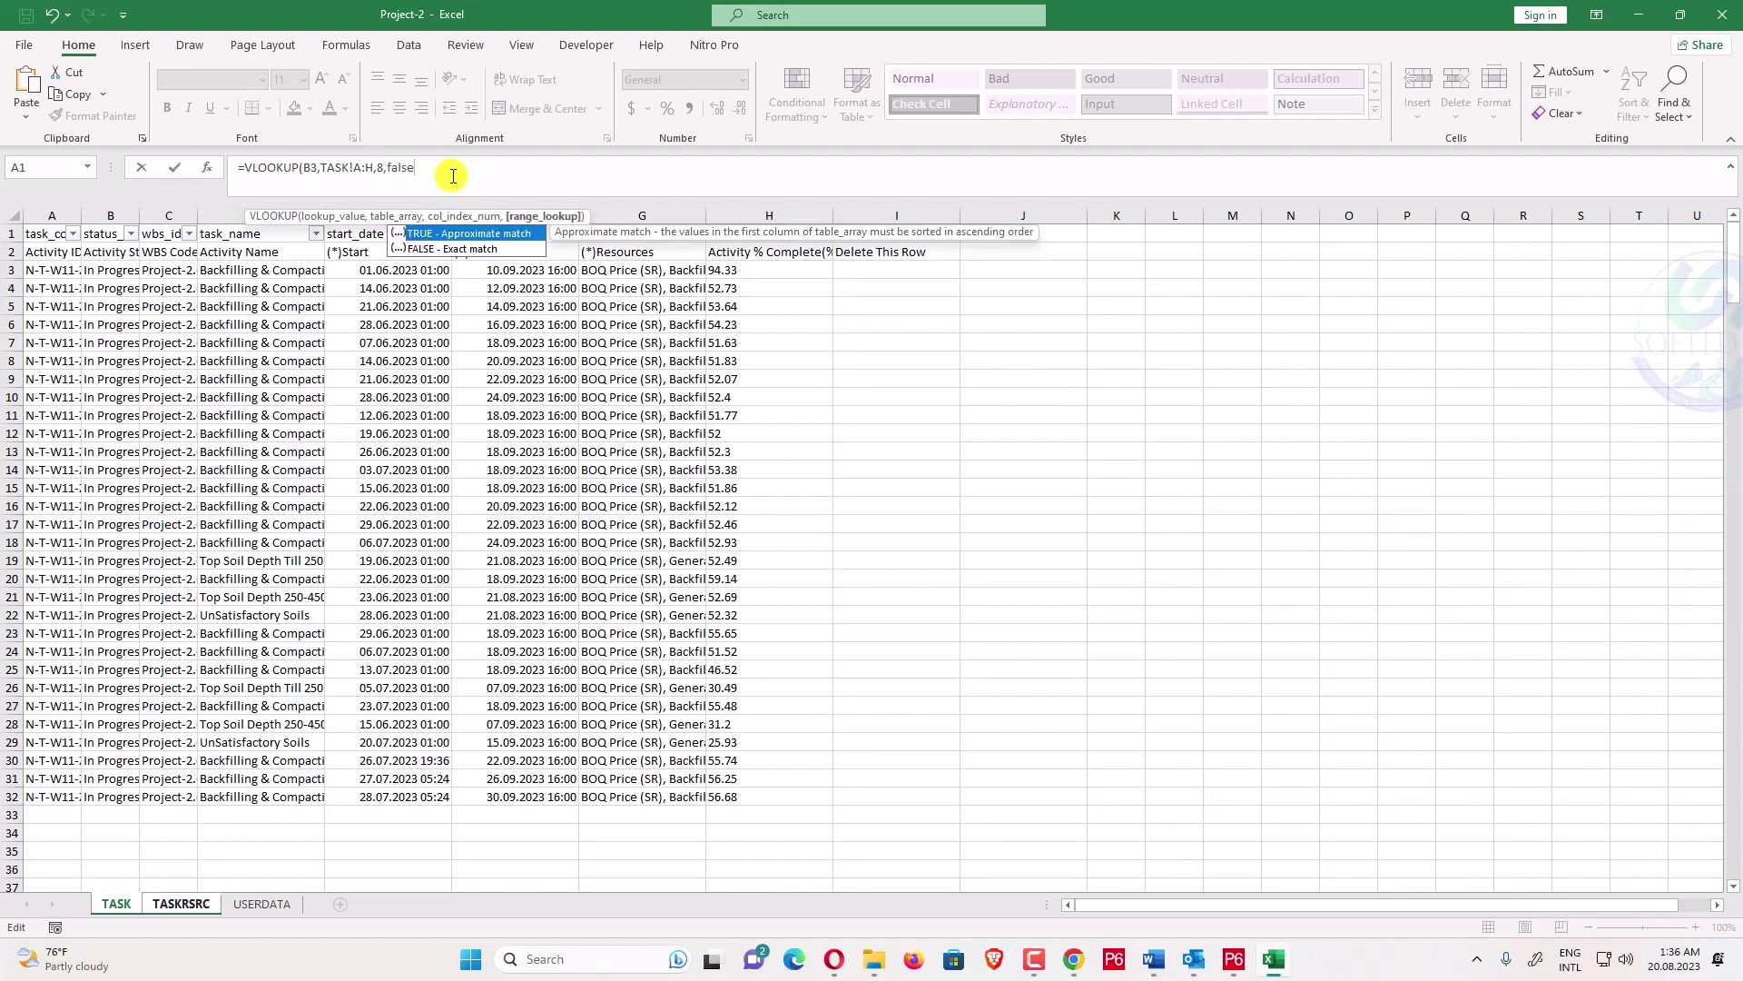
pyautogui.write(')')
pyautogui.press('Return')
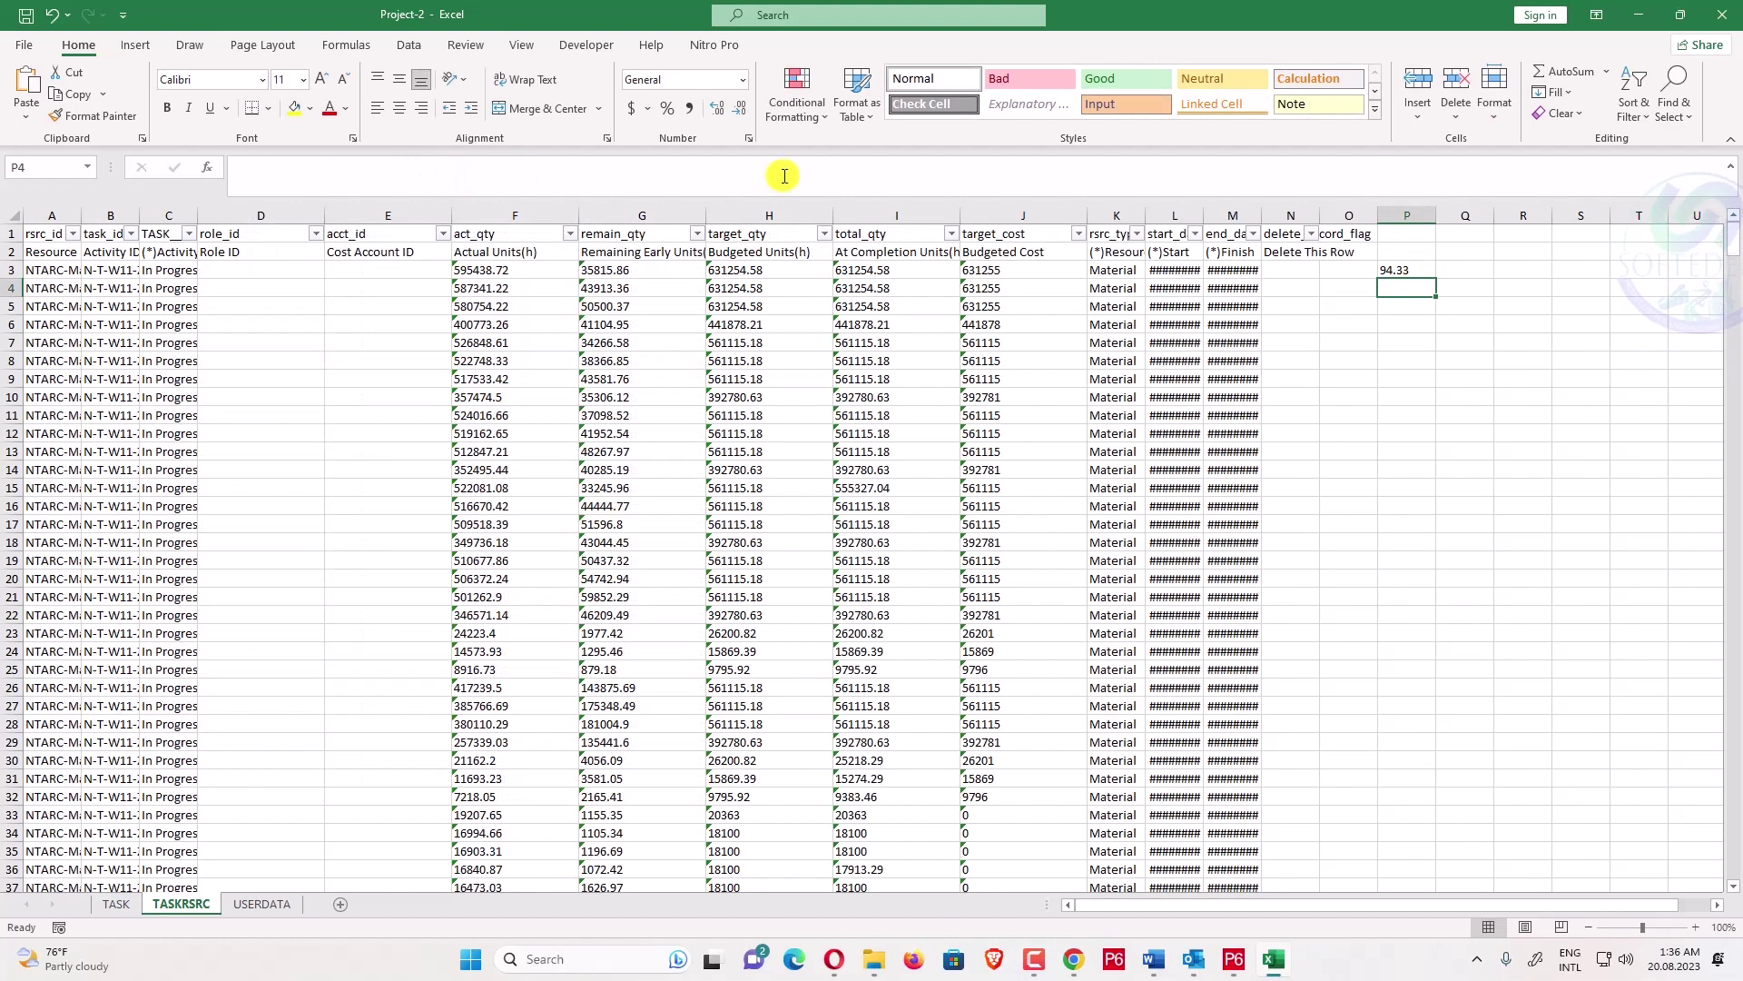
# - Divide the VLOOKUP formula in P3 by 100 and fill it down column P to row 228
pyautogui.click(1406, 255)
pyautogui.click(1407, 270)
pyautogui.click(443, 167)
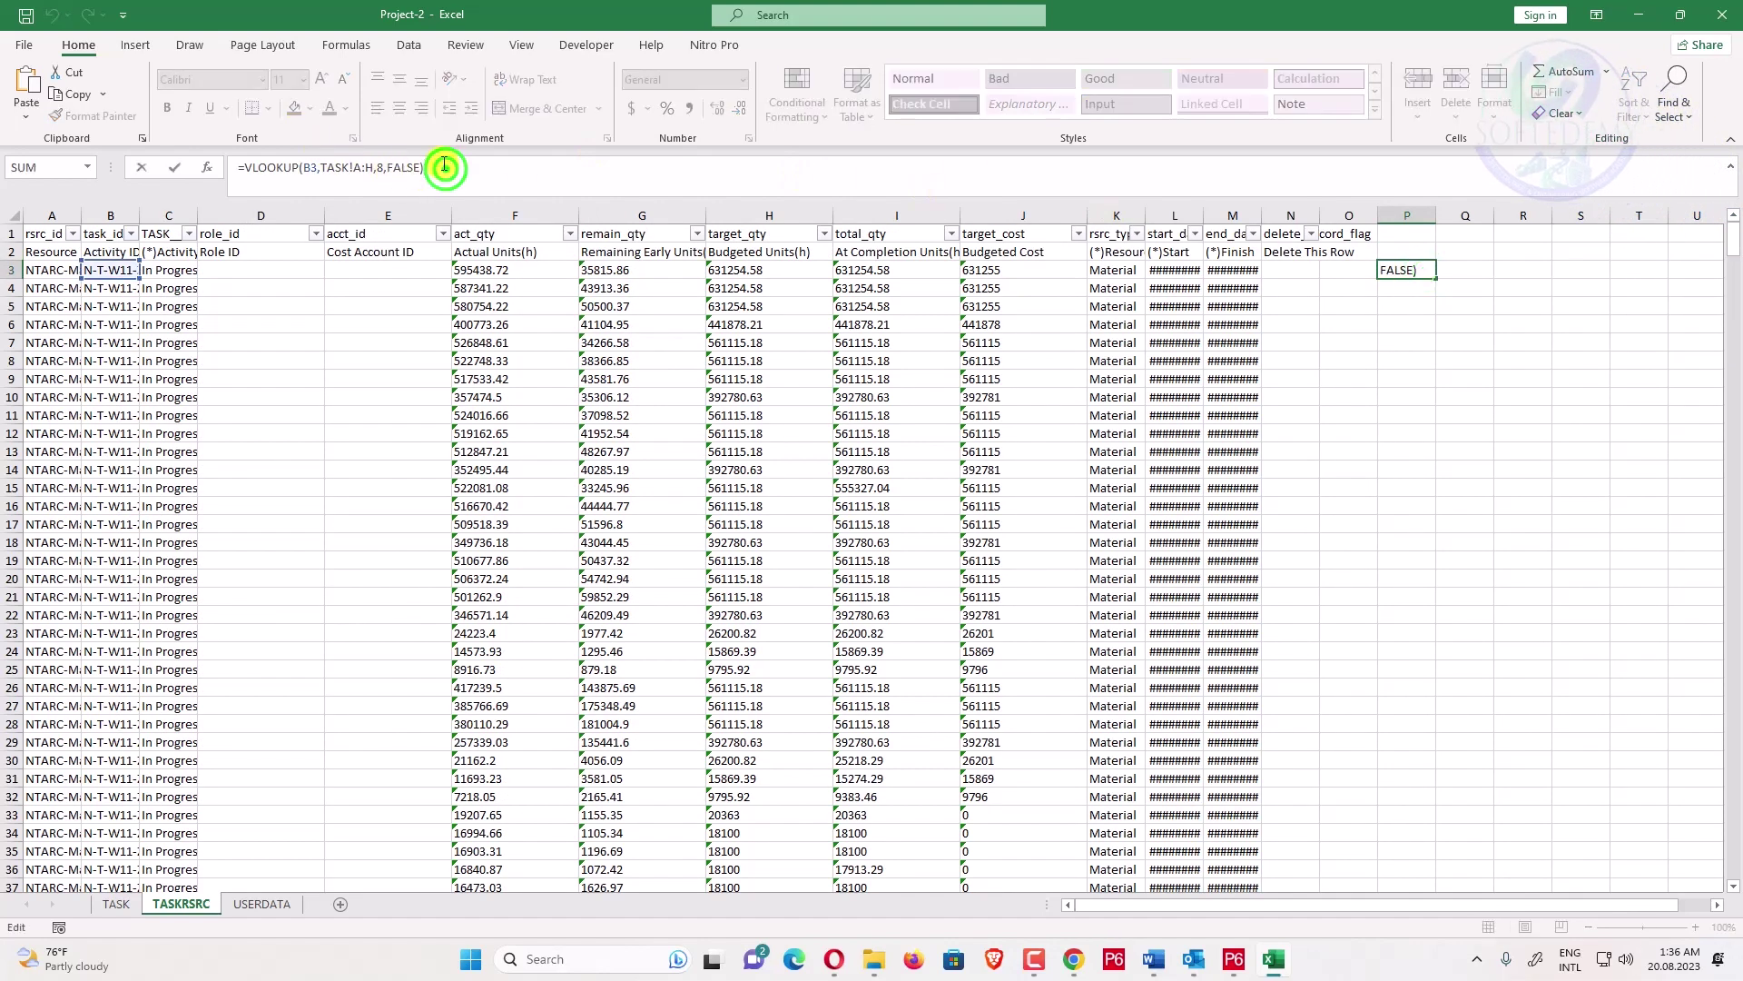
pyautogui.press('Return')
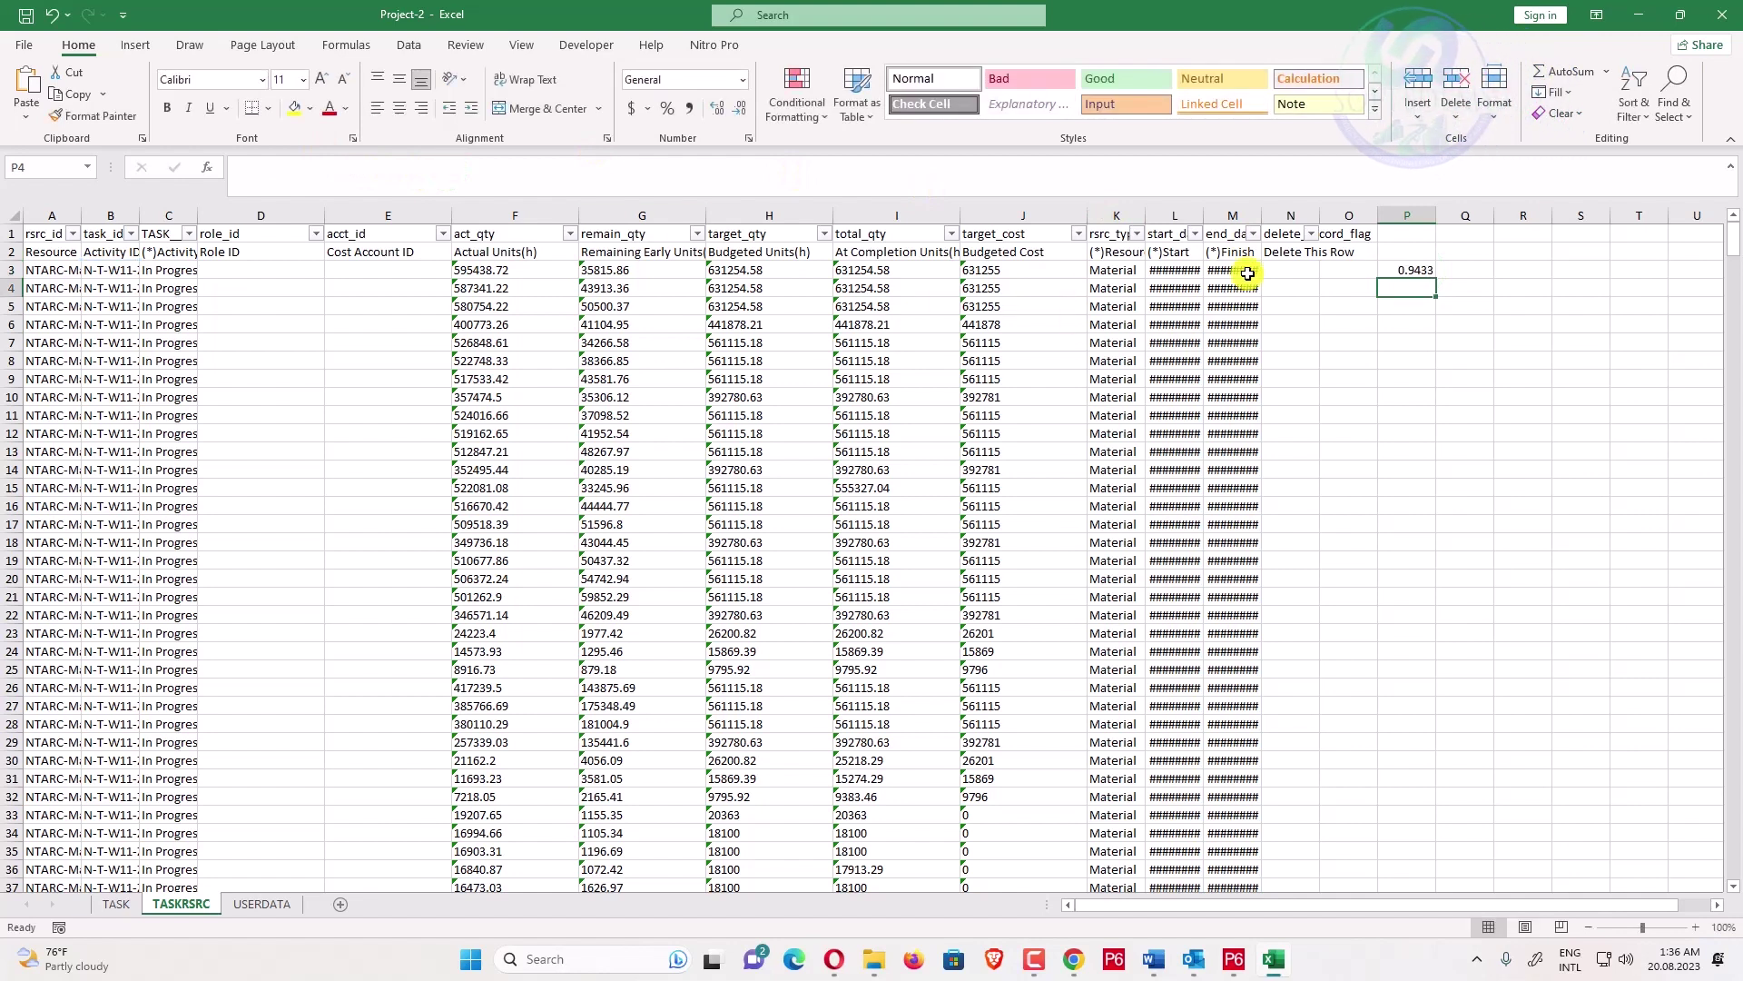
pyautogui.click(1407, 270)
pyautogui.moveTo(1438, 282); pyautogui.dragTo(1396, 814)
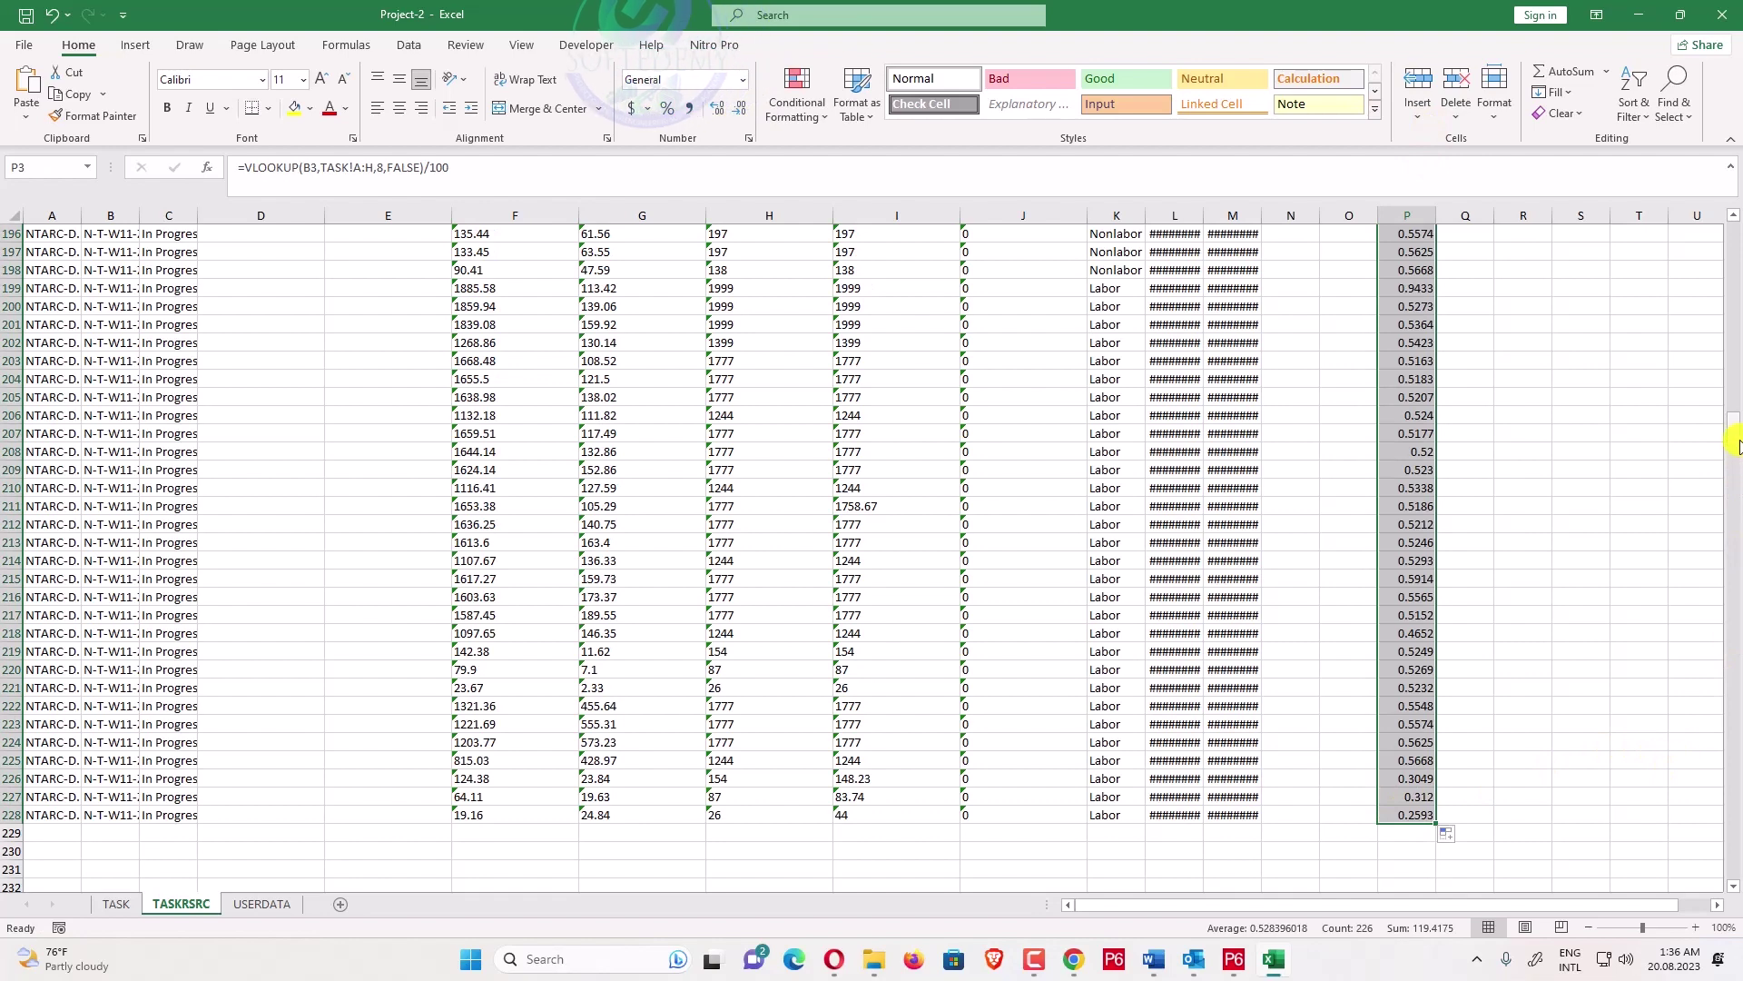
pyautogui.scroll(20, 1739, 445)
pyautogui.click(1467, 269)
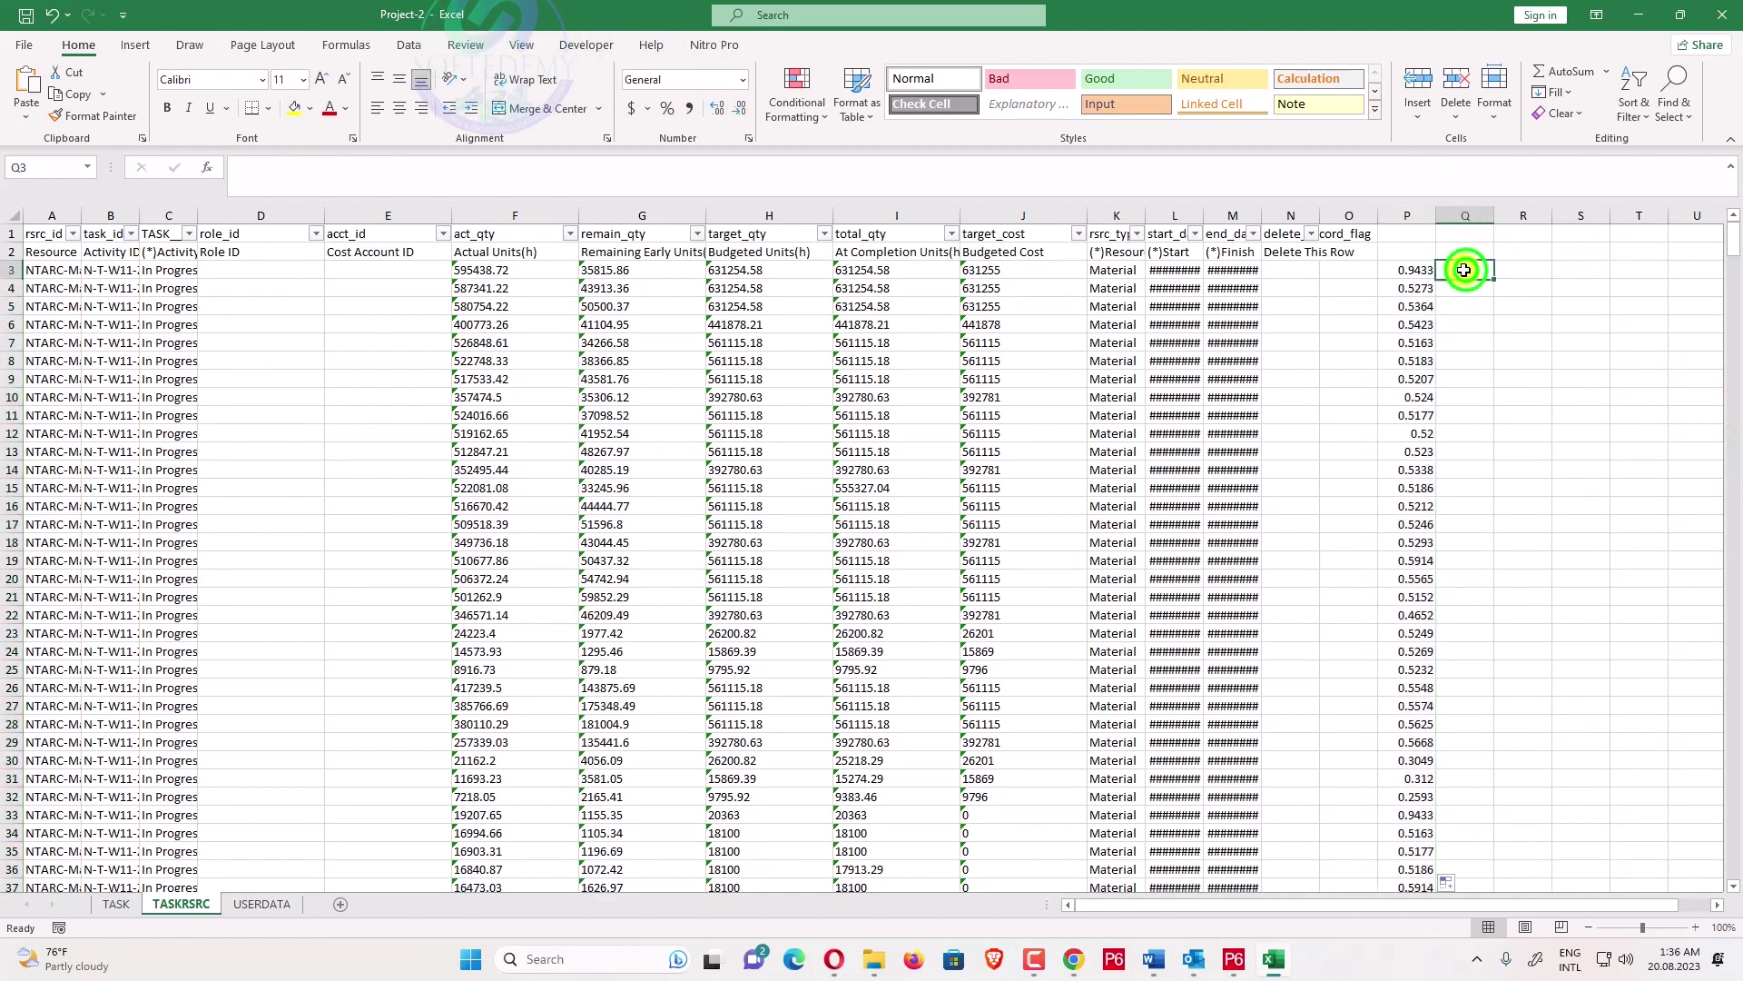
pyautogui.write('=')
pyautogui.click(1413, 269)
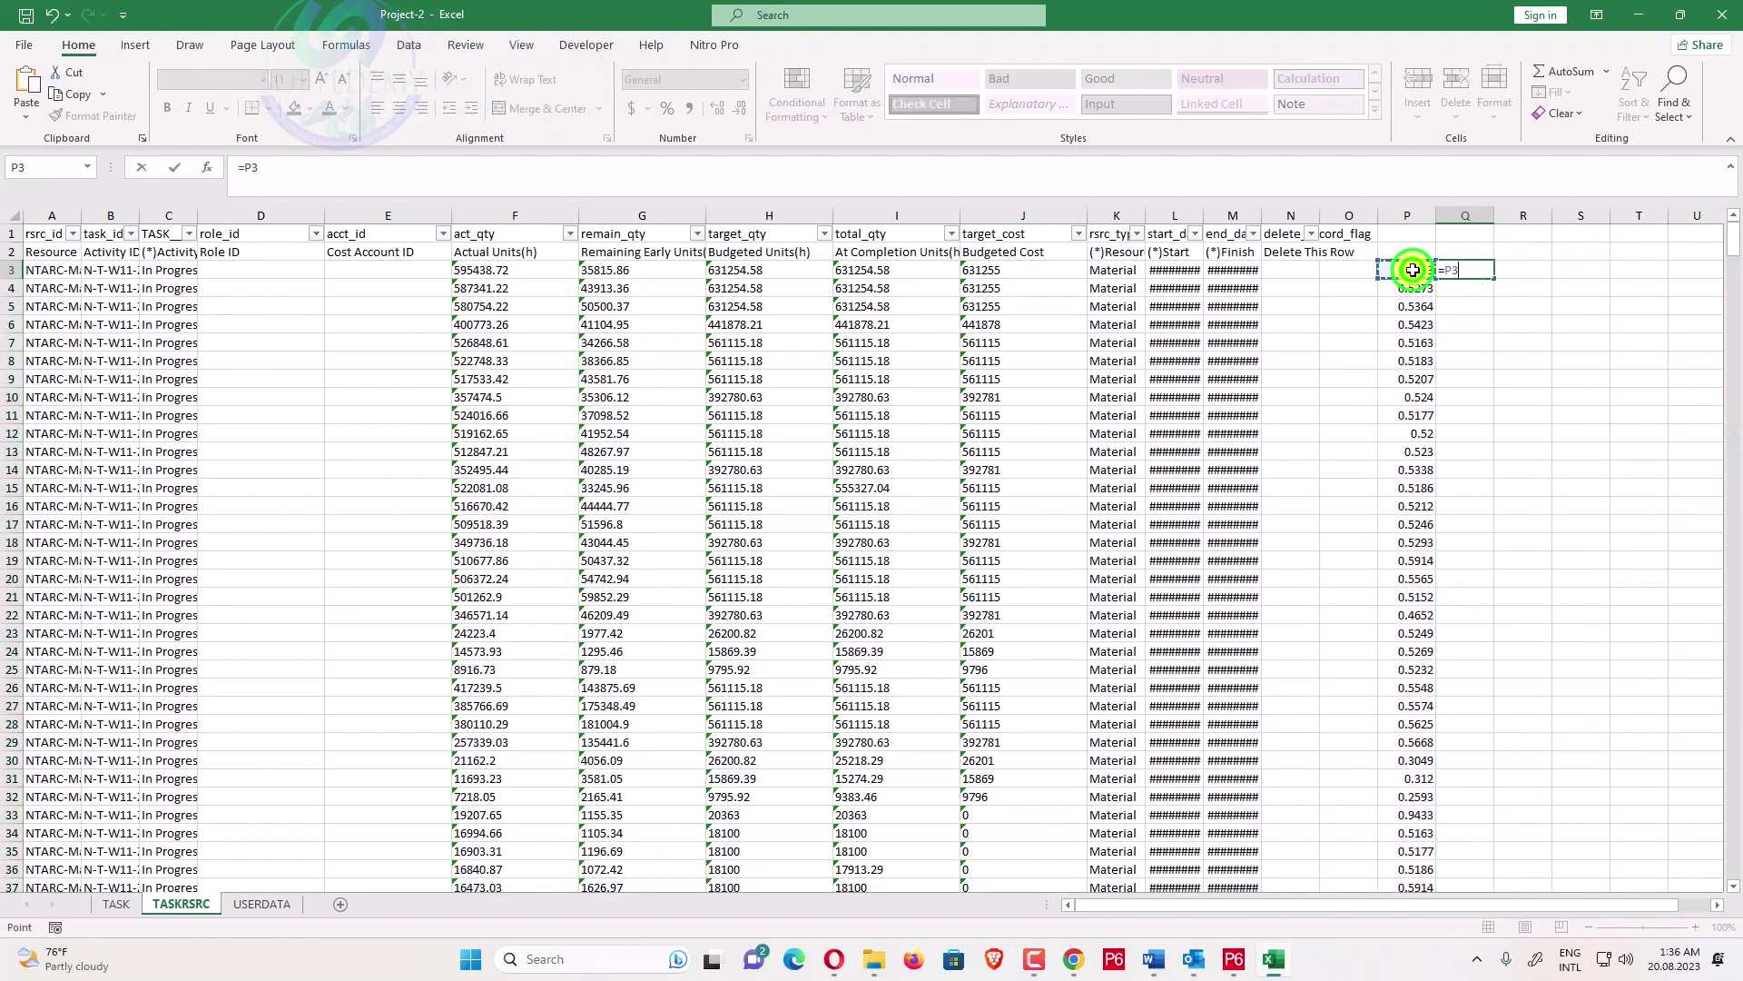
pyautogui.write('*')
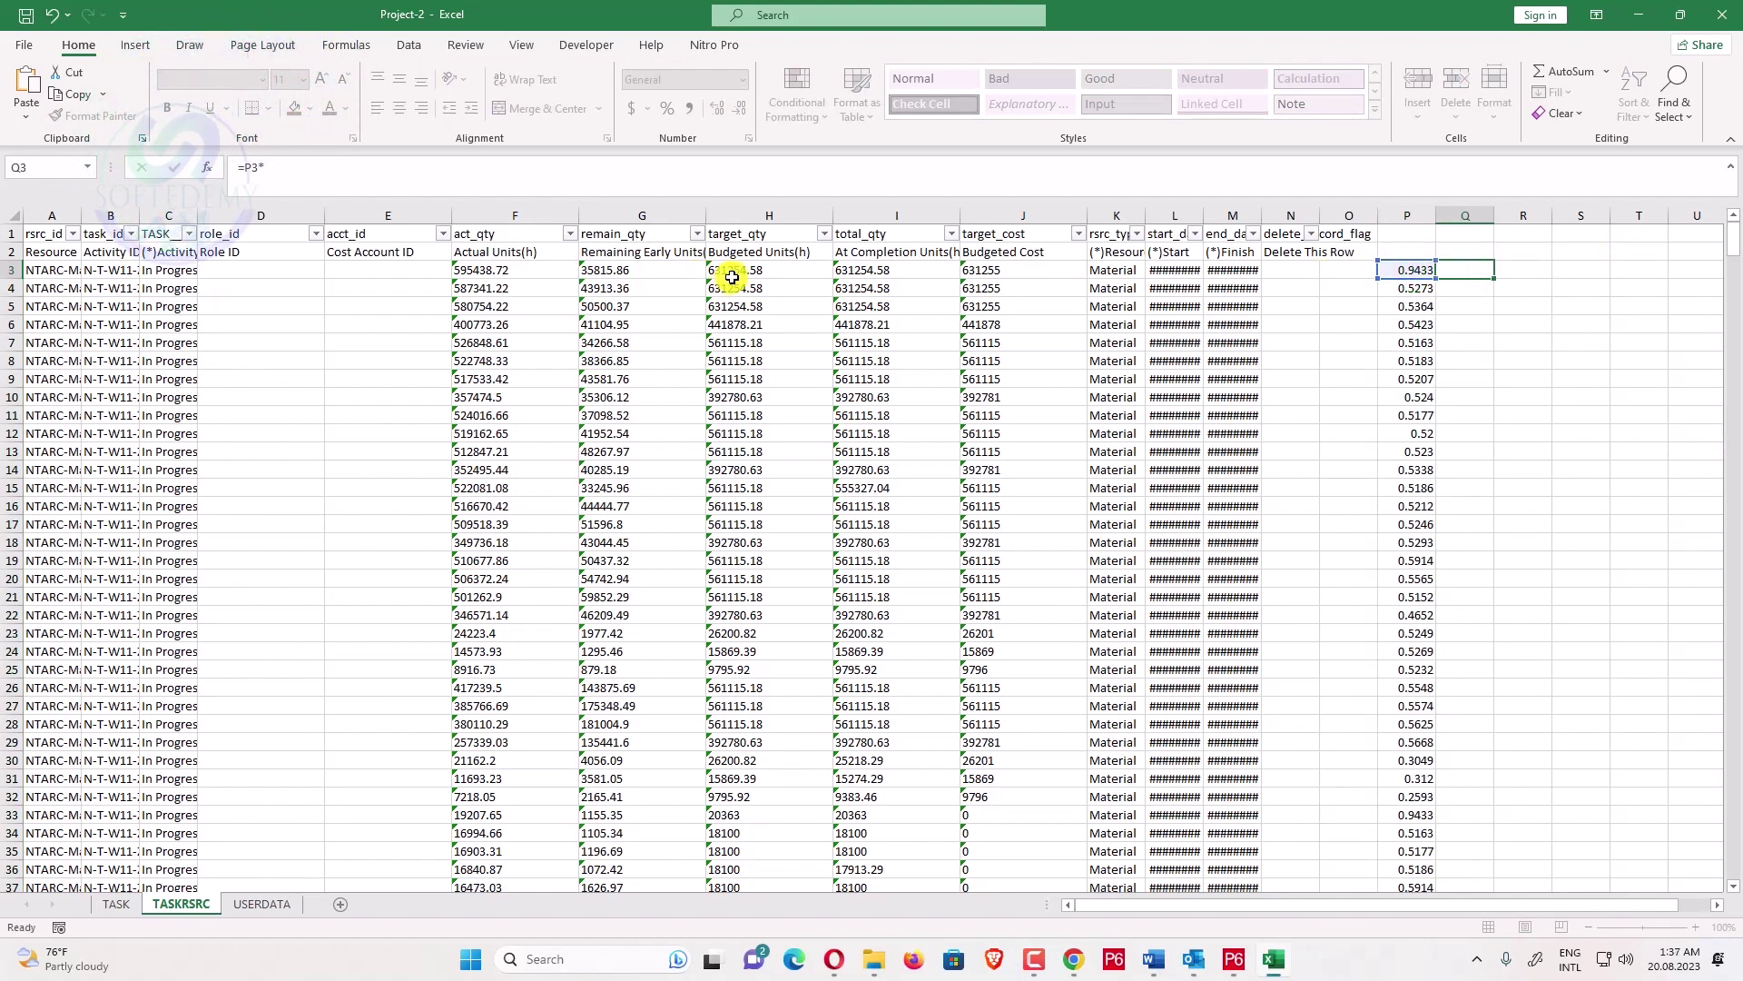
pyautogui.press('Escape')
# - Convert the target_qty values stored as text in column H, from H3 to H228, to numbers
pyautogui.click(737, 271)
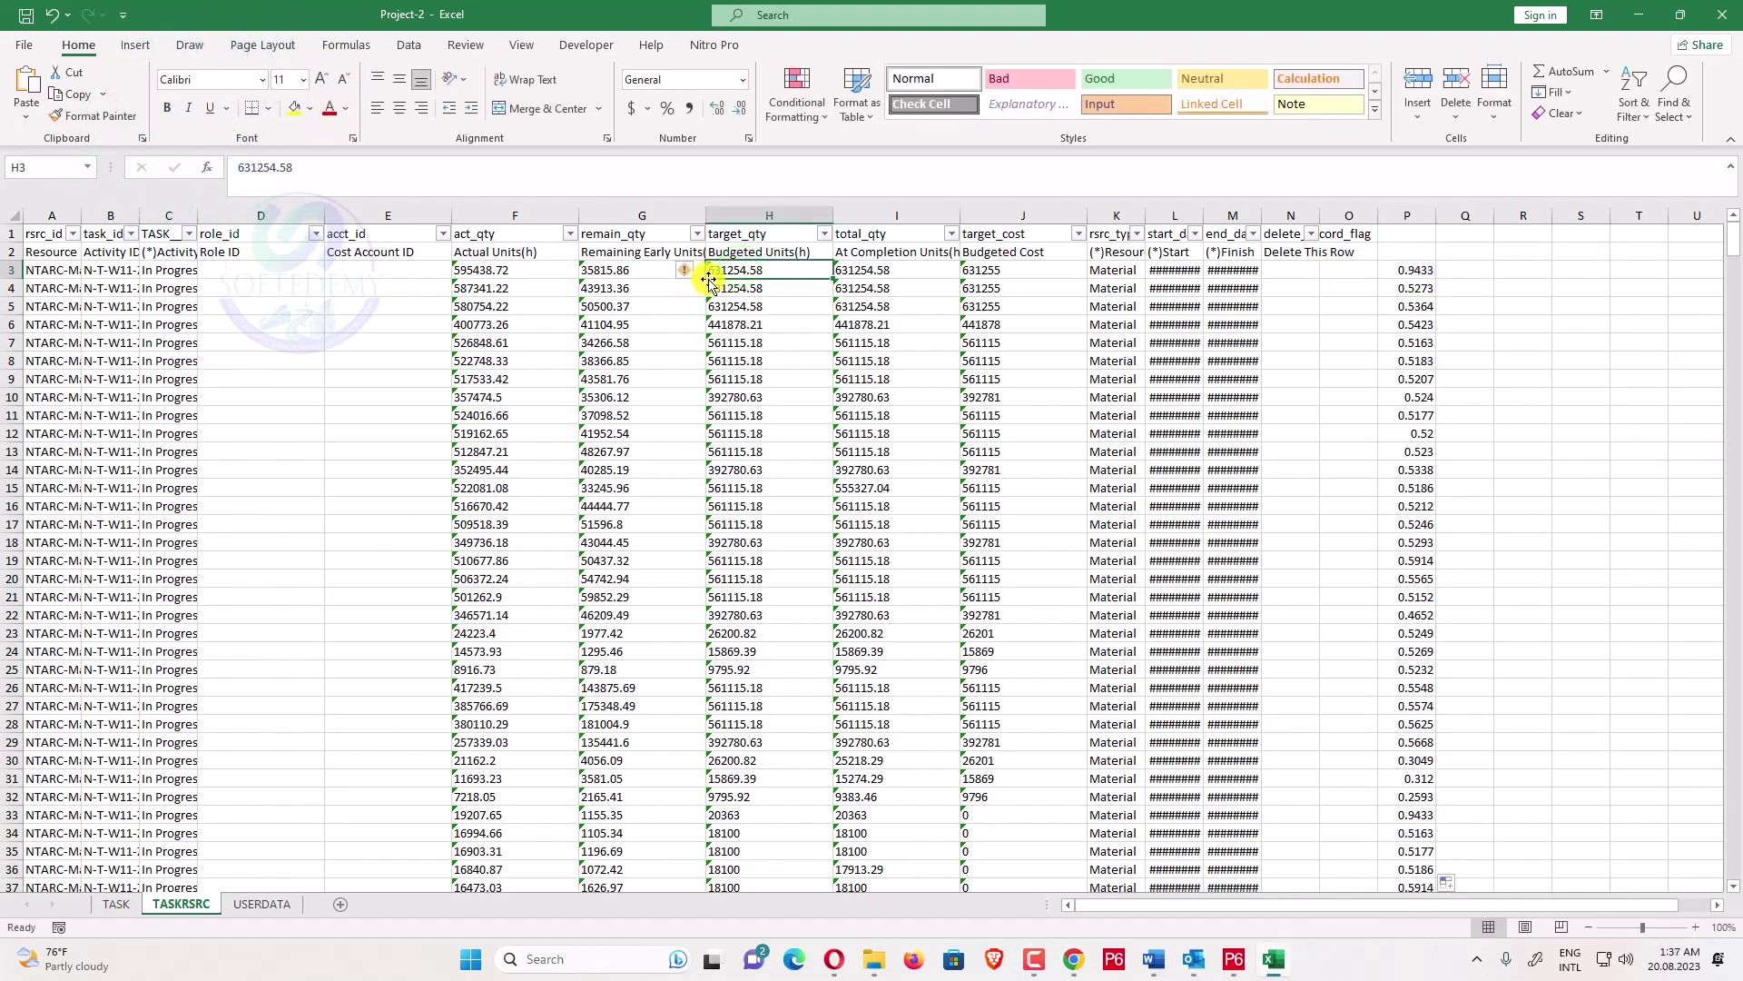
pyautogui.hotkey('ctrl', 'shift', 'Down')
pyautogui.click(684, 235)
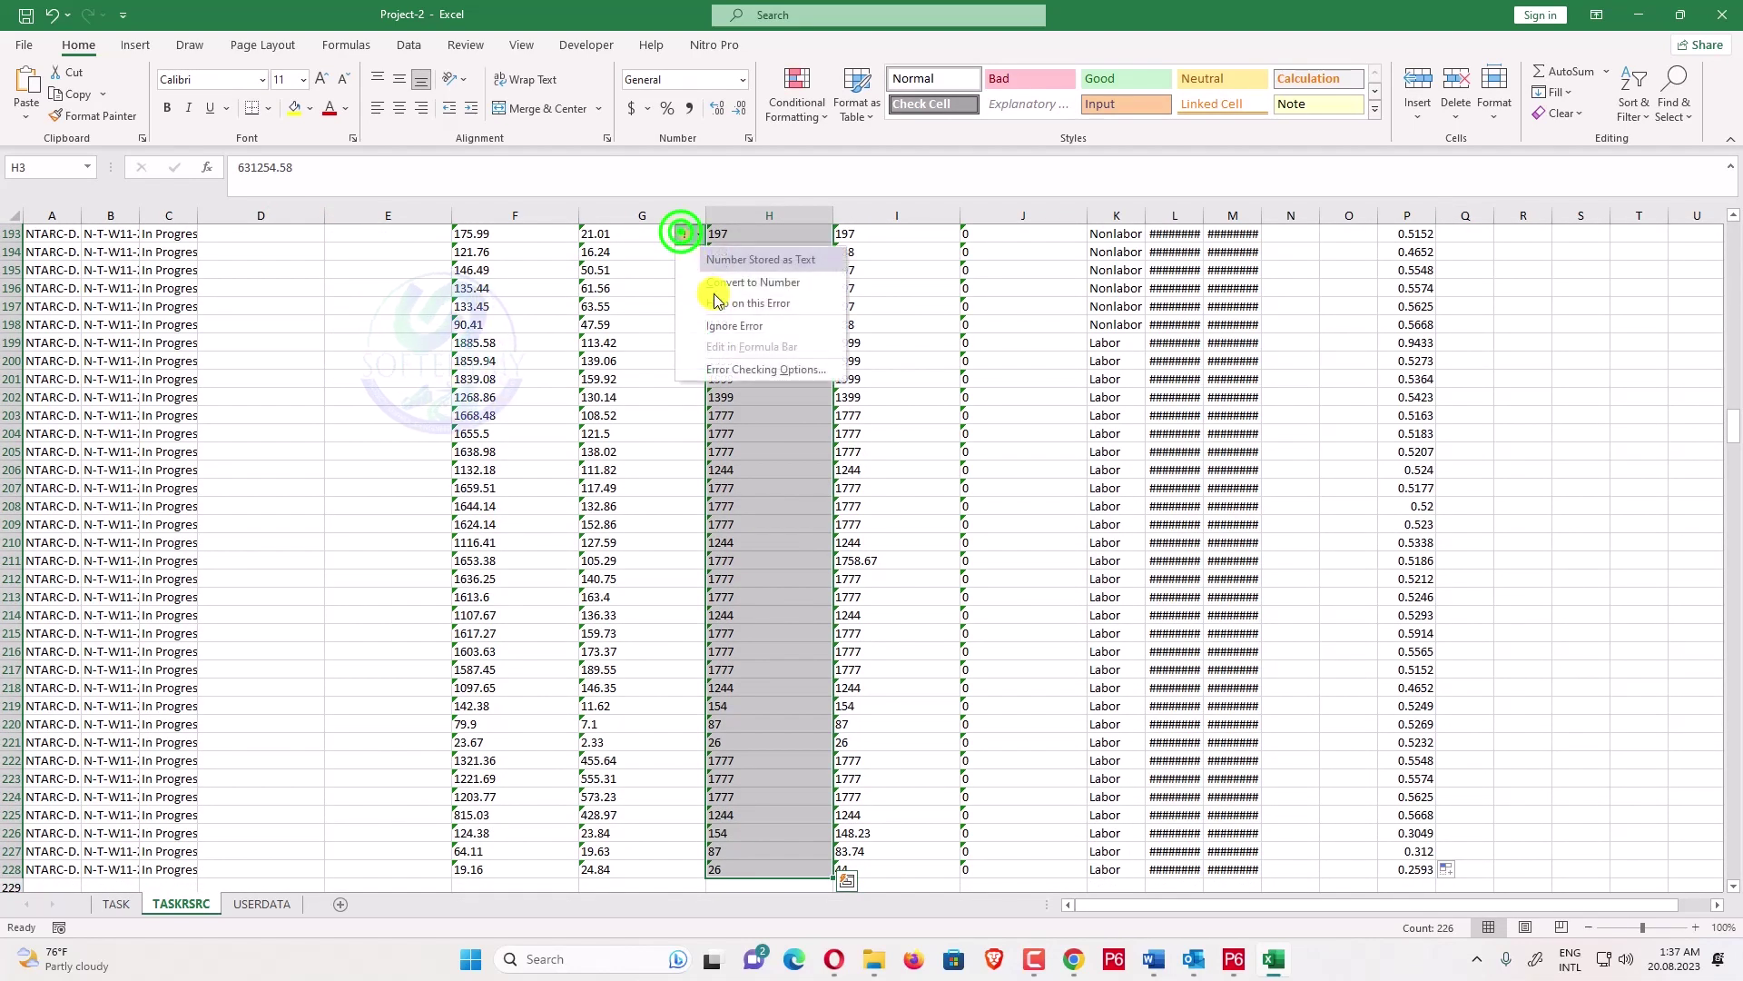
pyautogui.click(733, 288)
pyautogui.moveTo(1733, 415); pyautogui.dragTo(1734, 188)
# - Multiply the percent complete by the budgeted units in cell Q3 with the formula =P3*H3
pyautogui.click(1469, 268)
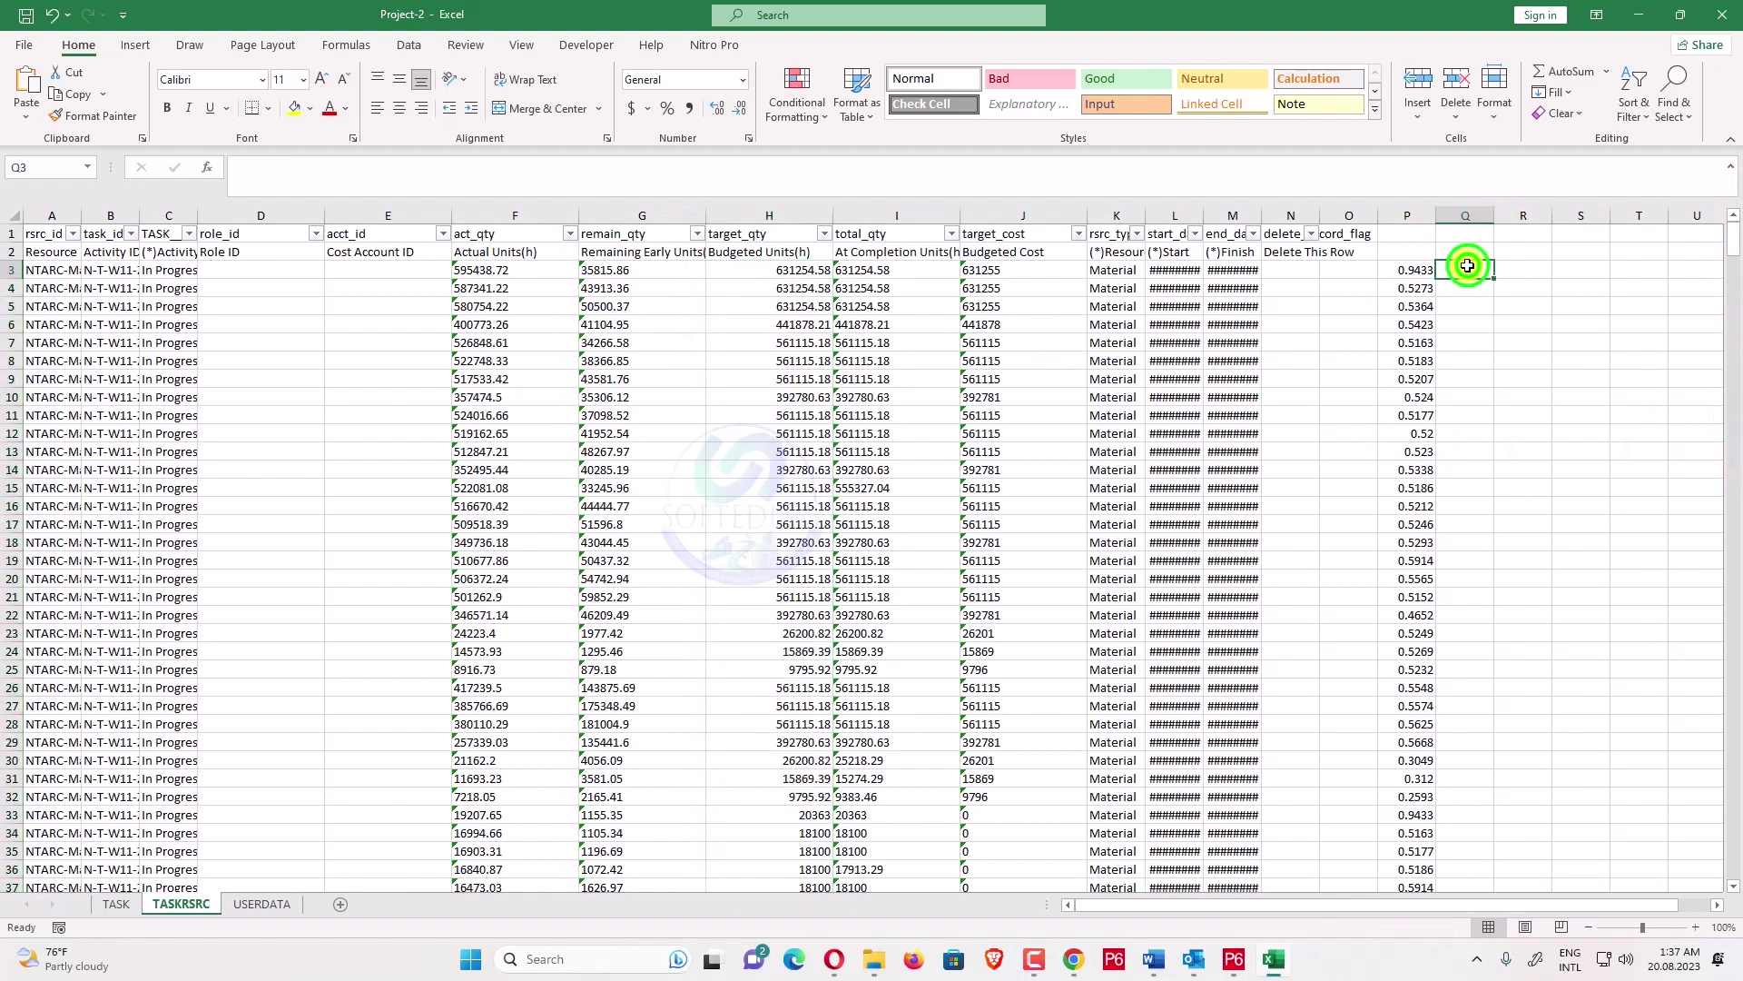
pyautogui.write('=')
pyautogui.click(1433, 270)
pyautogui.write('*')
pyautogui.click(799, 270)
pyautogui.press('Return')
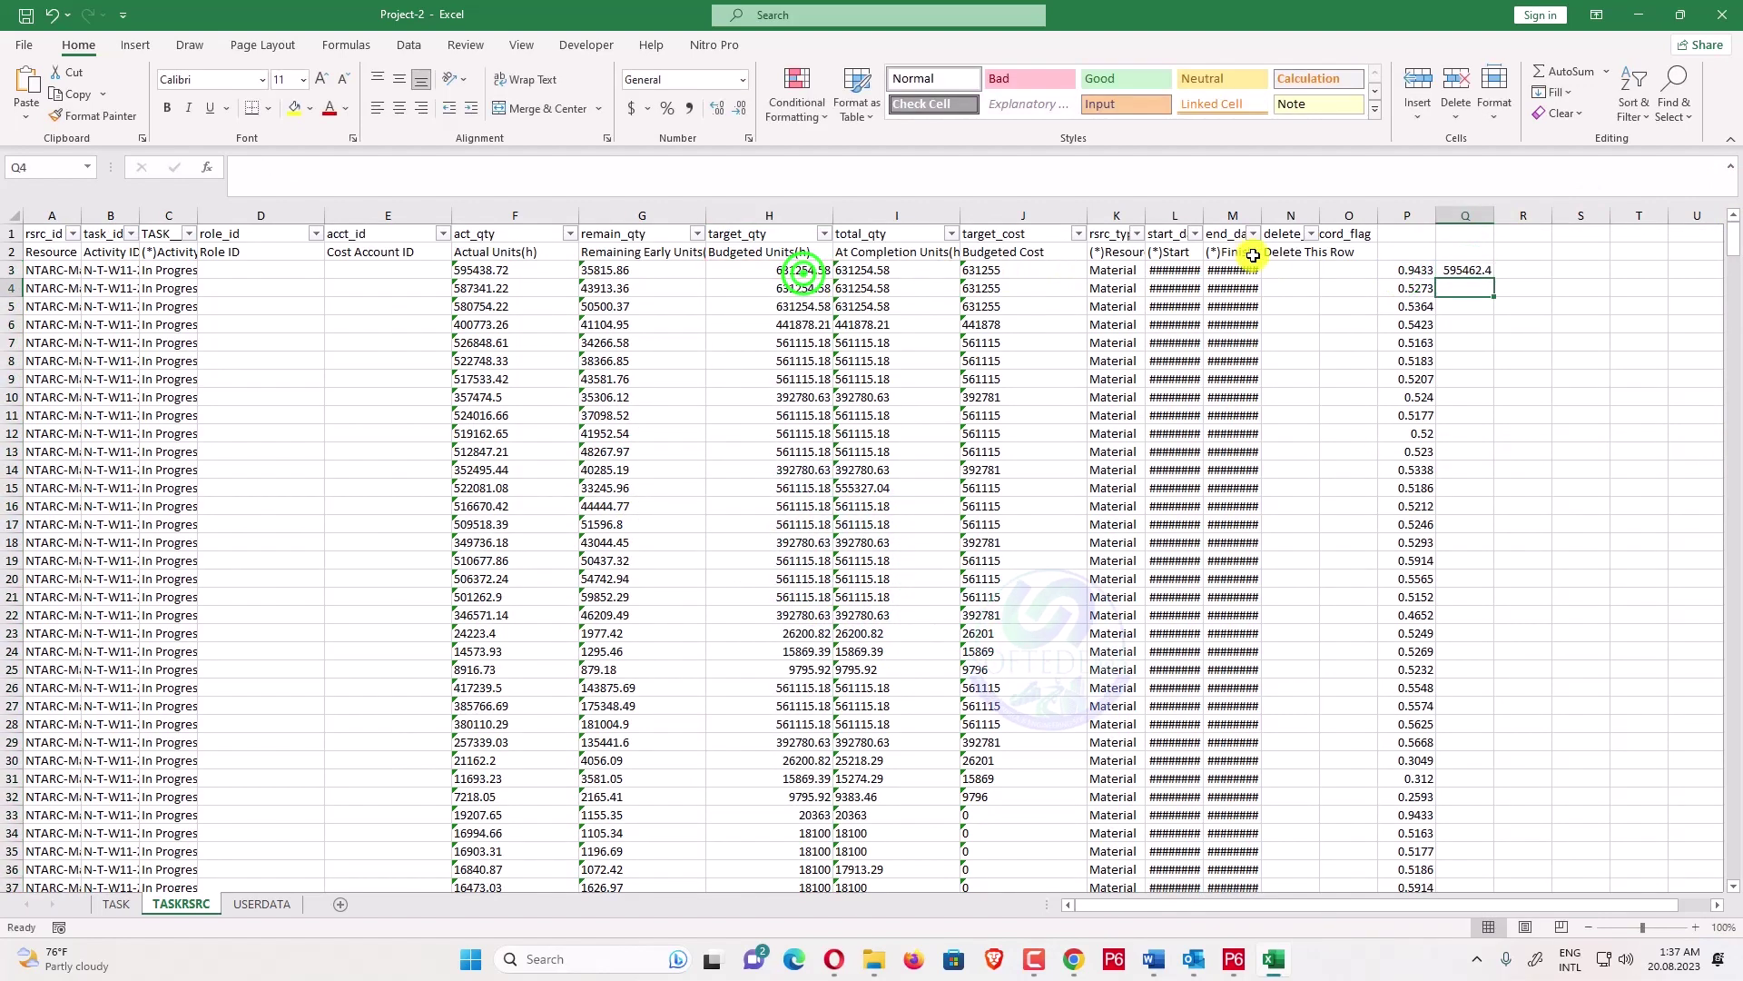
# - Fill the =P3*H3 formula down column Q and paste its results as values into the act_qty column from F3
pyautogui.click(1448, 269)
pyautogui.doubleClick(1495, 277)
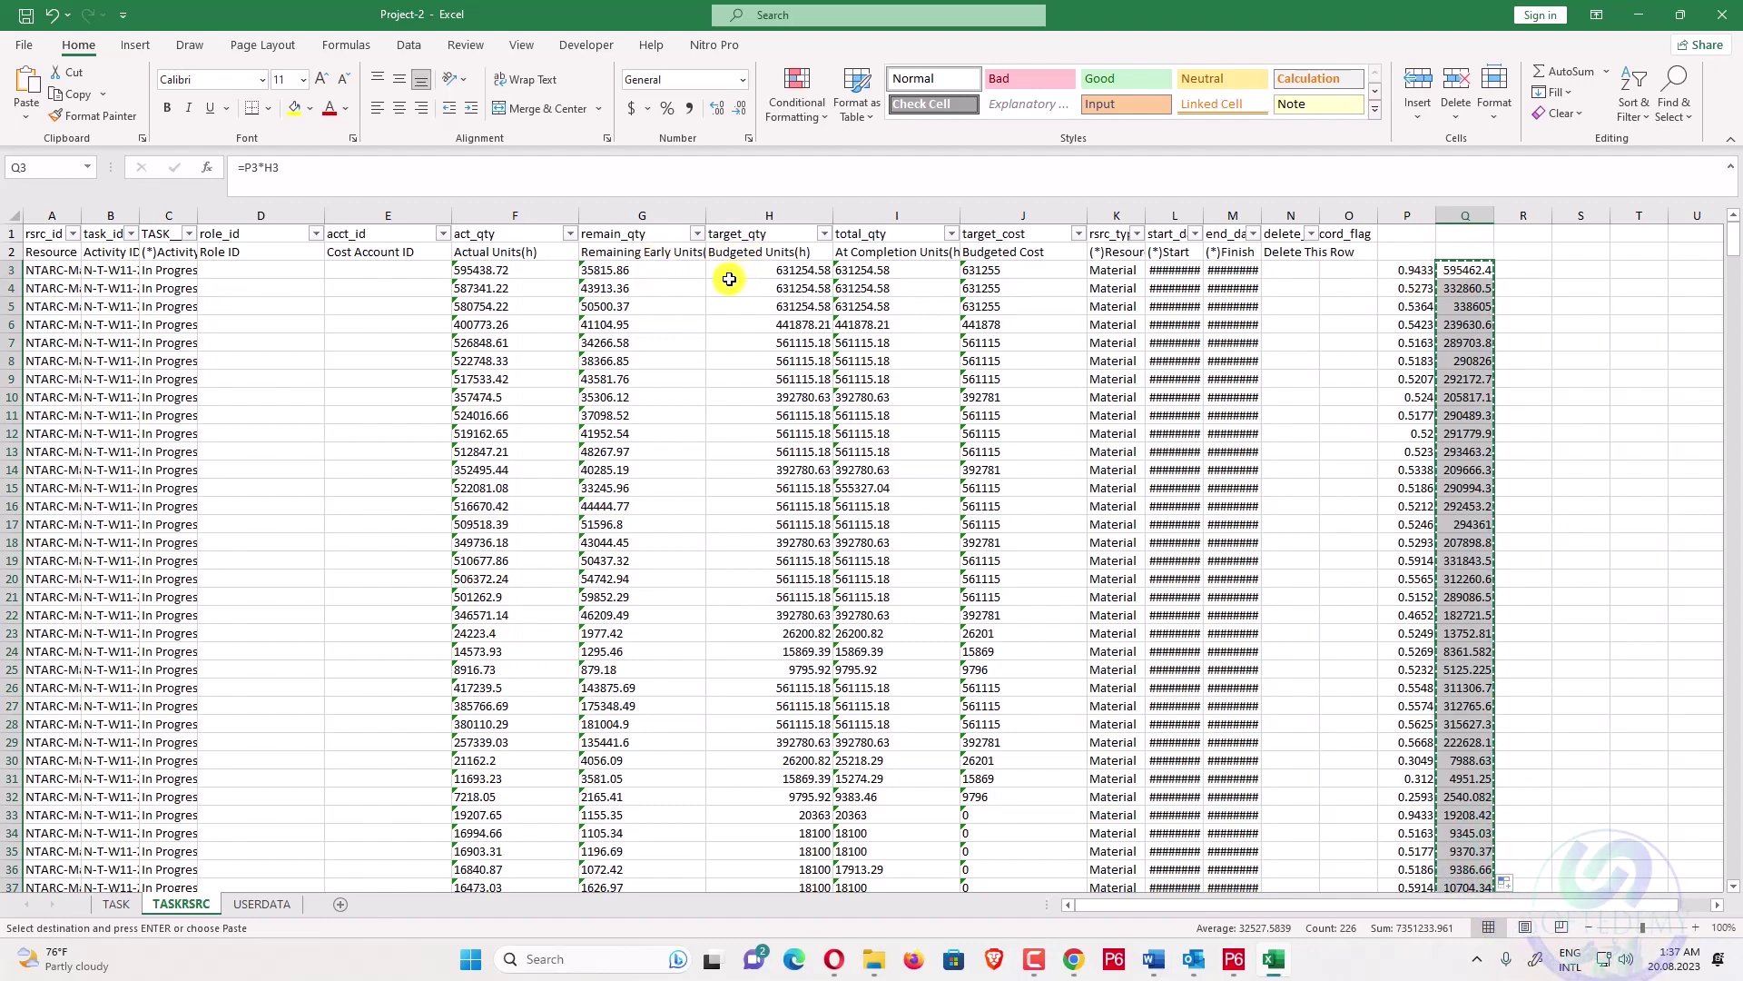
pyautogui.rightClick(508, 270)
pyautogui.click(579, 366)
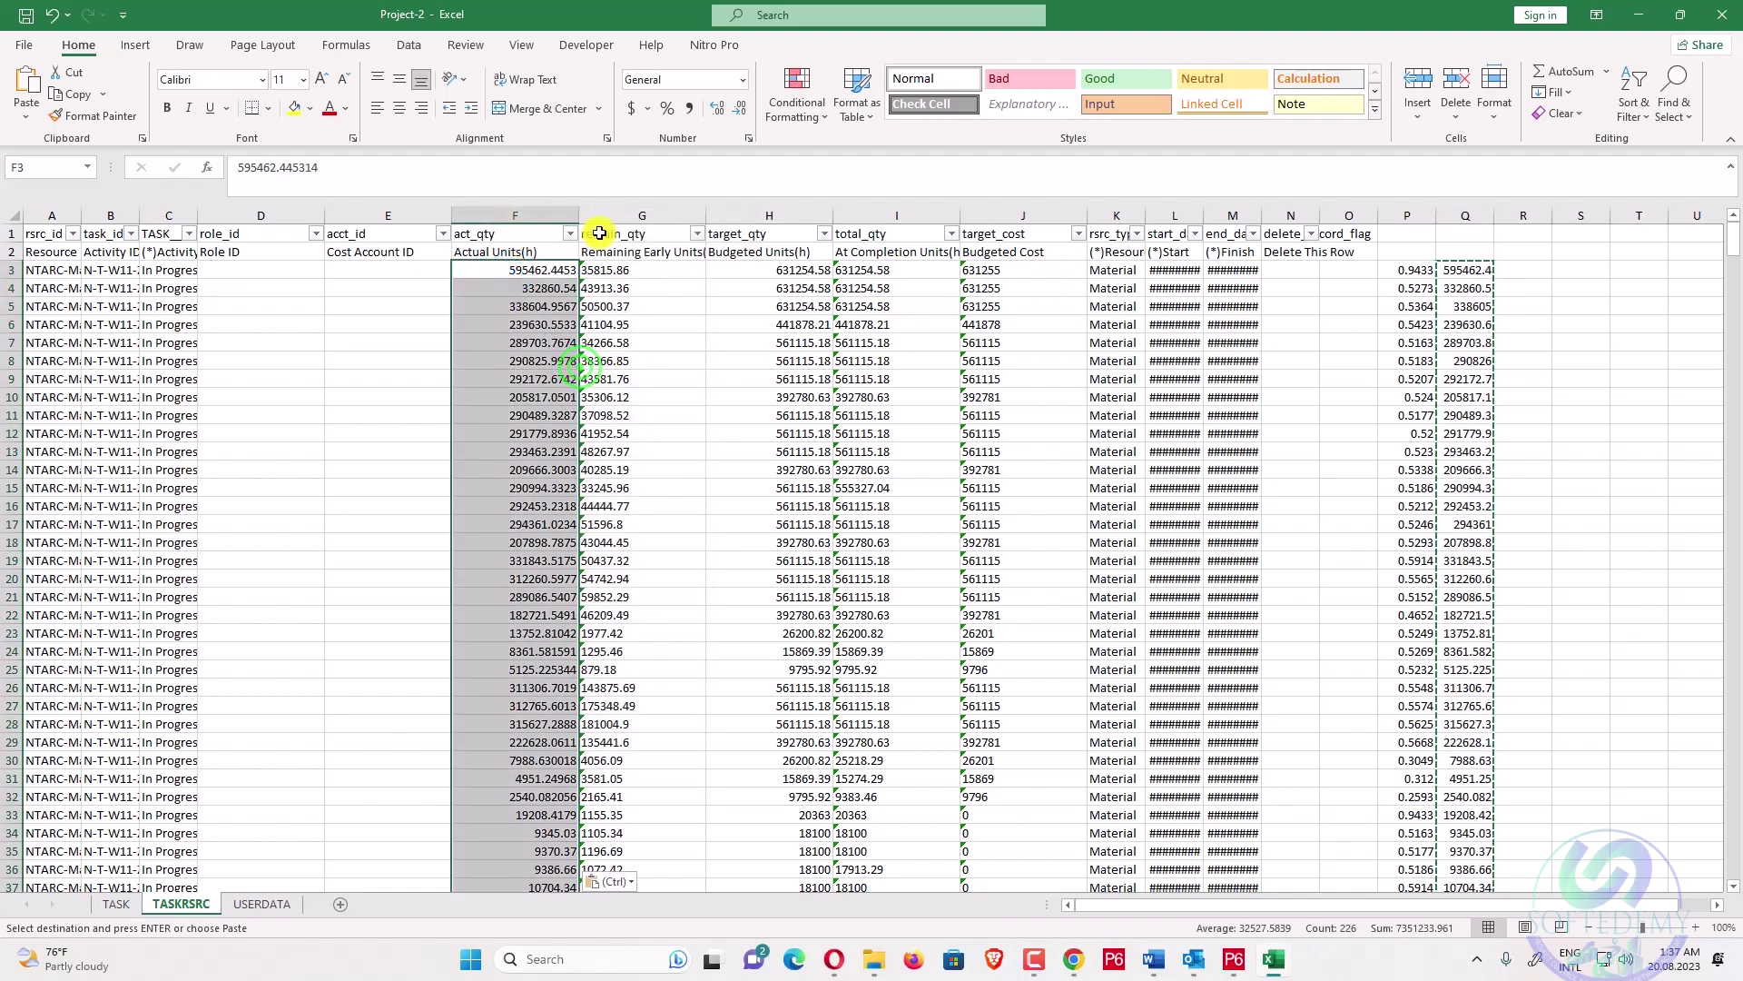
# - Calculate remaining units with =H3-Q3 in R3, filled down column R, and paste the results as values into remain_qty from G3
pyautogui.click(1526, 264)
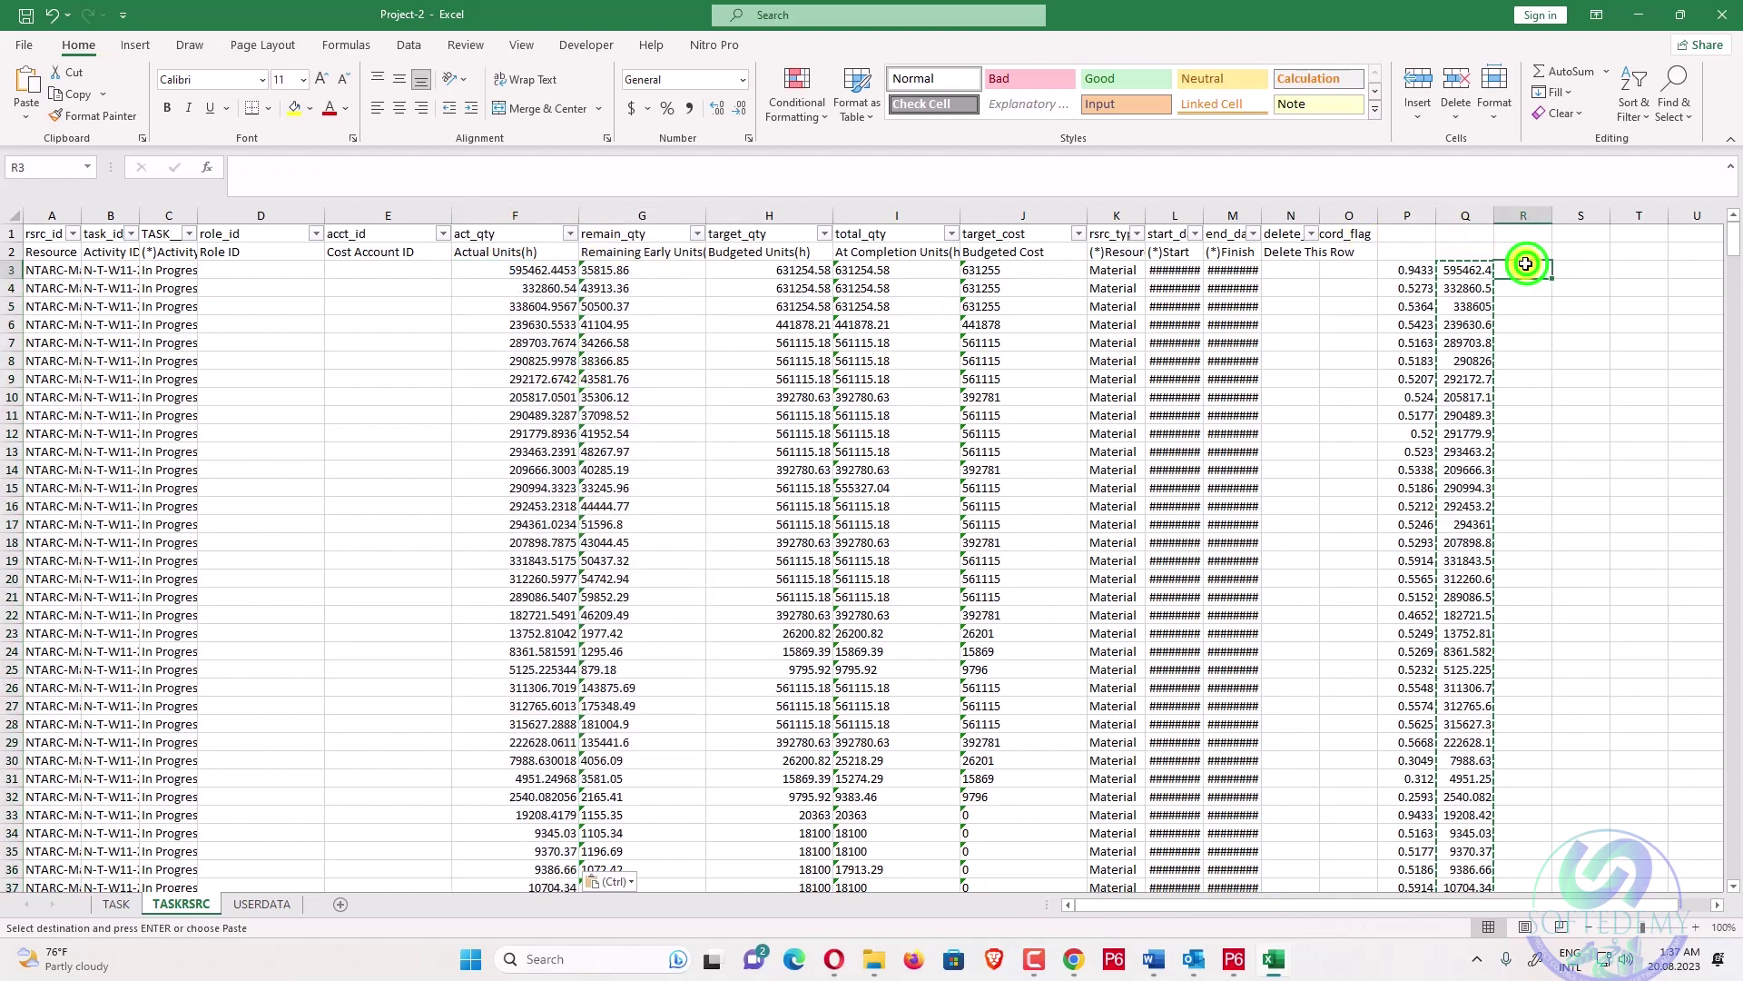
pyautogui.write('=')
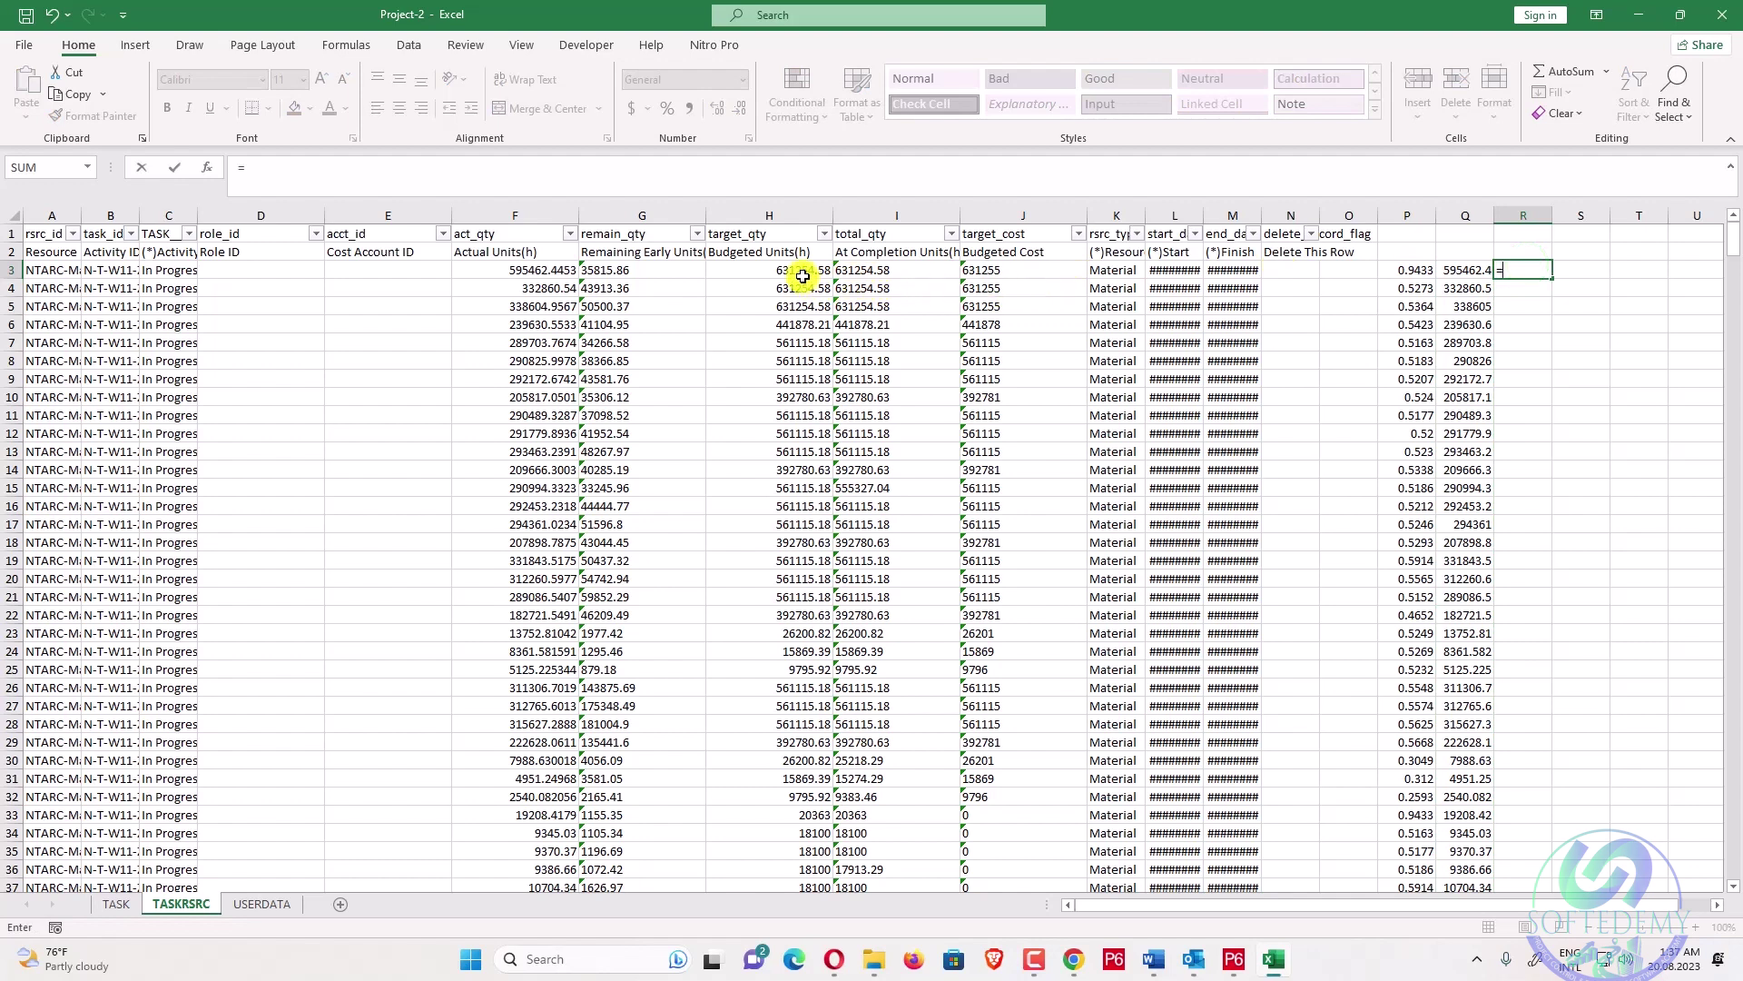
pyautogui.click(1456, 265)
pyautogui.press('Return')
pyautogui.doubleClick(1555, 279)
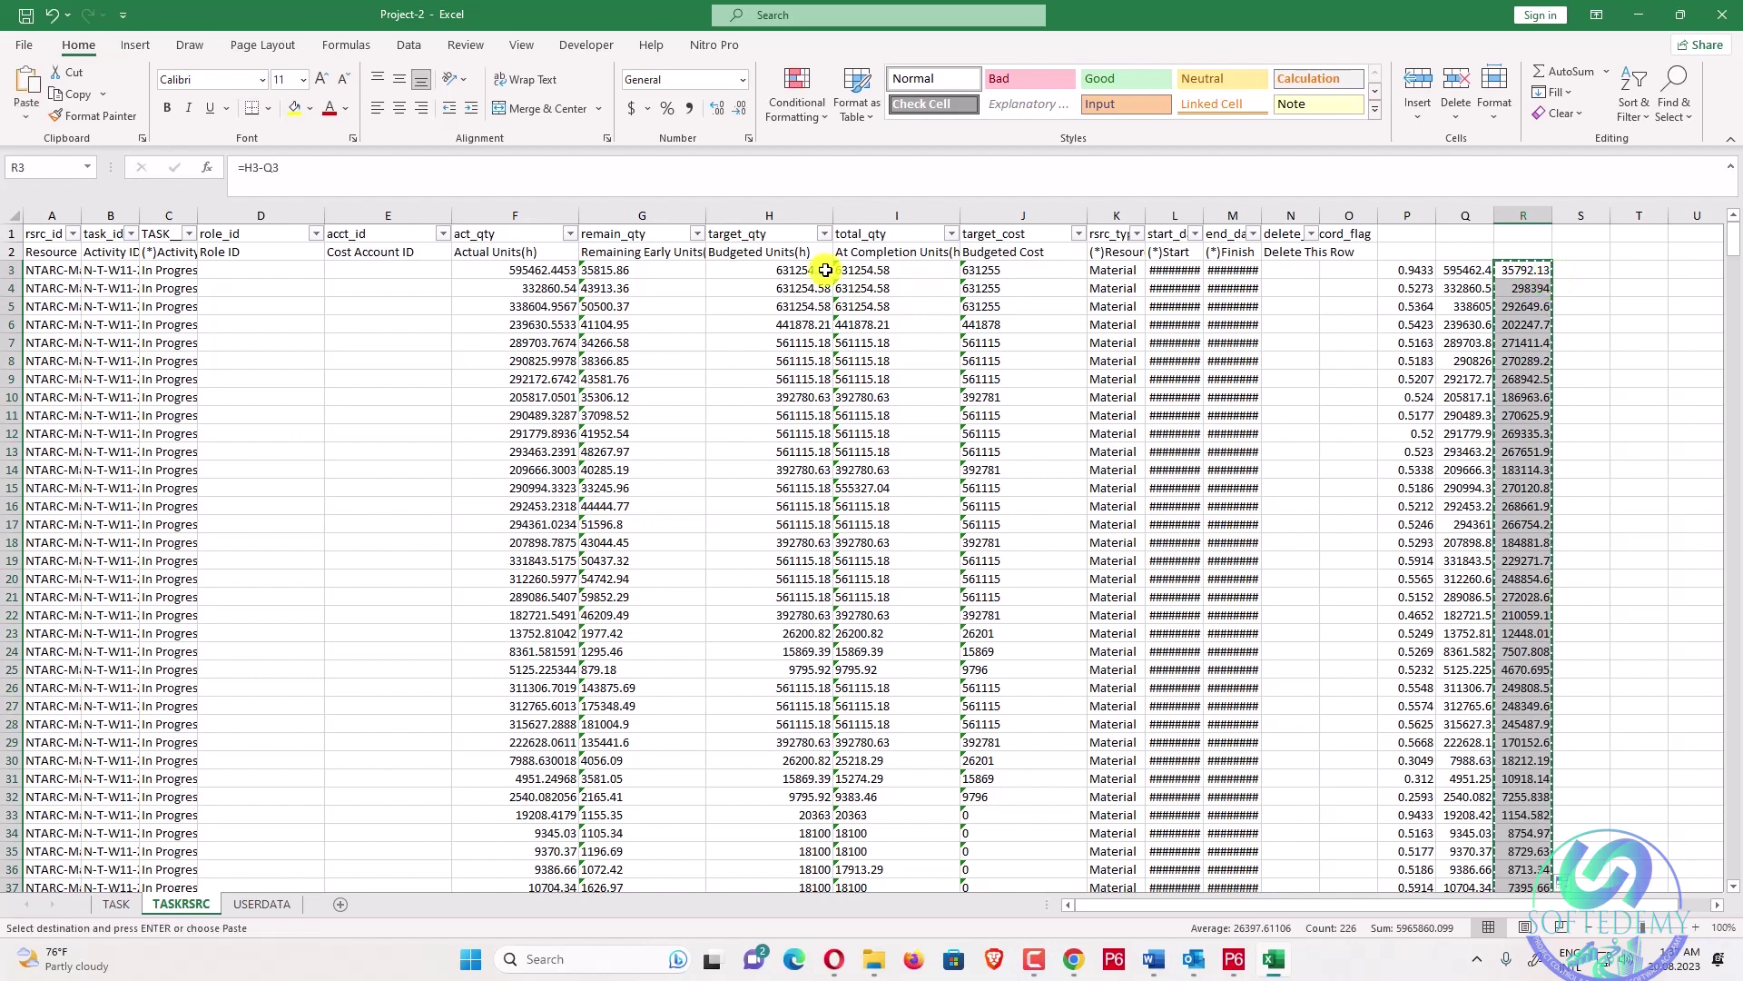
pyautogui.rightClick(660, 272)
pyautogui.click(735, 363)
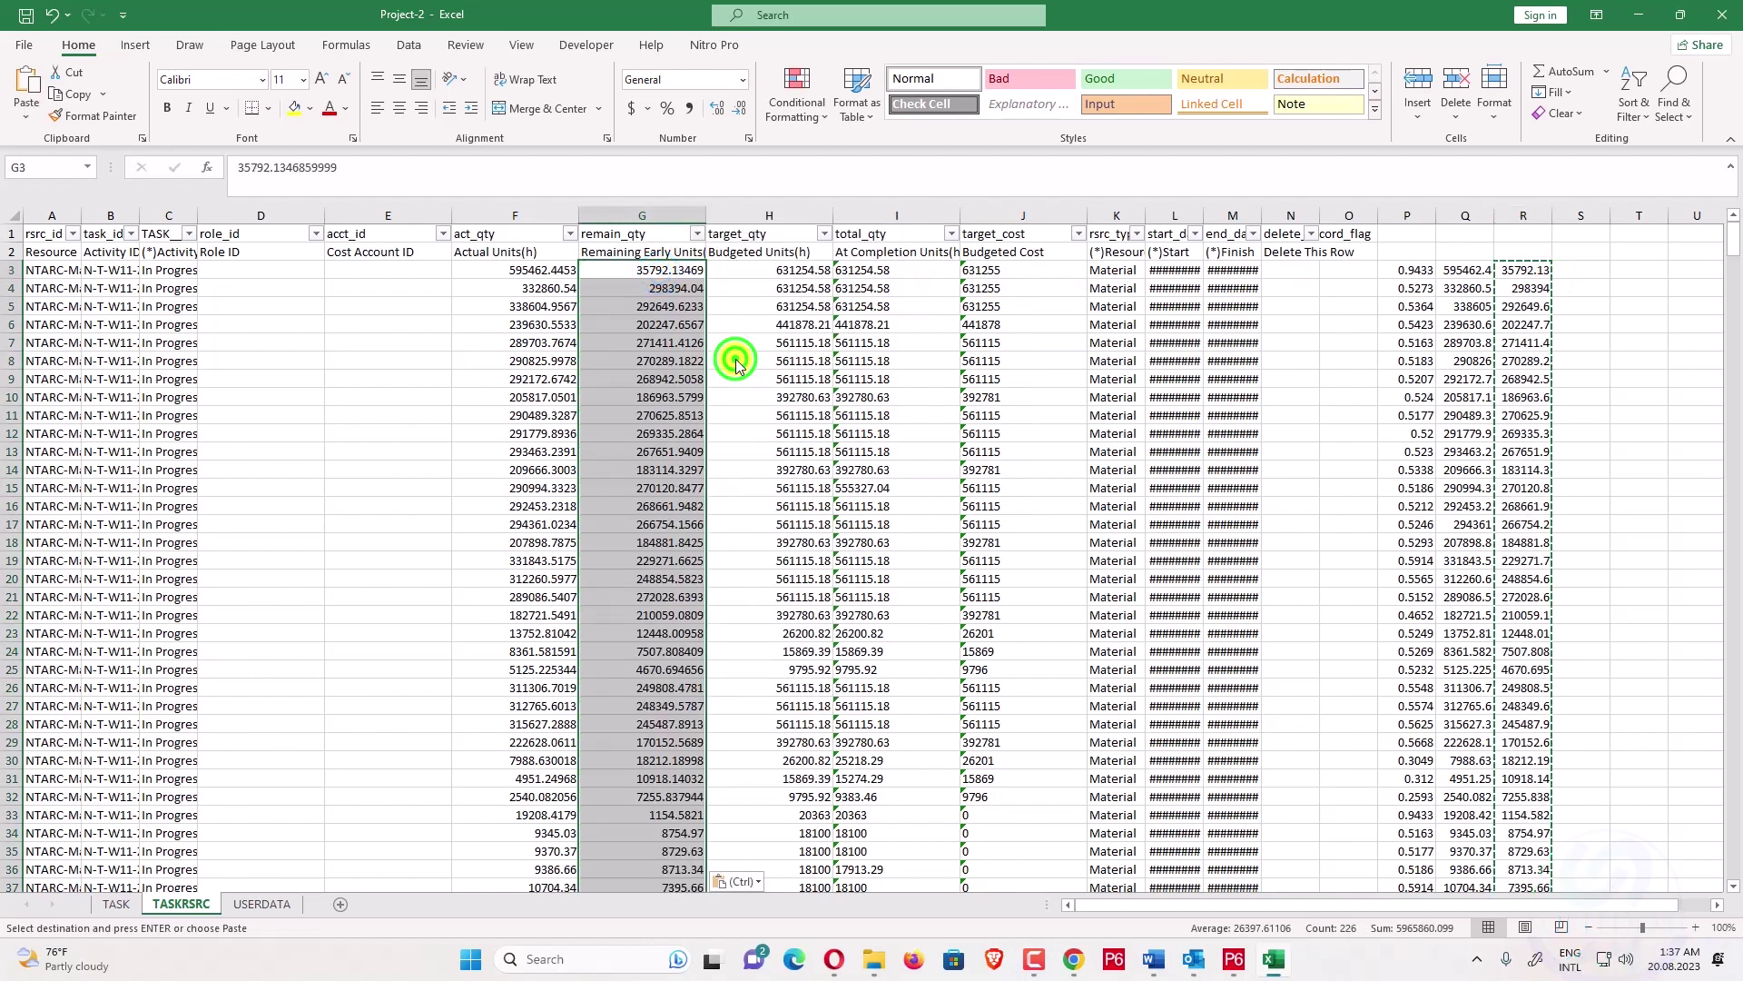
# - Copy the target_qty values H3:H228 and paste them as values into the total_qty column from I3
pyautogui.moveTo(798, 269); pyautogui.dragTo(772, 822)
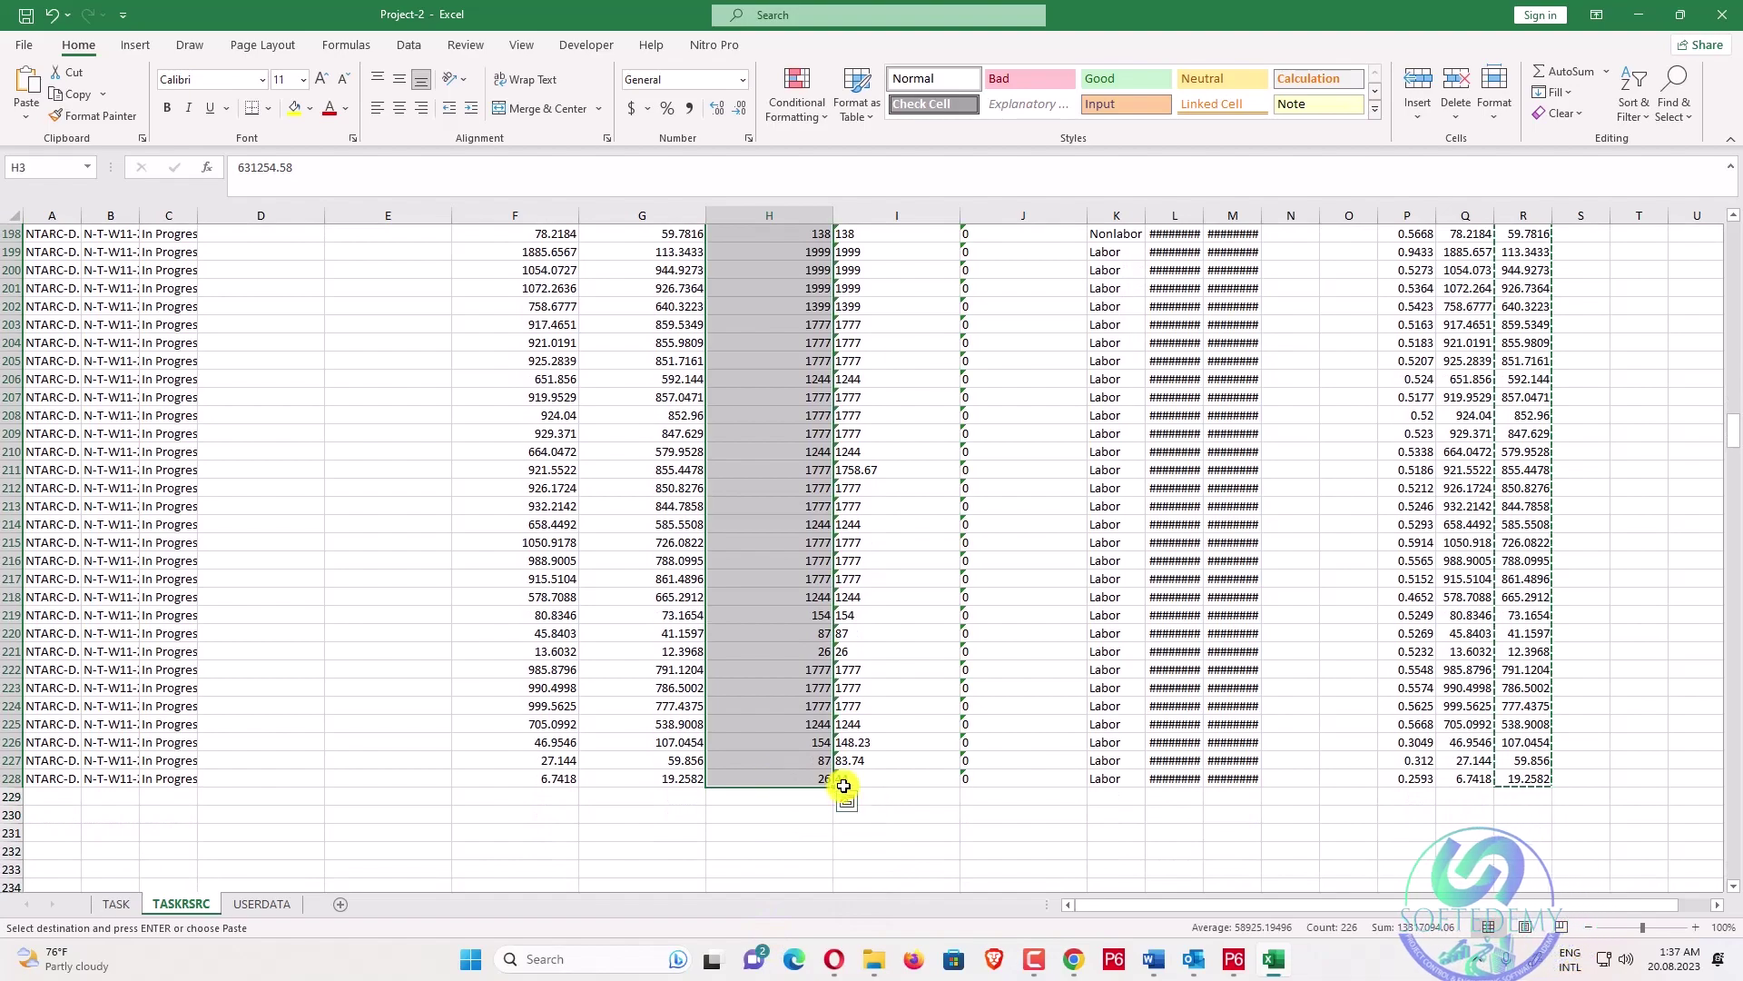
pyautogui.hotkey('ctrl', 'c')
pyautogui.scroll(20, 867, 718)
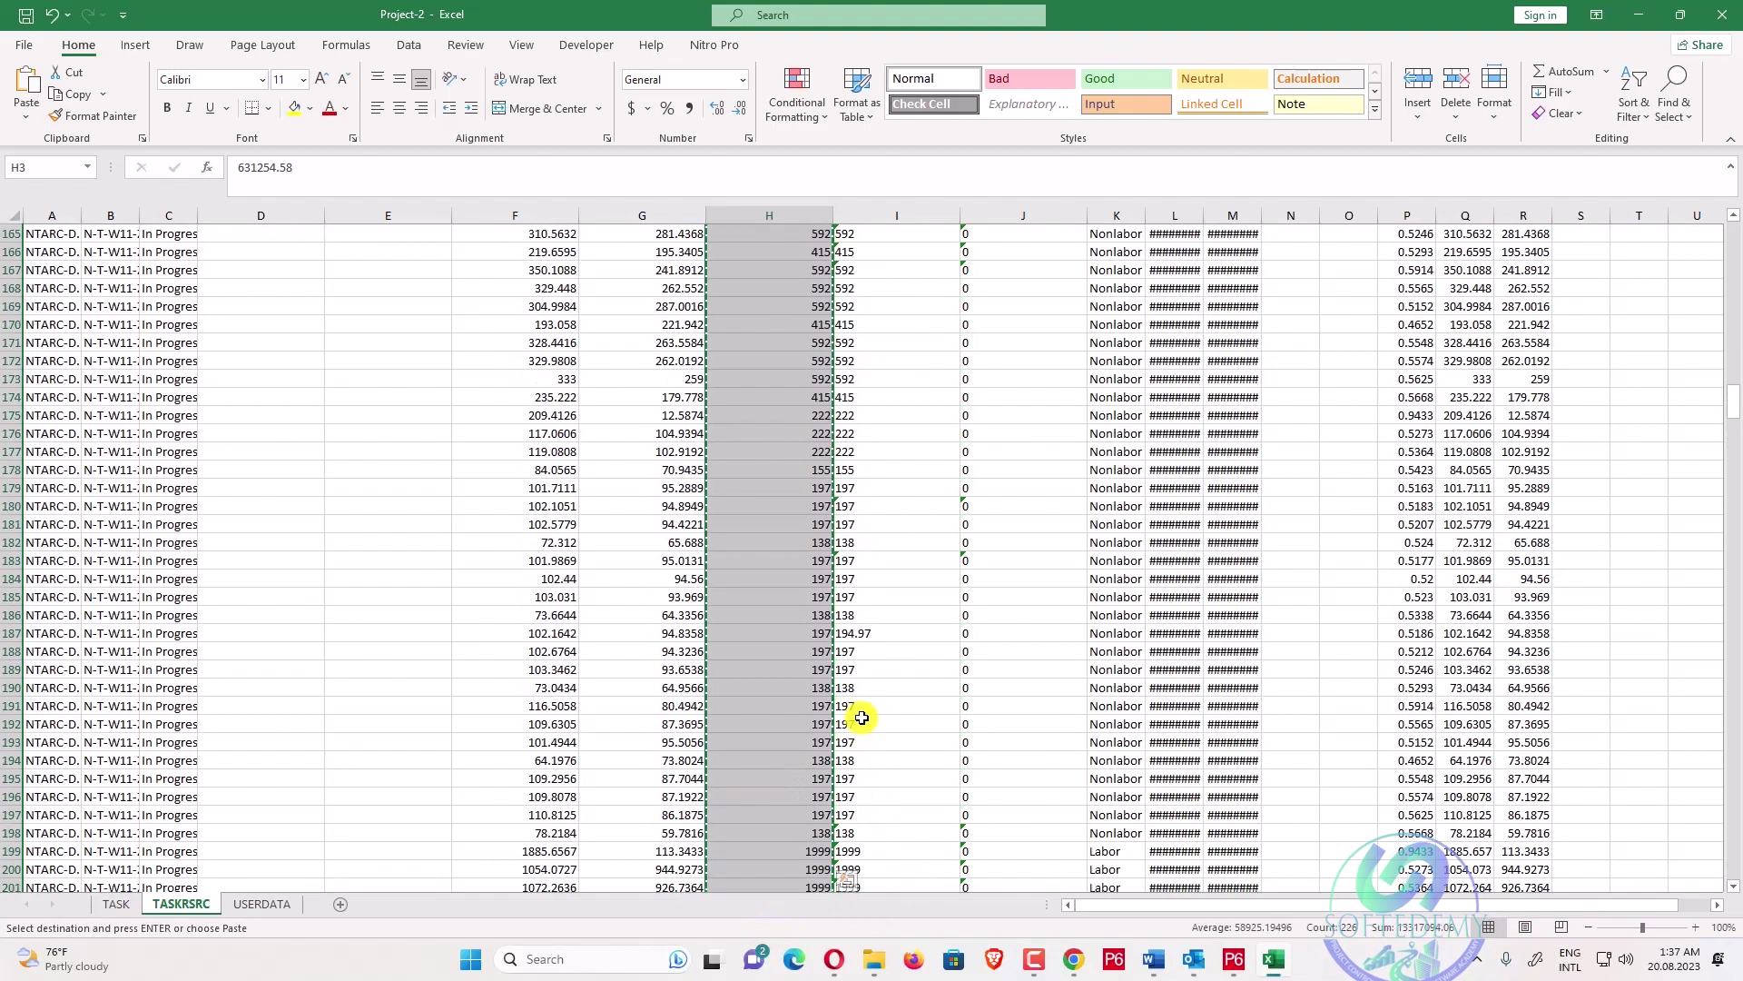
pyautogui.scroll(20, 882, 665)
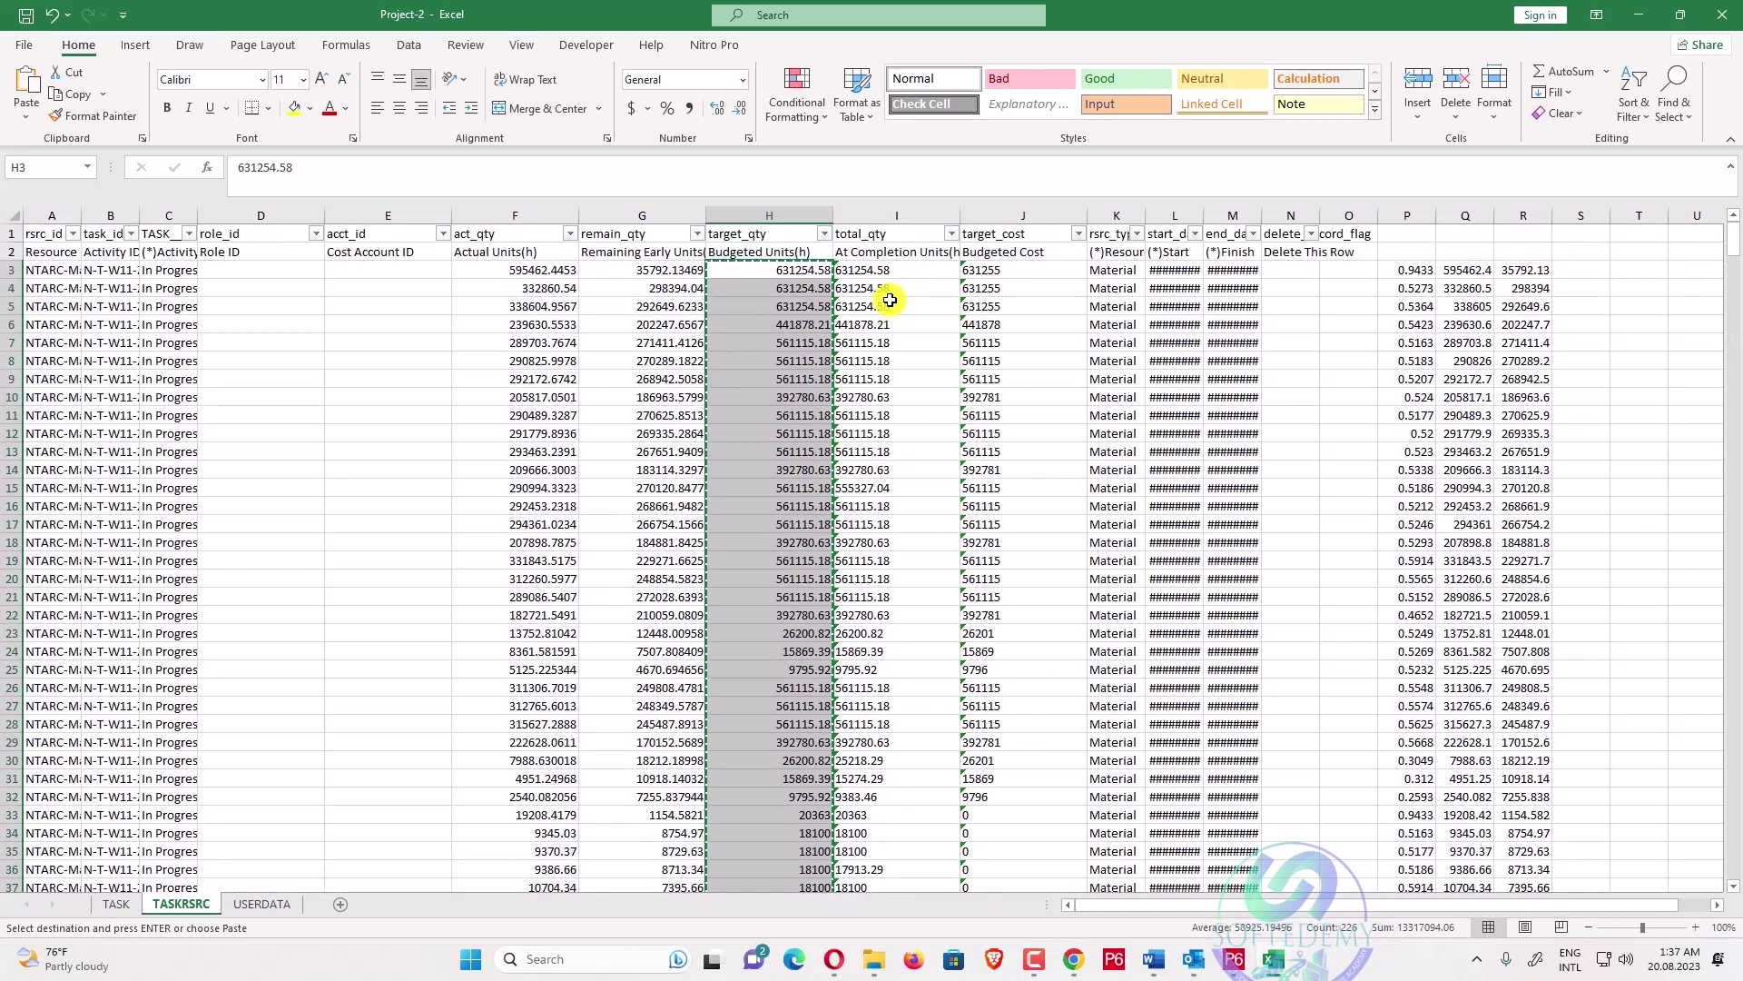
pyautogui.rightClick(902, 270)
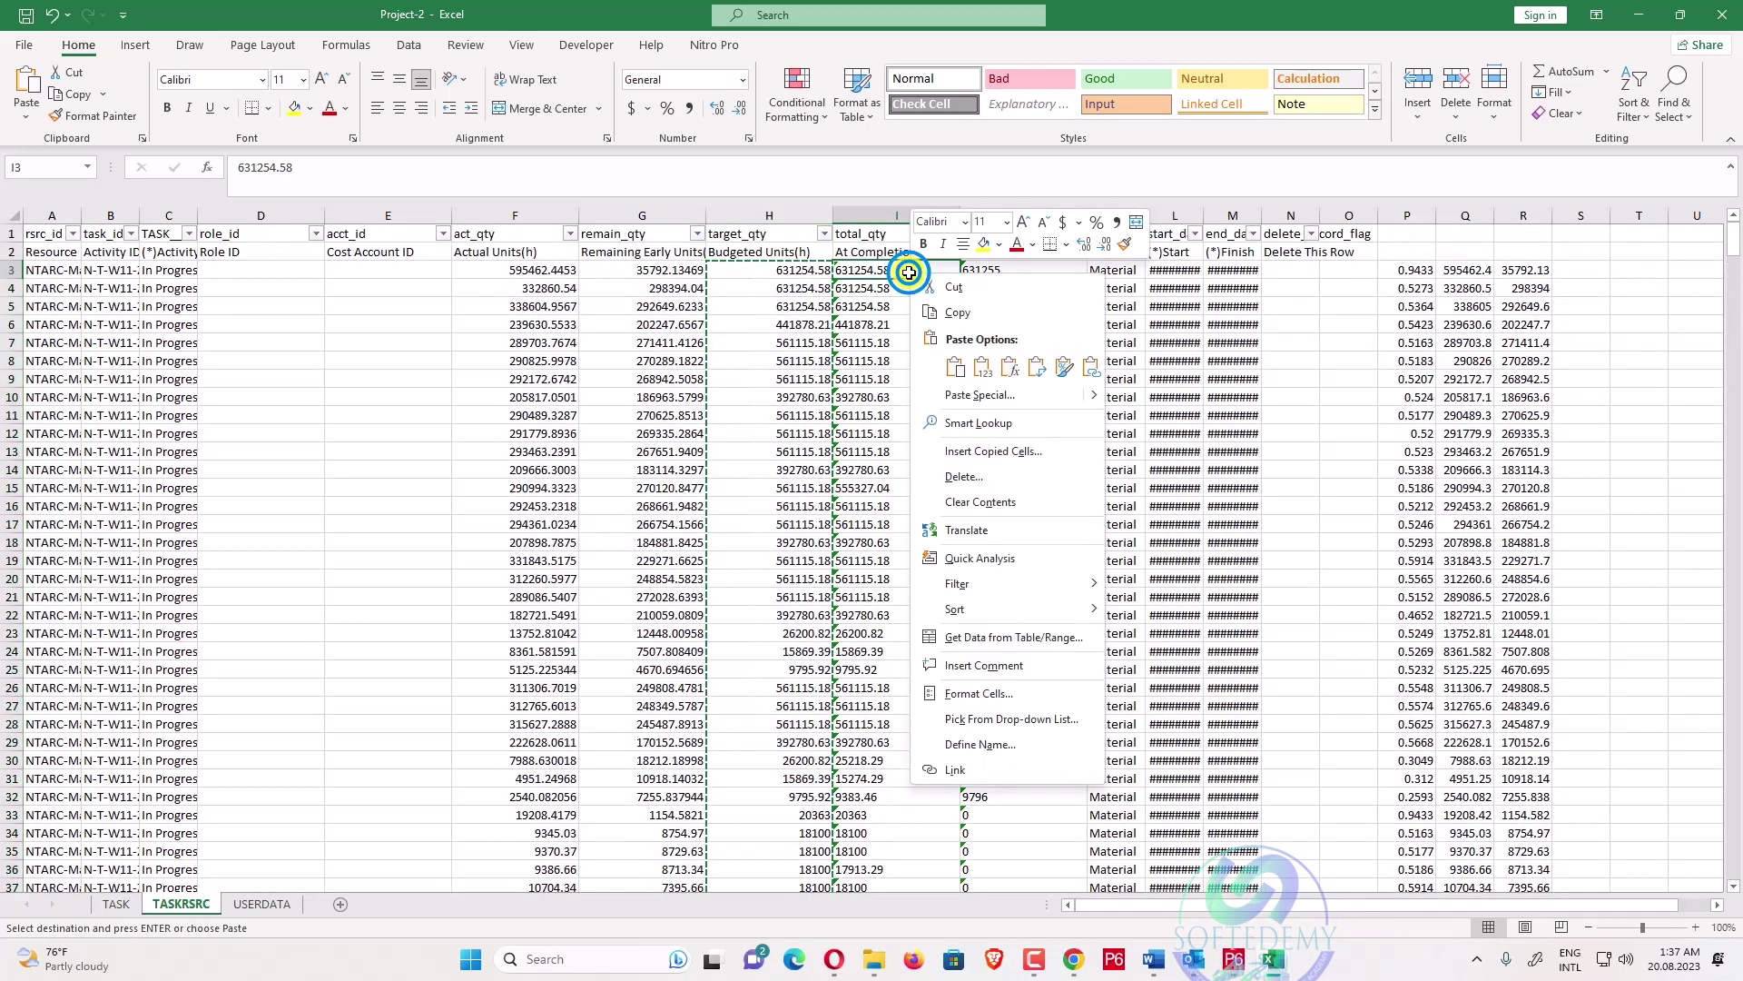
pyautogui.click(982, 360)
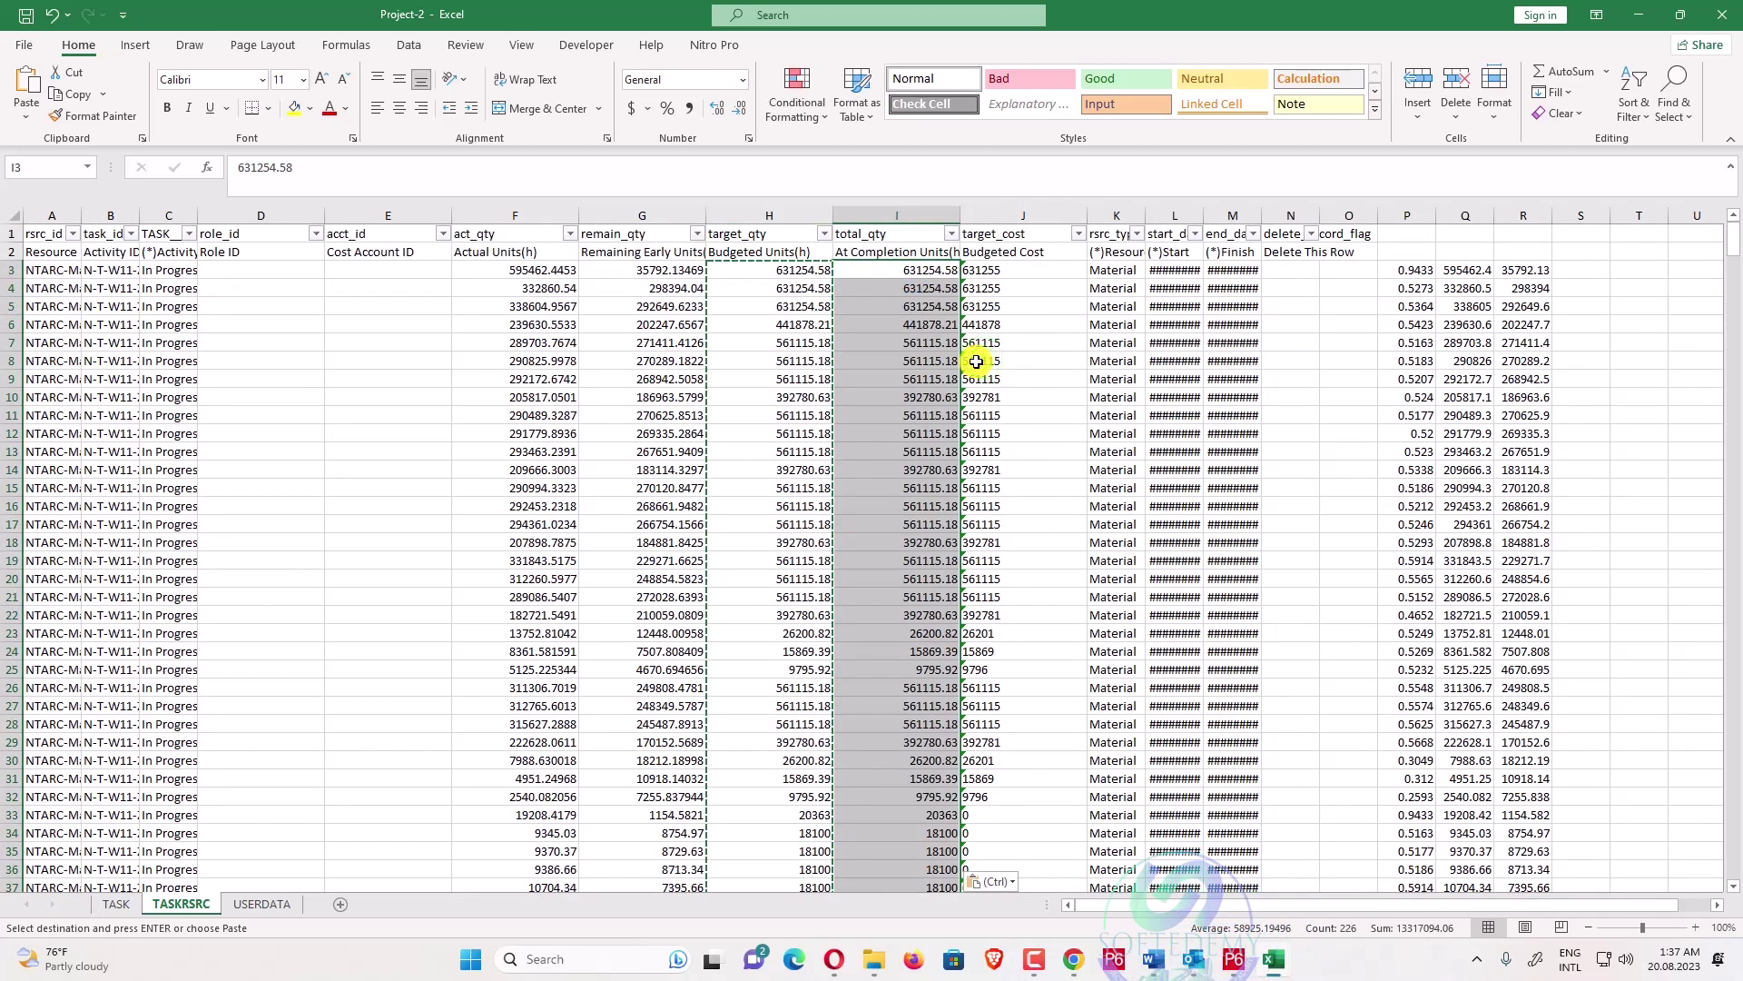
# - Delete the helper columns P to R from the TASKRSRC sheet
pyautogui.moveTo(1399, 215); pyautogui.dragTo(1500, 220)
pyautogui.rightClick(1500, 221)
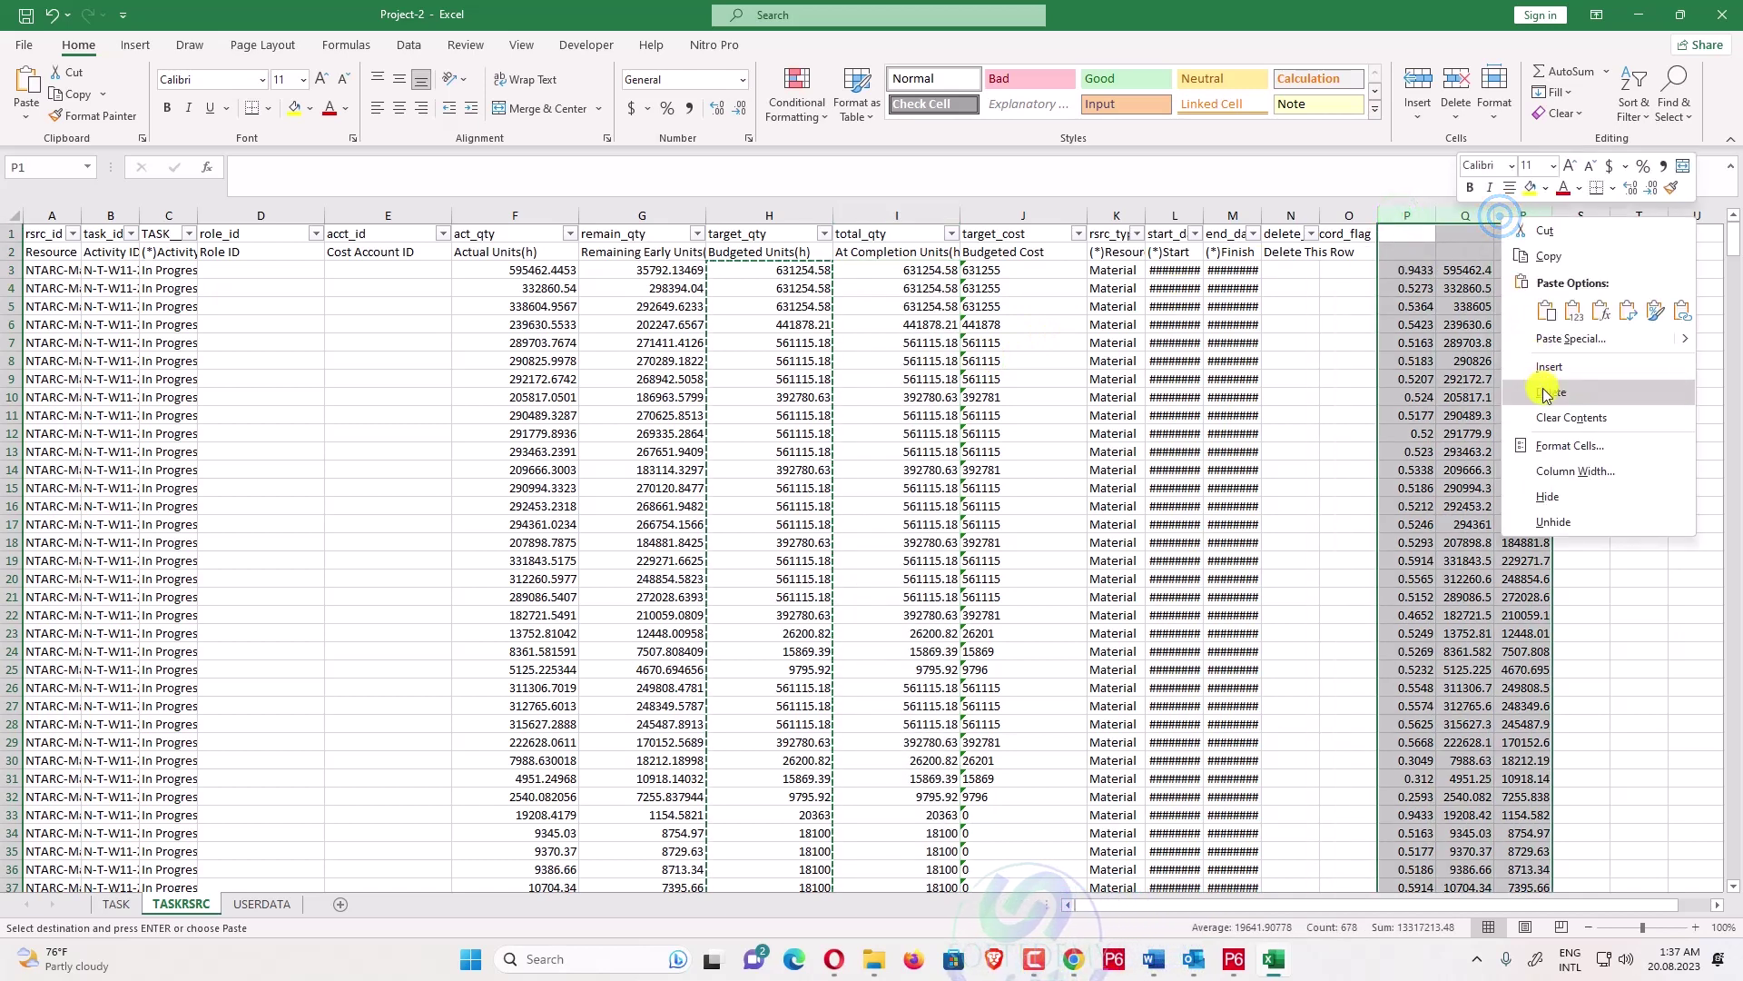
pyautogui.click(1543, 387)
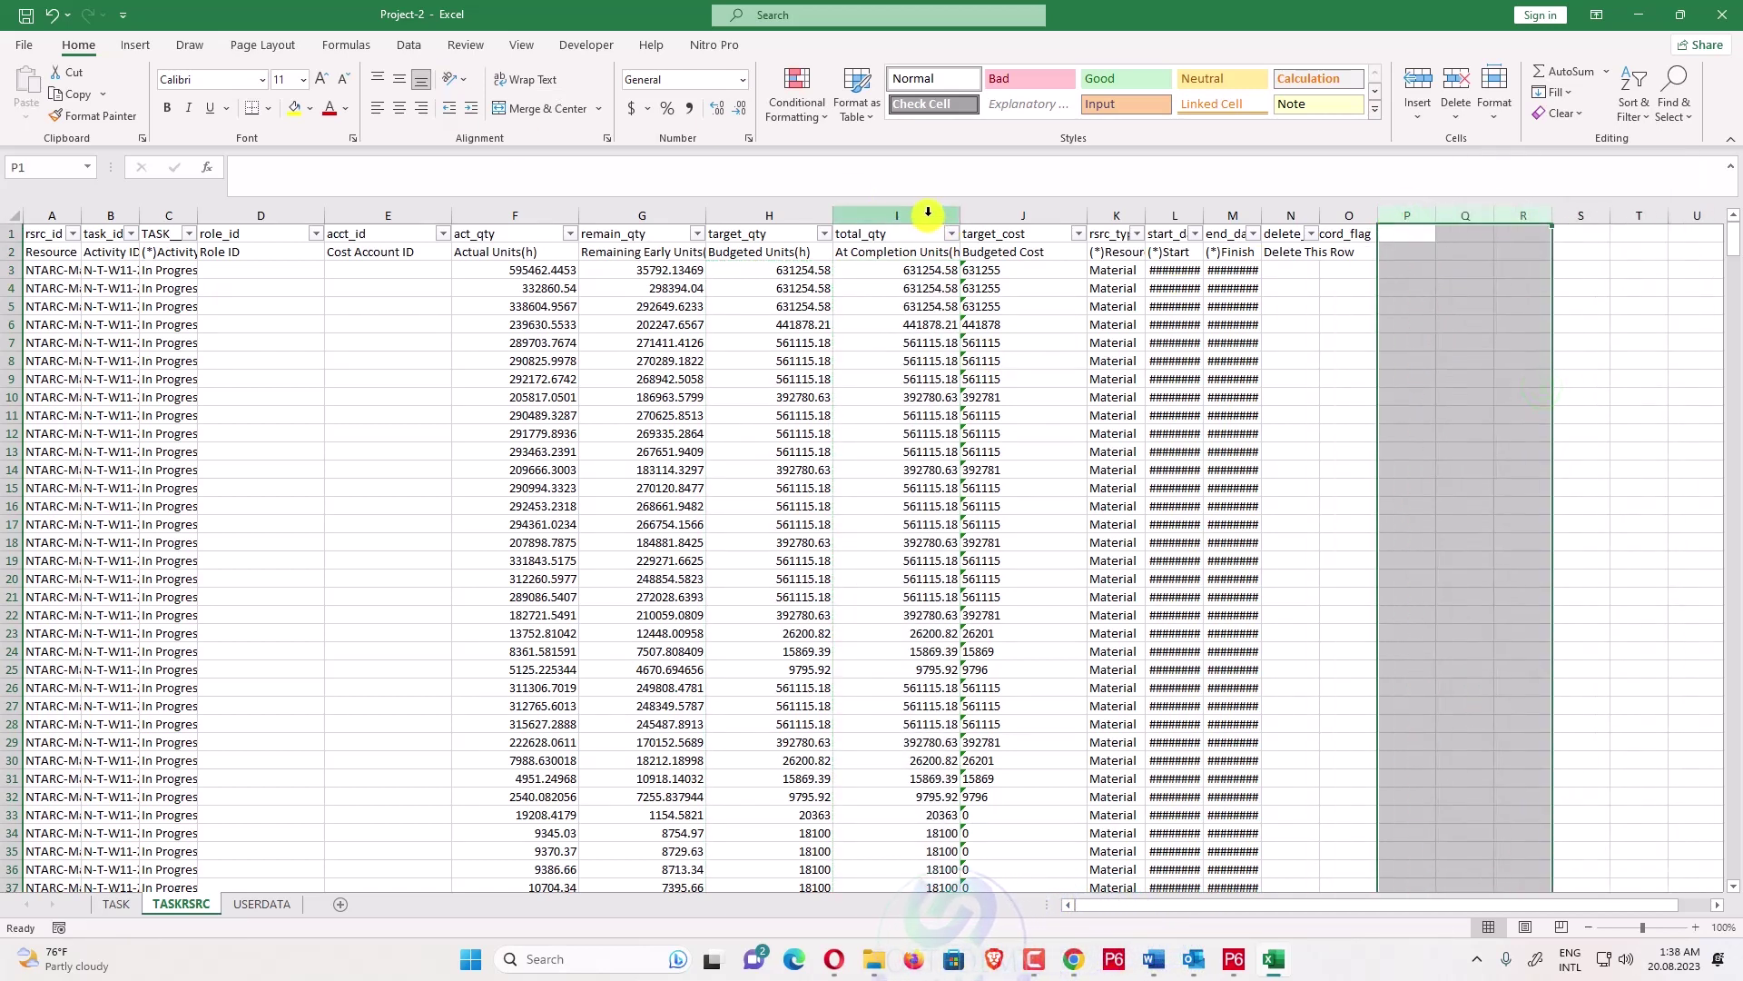
# - Format the quantity columns F to I as Text, and save and close the Project-2 workbook
pyautogui.moveTo(928, 215); pyautogui.dragTo(556, 222)
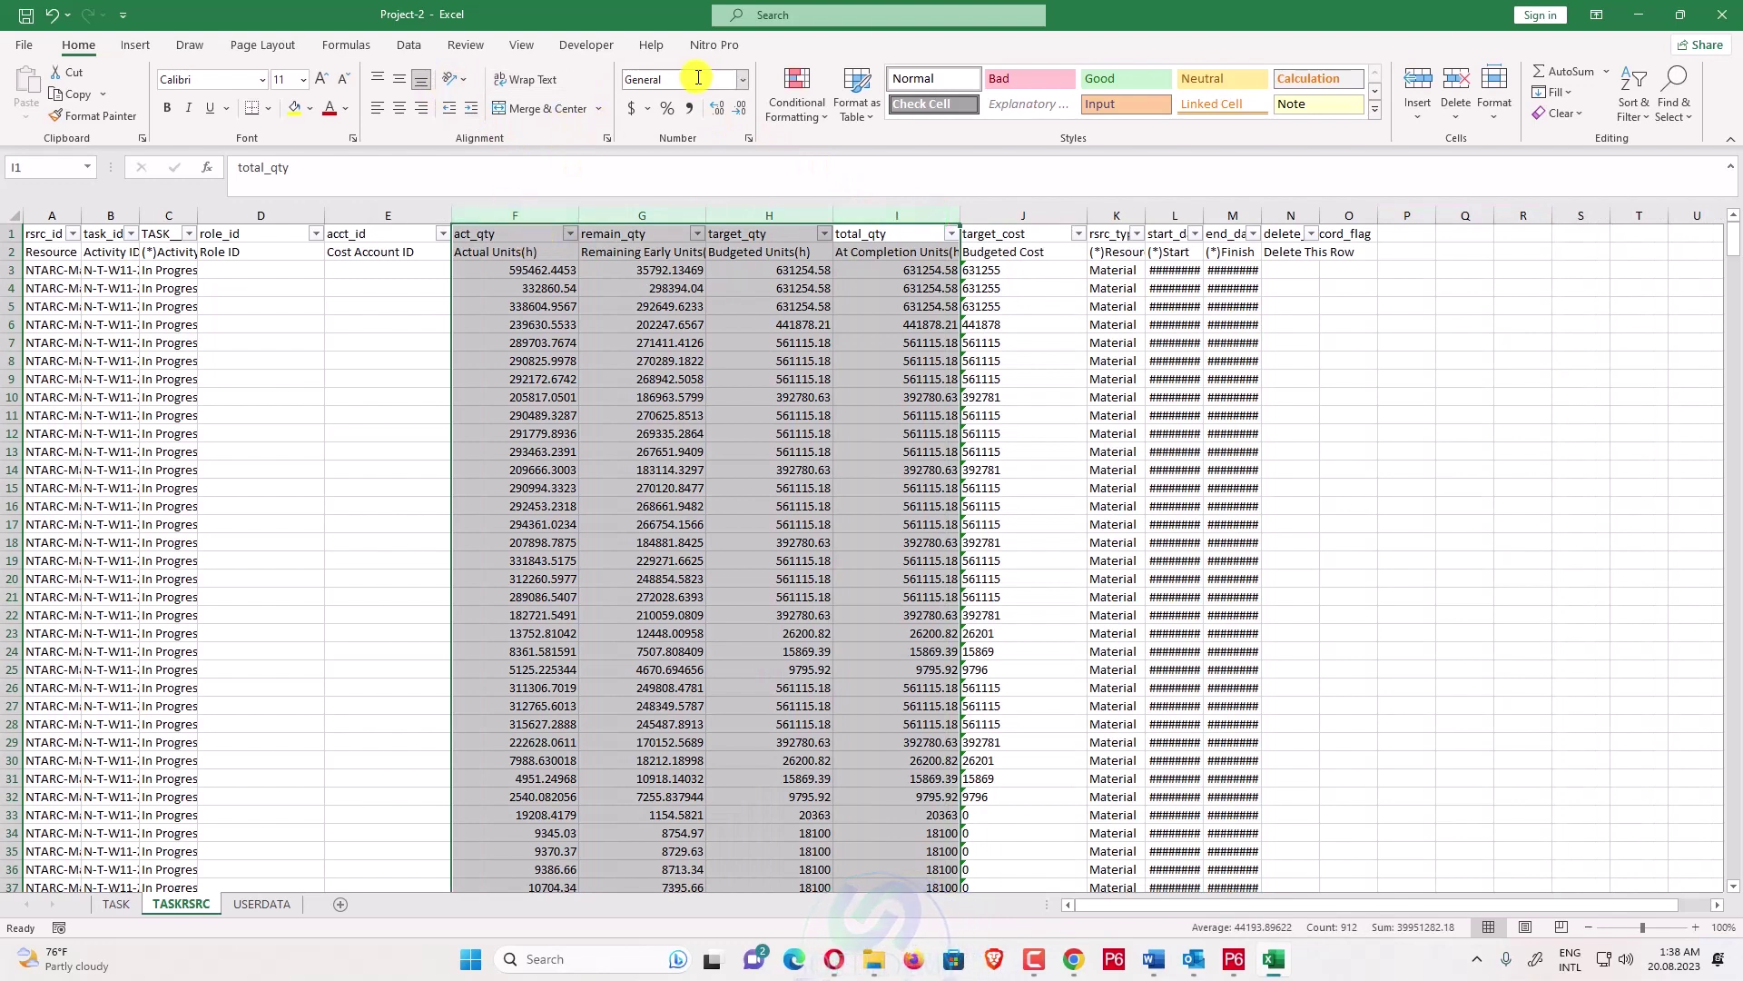
pyautogui.click(741, 79)
pyautogui.click(687, 550)
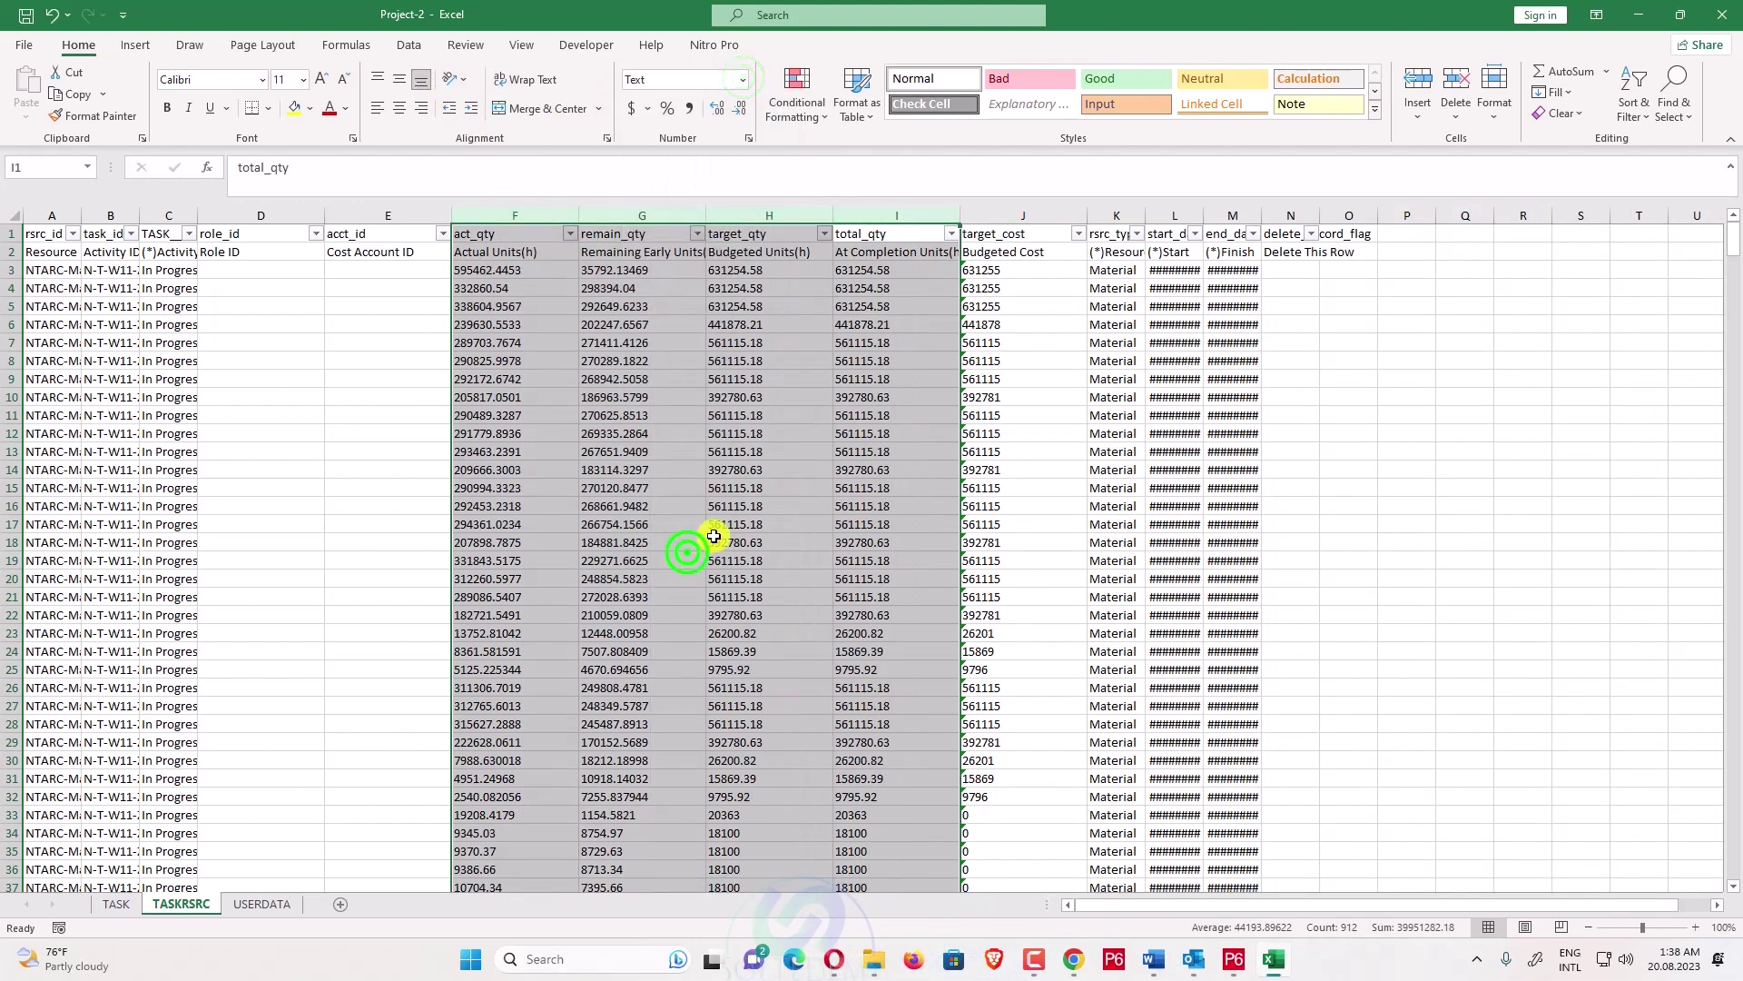
pyautogui.click(1720, 17)
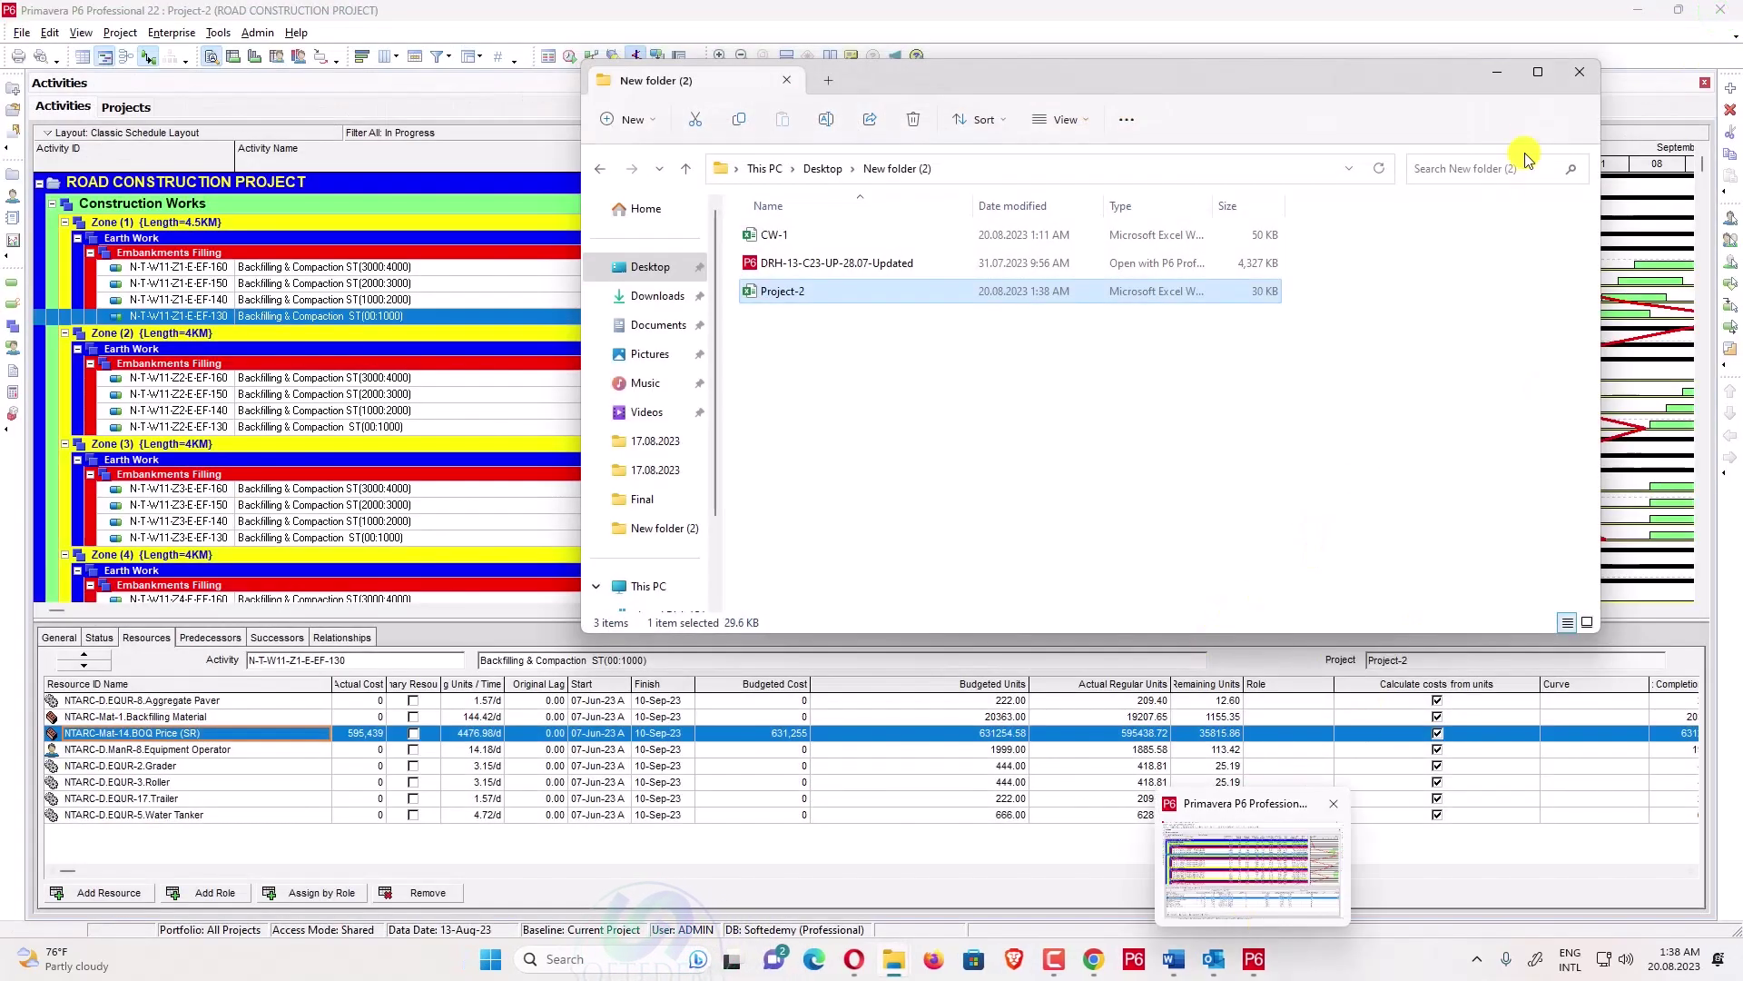
# - Switch to Primavera P6 and start a Spreadsheet (XLSX) import with the Project-2 file from Desktop folder New folder (2)
pyautogui.click(1497, 71)
pyautogui.click(20, 34)
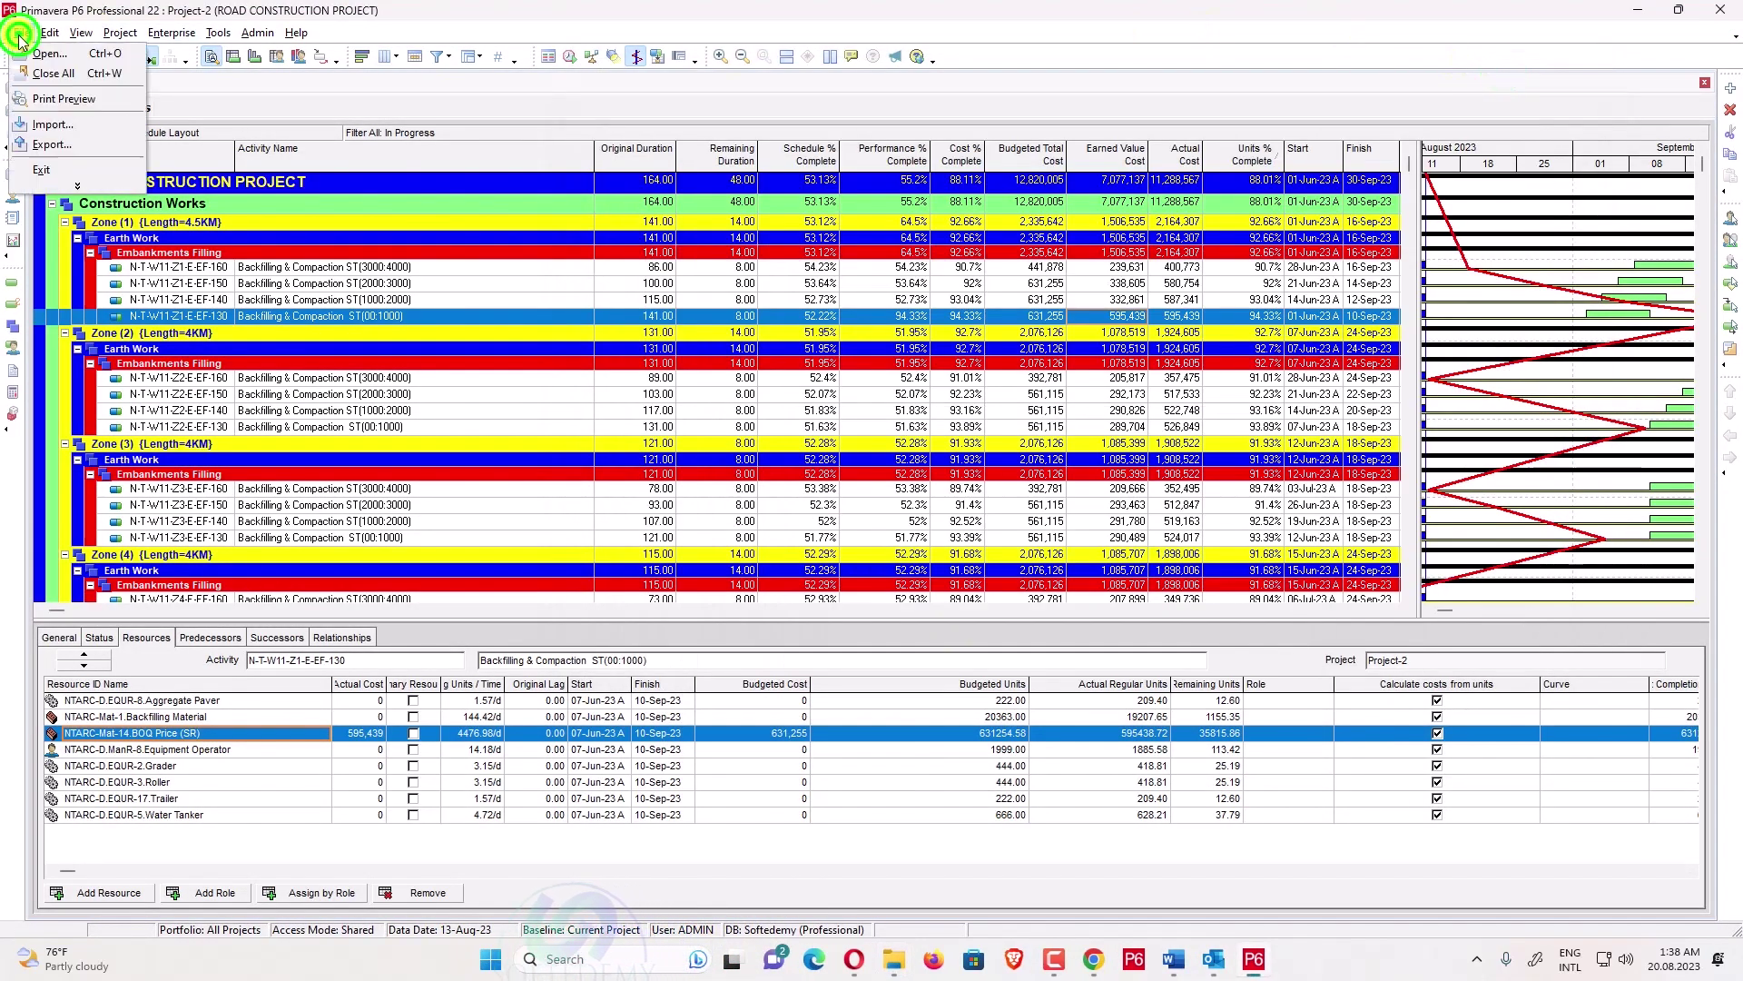
pyautogui.click(47, 126)
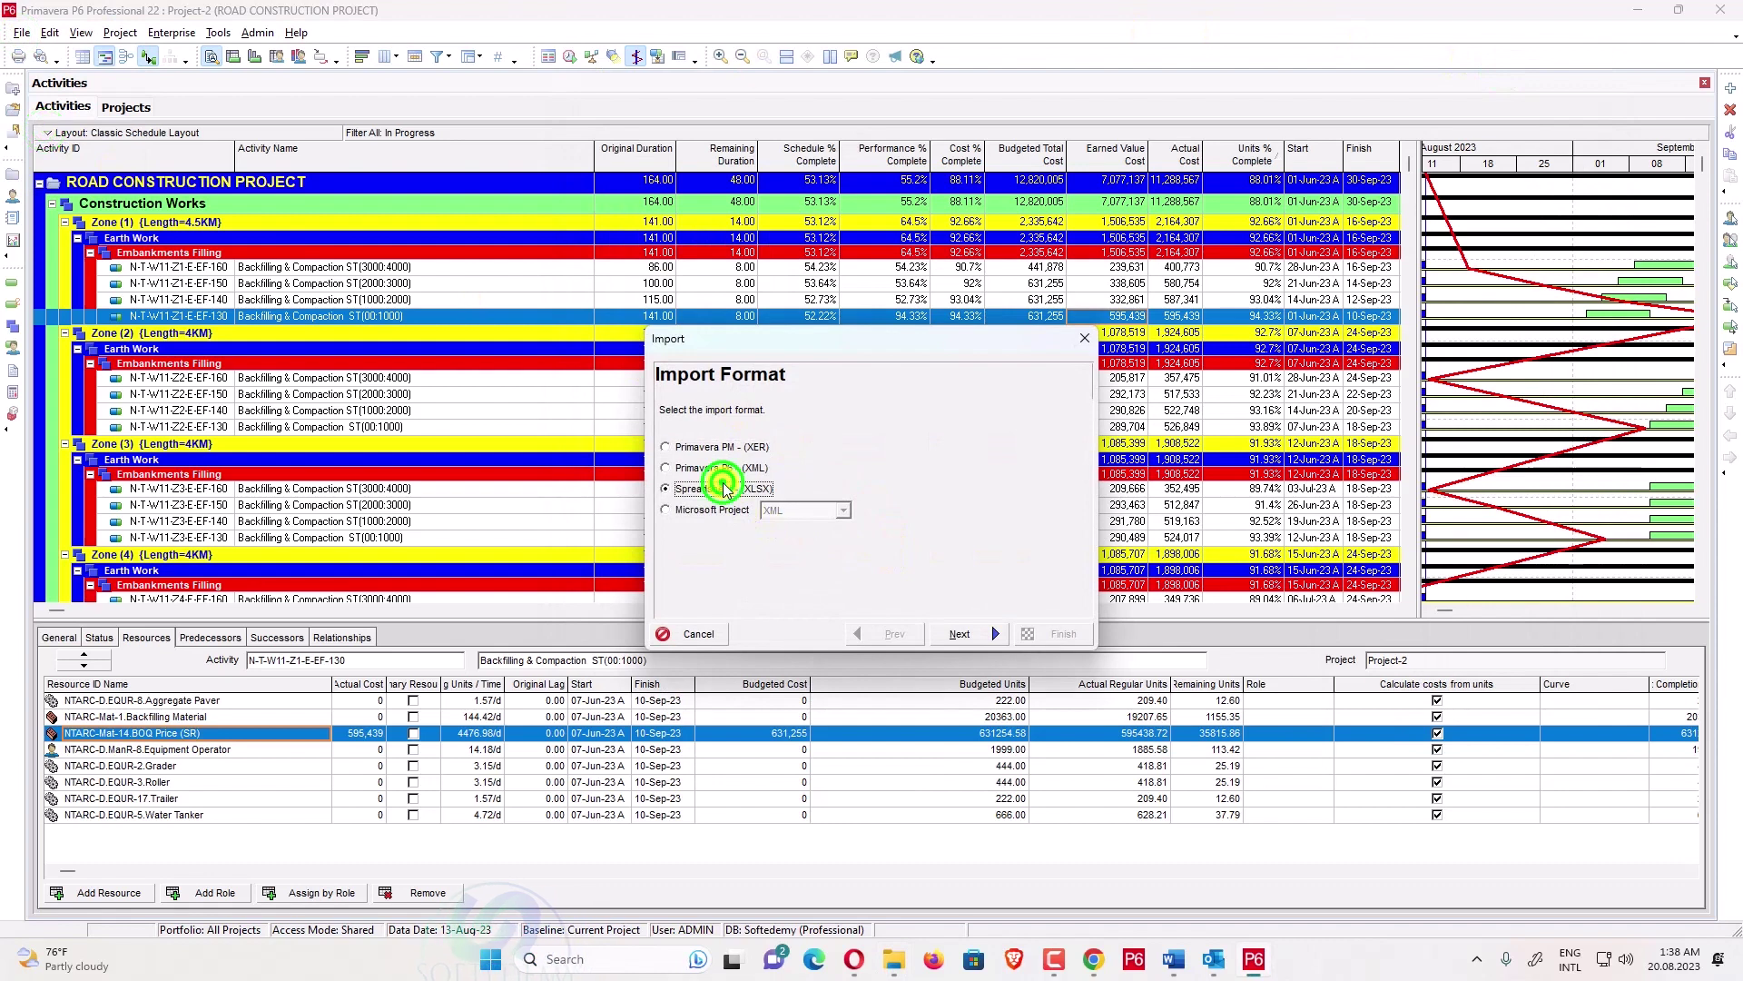
pyautogui.click(966, 633)
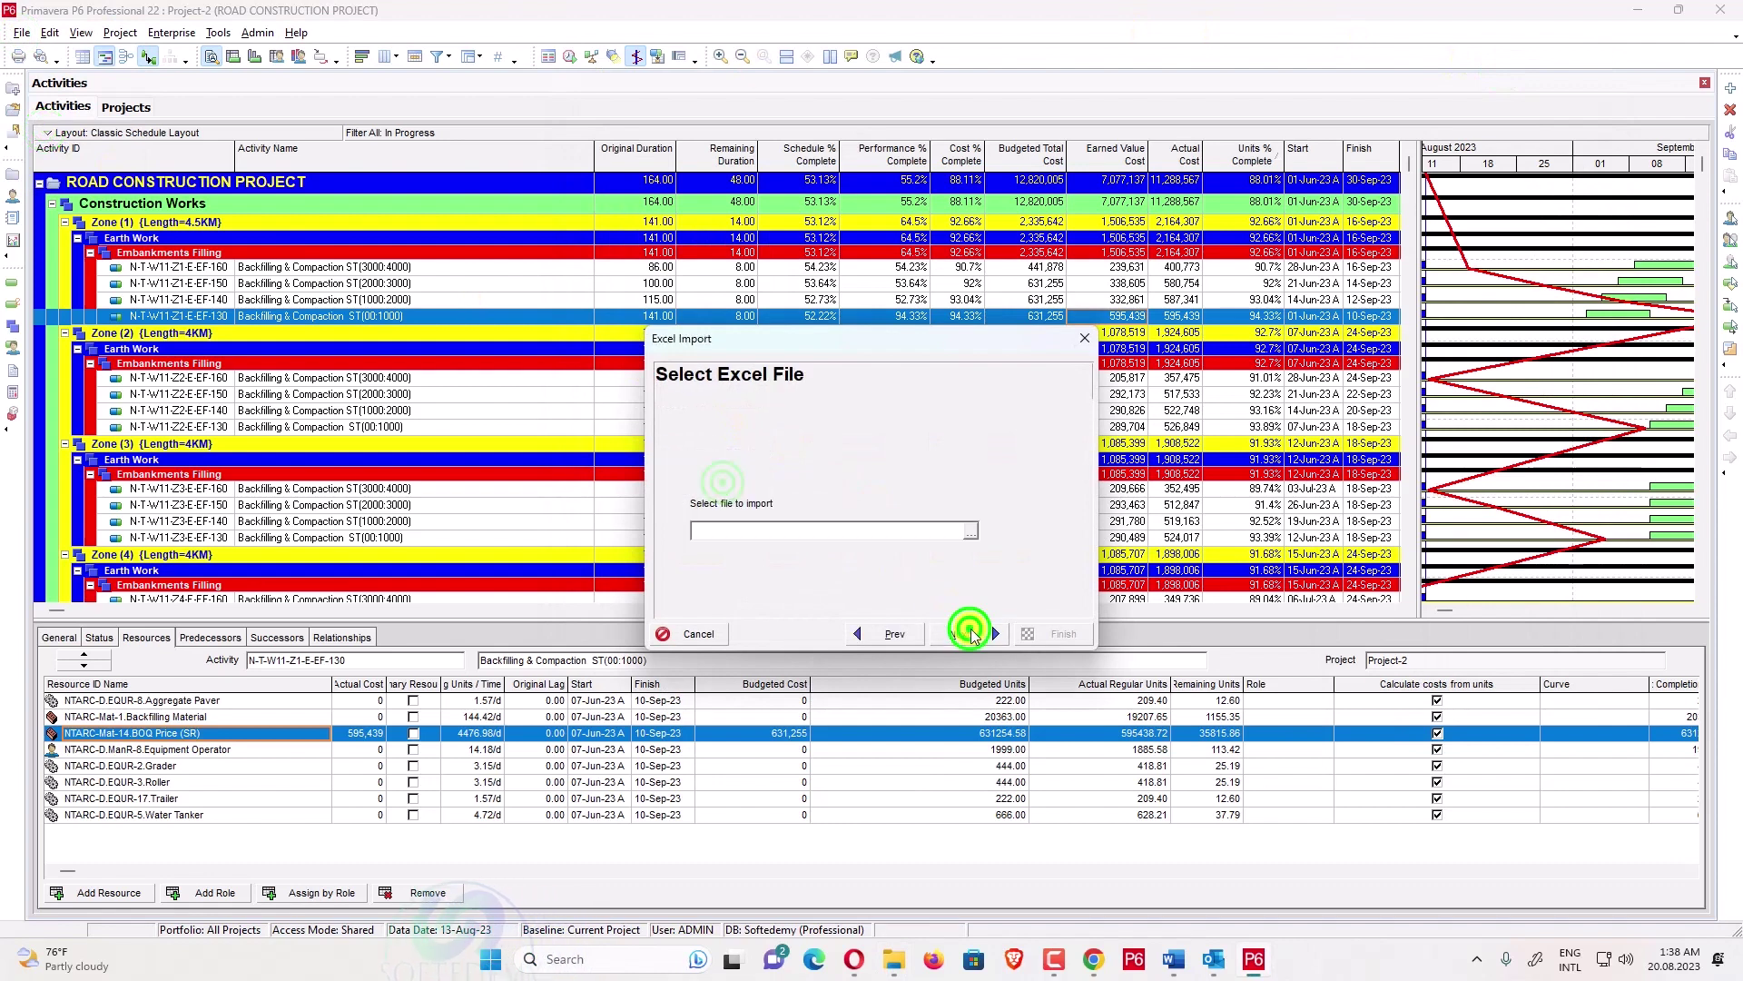
pyautogui.click(970, 535)
pyautogui.click(656, 319)
pyautogui.scroll(-10, 866, 426)
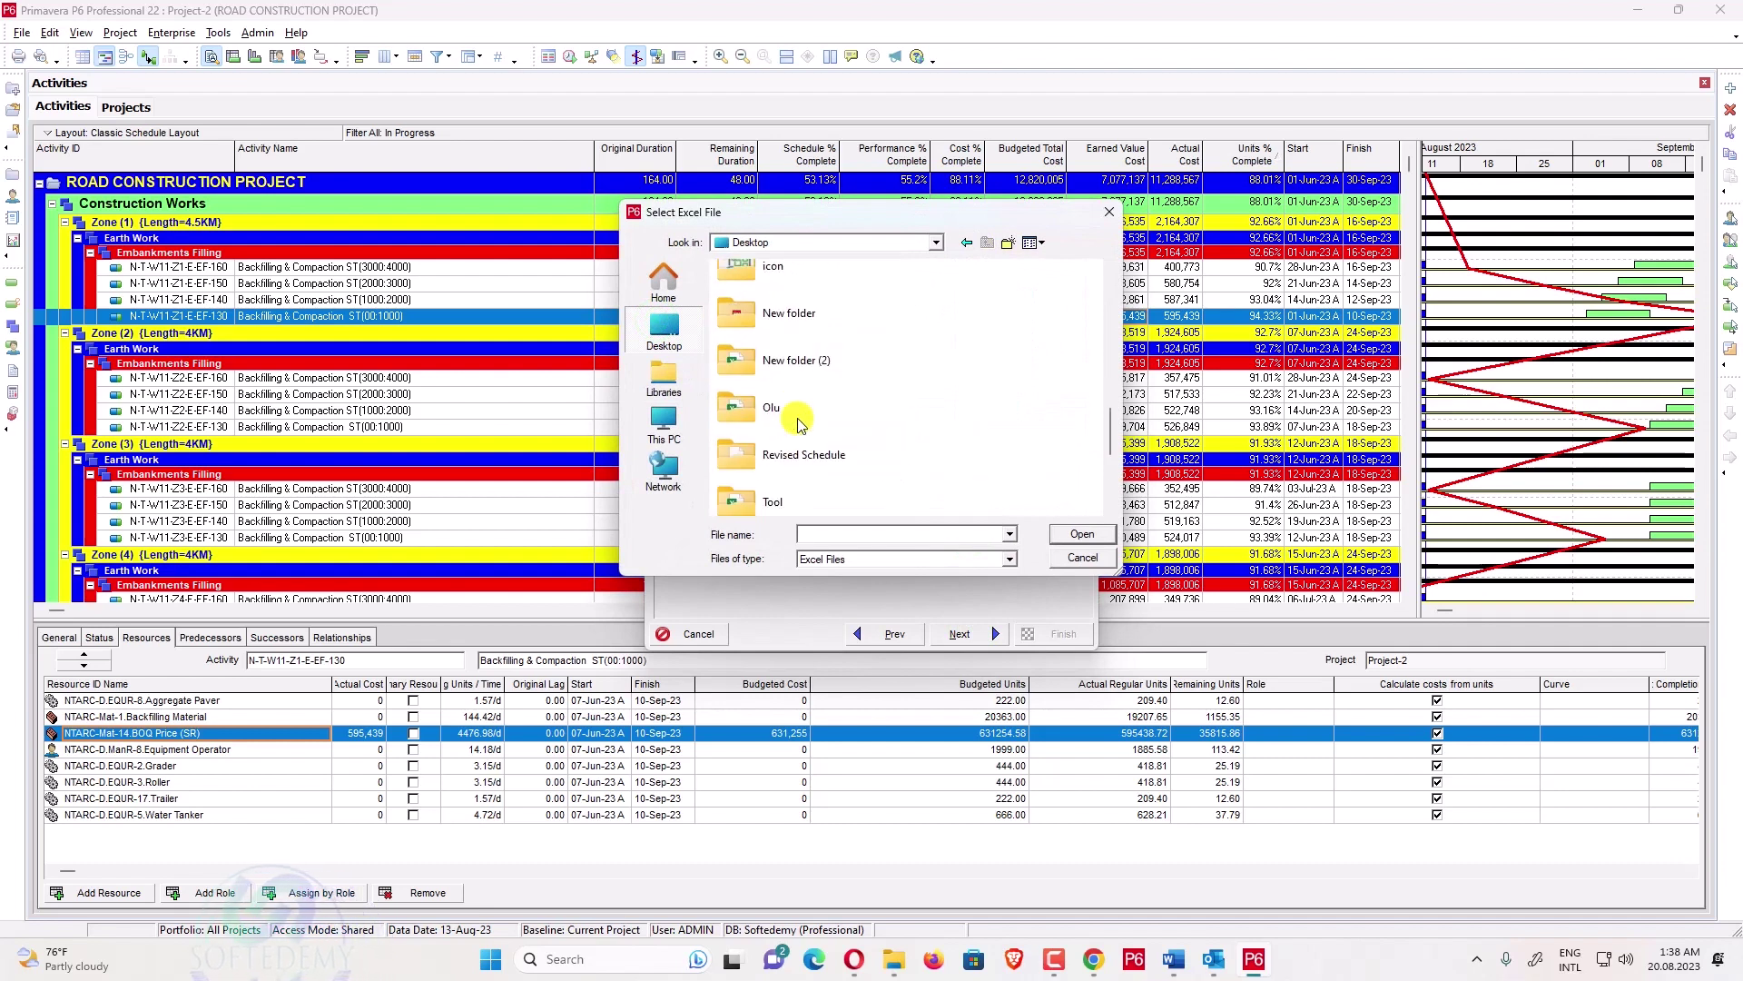
pyautogui.doubleClick(790, 358)
pyautogui.click(839, 306)
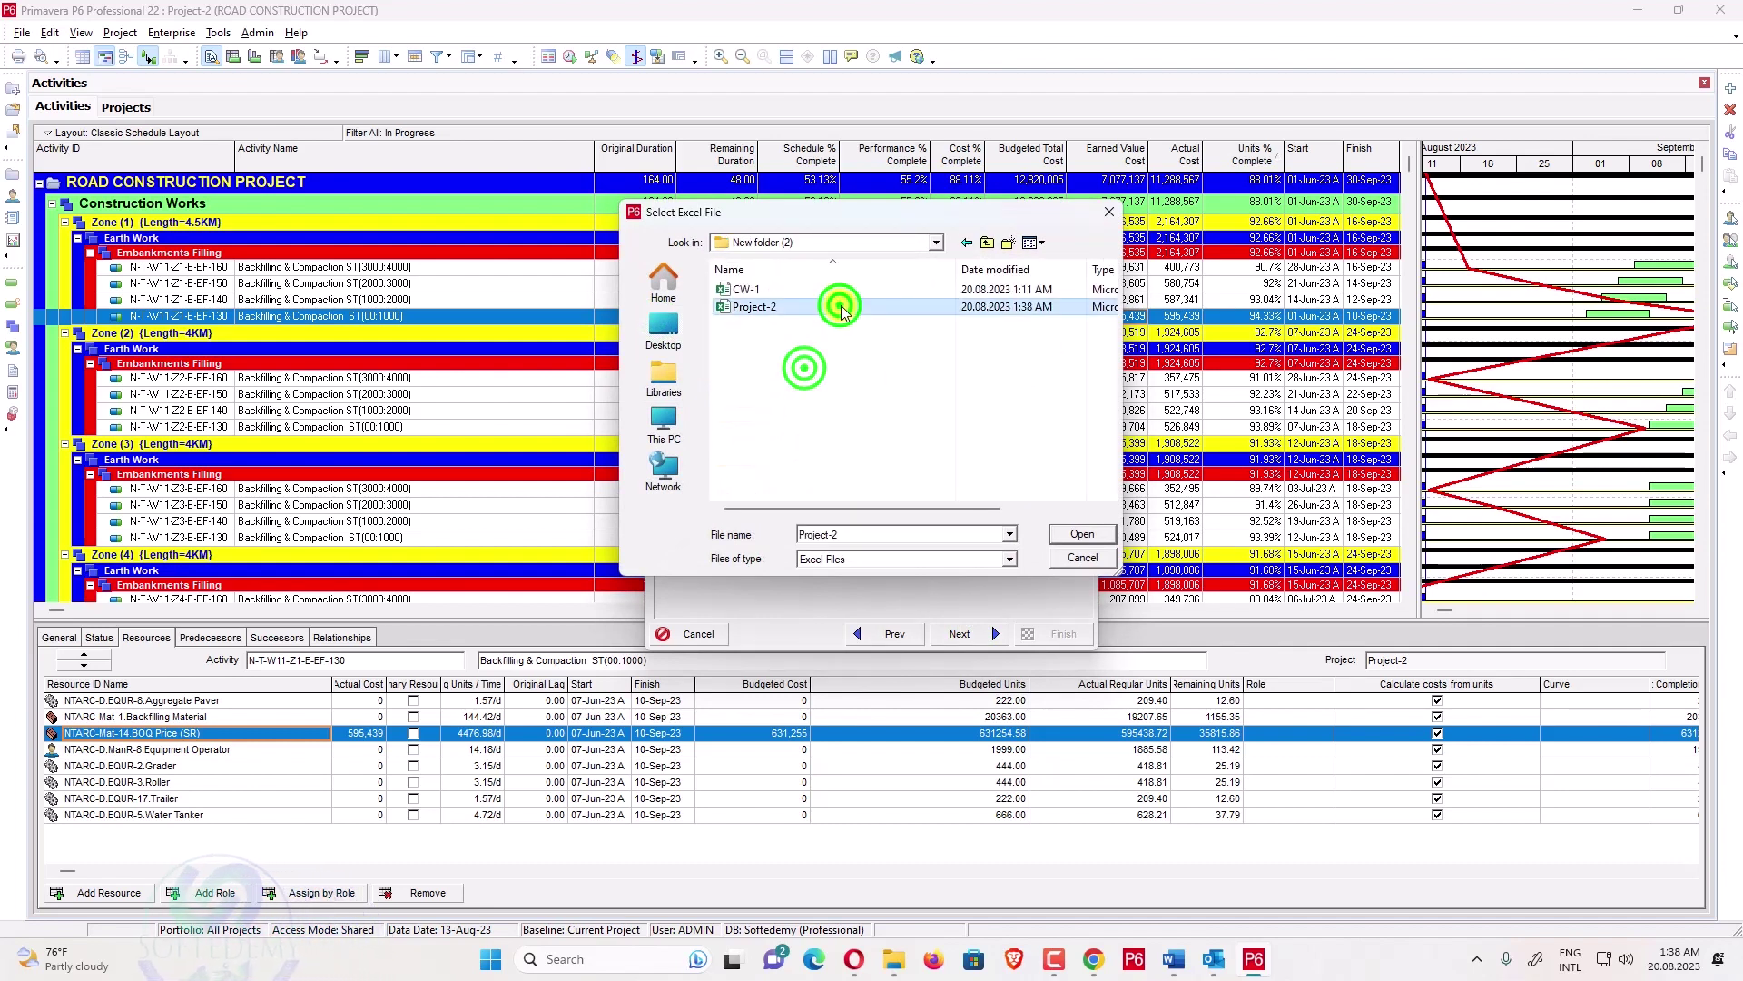
pyautogui.click(1083, 535)
# - Choose only Resource Assignments as the type of data to import
pyautogui.click(960, 634)
pyautogui.click(717, 564)
pyautogui.click(985, 636)
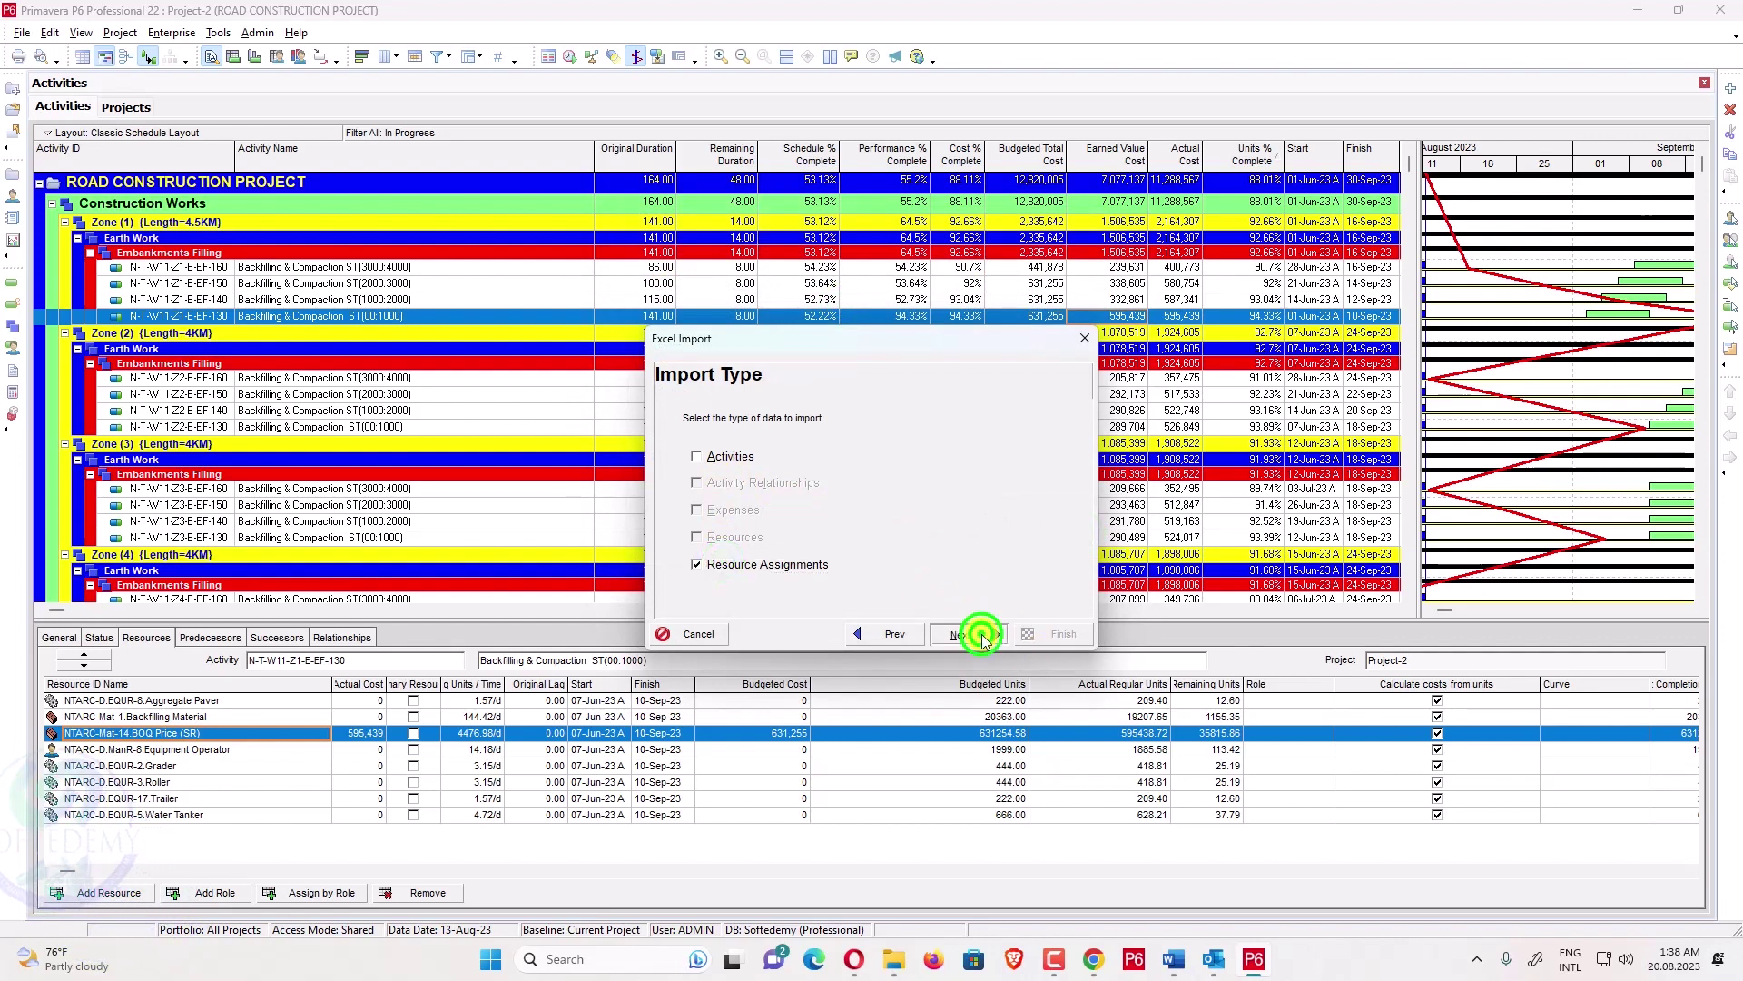
# - Set Project-2 as the destination for Update Existing Project and run the import to completion
pyautogui.click(1017, 500)
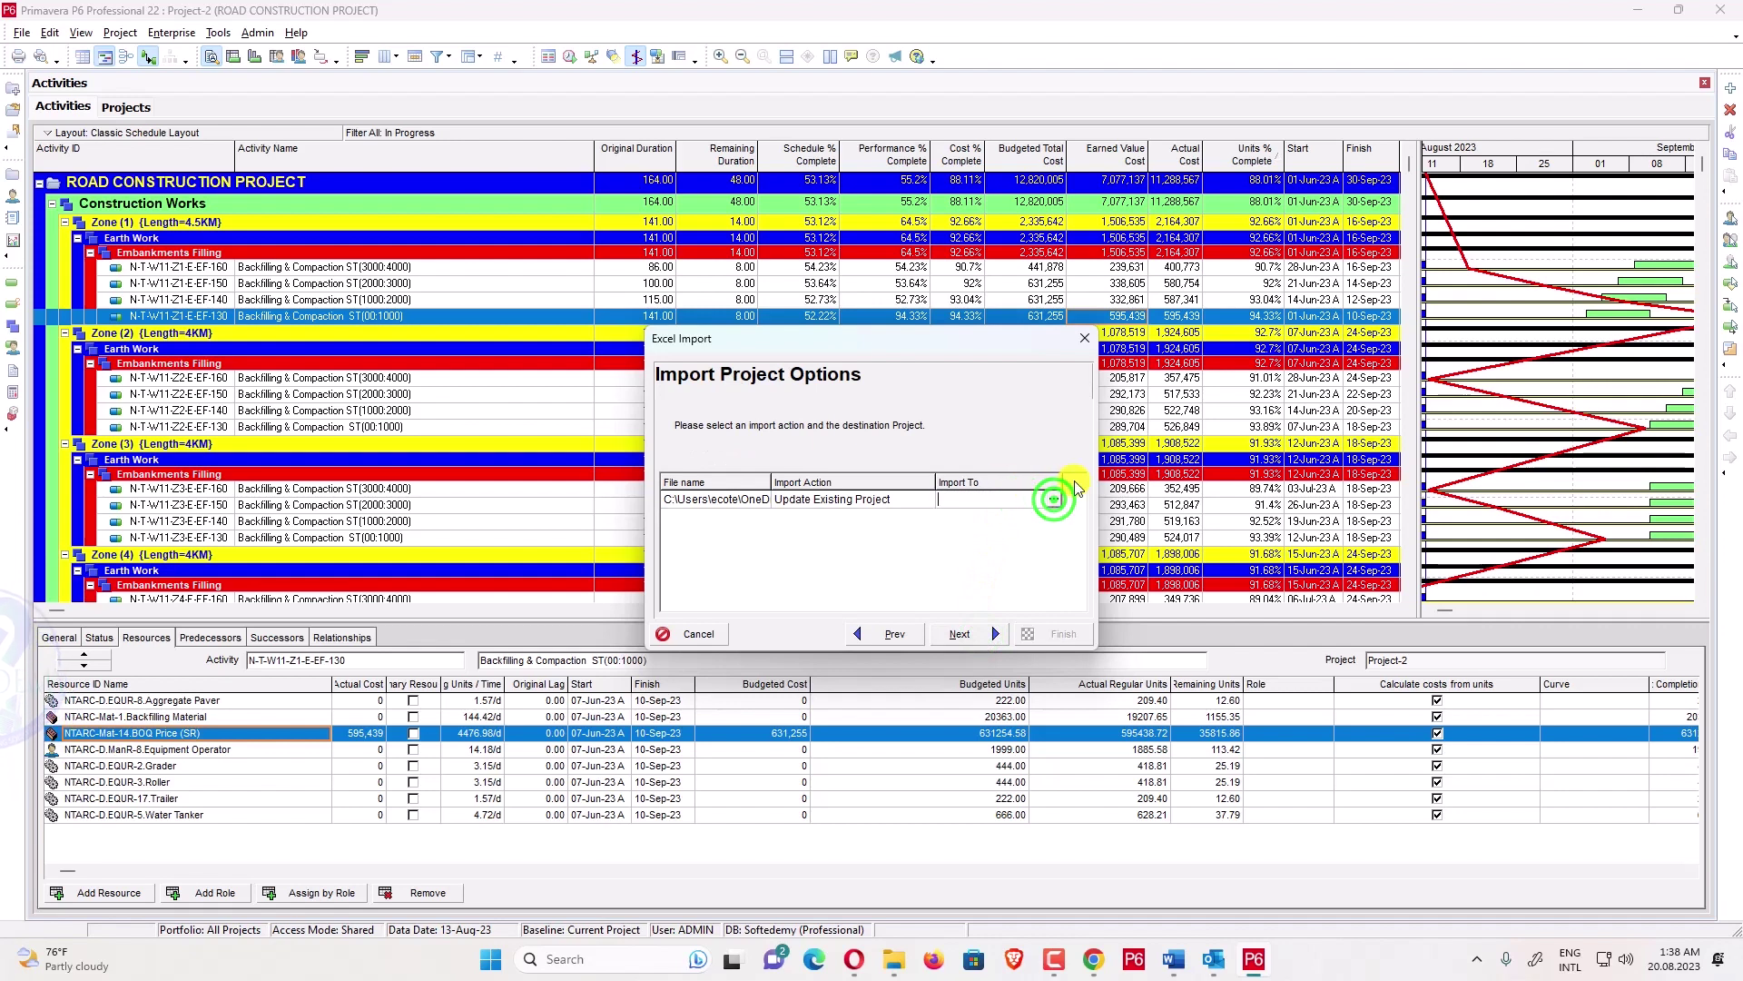
pyautogui.click(1056, 500)
pyautogui.click(459, 325)
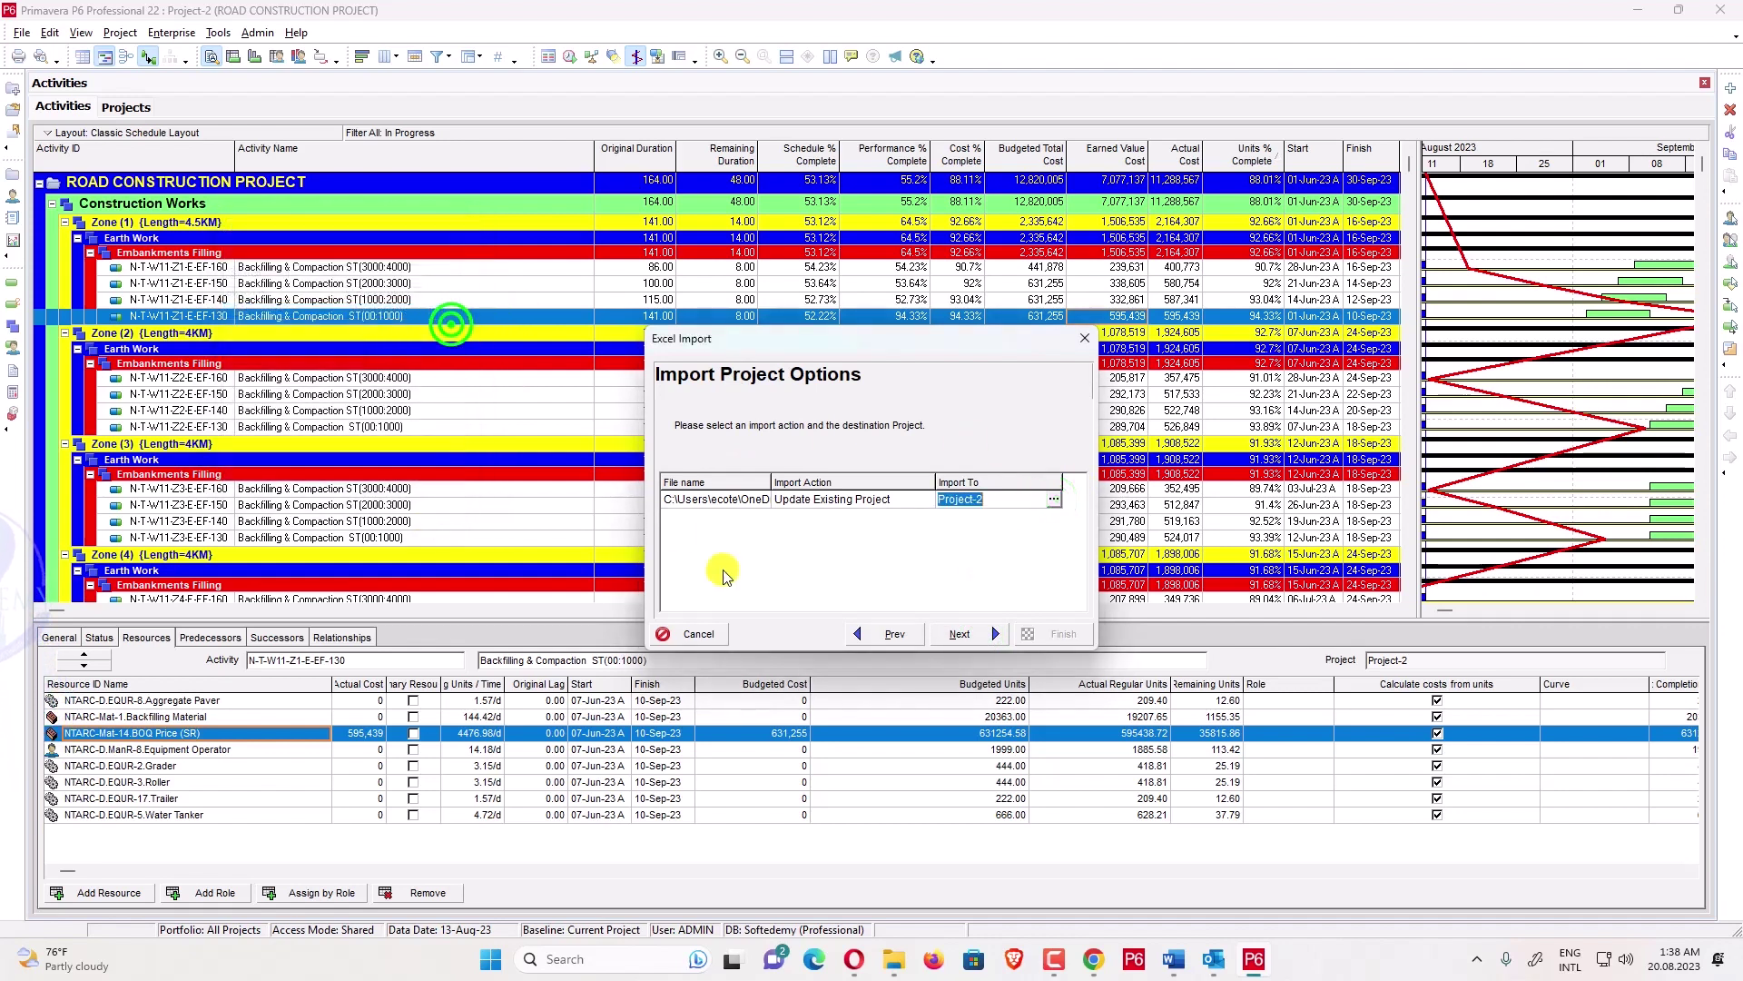
pyautogui.click(962, 633)
pyautogui.click(1043, 617)
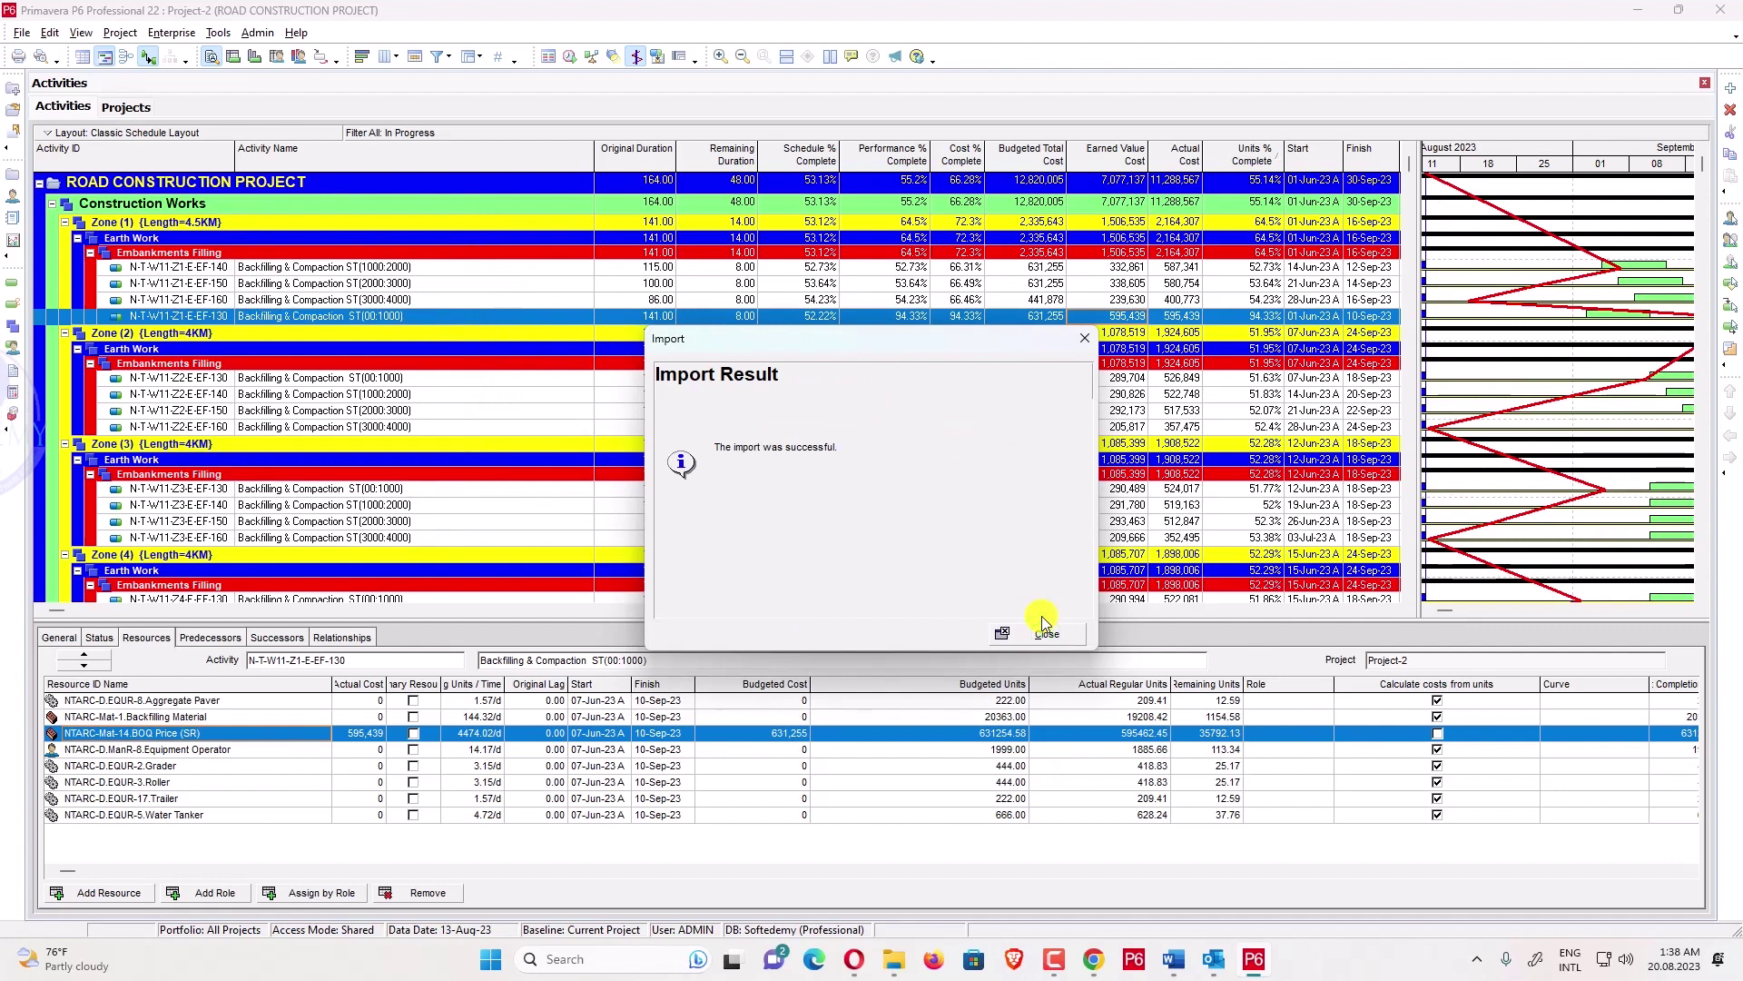
pyautogui.click(1015, 626)
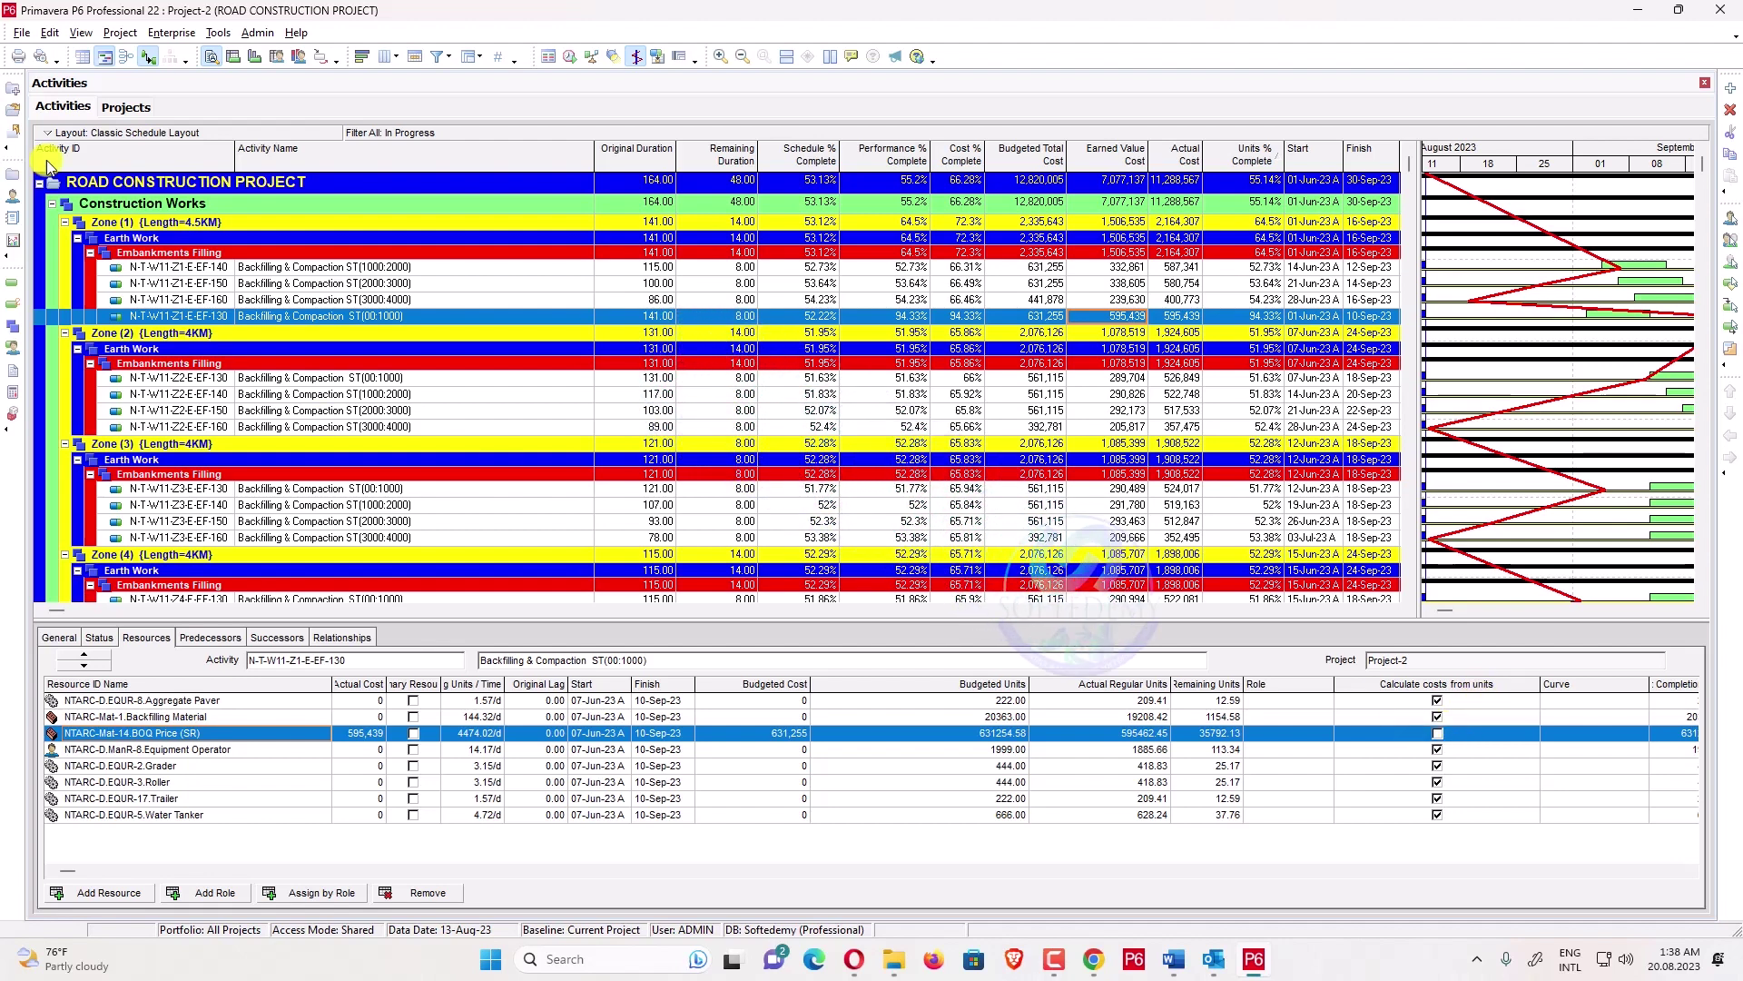
# - In the Resource Assignments view, fill the enabled Calculate costs from units option down from the first assignment to the last
pyautogui.click(13, 359)
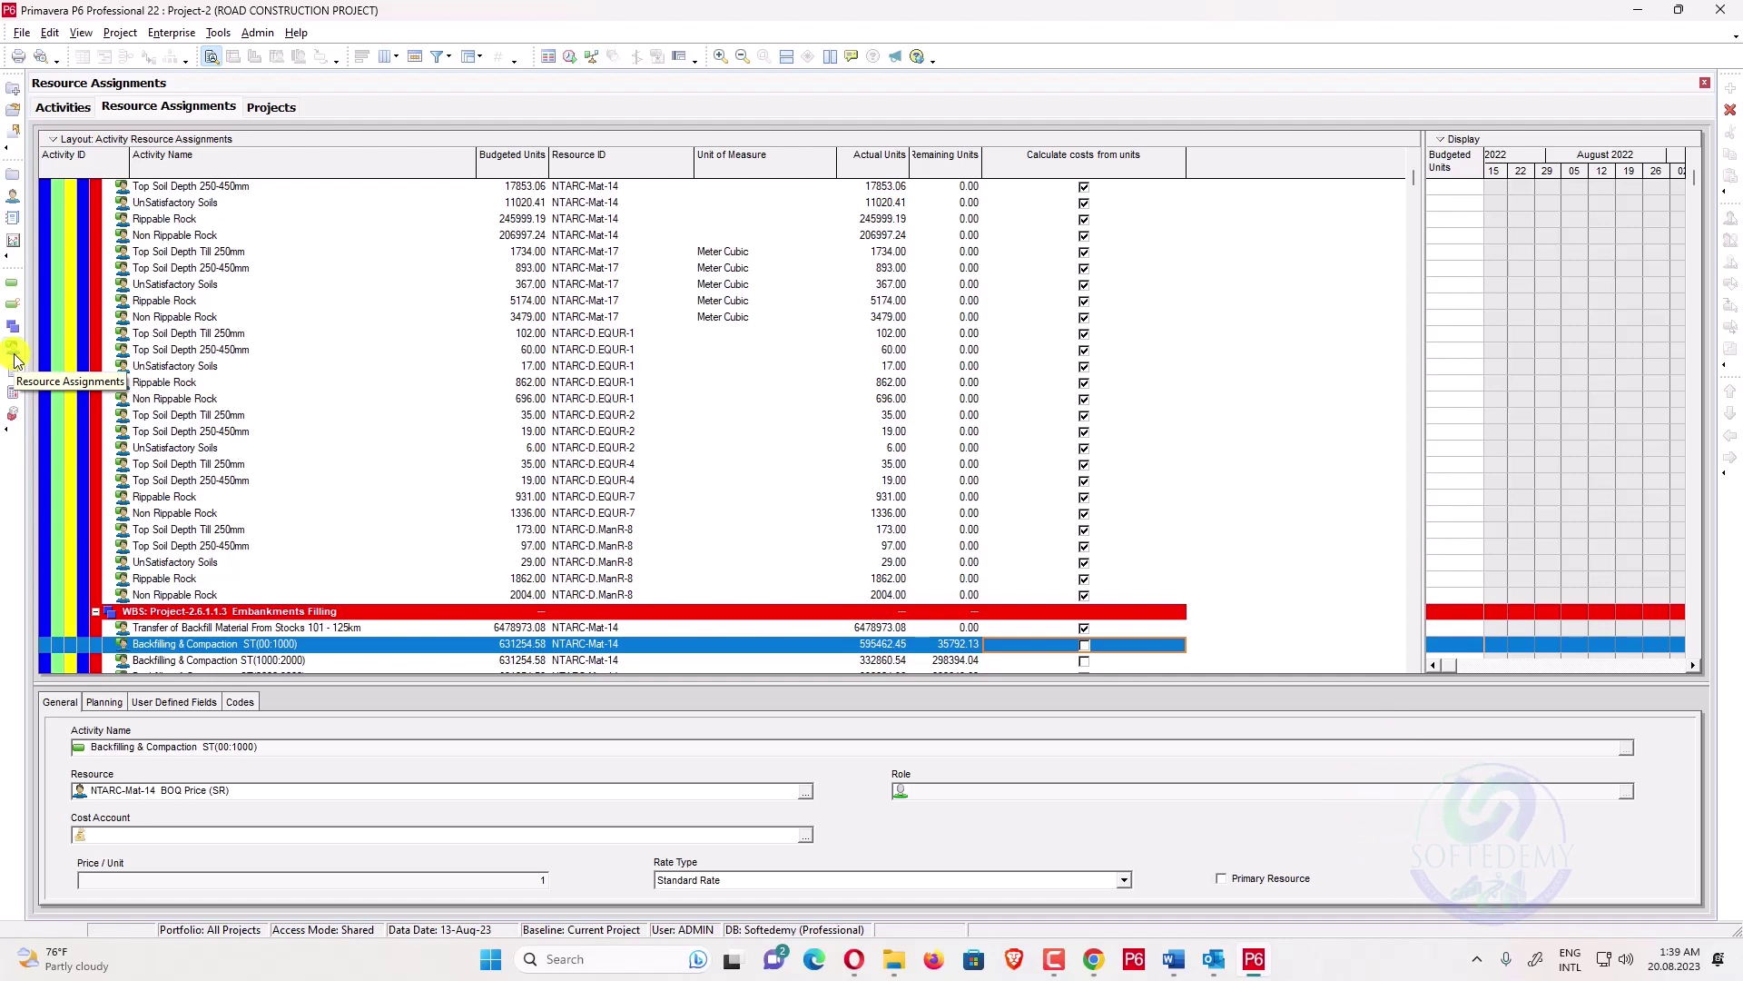
pyautogui.click(1410, 177)
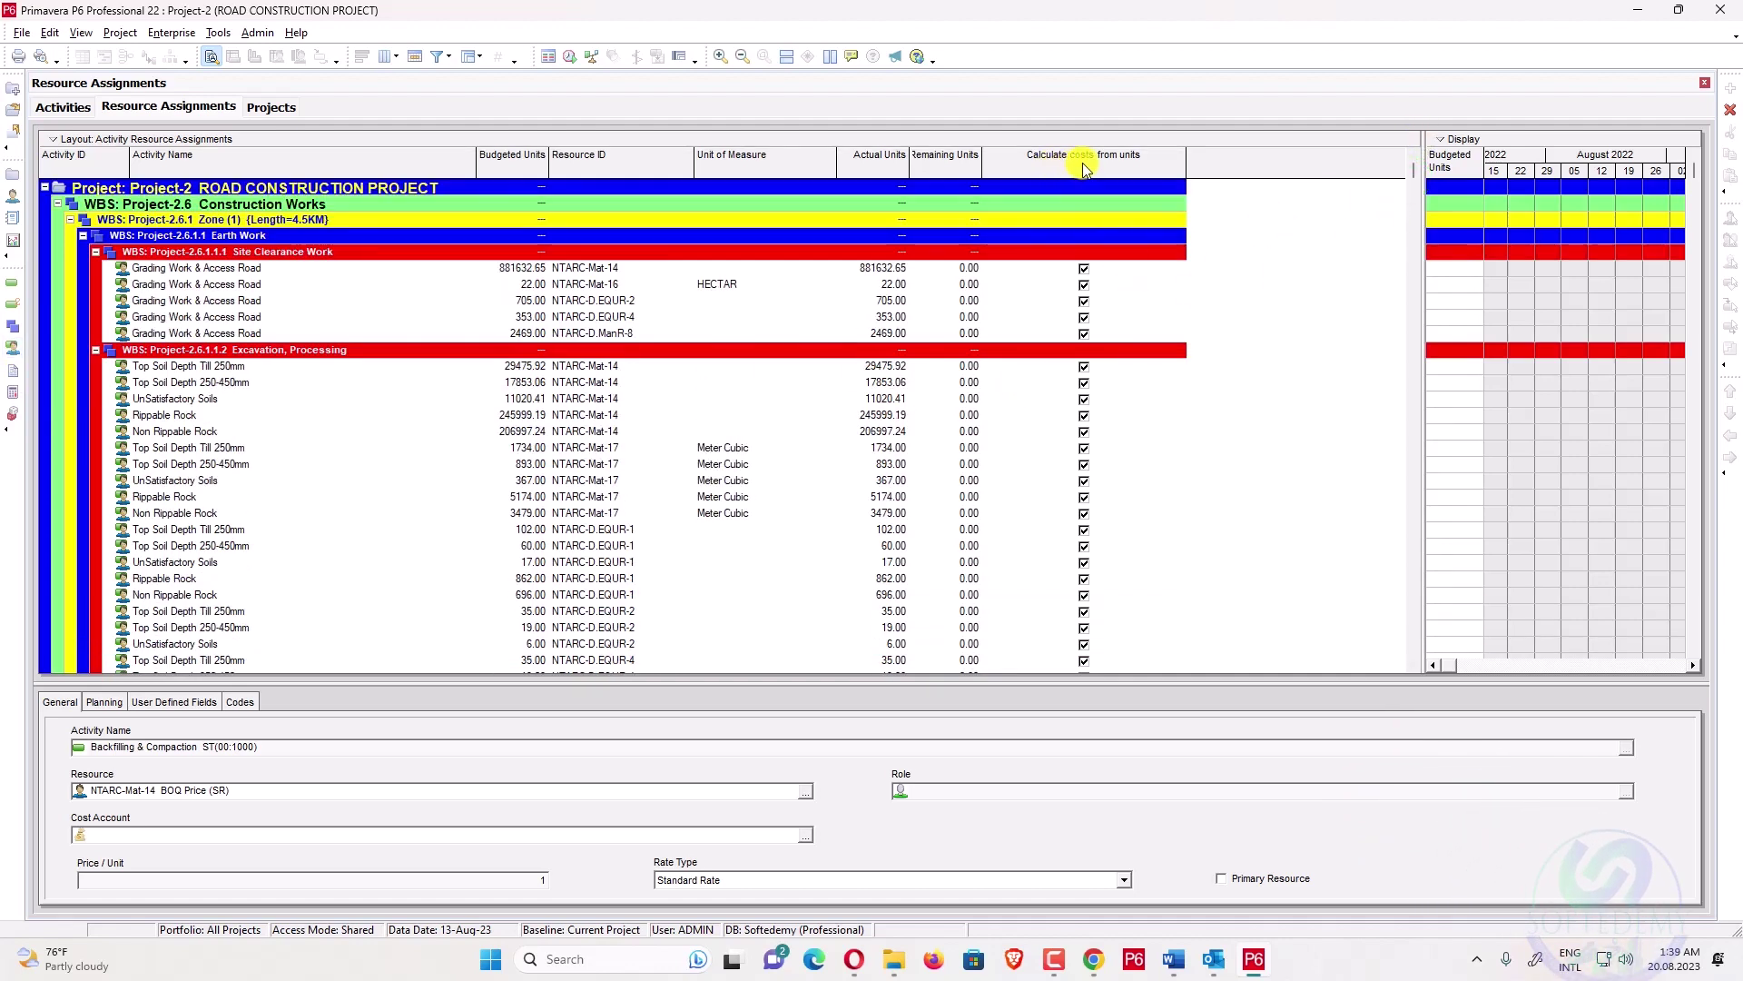
pyautogui.click(1107, 266)
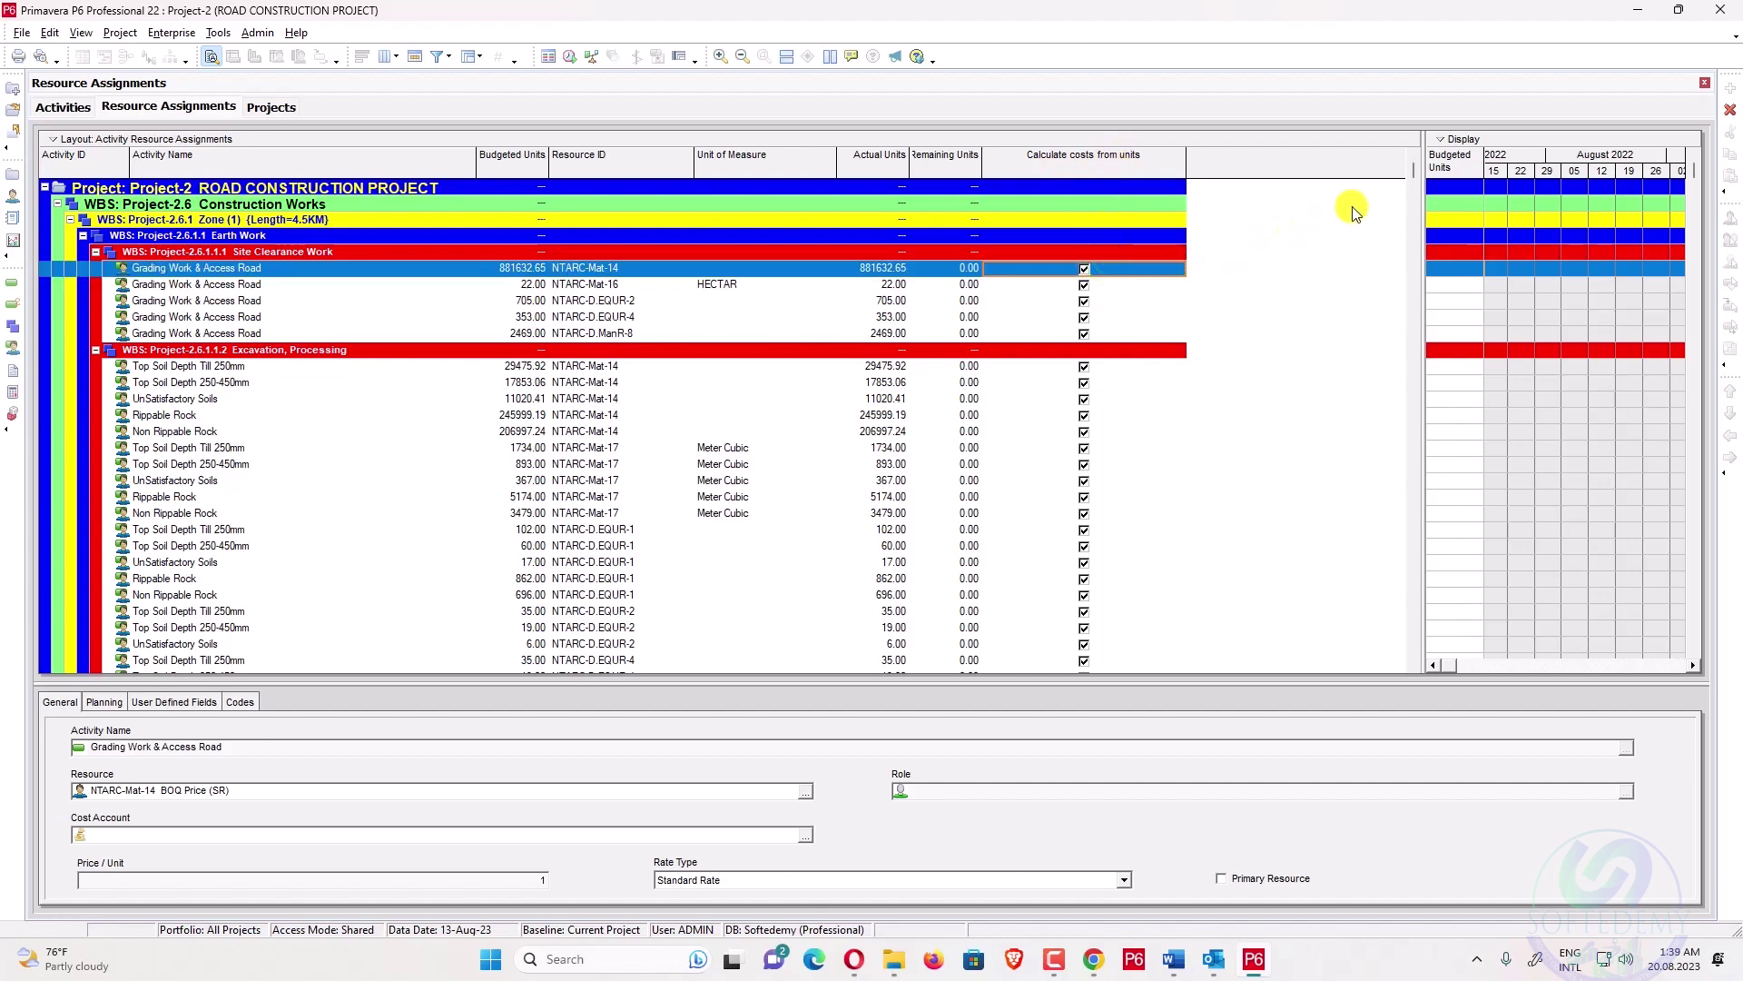
pyautogui.moveTo(1421, 172); pyautogui.dragTo(1395, 686)
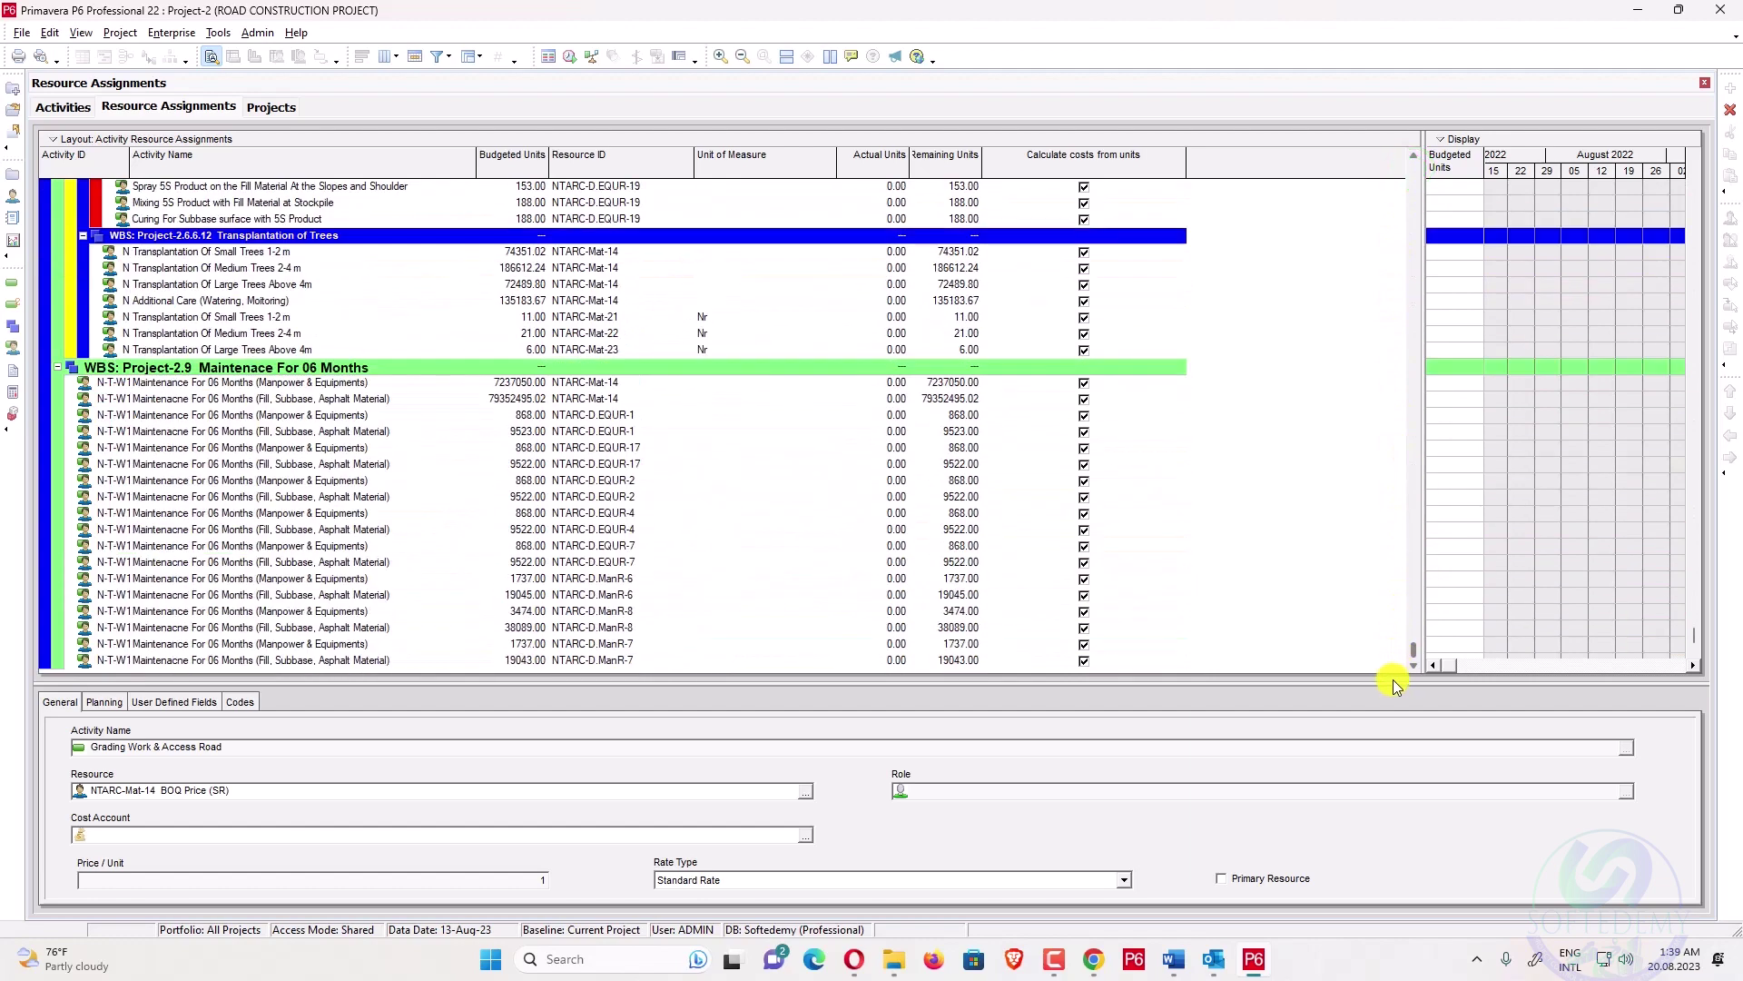
pyautogui.keyDown('shift'); pyautogui.click(1101, 661); pyautogui.keyUp('shift')
pyautogui.rightClick(1101, 661)
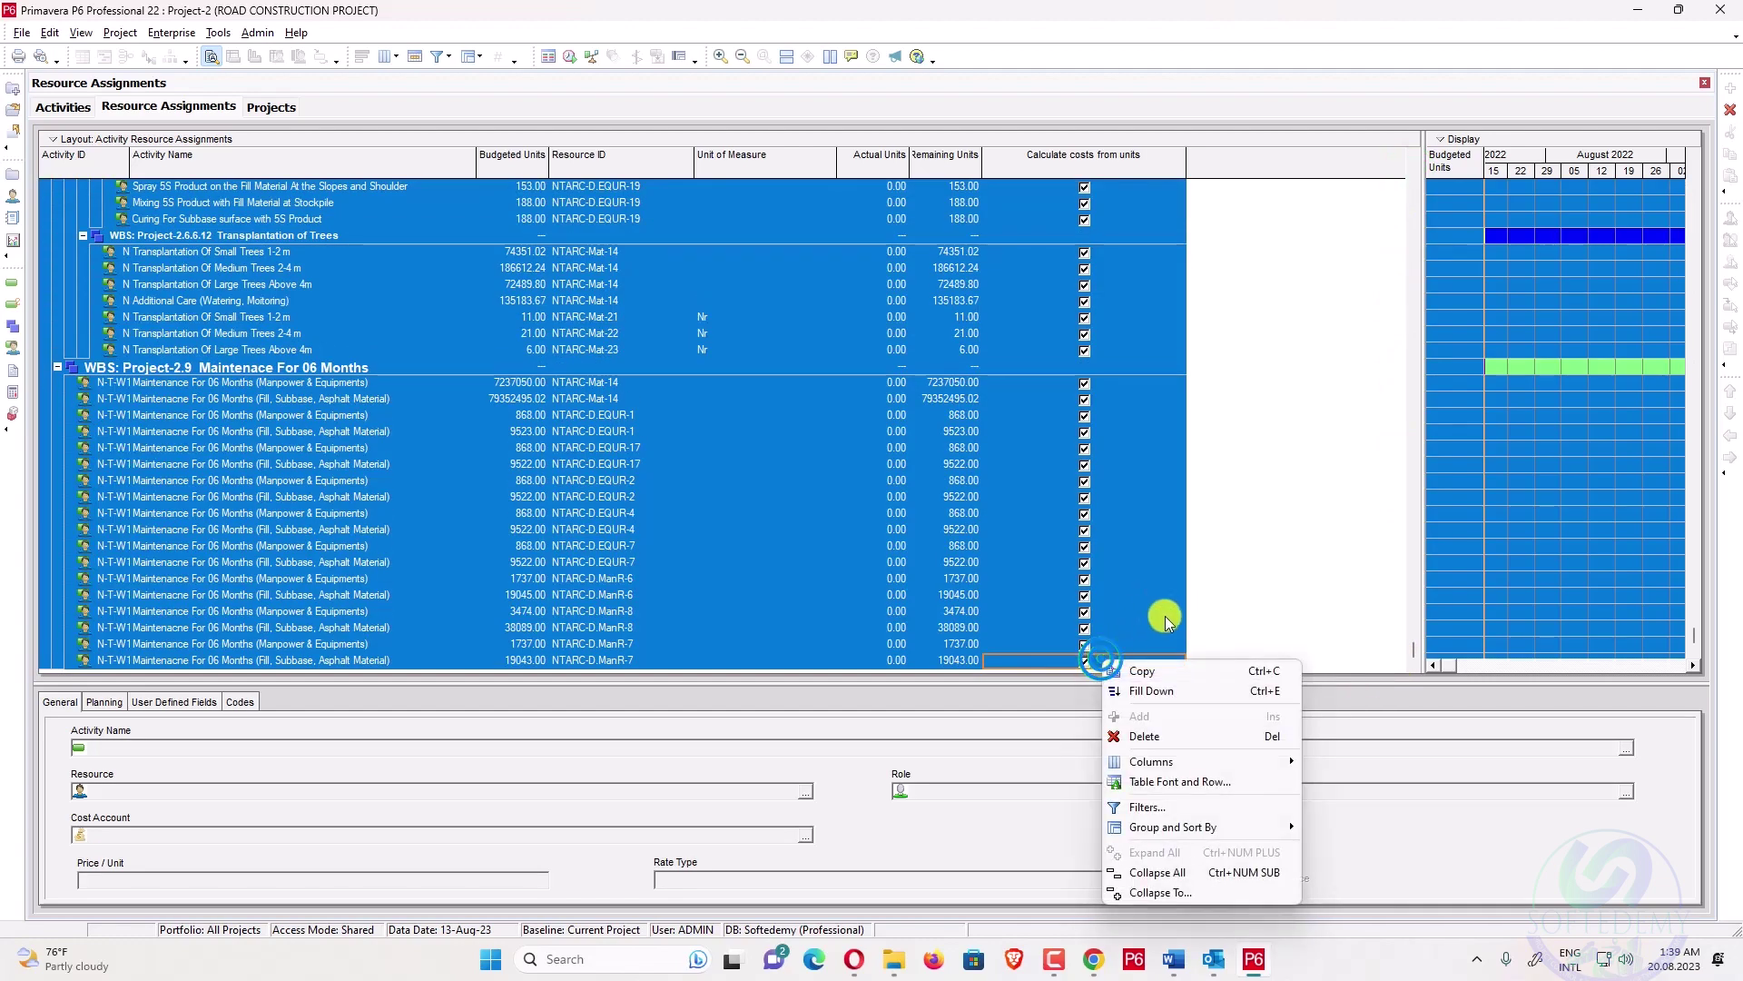
pyautogui.click(1178, 692)
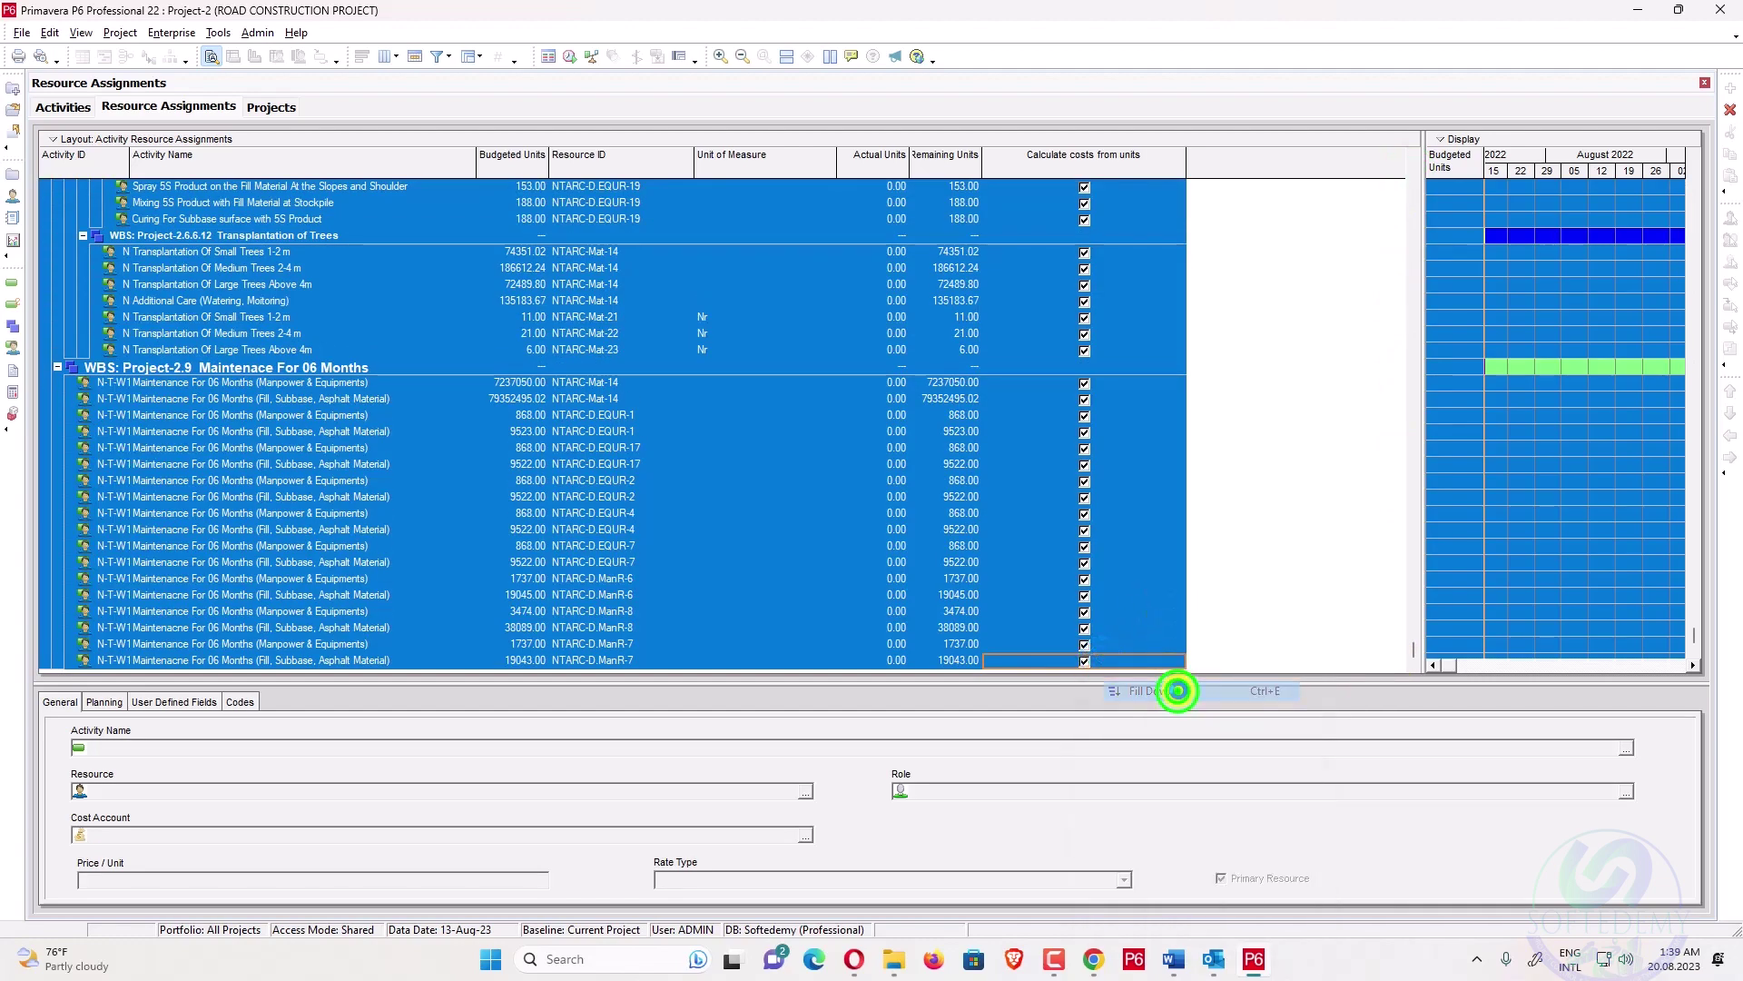
# - Return to the Activities view, select the ROAD CONSTRUCTION PROJECT row, and open the AC=EV global change for modification with a wider condition Parameter column
pyautogui.click(50, 107)
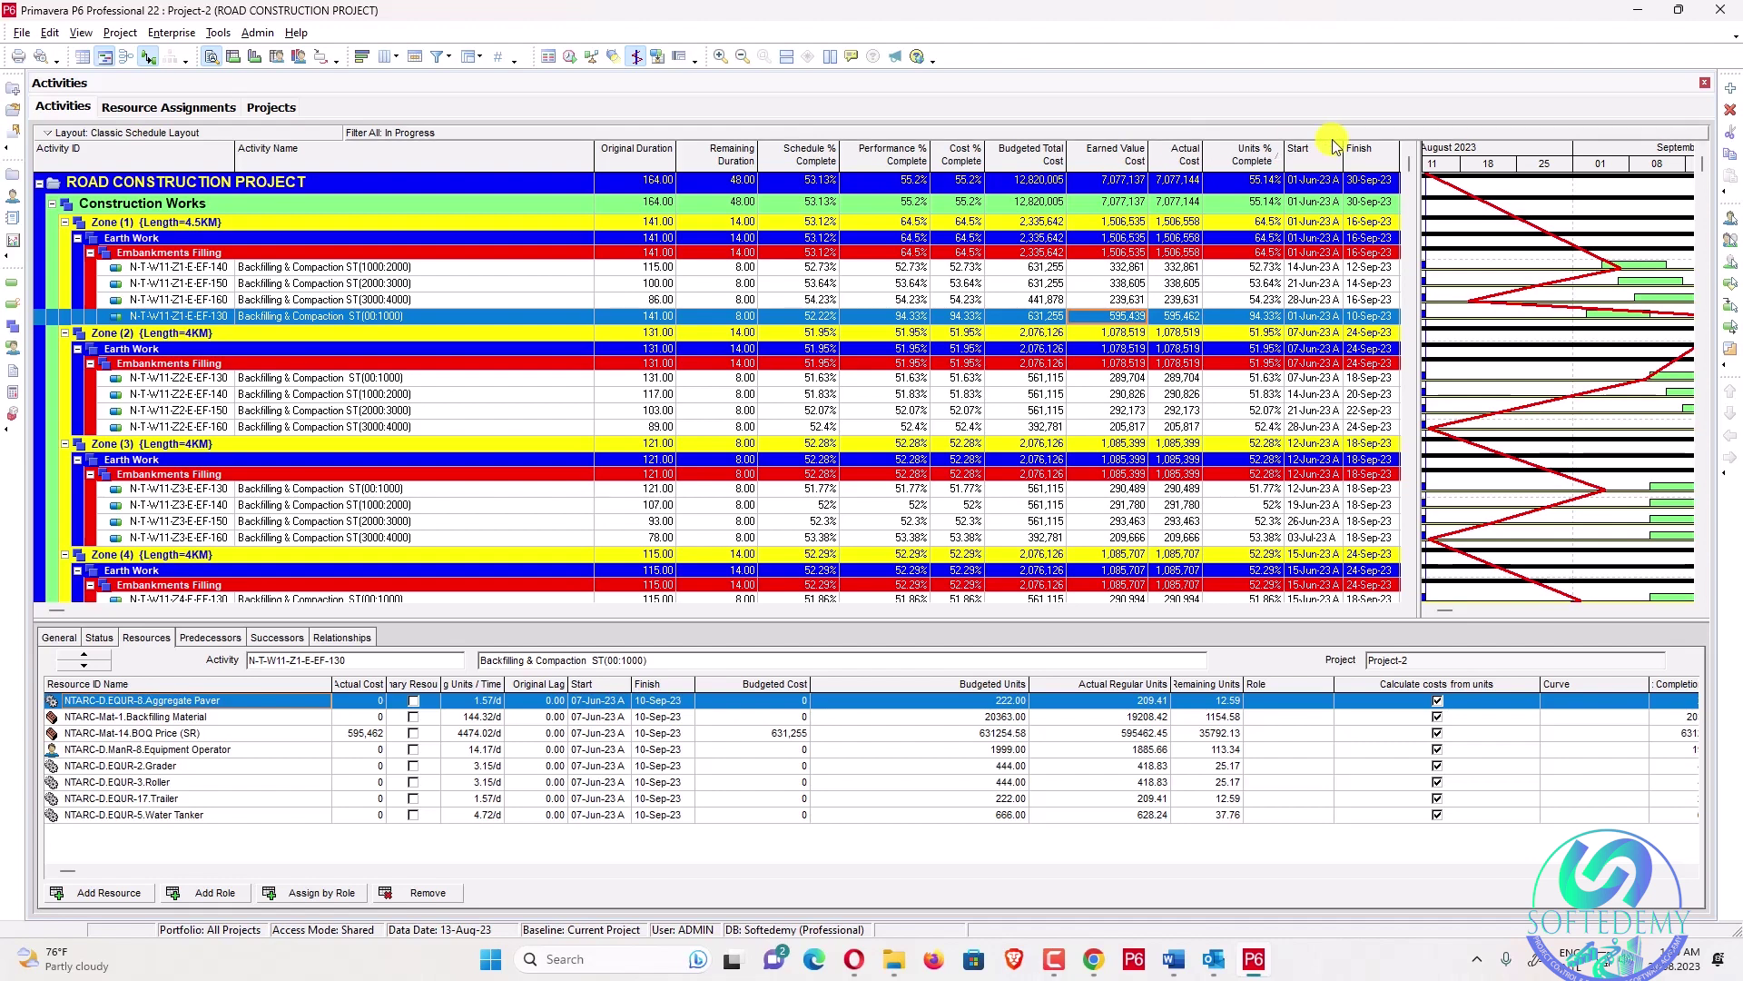
pyautogui.click(1250, 188)
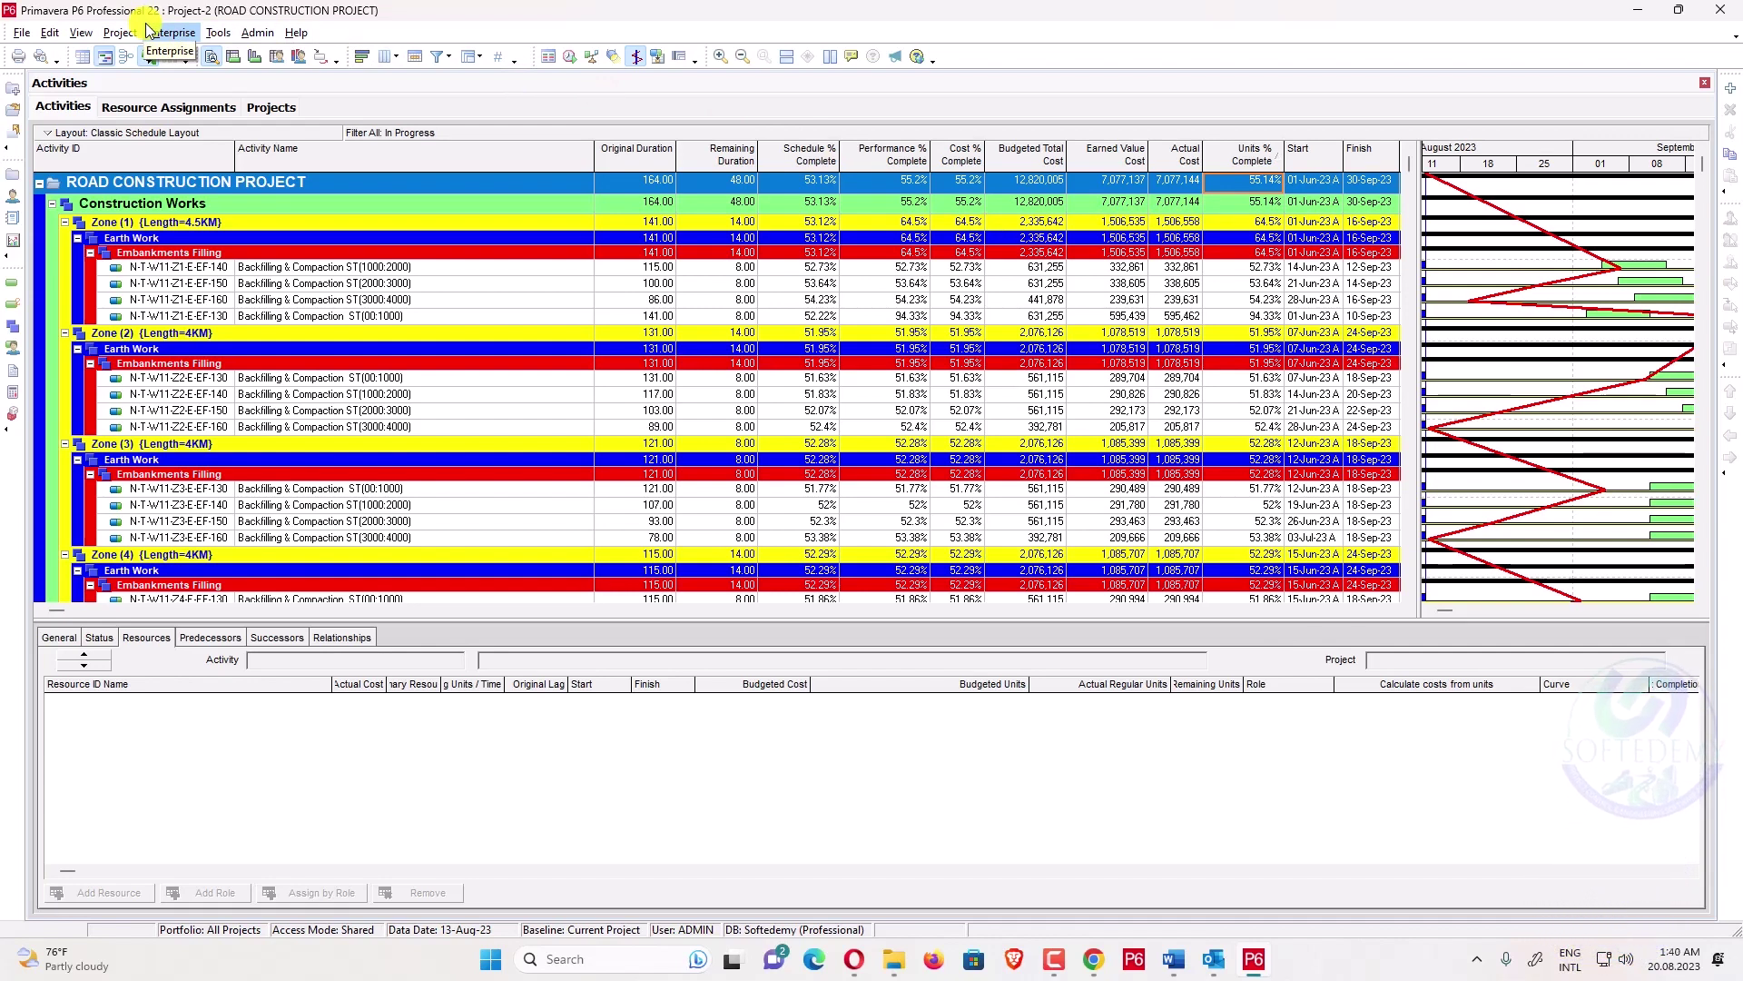
pyautogui.click(223, 31)
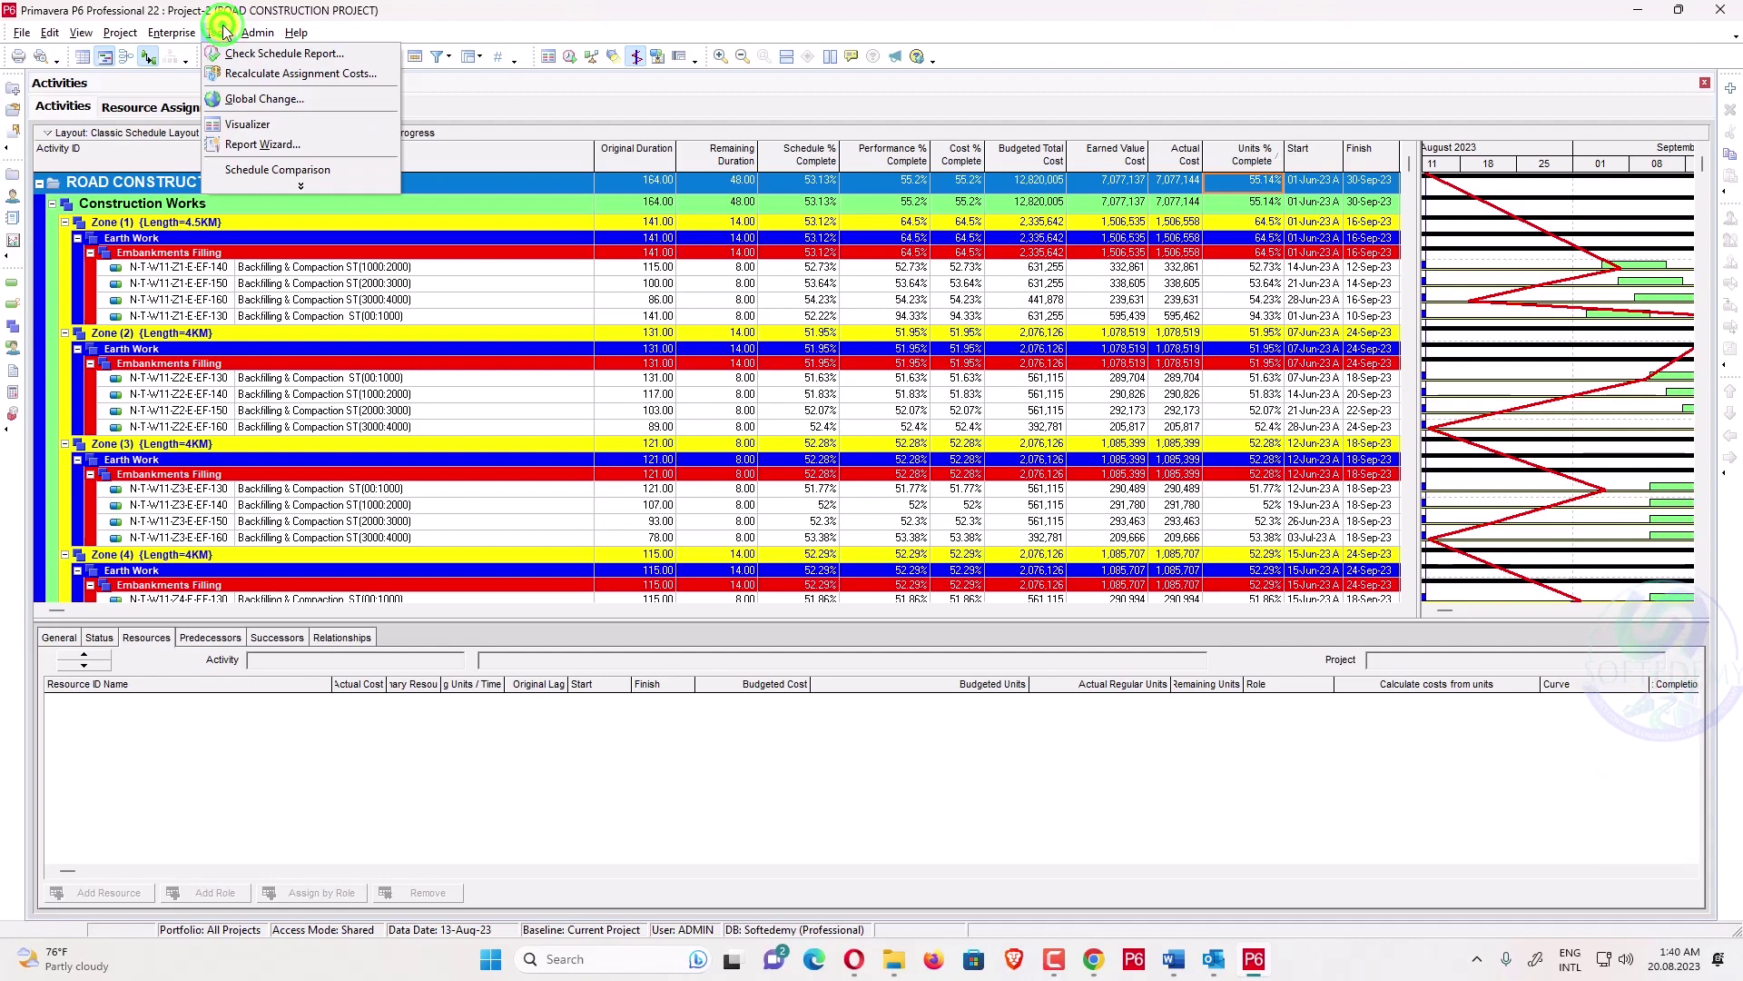
pyautogui.click(261, 97)
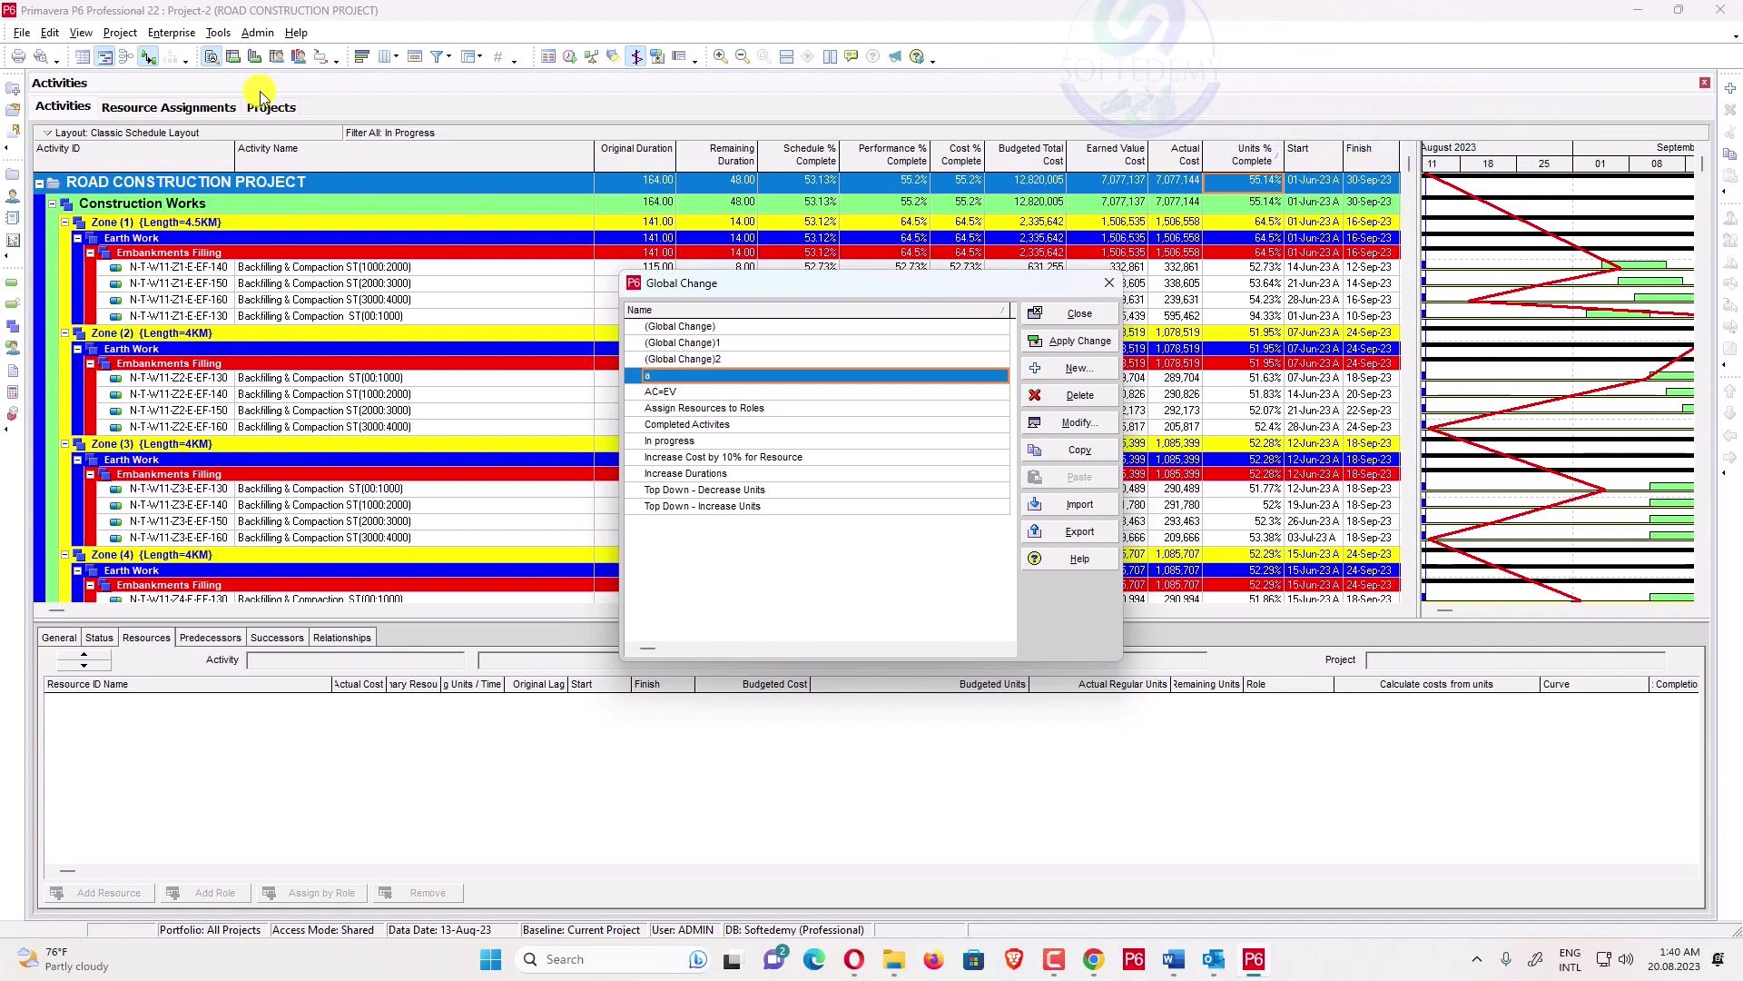
pyautogui.click(679, 392)
pyautogui.click(1072, 422)
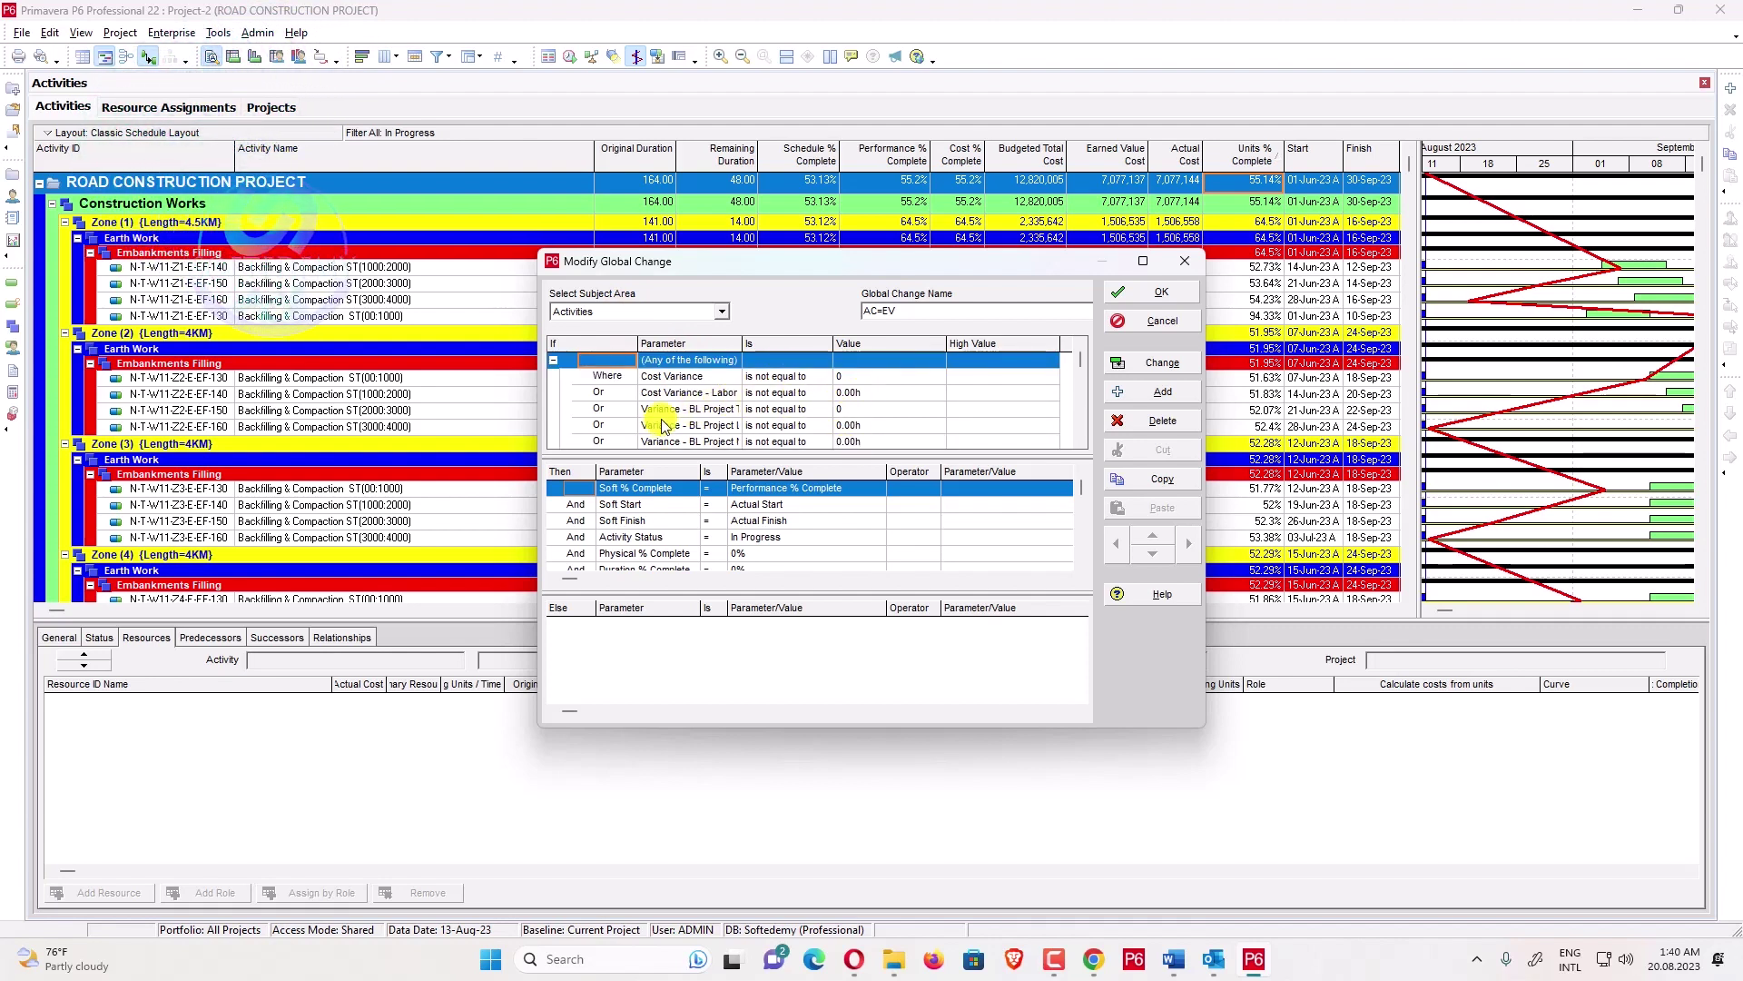
pyautogui.moveTo(744, 343); pyautogui.dragTo(817, 338)
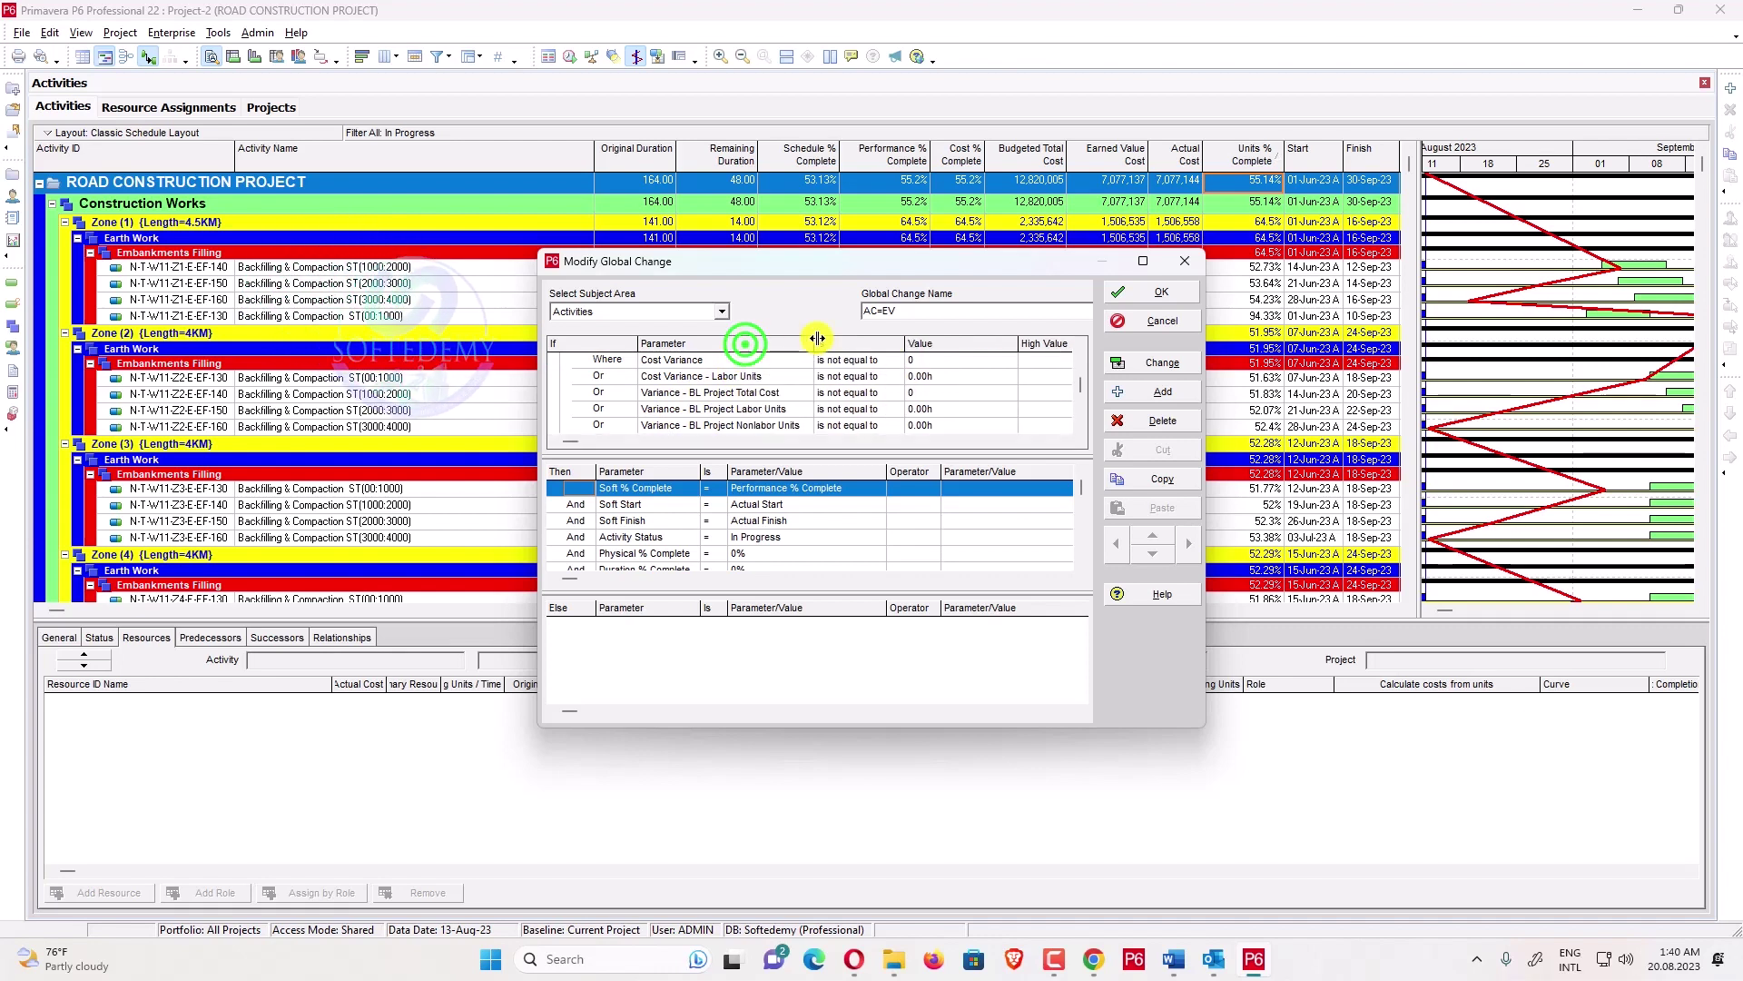
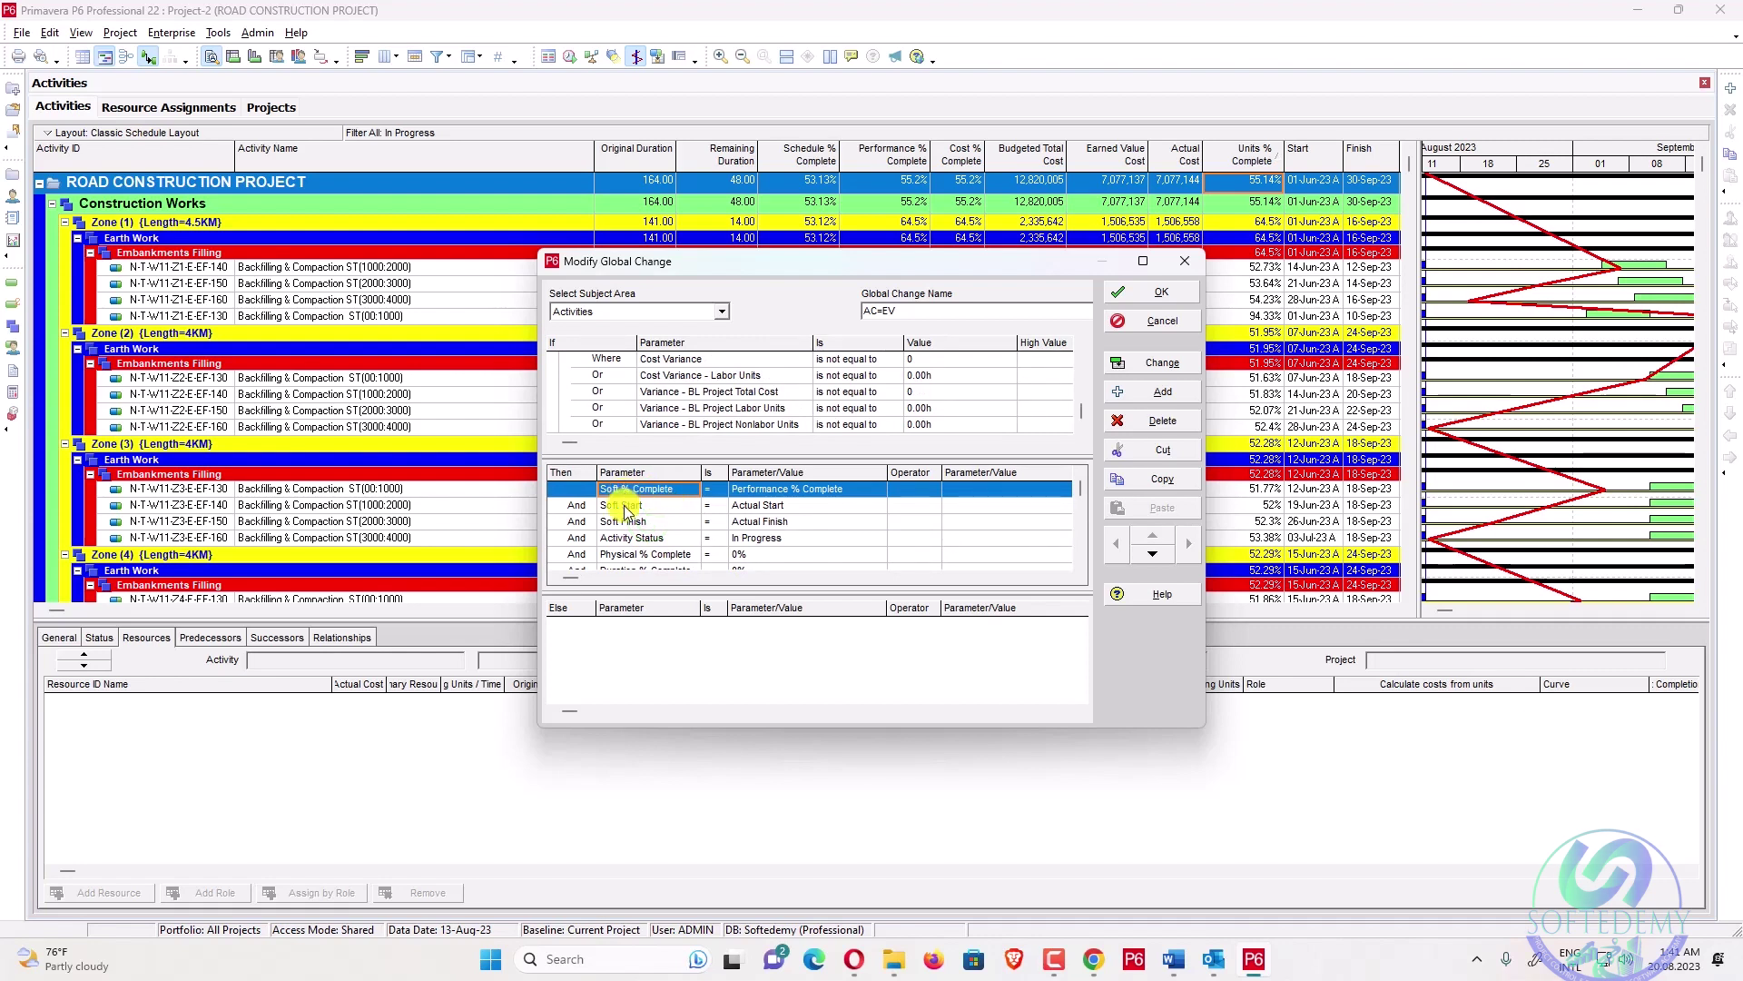
# - Examine the Then statements of the AC=EV global change, from the Soft % Complete assignment through to the Actual Finish assignment
pyautogui.click(627, 508)
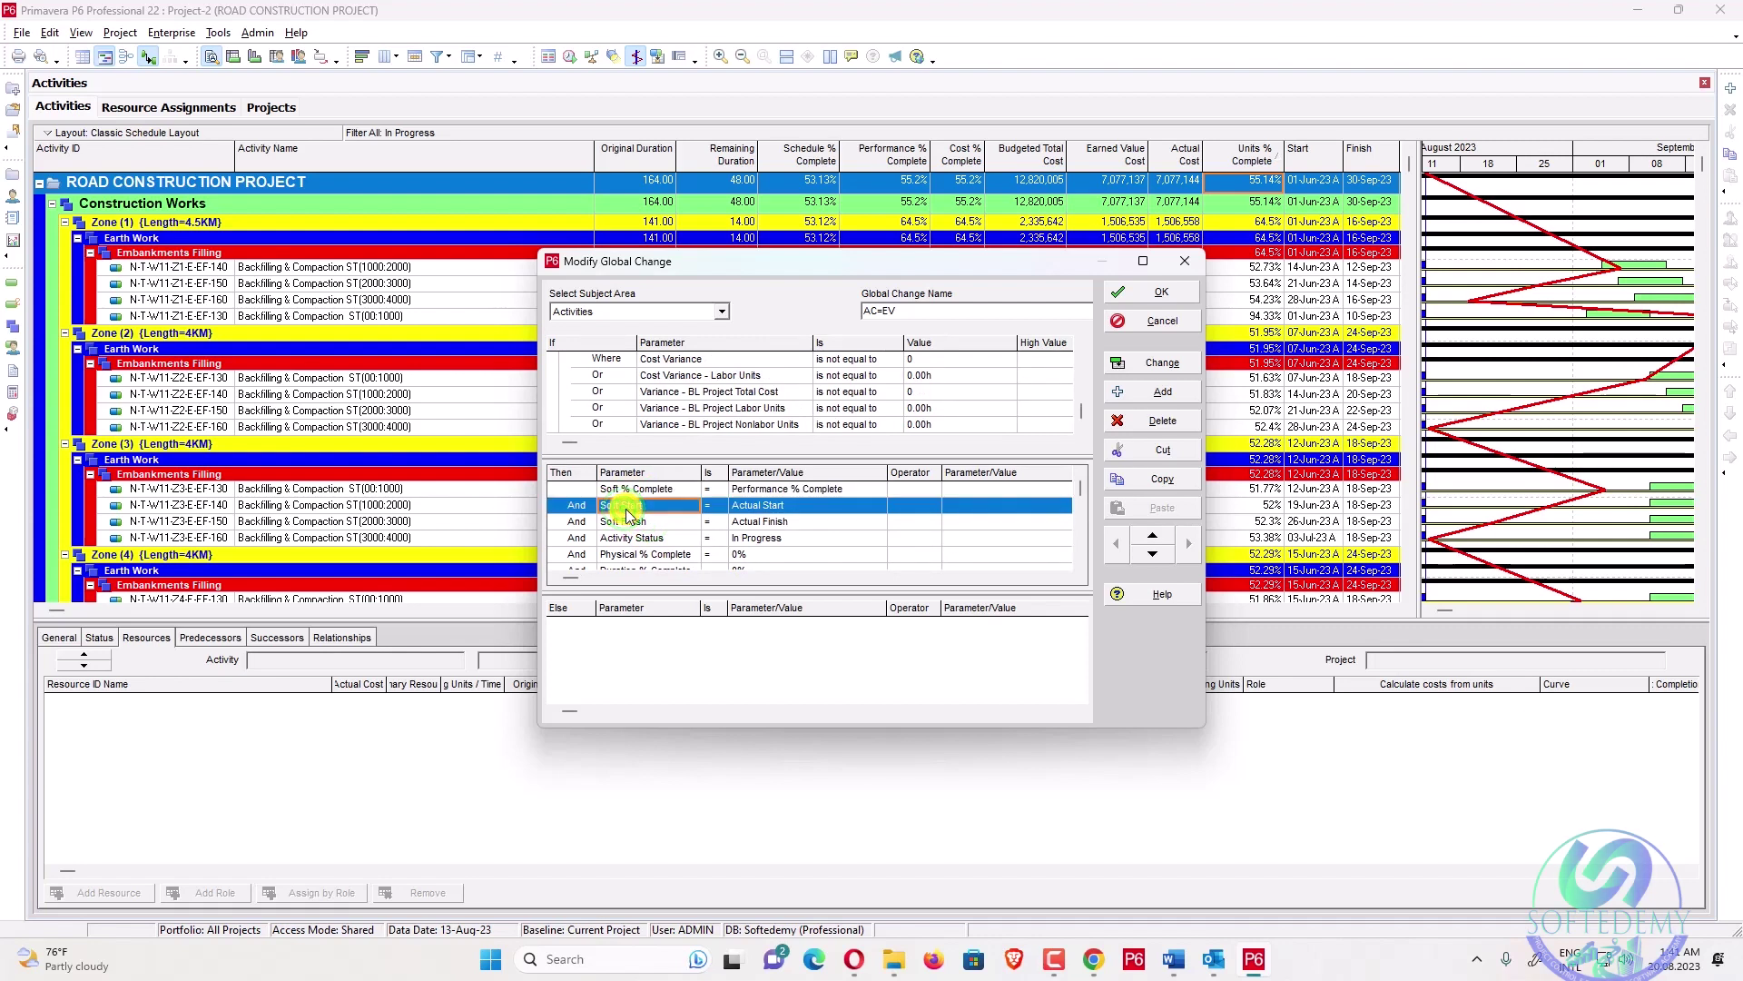
pyautogui.click(642, 494)
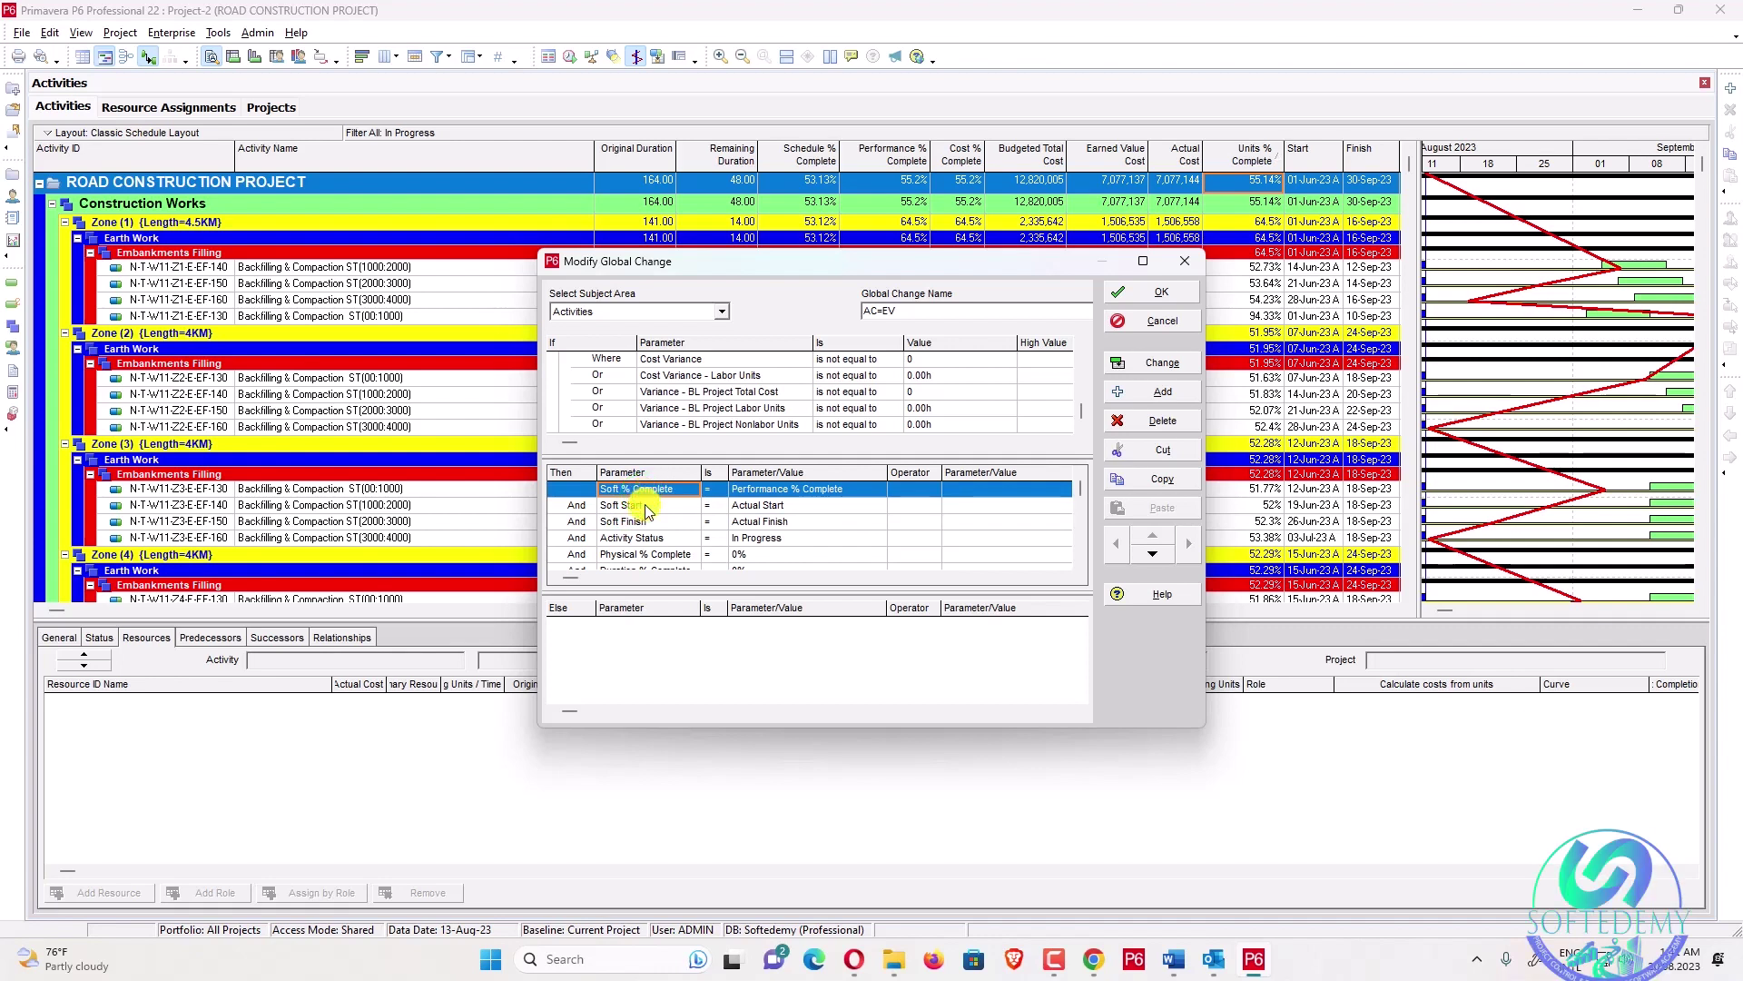
pyautogui.click(657, 509)
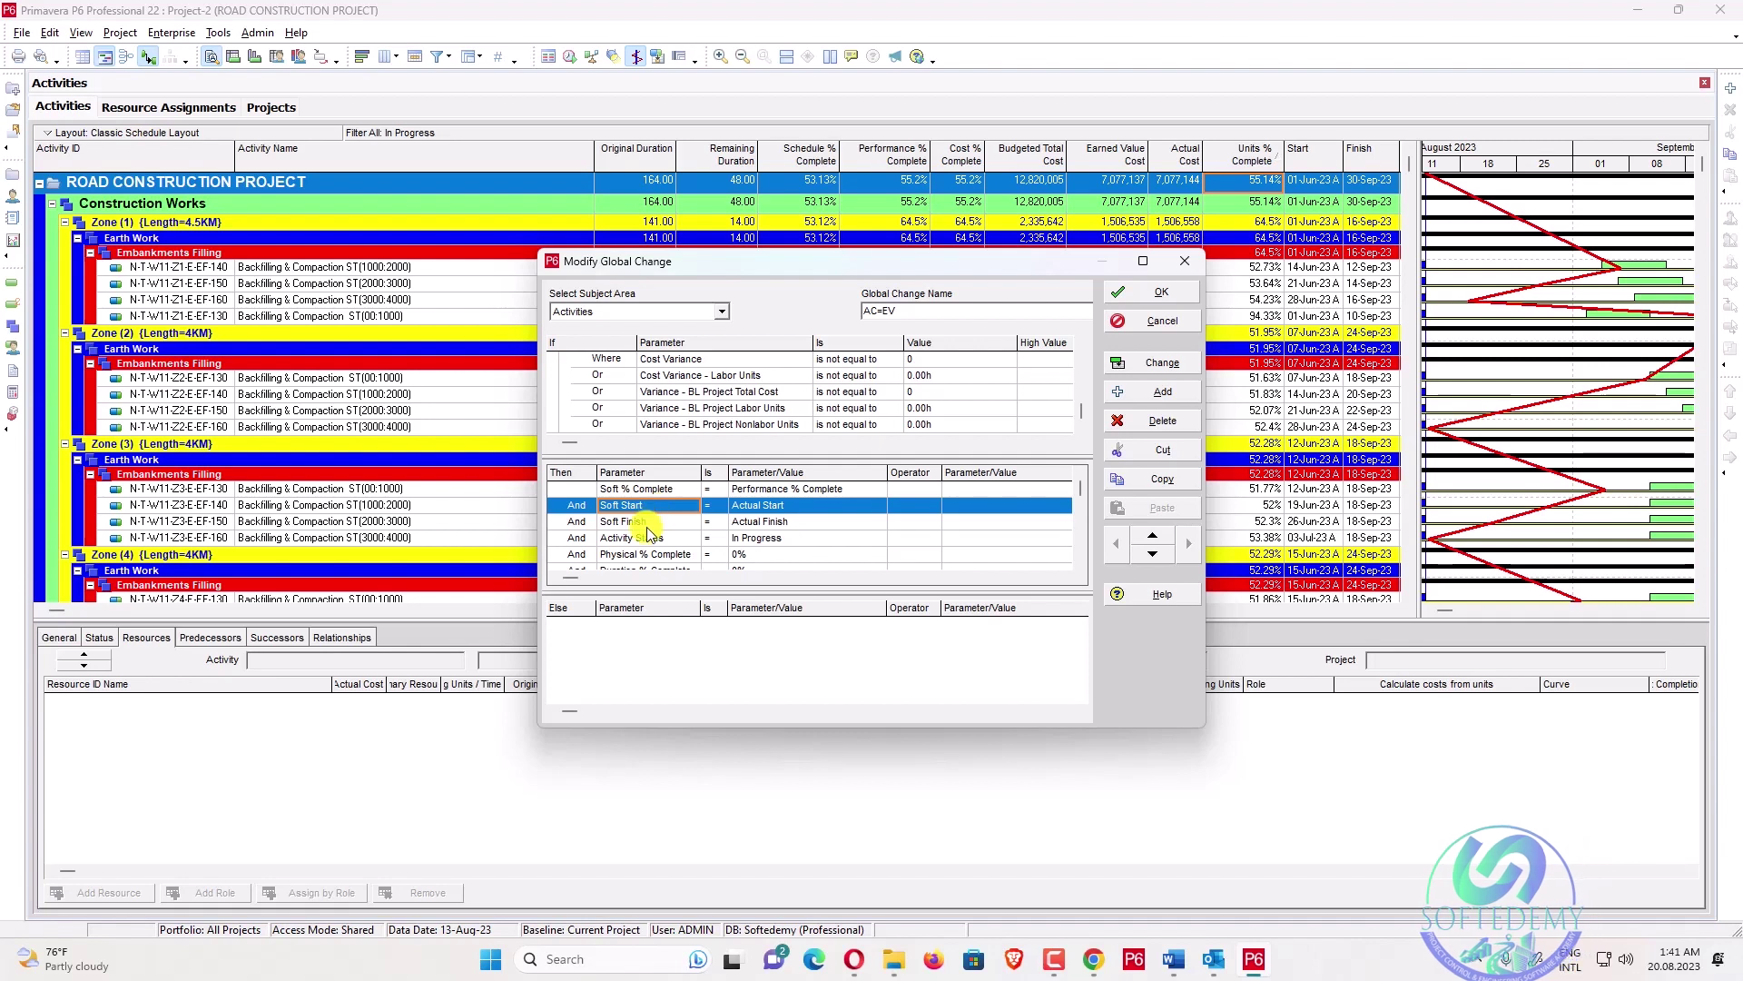
pyautogui.click(647, 526)
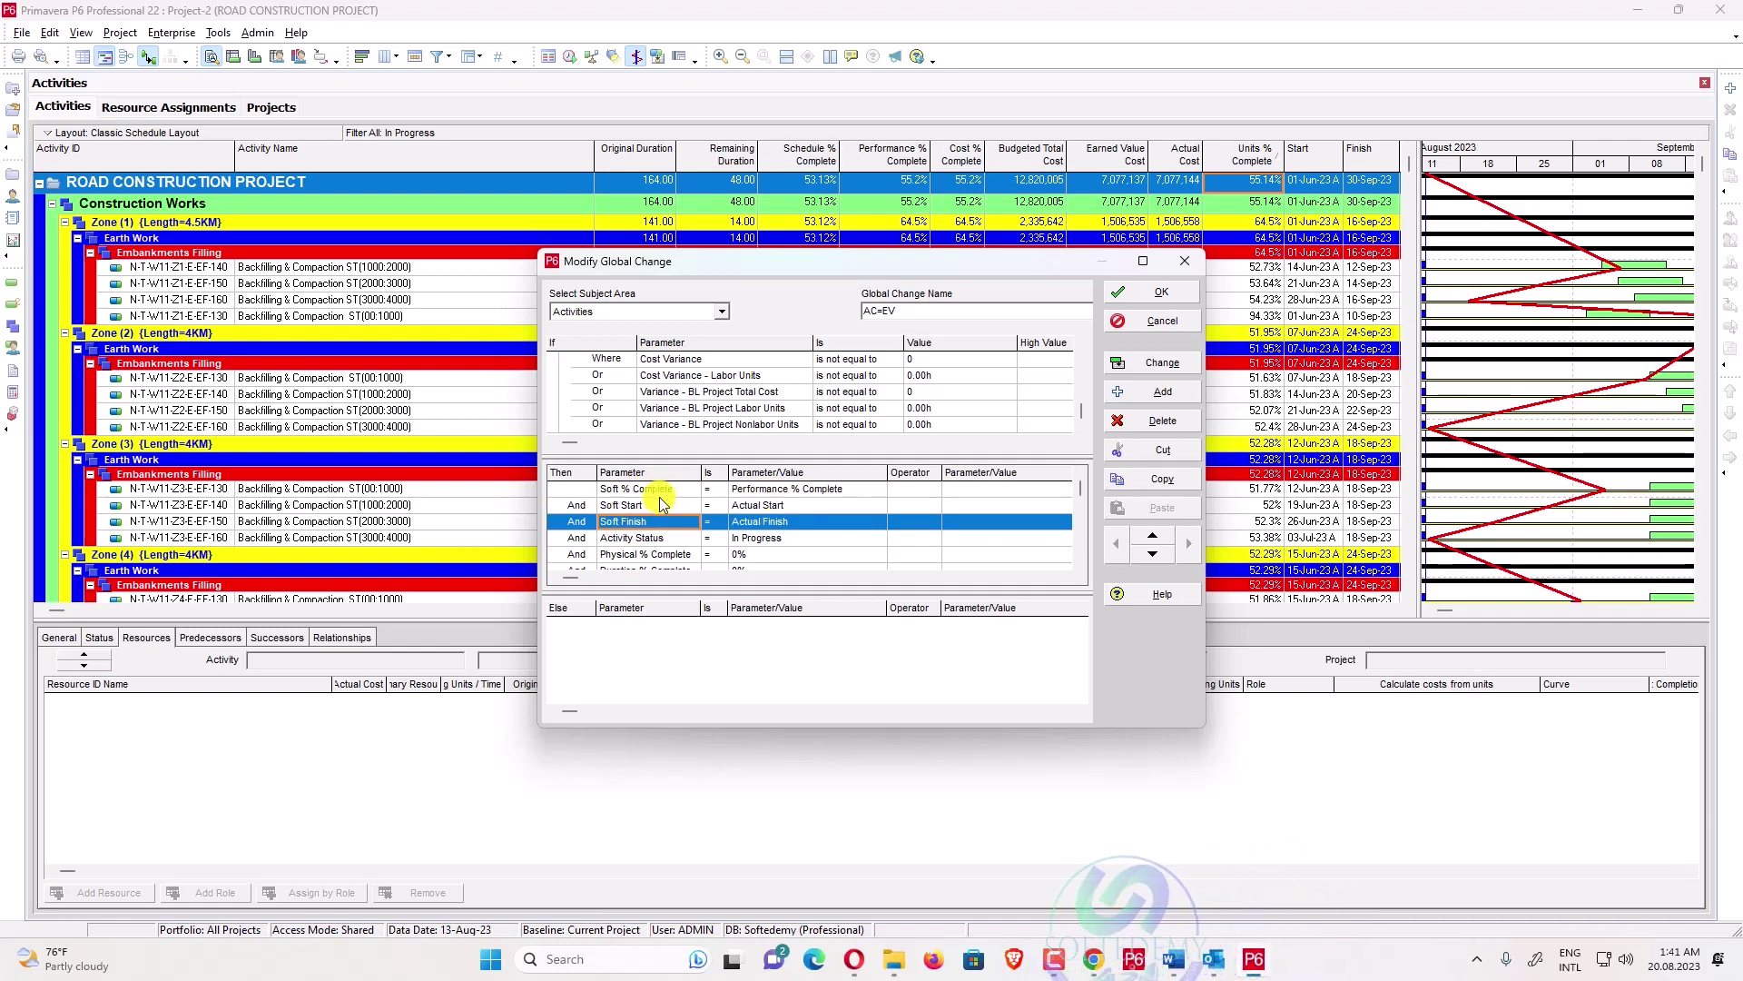
pyautogui.scroll(-1, 661, 505)
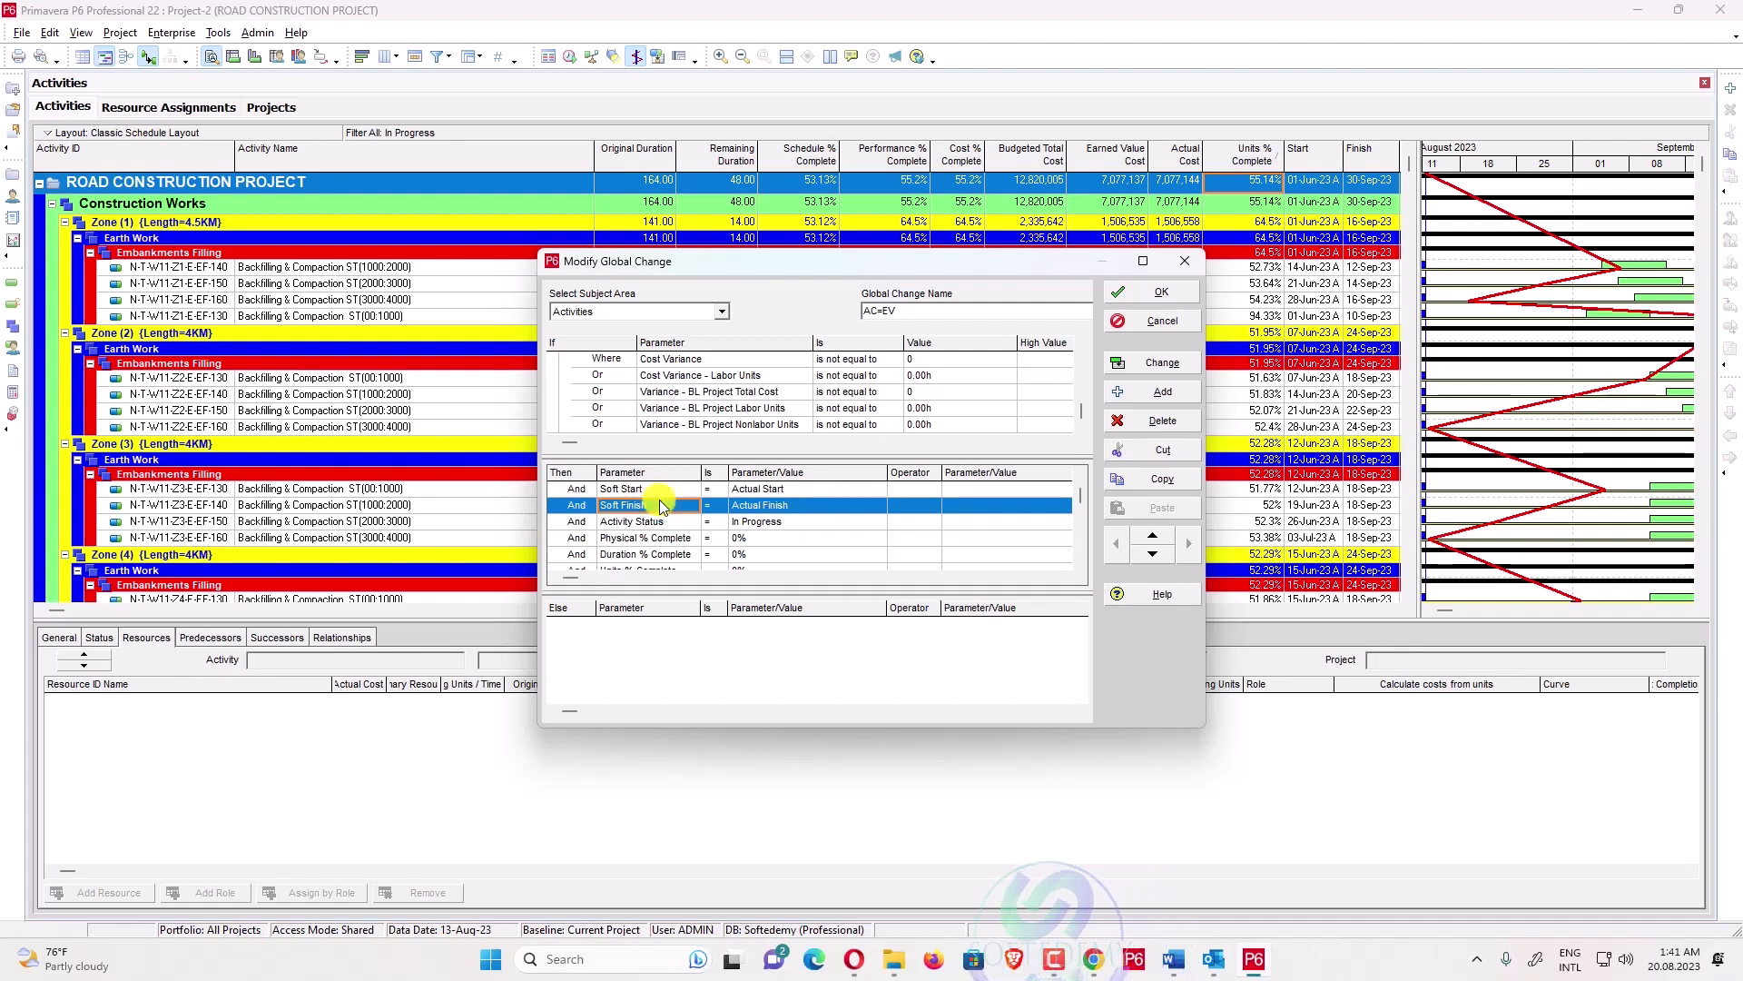
pyautogui.scroll(-1, 668, 518)
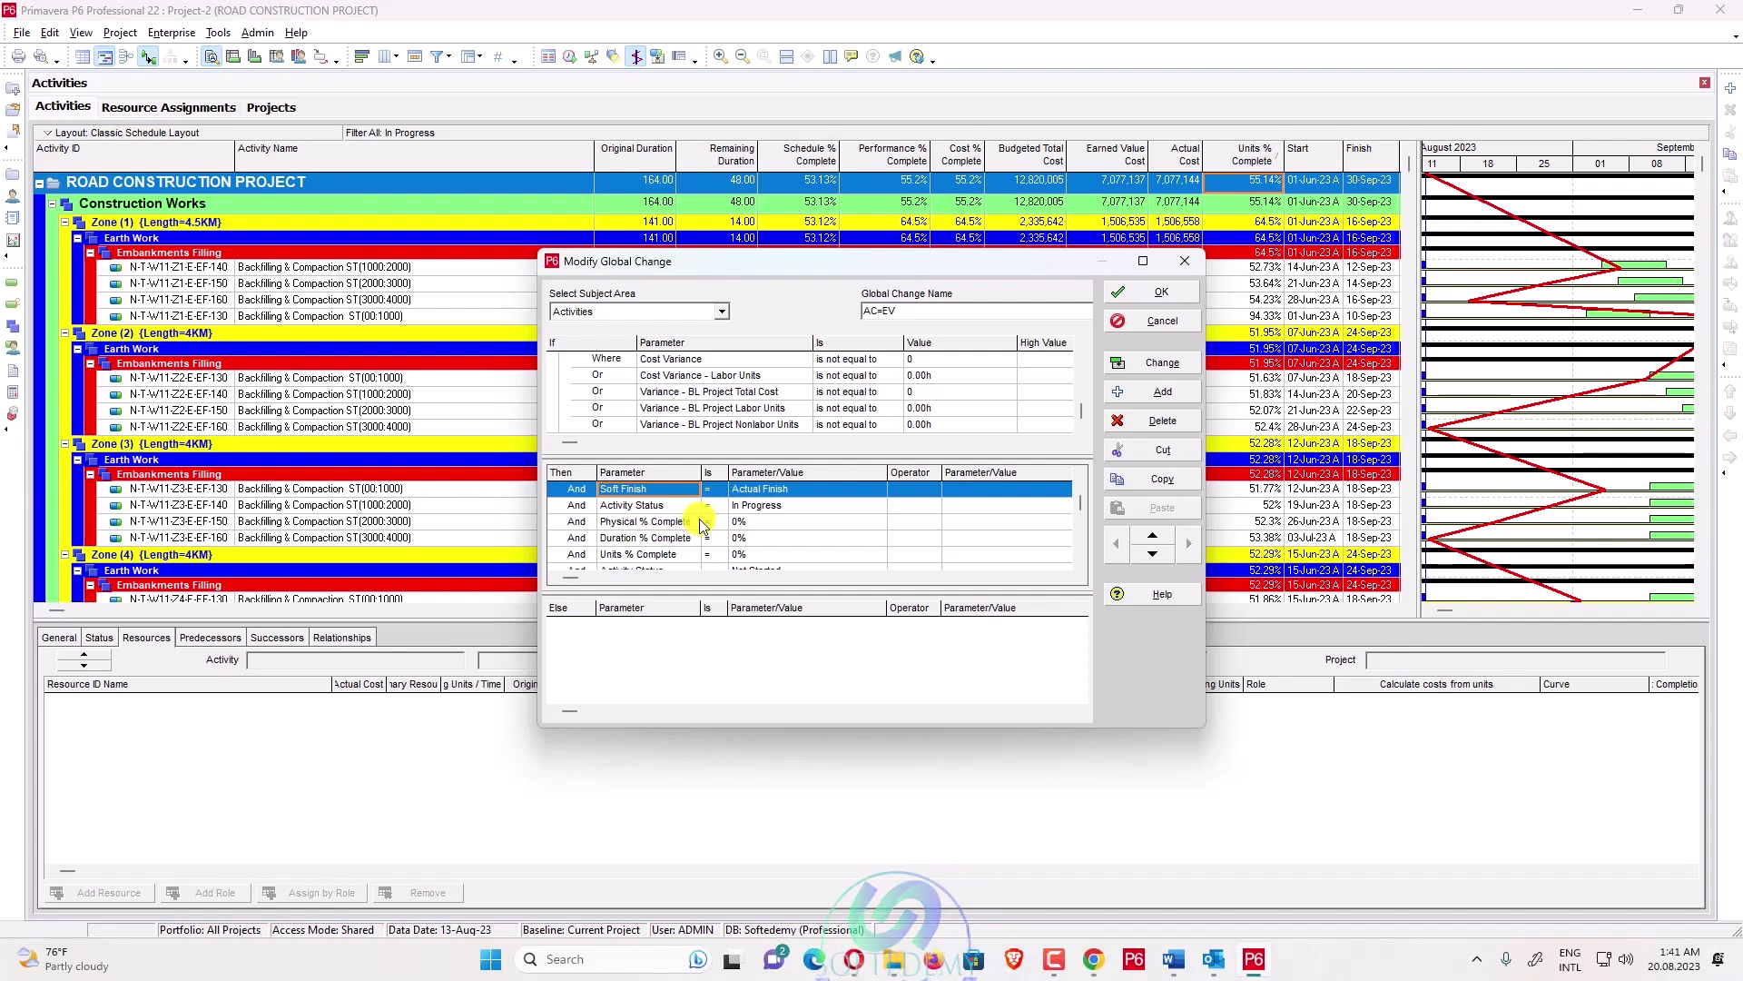
pyautogui.scroll(-1, 694, 527)
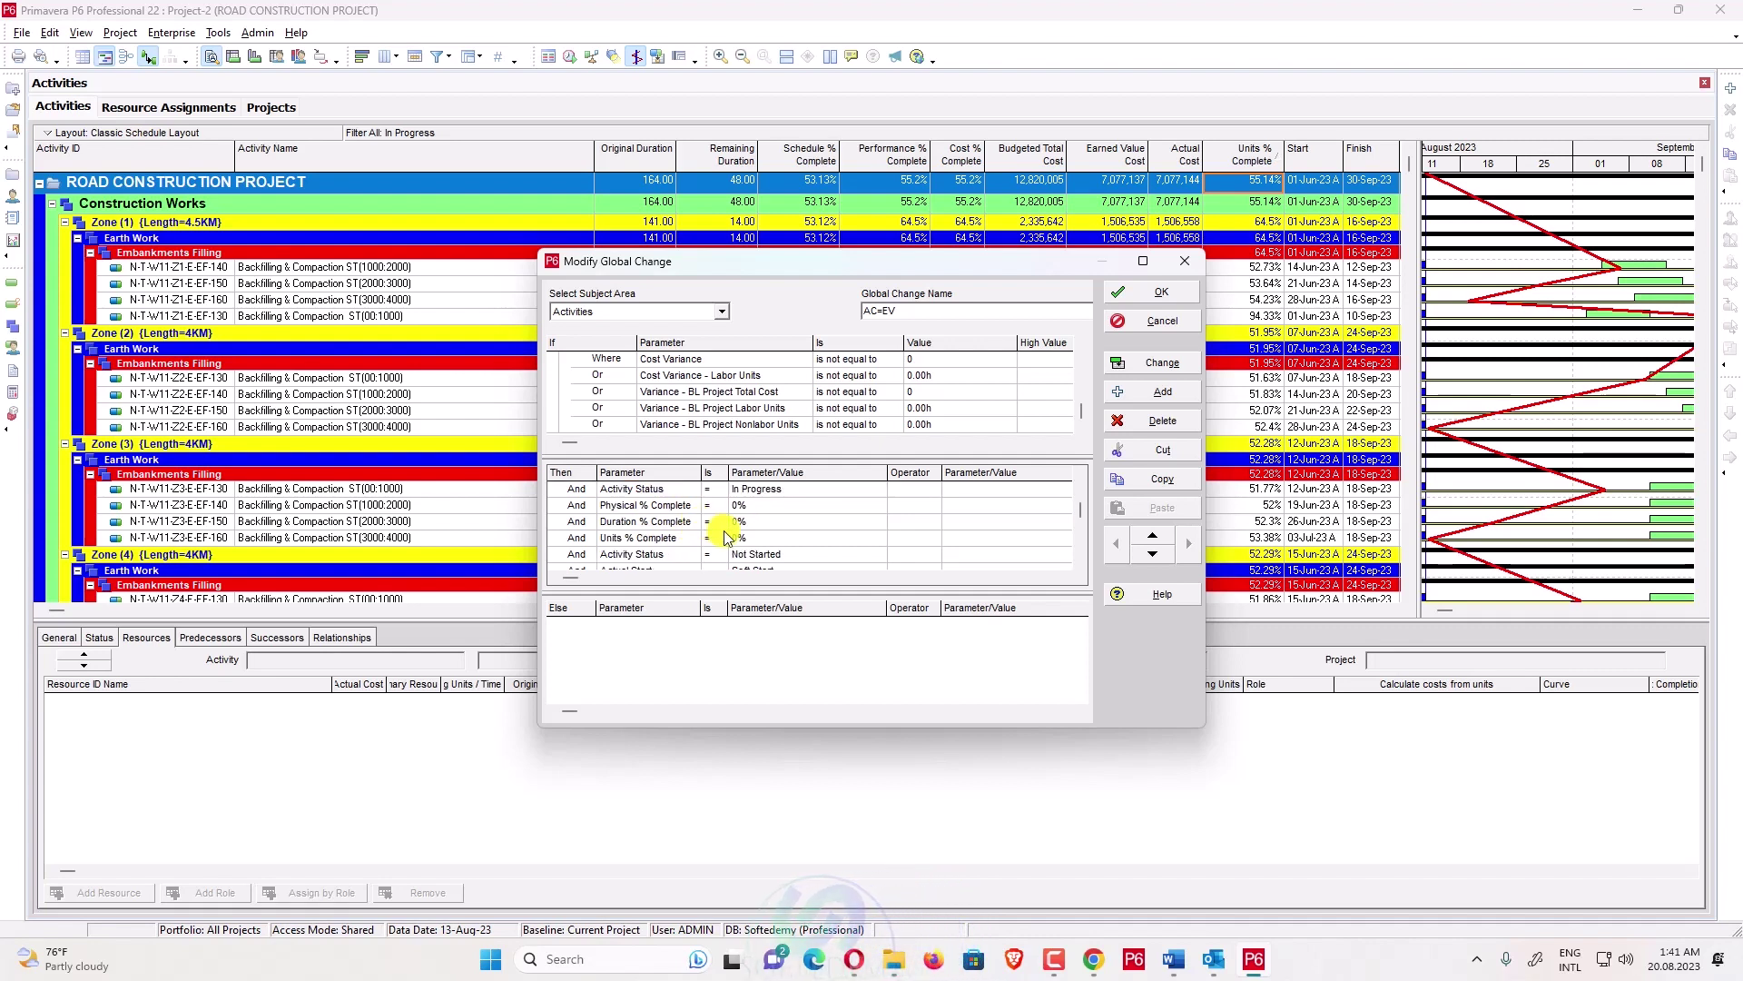
pyautogui.scroll(-2, 722, 535)
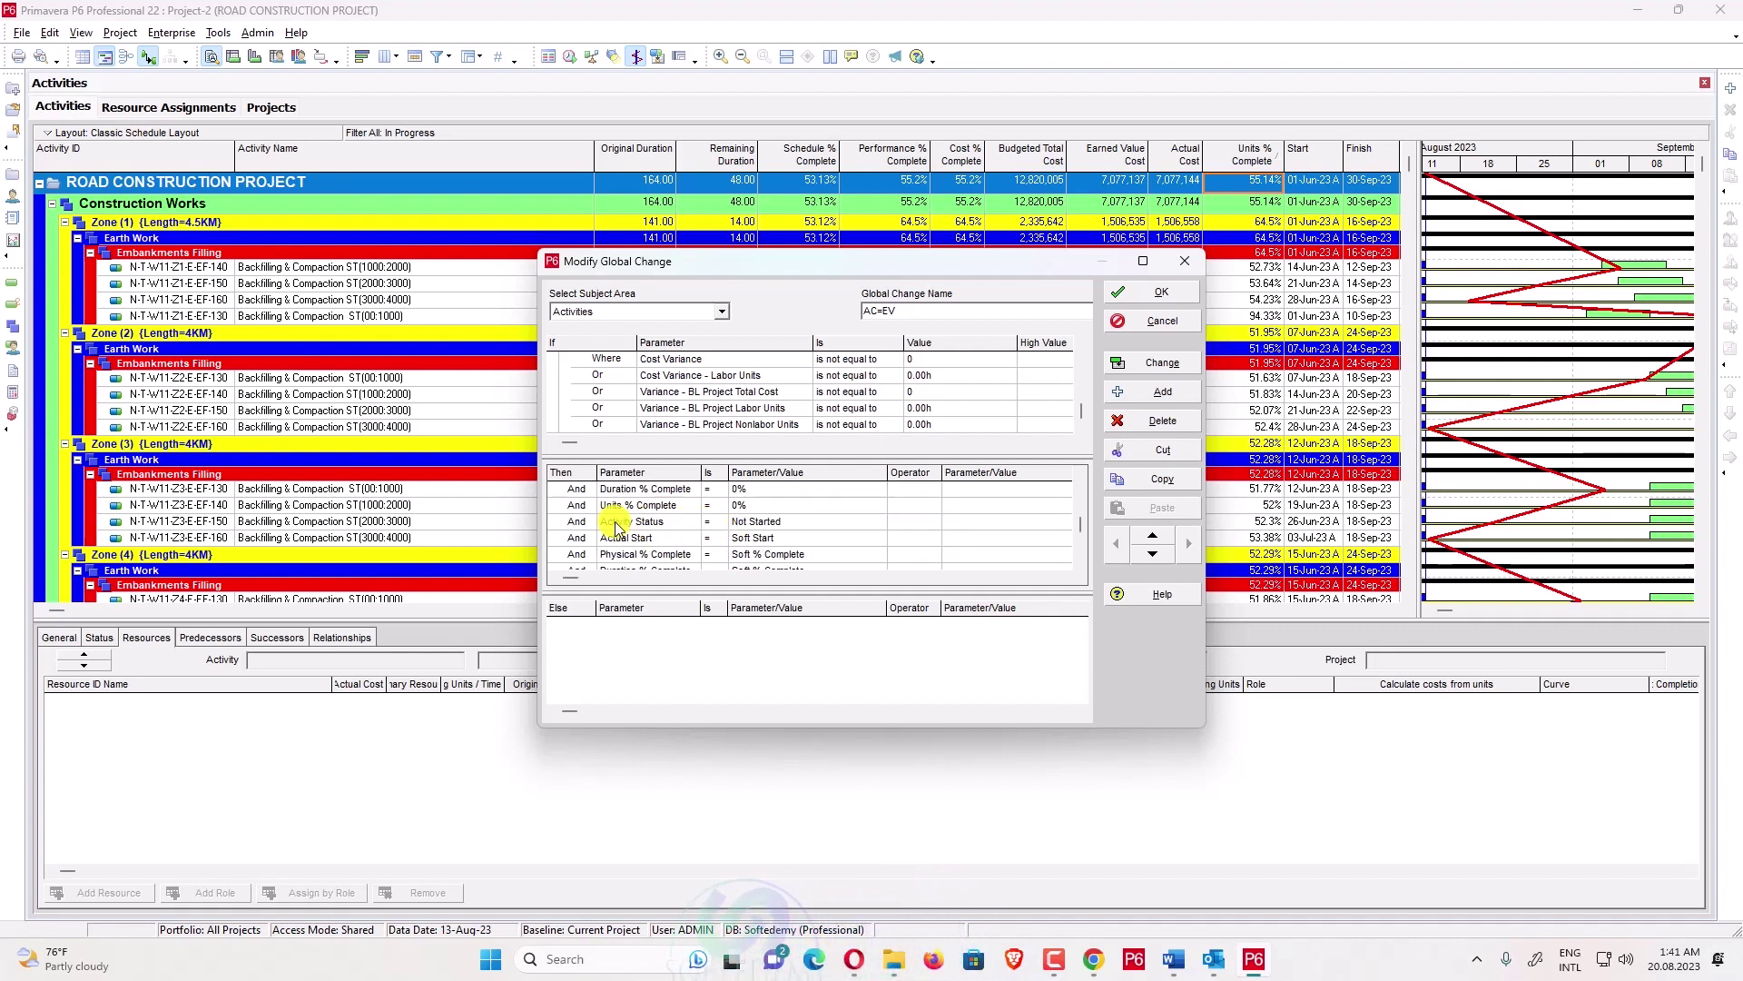
pyautogui.scroll(-1, 620, 531)
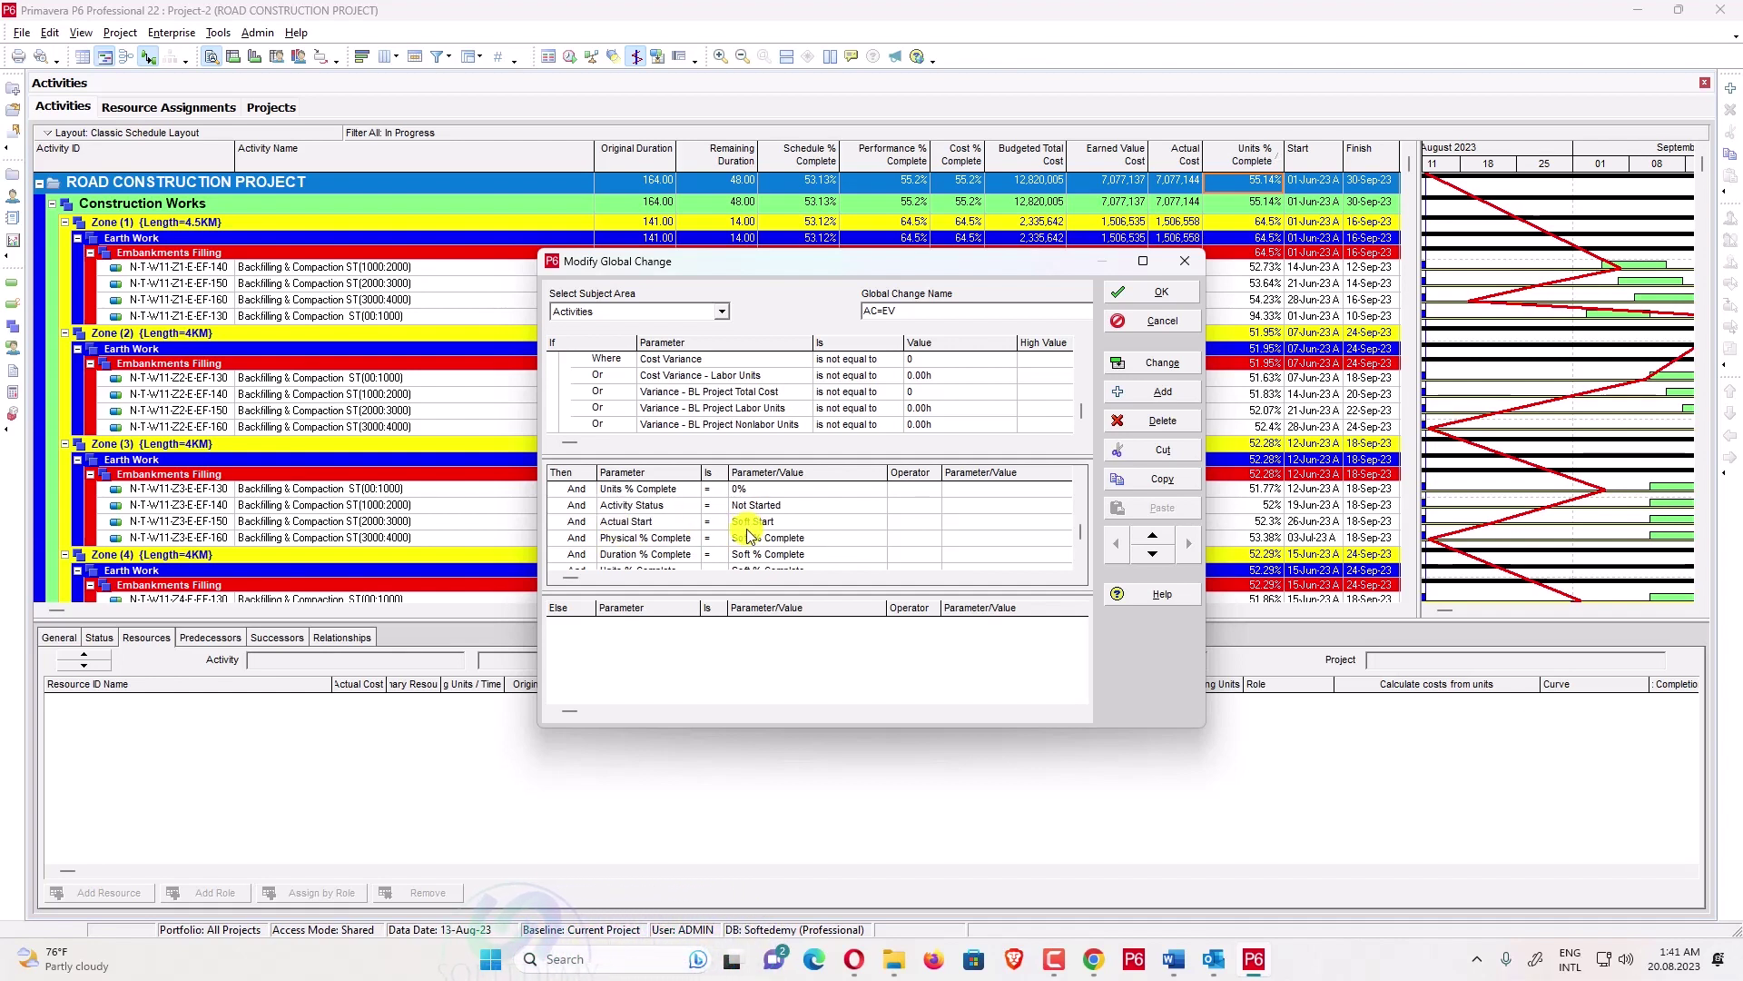
pyautogui.scroll(-1, 766, 545)
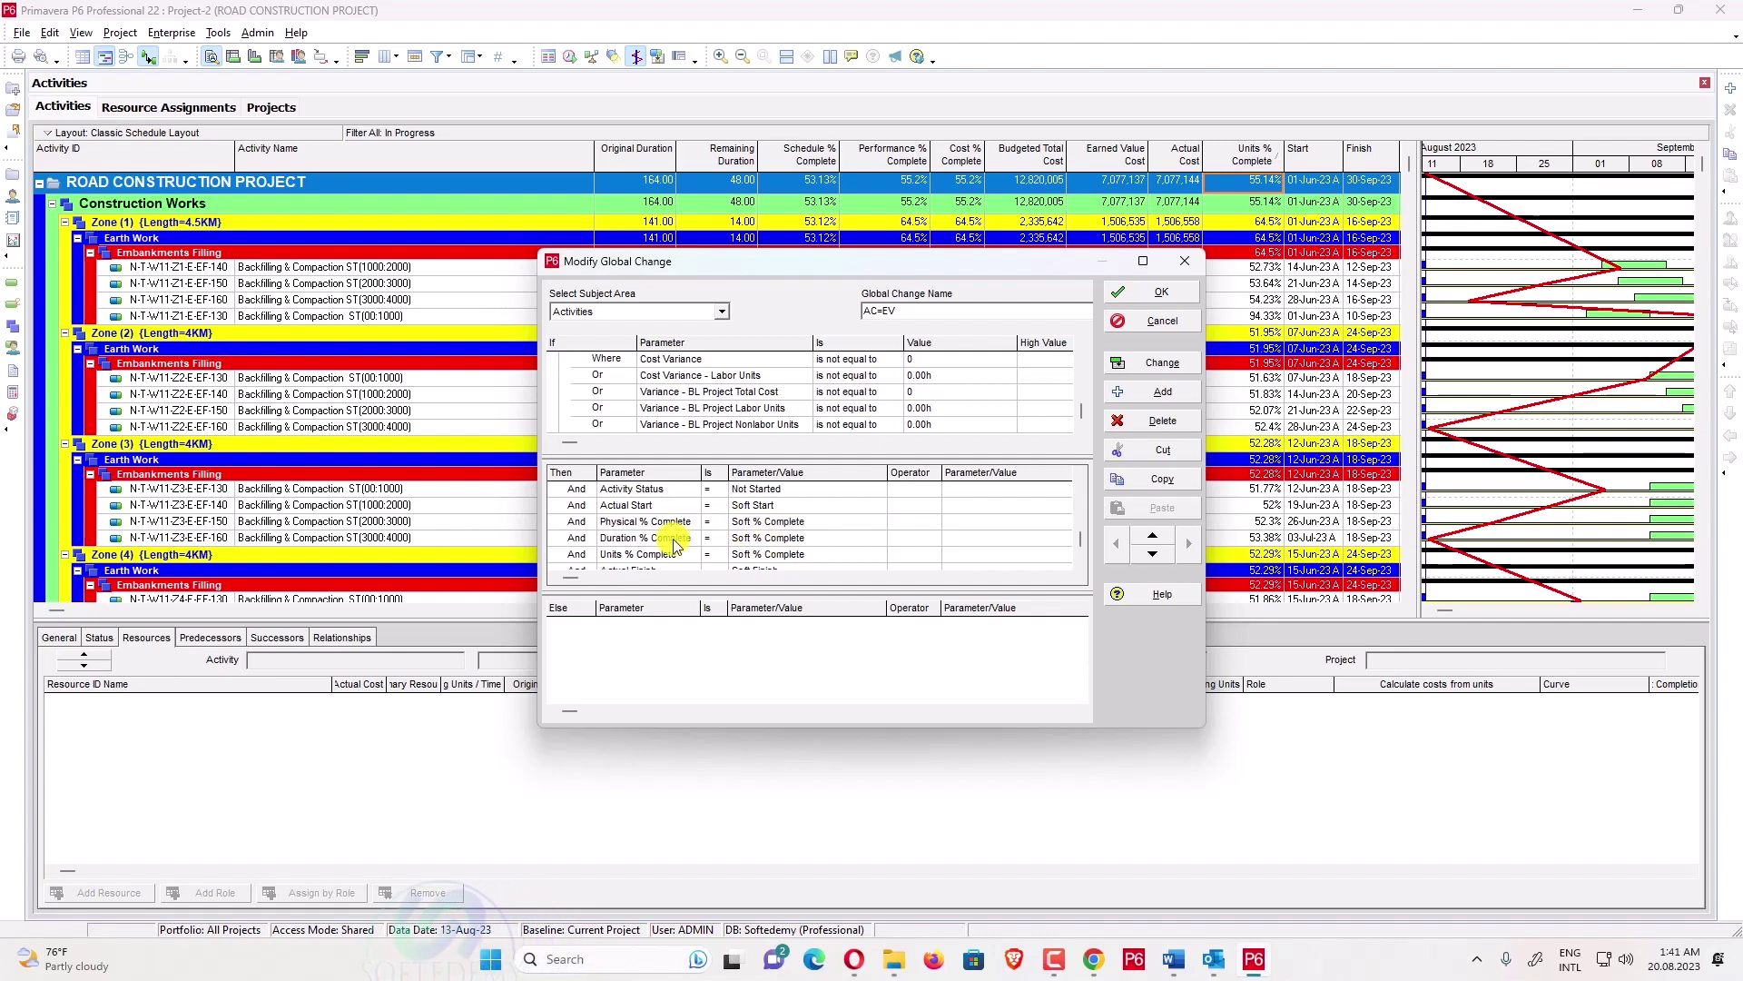
pyautogui.scroll(-1, 620, 551)
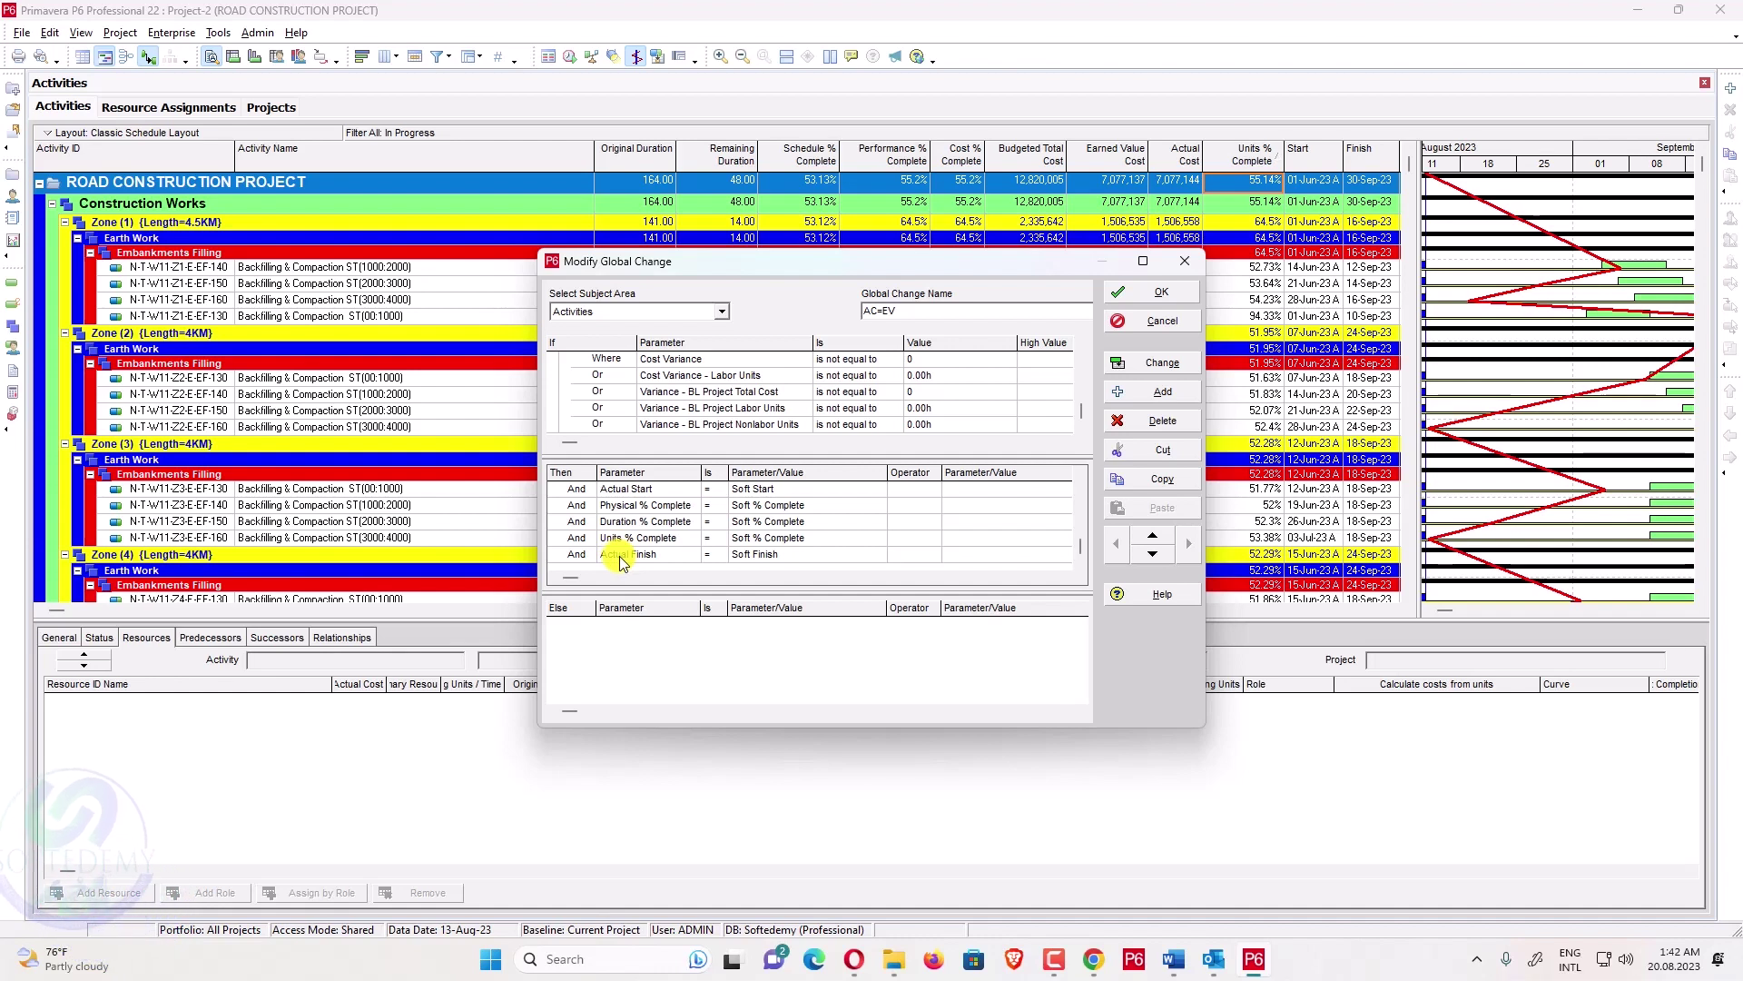
# - Preview the AC=EV global change report with its old and new values, exit without committing, and cancel the modification
pyautogui.click(1163, 363)
pyautogui.click(832, 509)
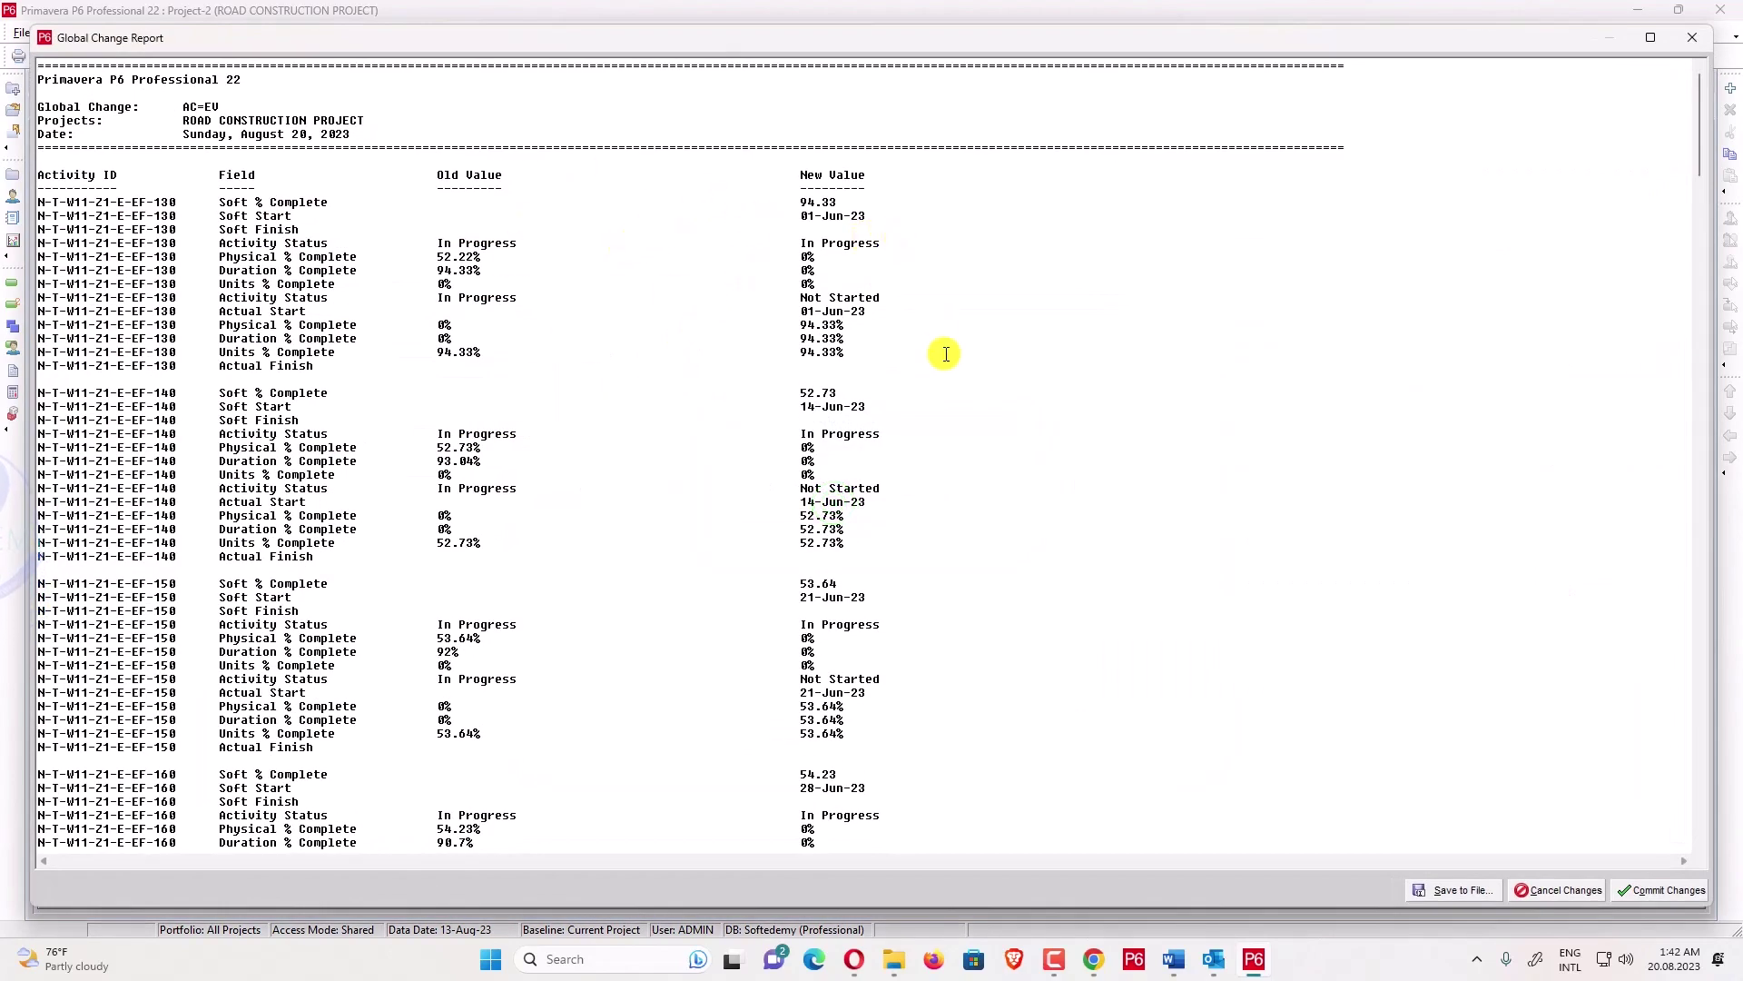
pyautogui.scroll(-20, 945, 353)
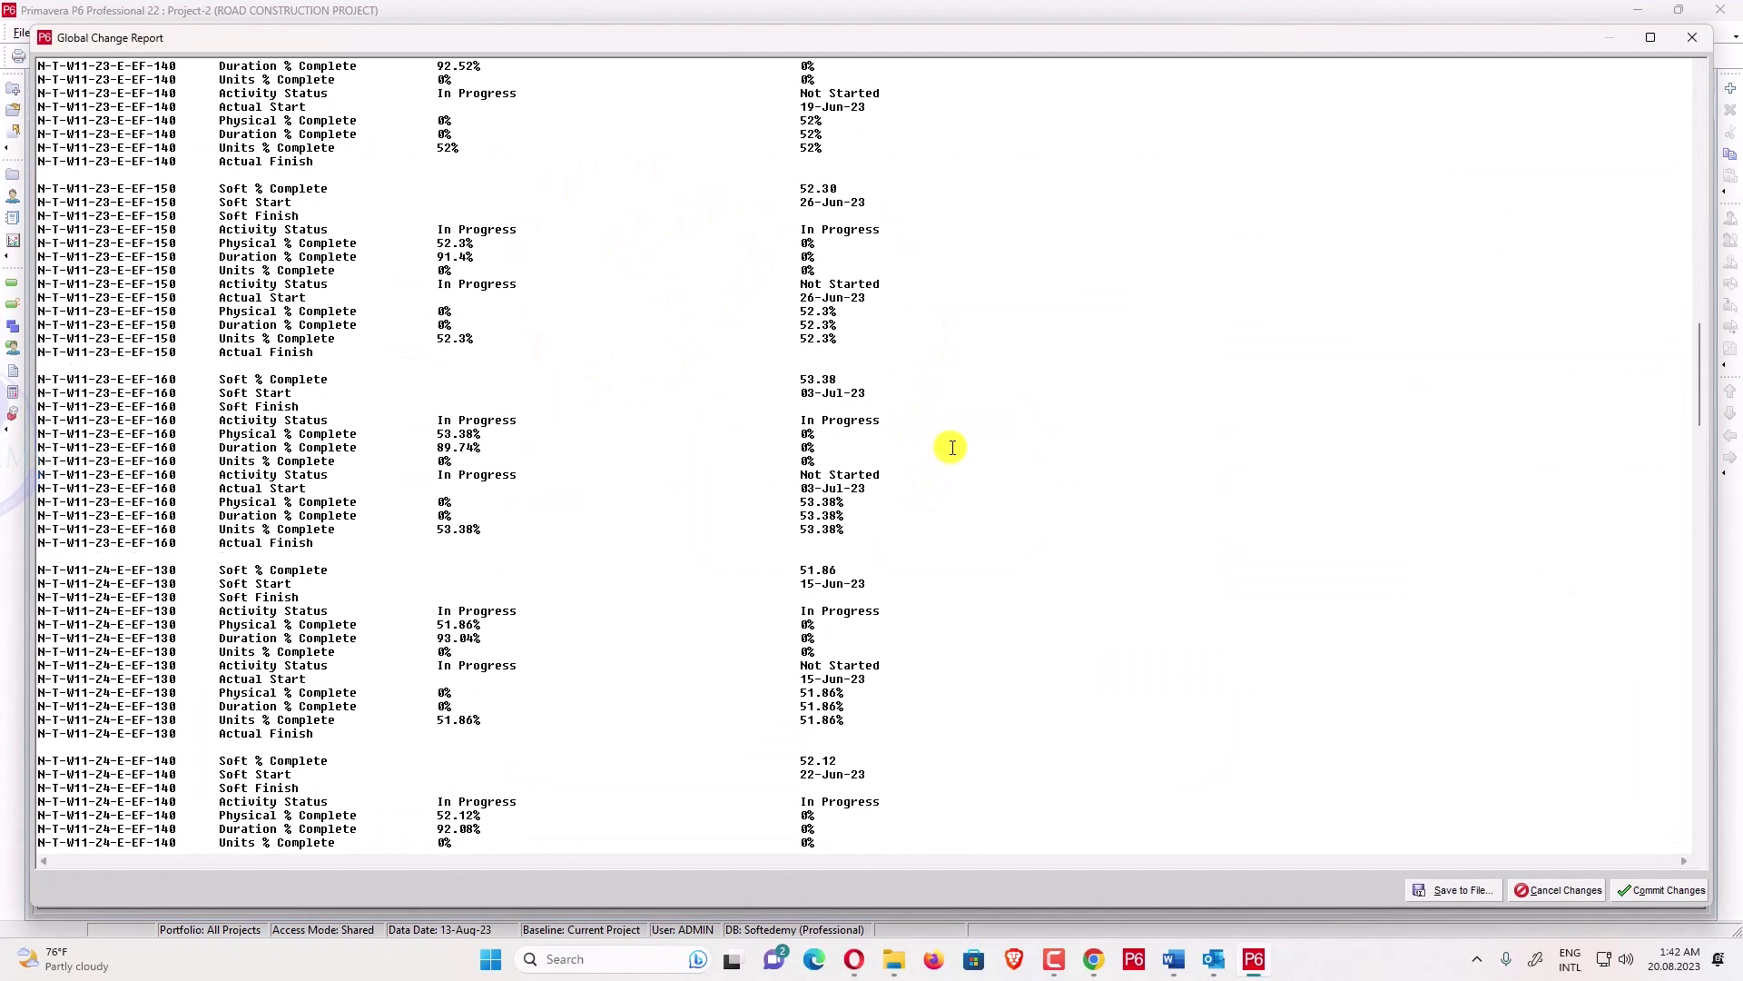
pyautogui.scroll(-15, 951, 447)
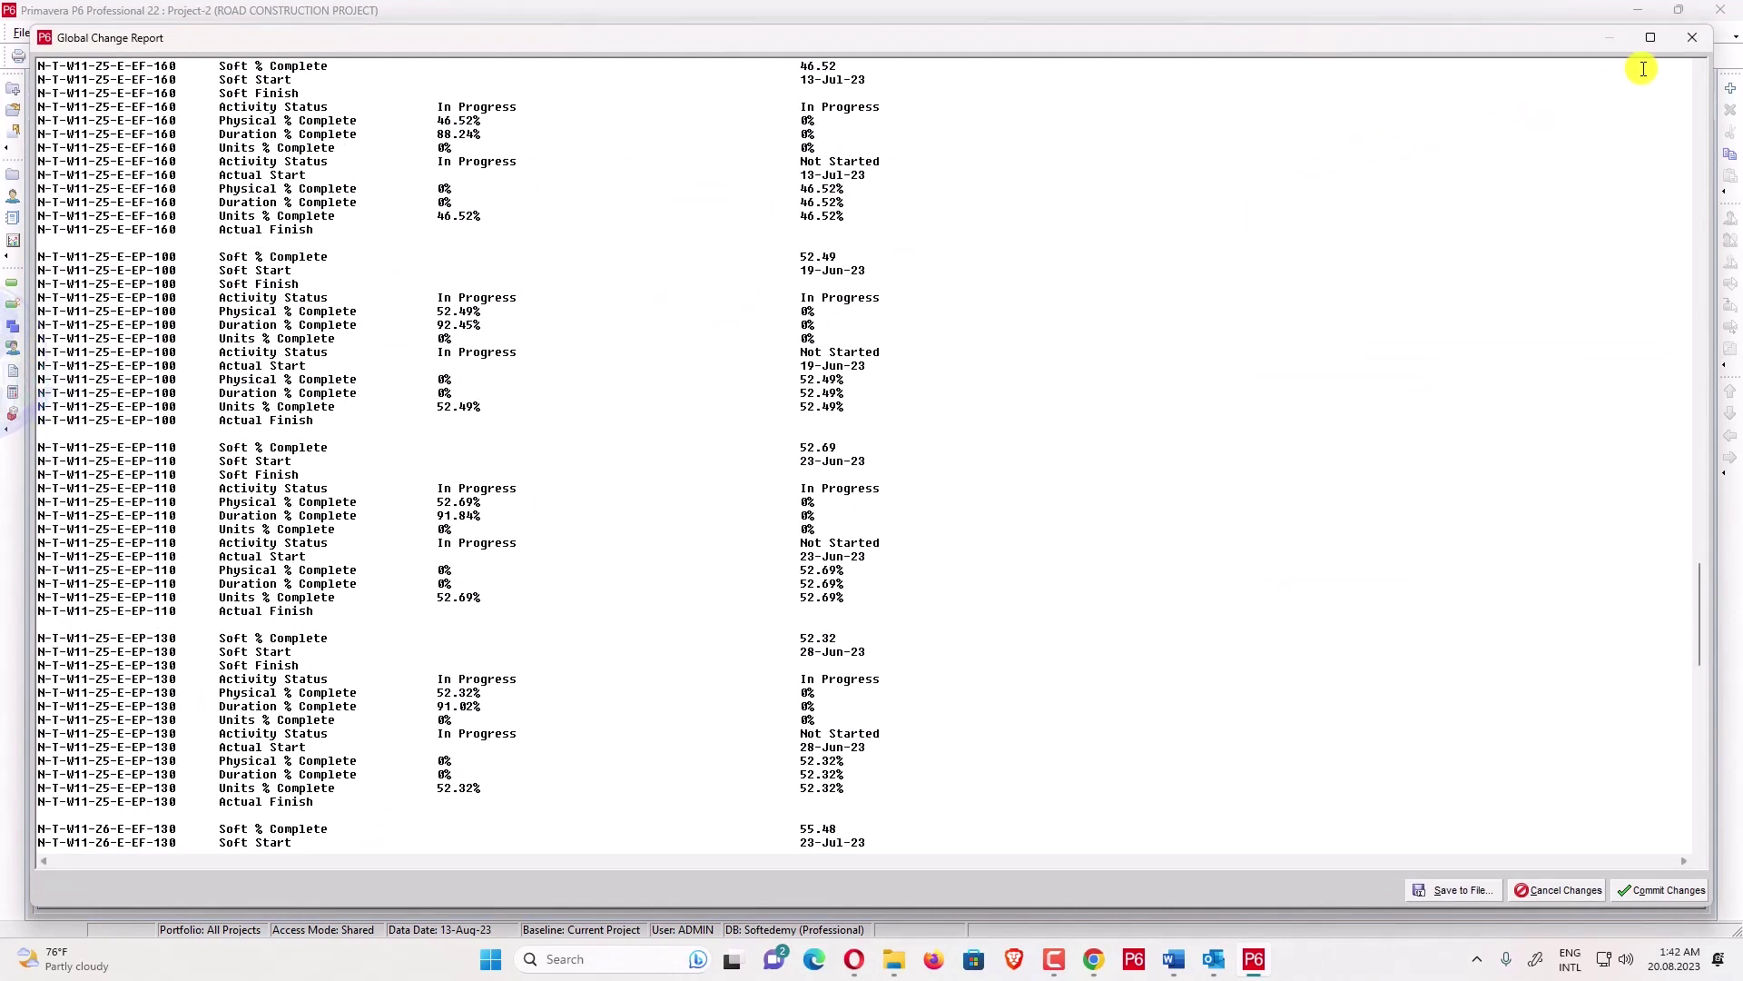
pyautogui.click(1683, 40)
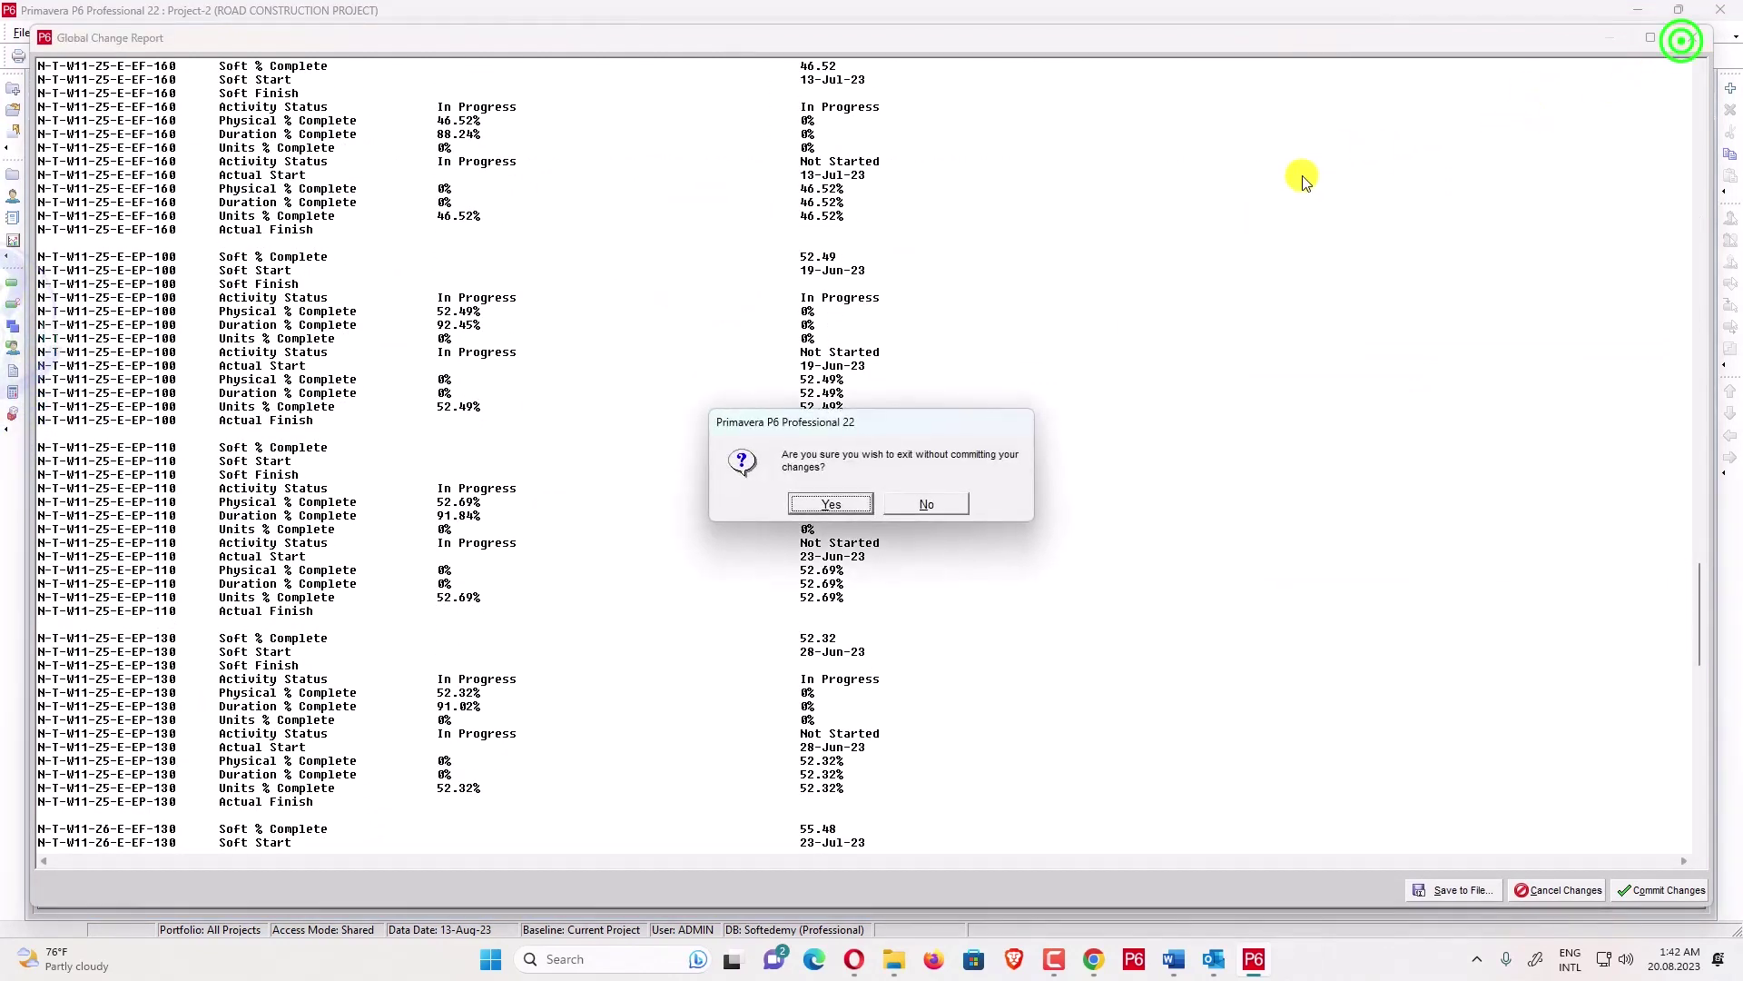
pyautogui.click(858, 504)
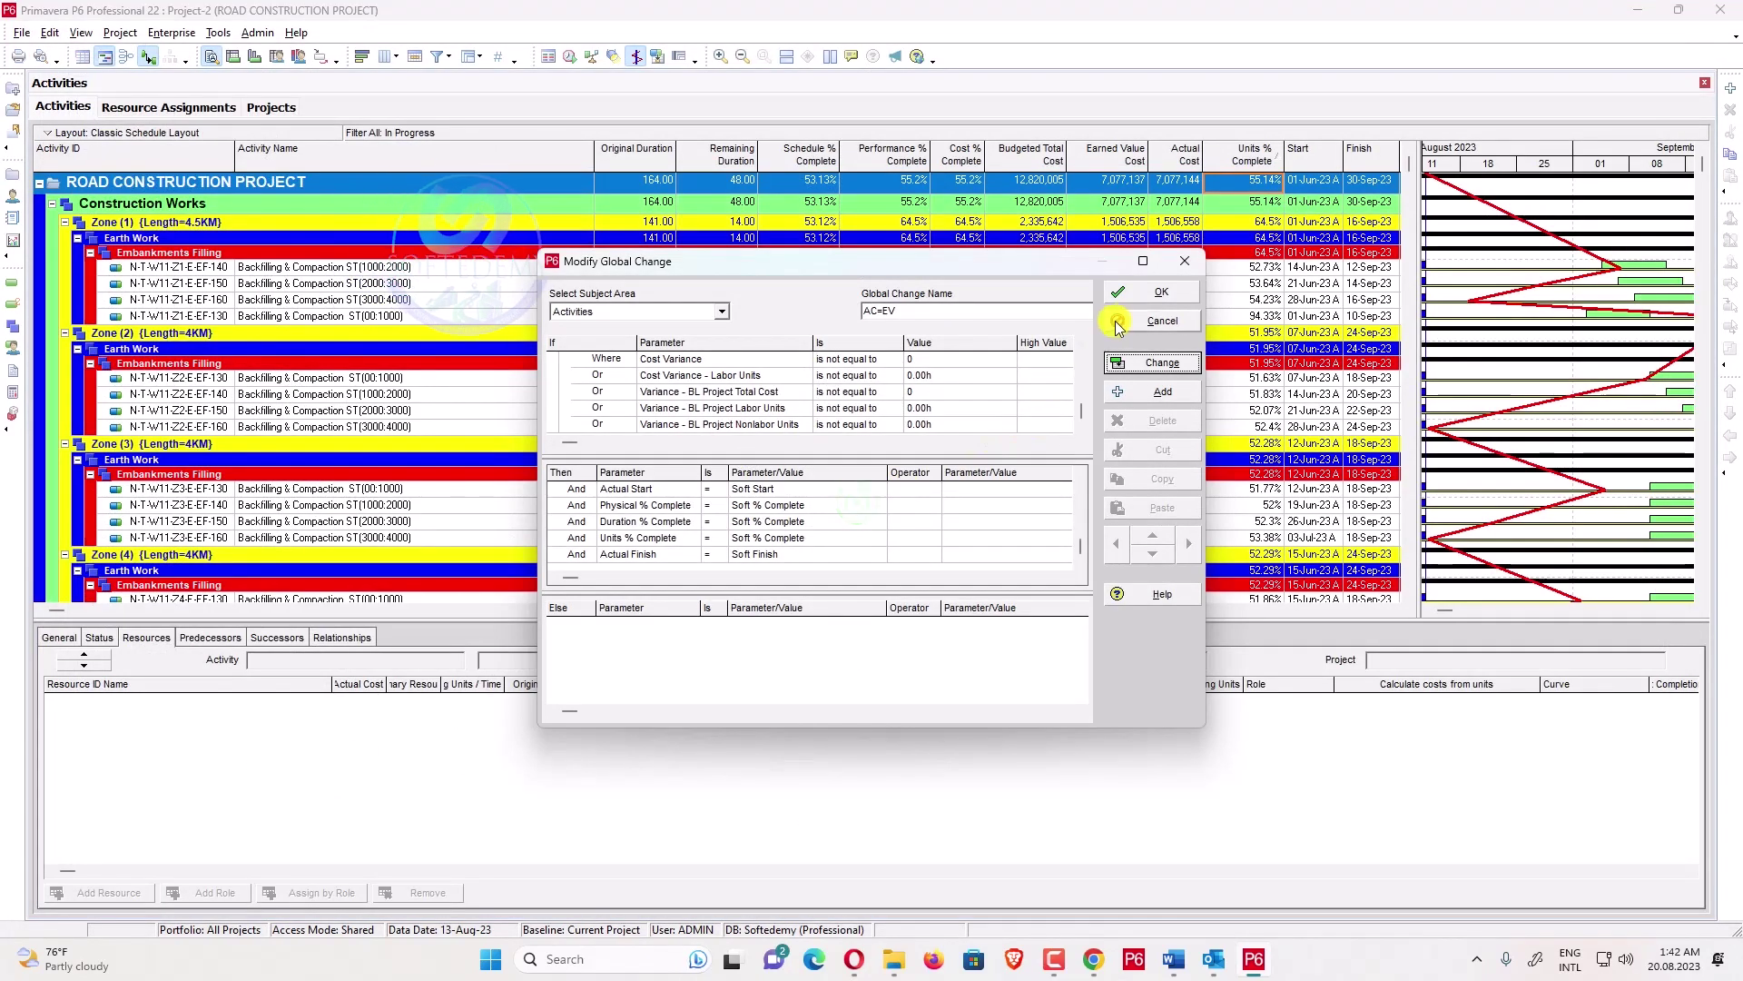
pyautogui.click(1137, 298)
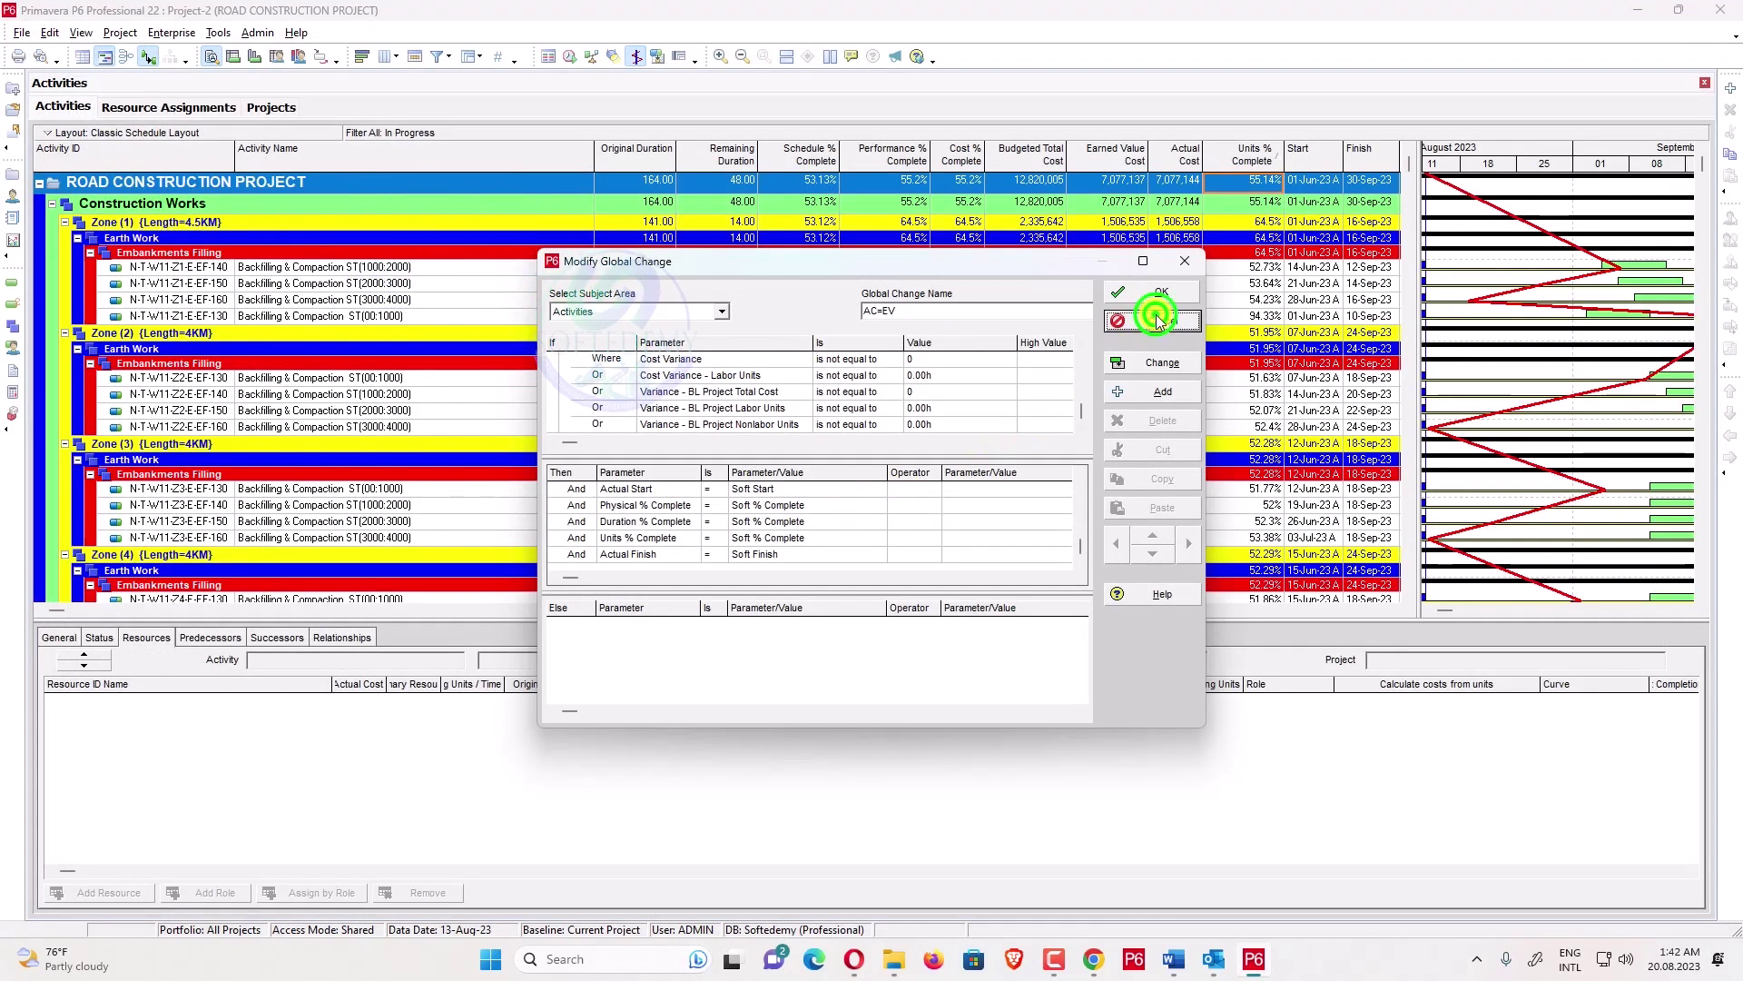